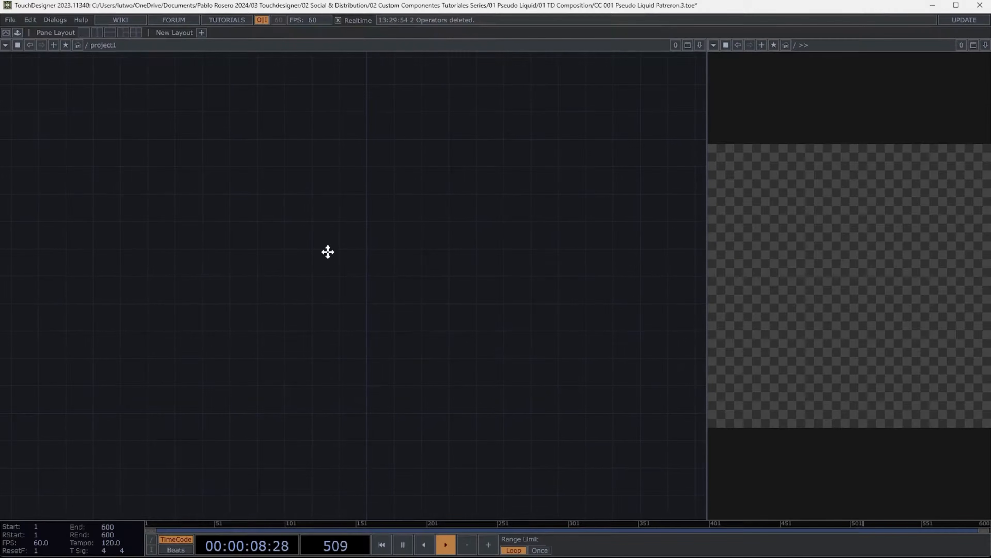
{"action": "left_click_drag", "start_coordinate": [328, 252], "coordinate": [333, 260]}
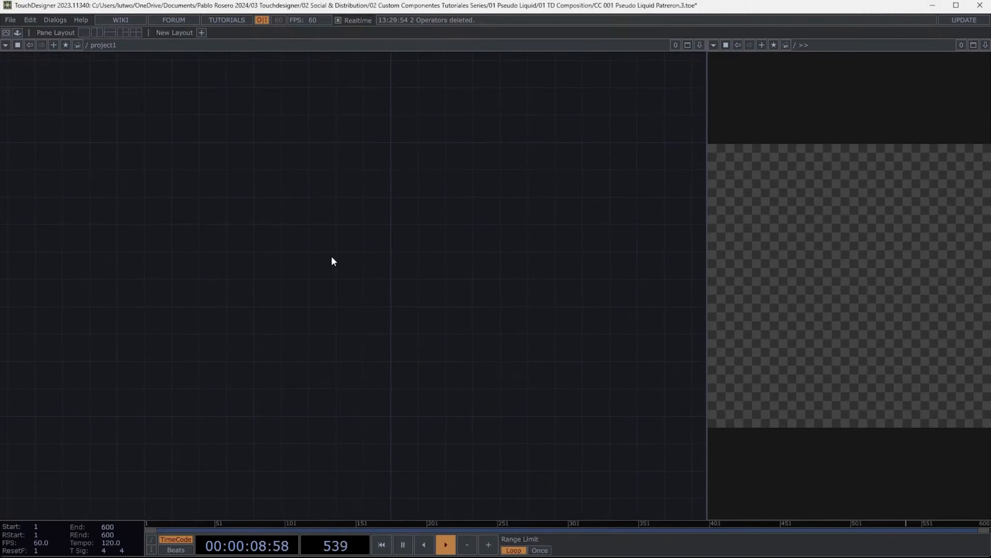
- Create a Noise TOP and duplicate it to get a second noise operator
{"action": "key", "text": "Tab"}
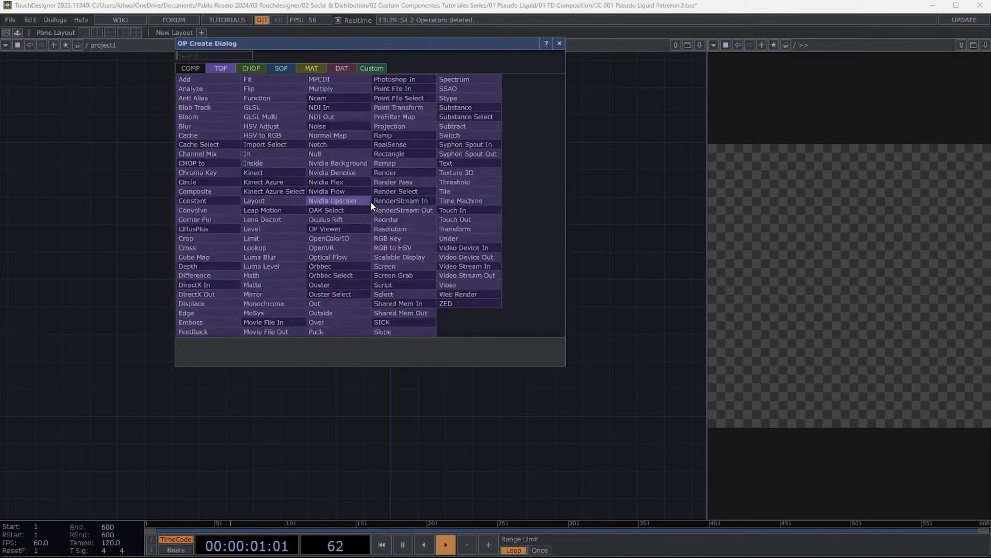
{"action": "type", "text": "noi"}
{"action": "left_click", "coordinate": [318, 129]}
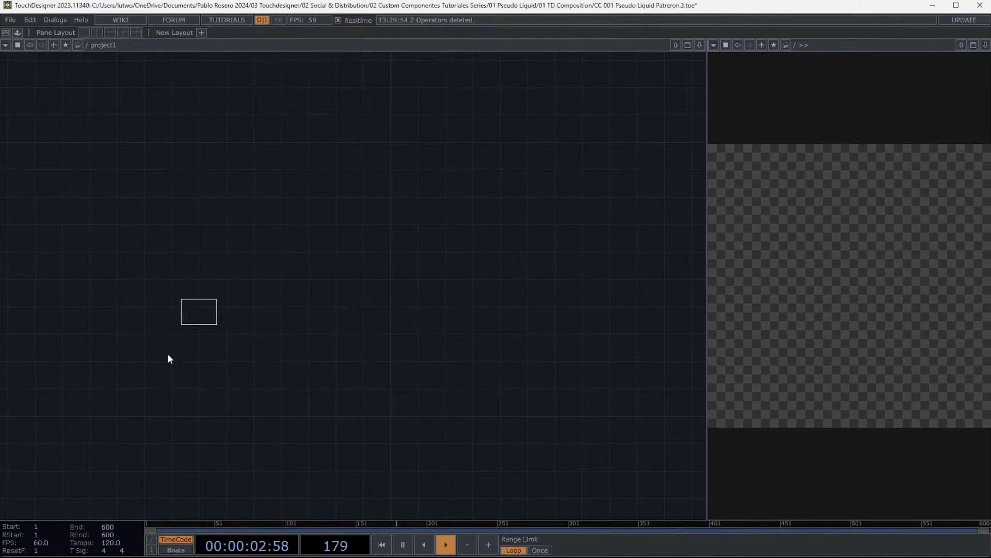
{"action": "left_click", "coordinate": [168, 355]}
{"action": "key", "text": "ctrl+c"}
{"action": "key", "text": "ctrl+v"}
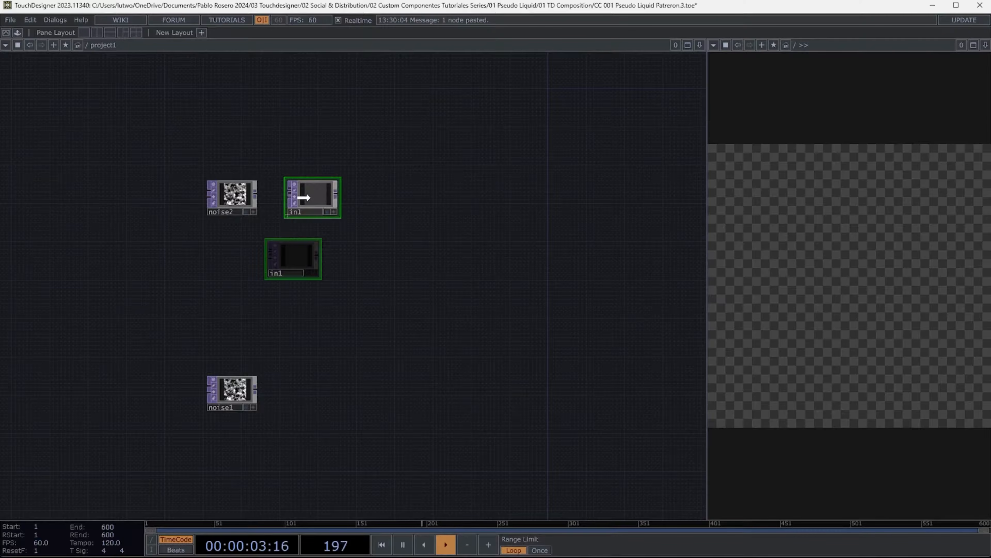
- Wire the second noise into an In TOP and move the first noise closer beneath them
{"action": "left_click_drag", "start_coordinate": [305, 198], "coordinate": [319, 196]}
{"action": "scroll", "coordinate": [258, 200], "scroll_direction": "up", "scroll_amount": 3}
{"action": "scroll", "coordinate": [270, 289], "scroll_direction": "down", "scroll_amount": 3}
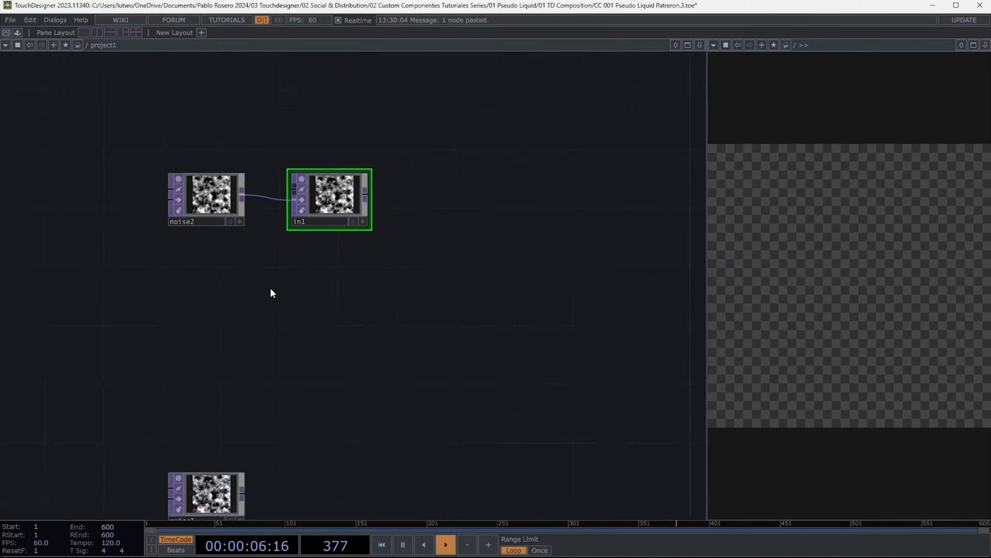
{"action": "left_click_drag", "start_coordinate": [220, 408], "coordinate": [221, 302]}
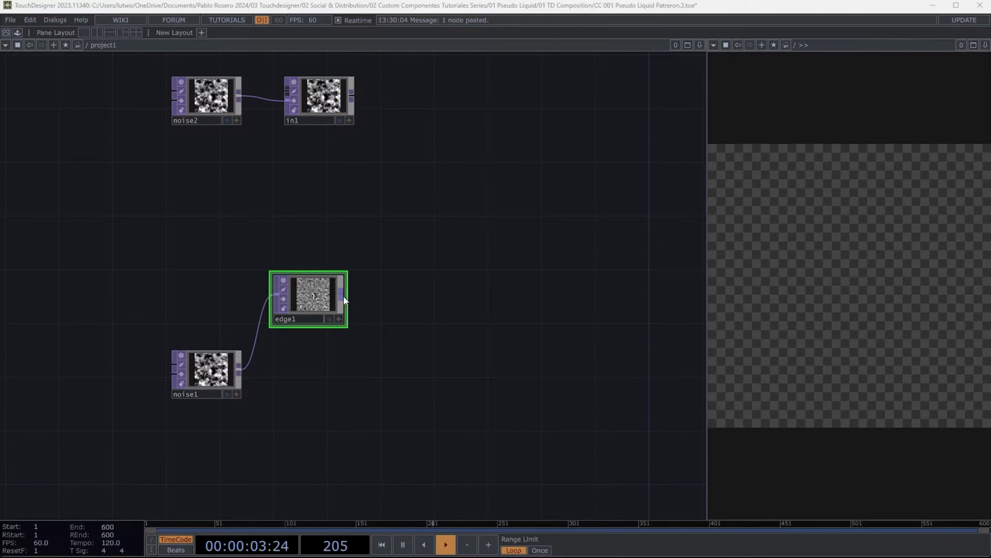
- Chain Edge and Cache TOPs after noise1 into a Composite TOP, and wire noise1 into that composite too
{"action": "right_click", "coordinate": [342, 295]}
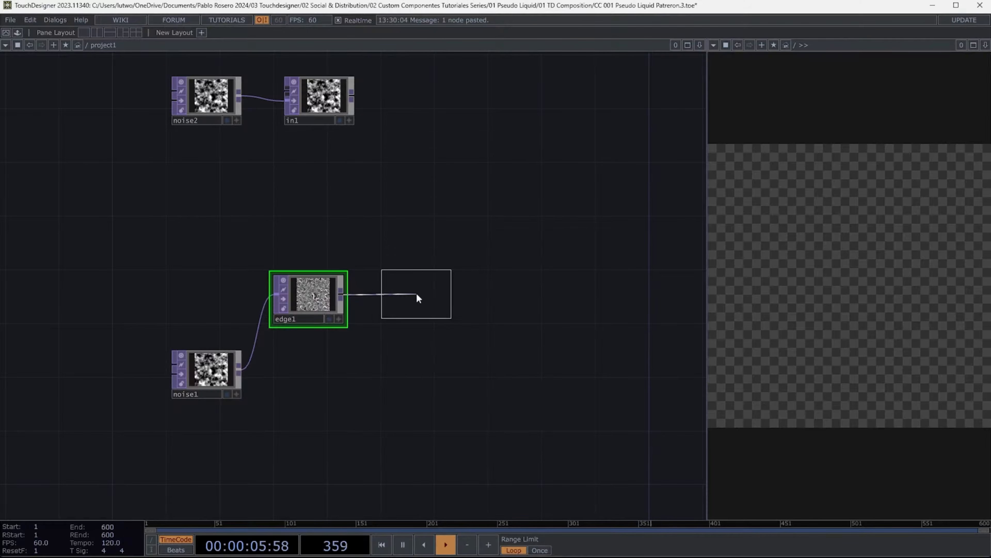
{"action": "left_click", "coordinate": [418, 298]}
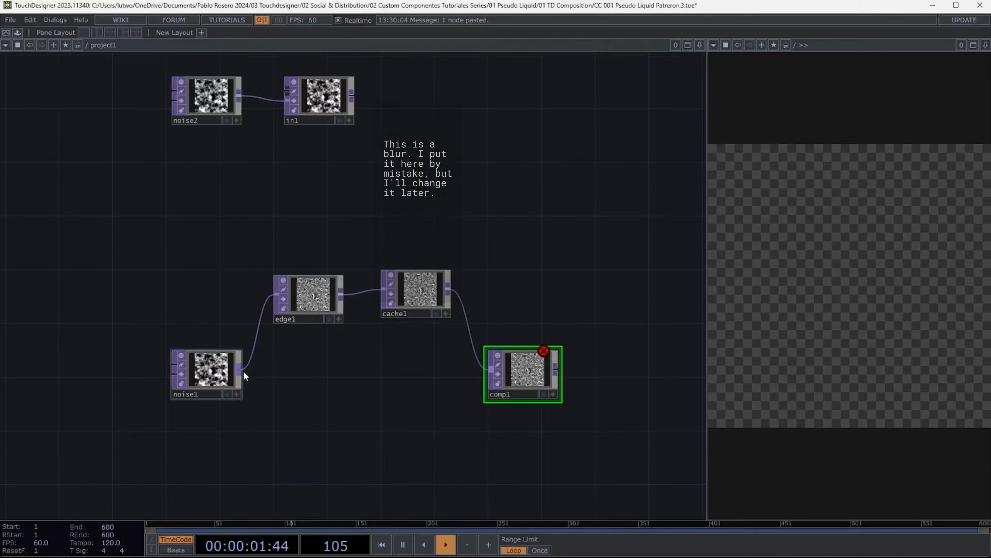
{"action": "left_click_drag", "start_coordinate": [244, 372], "coordinate": [485, 377]}
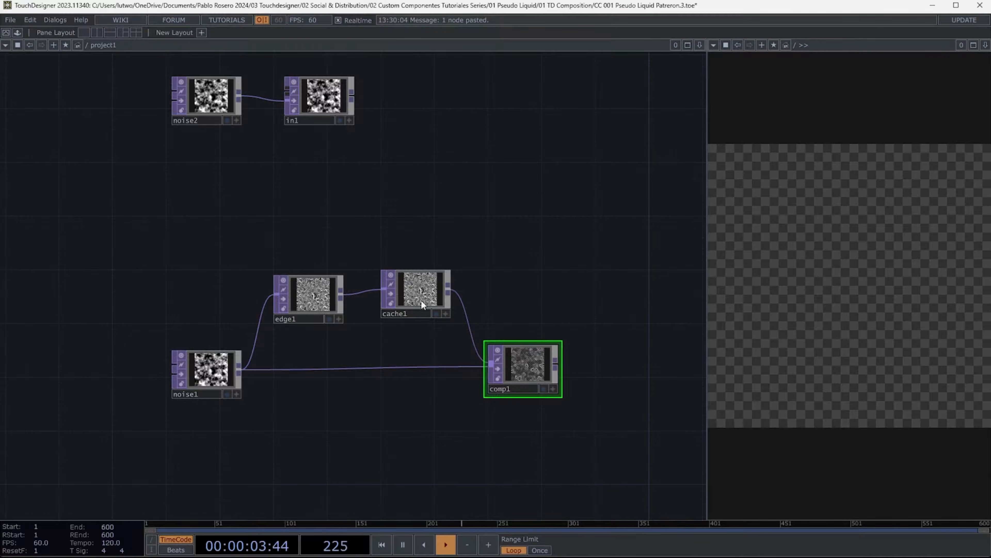
- Add a second Composite TOP fed by in1 and connect comp1's output into it
{"action": "scroll", "coordinate": [416, 228], "scroll_direction": "down", "scroll_amount": 4}
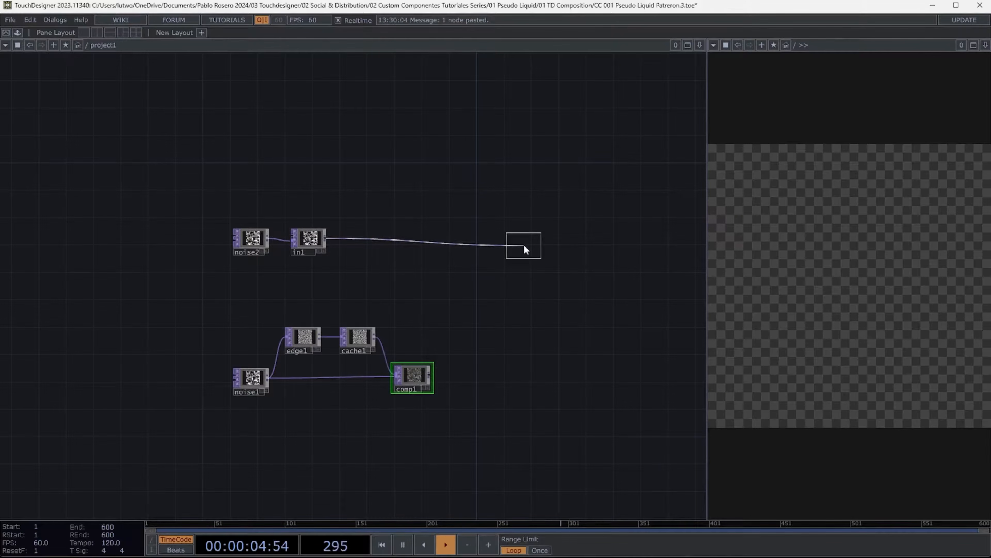
{"action": "left_click", "coordinate": [523, 244]}
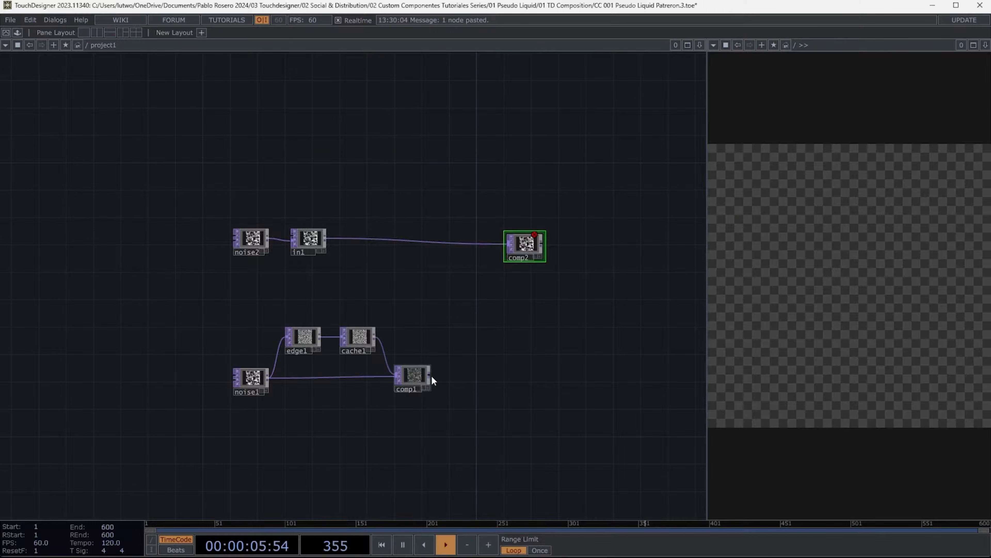
{"action": "left_click_drag", "start_coordinate": [430, 375], "coordinate": [508, 247]}
- Add a Displace TOP after comp1 and a third Composite TOP combining comp2 and displace1
{"action": "left_click_drag", "start_coordinate": [552, 325], "coordinate": [512, 279]}
{"action": "left_click_drag", "start_coordinate": [481, 202], "coordinate": [488, 191]}
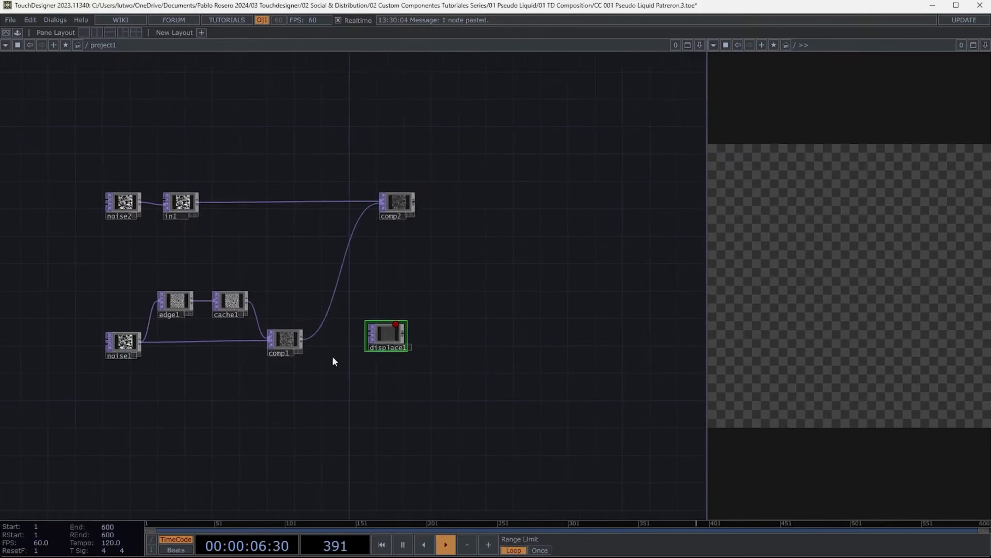
{"action": "left_click_drag", "start_coordinate": [333, 355], "coordinate": [354, 333]}
{"action": "left_click_drag", "start_coordinate": [285, 340], "coordinate": [356, 336]}
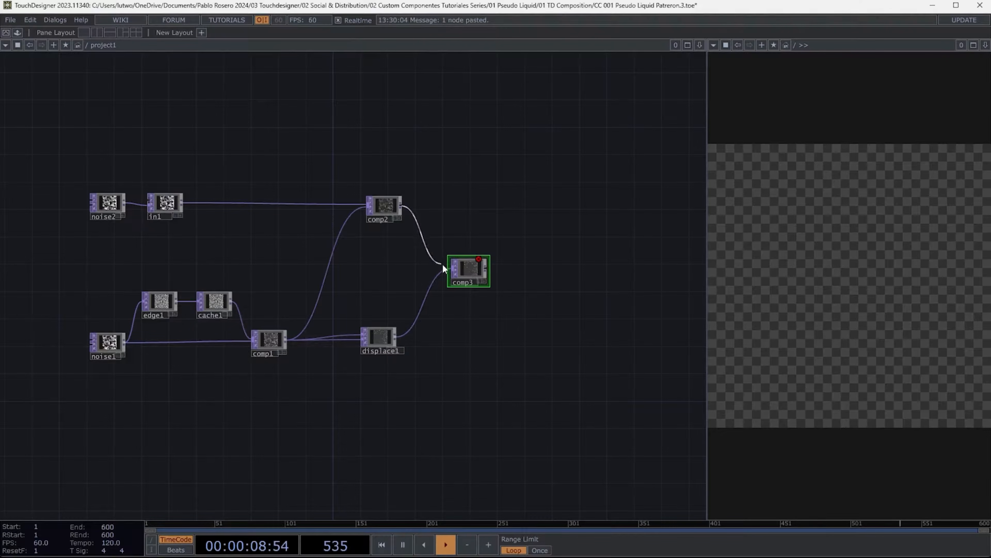
{"action": "left_click_drag", "start_coordinate": [443, 264], "coordinate": [453, 268]}
- Append a second Displace TOP after comp3
{"action": "scroll", "coordinate": [480, 289], "scroll_direction": "up", "scroll_amount": 2}
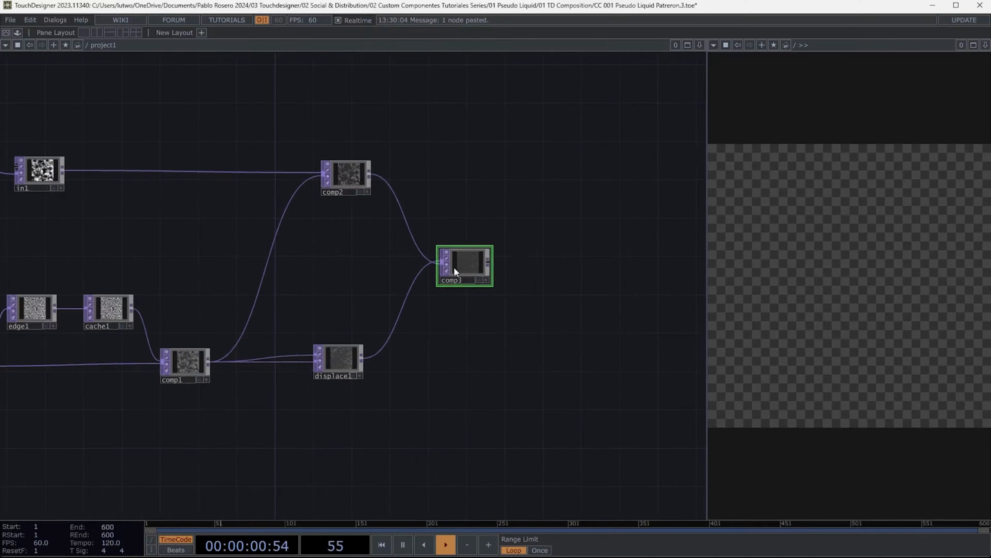
{"action": "key", "text": "p"}
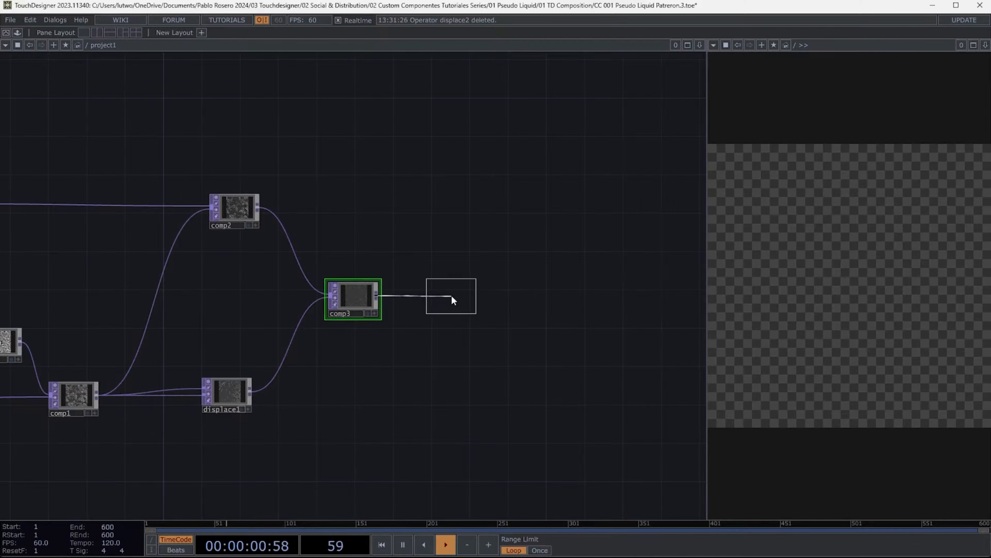
{"action": "left_click", "coordinate": [452, 295]}
{"action": "left_click_drag", "start_coordinate": [476, 308], "coordinate": [306, 304]}
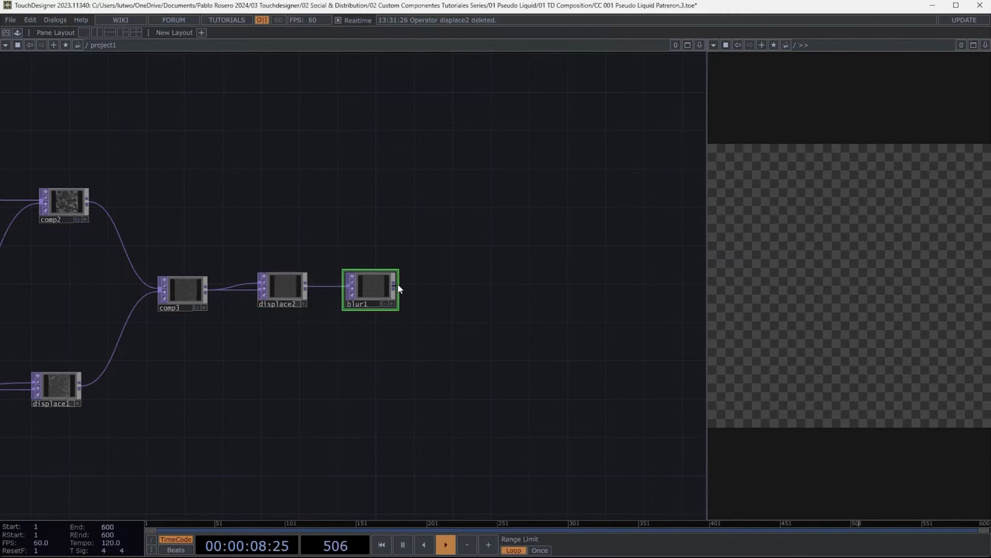
- Chain Blur, Level, Mirror and Switch TOPs after displace2
{"action": "right_click", "coordinate": [393, 286]}
{"action": "left_click", "coordinate": [398, 285]}
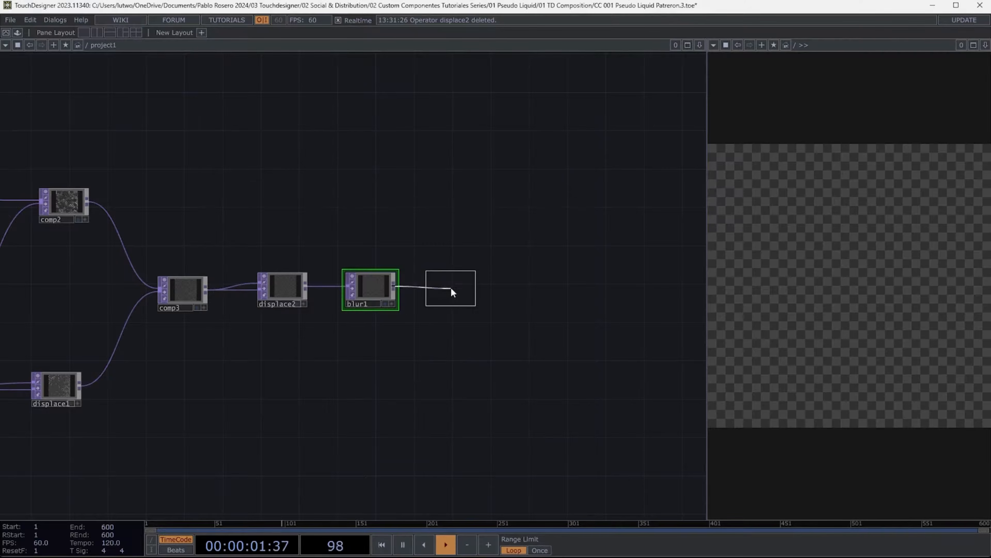
{"action": "left_click", "coordinate": [450, 289]}
{"action": "left_click", "coordinate": [451, 363]}
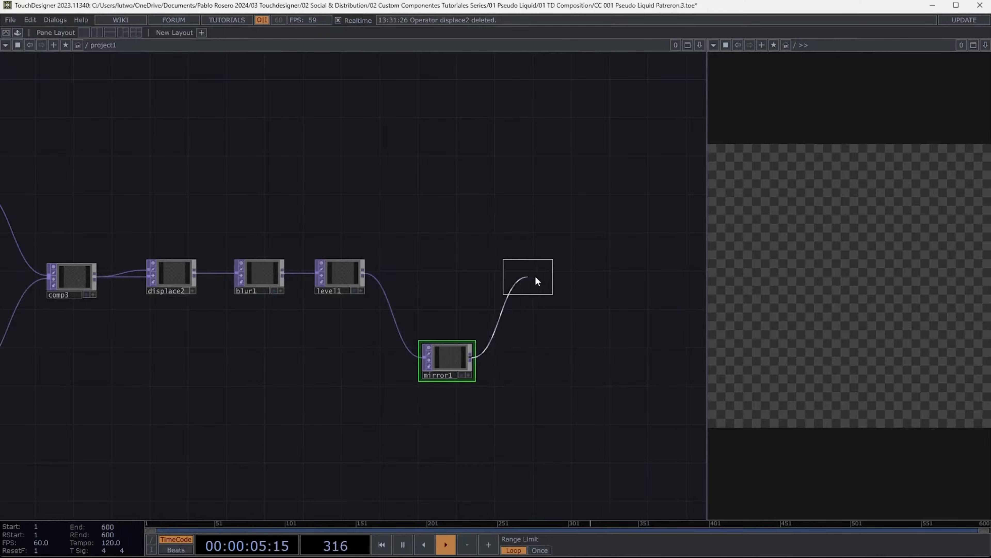
{"action": "left_click", "coordinate": [539, 274]}
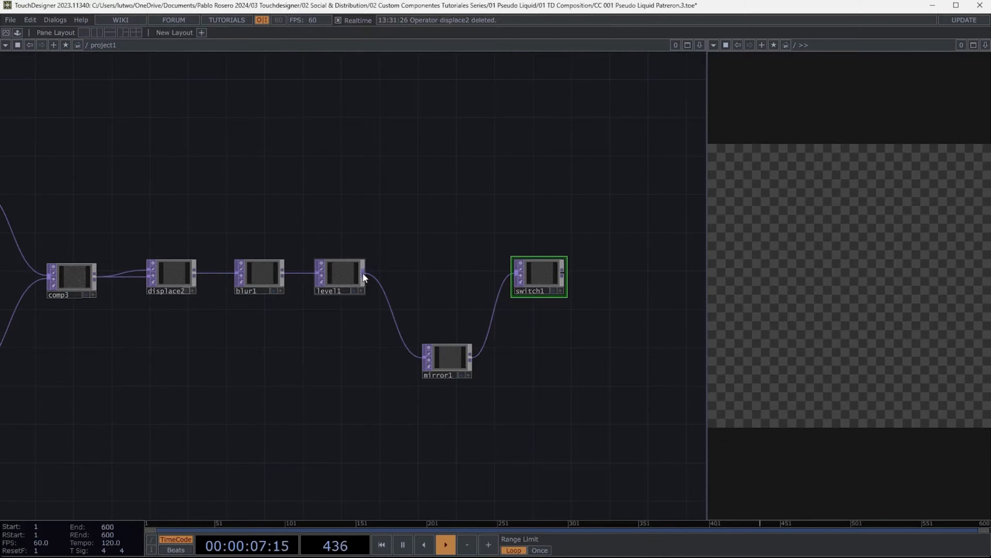
- Wire level1 directly into switch1 as a second input and add an Out TOP after the switch
{"action": "left_click_drag", "start_coordinate": [363, 273], "coordinate": [405, 272]}
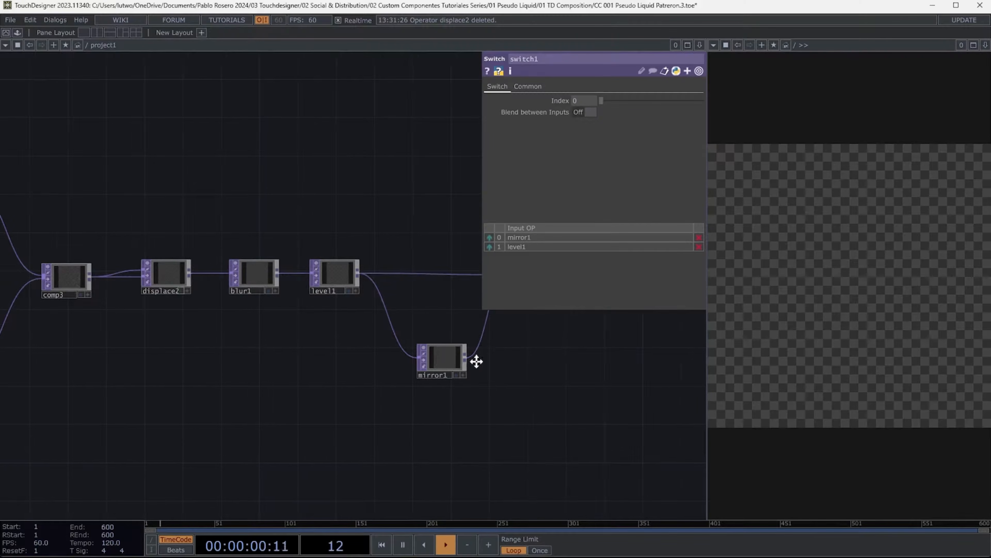
{"action": "left_click_drag", "start_coordinate": [476, 358], "coordinate": [324, 358]}
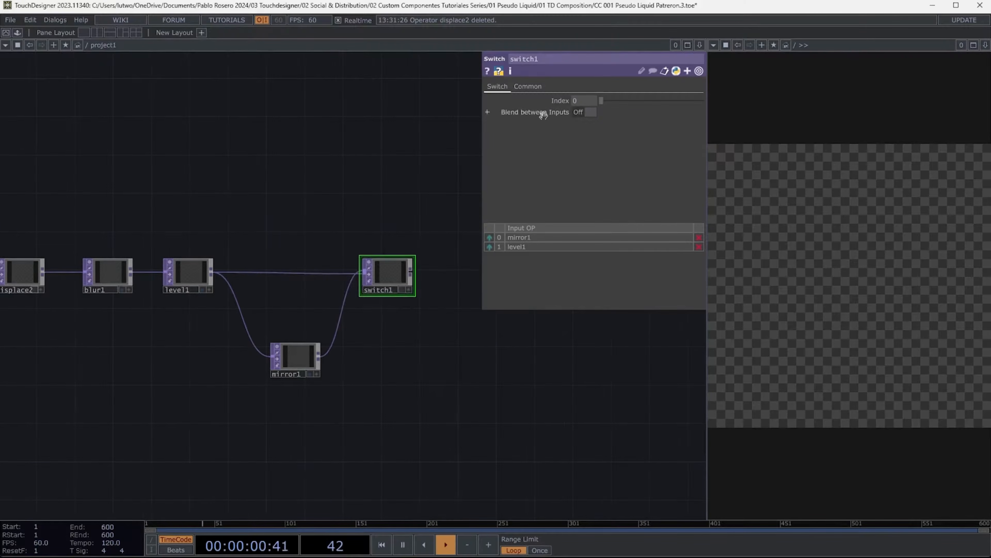
{"action": "left_click", "coordinate": [495, 281]}
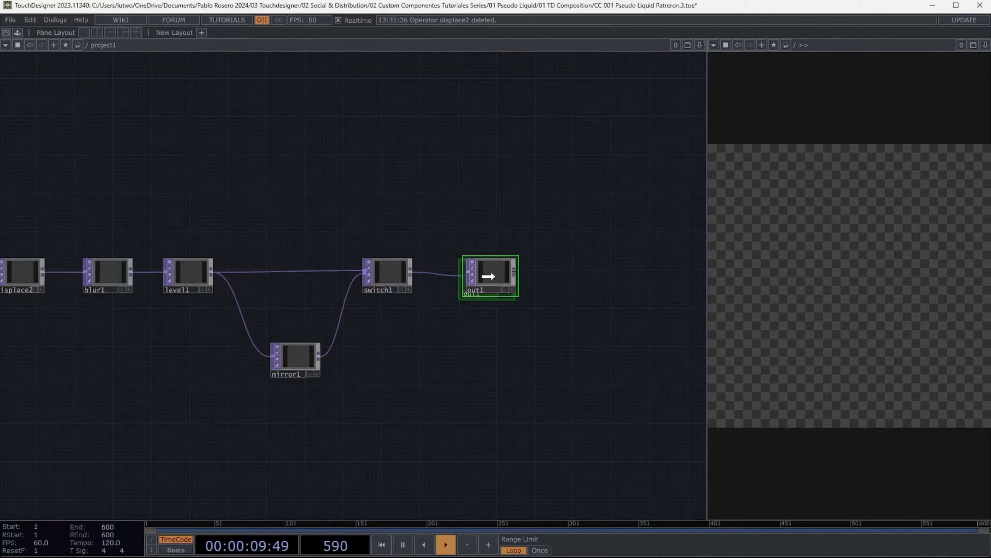
- Select all operators and set their Output Resolution to Parent Panel Size
{"action": "scroll", "coordinate": [548, 298], "scroll_direction": "down", "scroll_amount": 6}
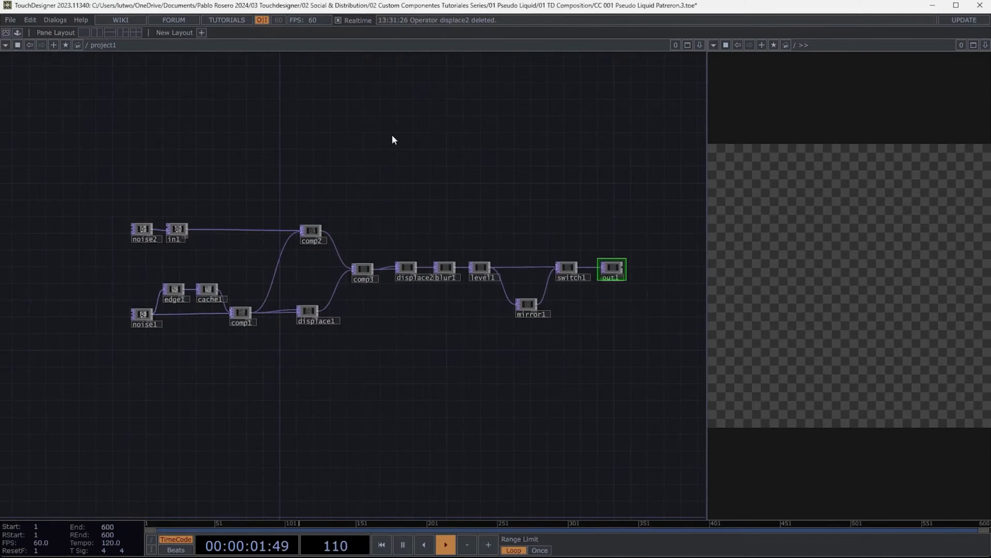
{"action": "left_click_drag", "start_coordinate": [88, 195], "coordinate": [584, 337]}
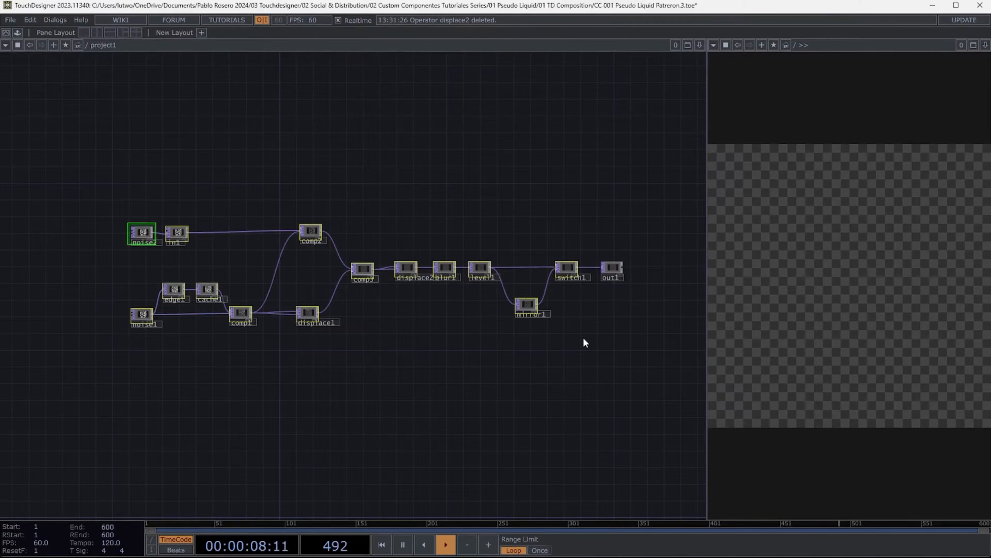
{"action": "key", "text": "p"}
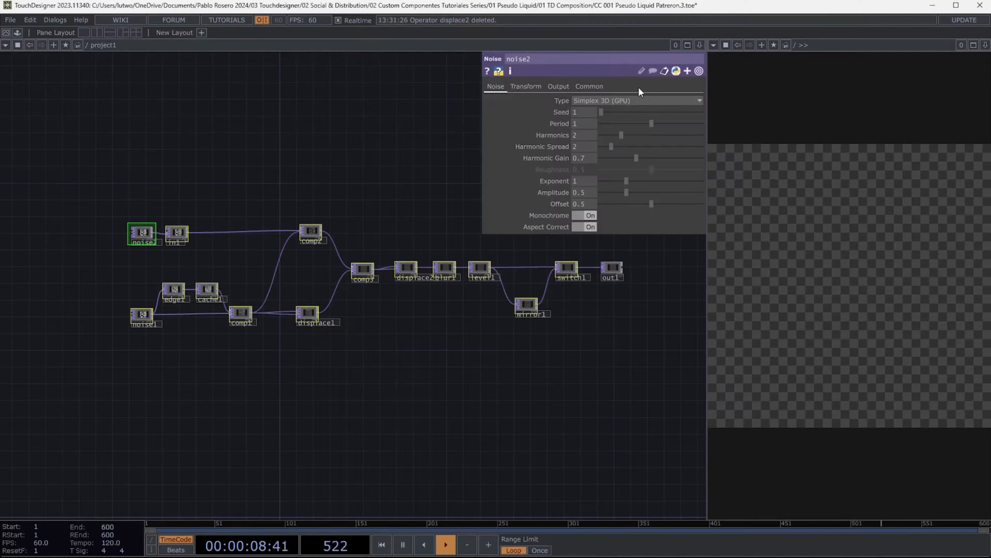
{"action": "left_click", "coordinate": [589, 86]}
{"action": "left_click", "coordinate": [596, 100]}
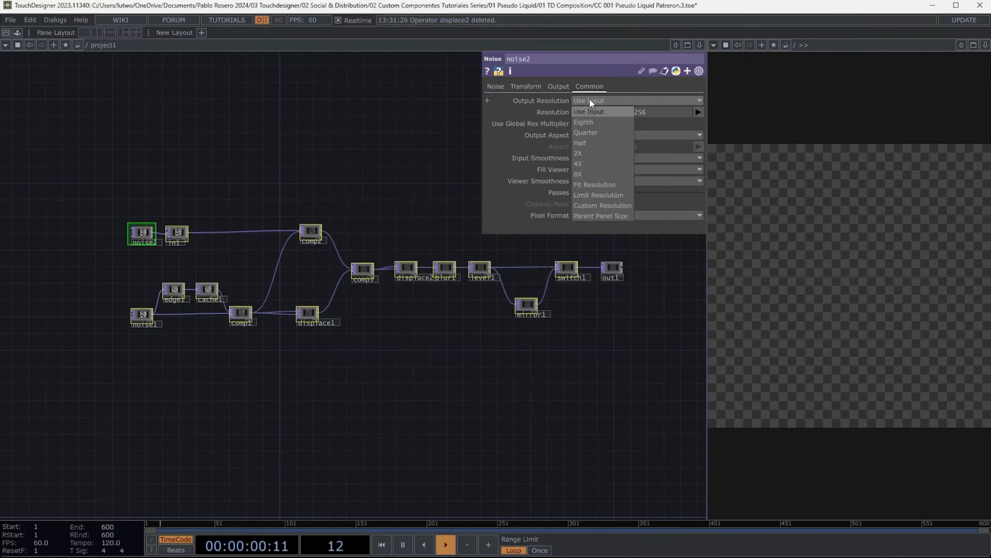
{"action": "left_click", "coordinate": [597, 216]}
- Resize the switch operator's tile and close the parameter panel
{"action": "scroll", "coordinate": [577, 276], "scroll_direction": "up", "scroll_amount": 5}
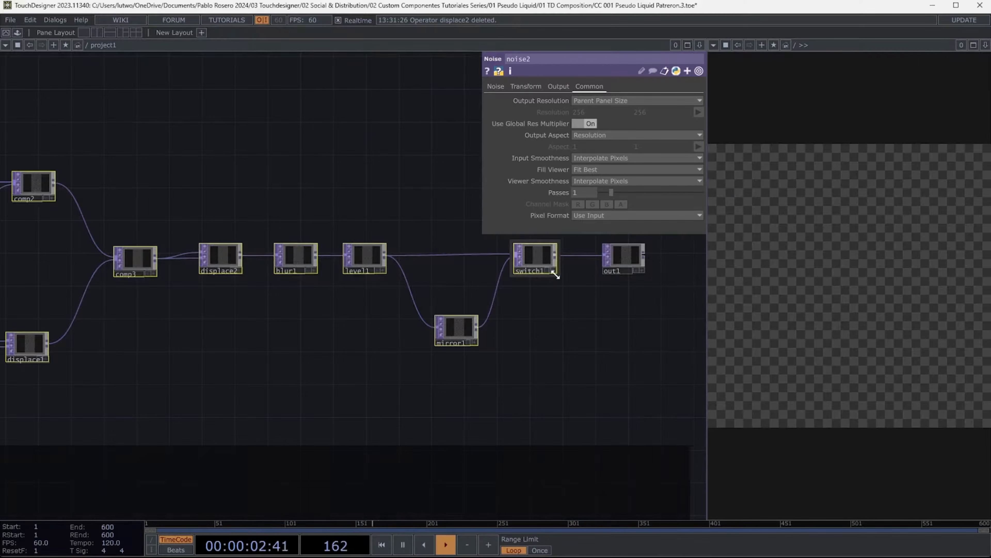
{"action": "left_click_drag", "start_coordinate": [556, 275], "coordinate": [546, 274]}
{"action": "left_click", "coordinate": [629, 256]}
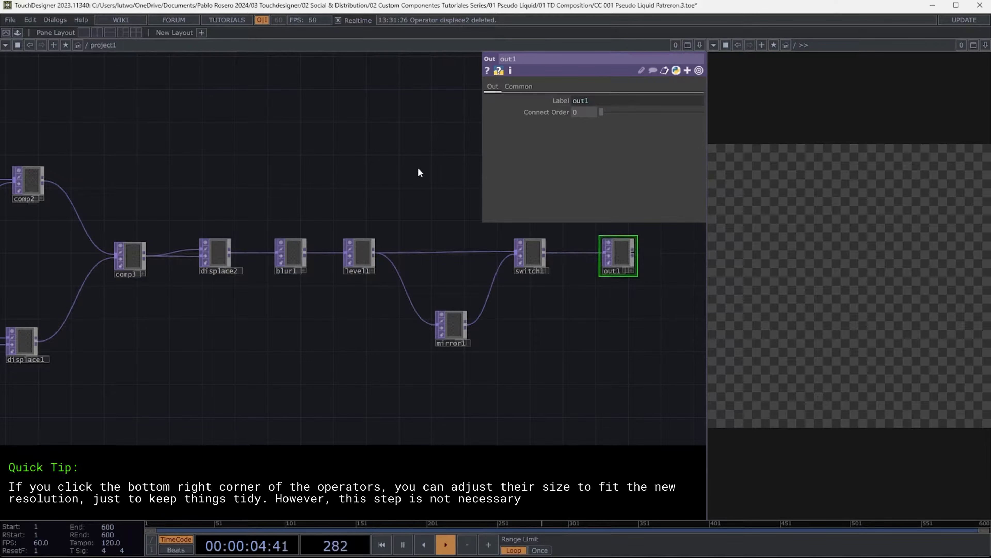
{"action": "key", "text": "p"}
- Resize the noise and in operator tiles to tidy the network
{"action": "scroll", "coordinate": [511, 160], "scroll_direction": "down", "scroll_amount": 3}
{"action": "left_click_drag", "start_coordinate": [413, 141], "coordinate": [605, 166]}
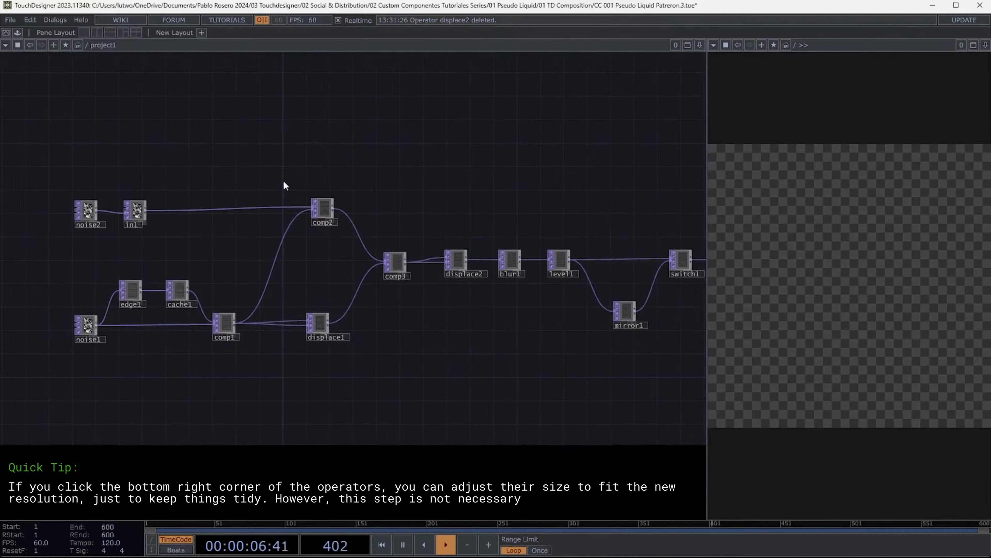
{"action": "right_click_drag", "start_coordinate": [163, 232], "coordinate": [87, 207]}
{"action": "left_click_drag", "start_coordinate": [143, 213], "coordinate": [93, 205]}
{"action": "left_click_drag", "start_coordinate": [153, 154], "coordinate": [208, 164]}
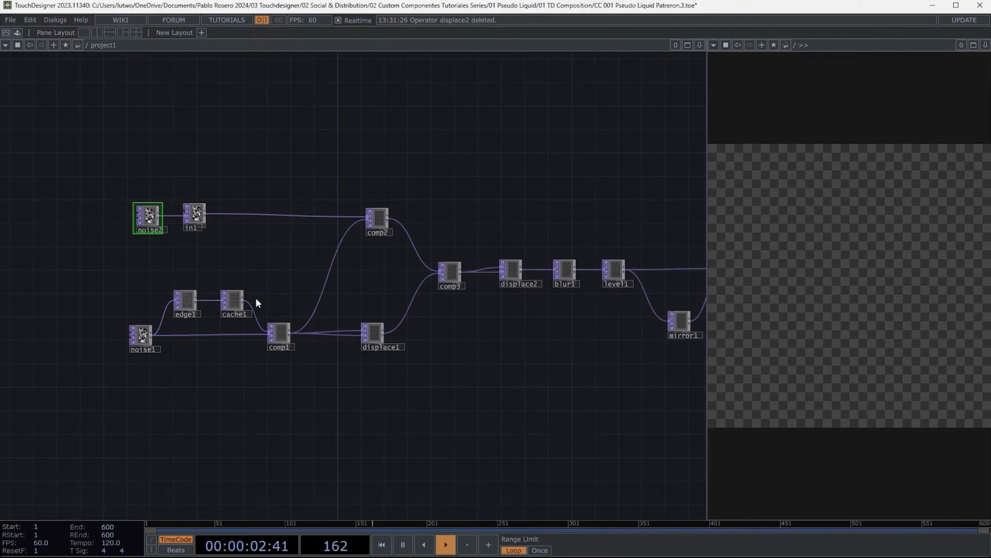
- Add two Math CHOPs both fed from constant1
{"action": "scroll", "coordinate": [204, 214], "scroll_direction": "up", "scroll_amount": 5}
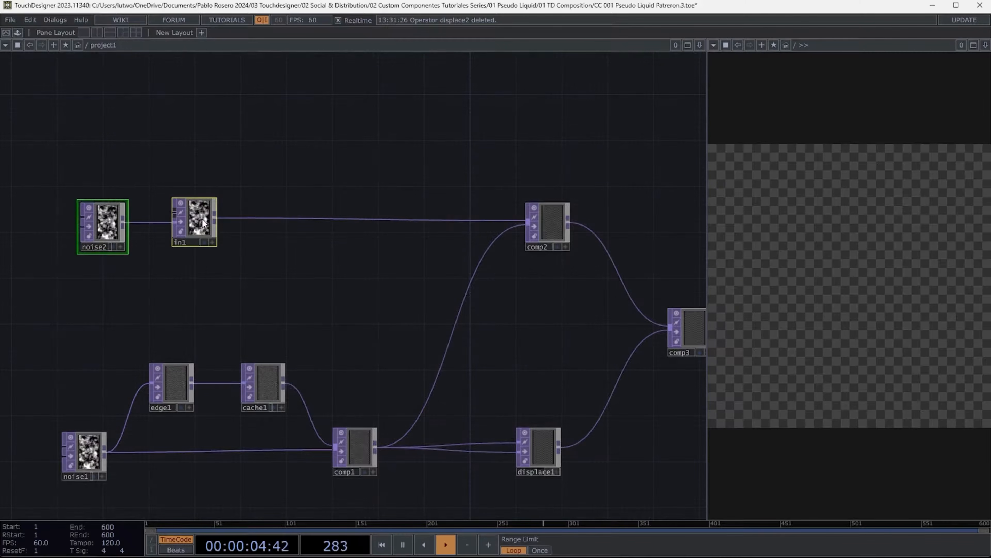
{"action": "scroll", "coordinate": [202, 223], "scroll_direction": "down", "scroll_amount": 4}
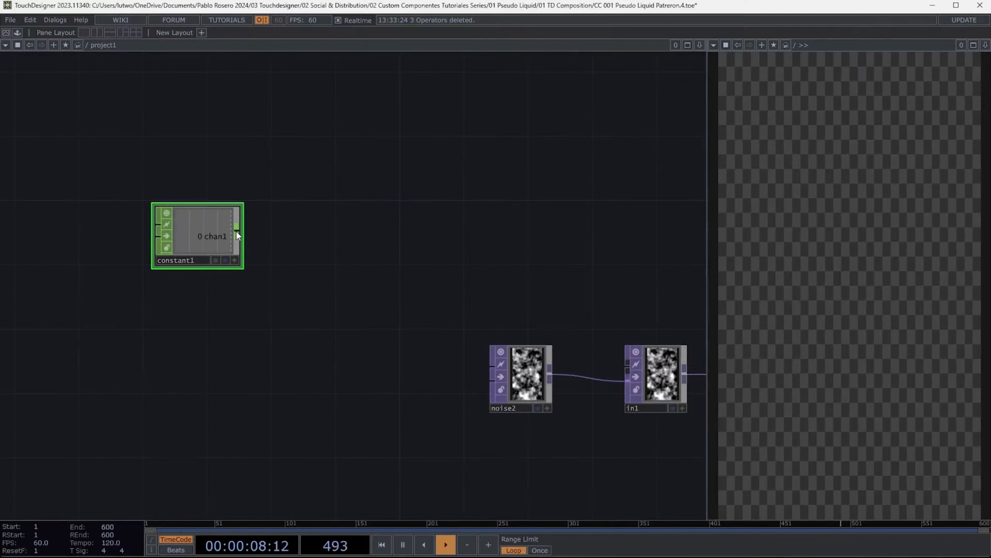
{"action": "key", "text": "Tab"}
{"action": "type", "text": "m"}
{"action": "left_click", "coordinate": [249, 128]}
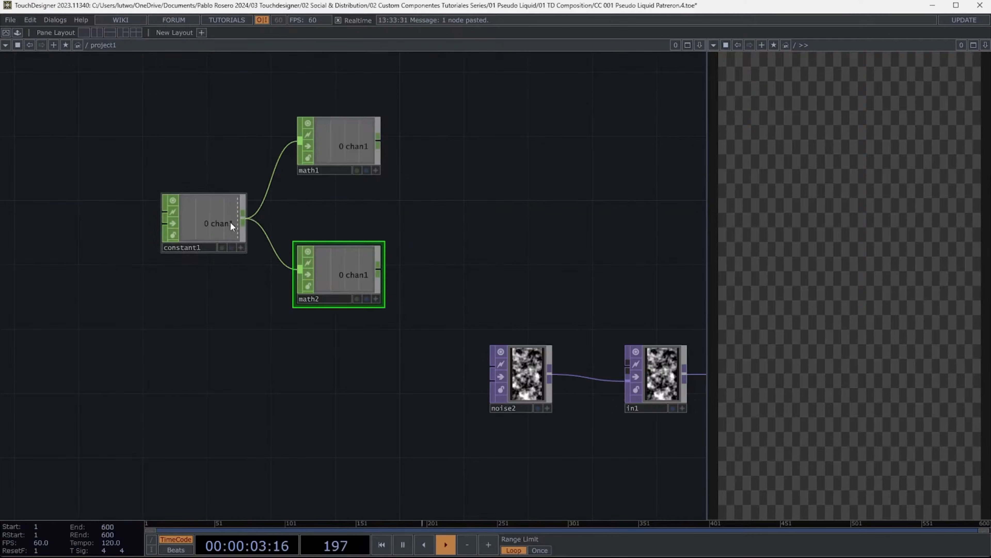
{"action": "left_click_drag", "start_coordinate": [231, 226], "coordinate": [209, 208]}
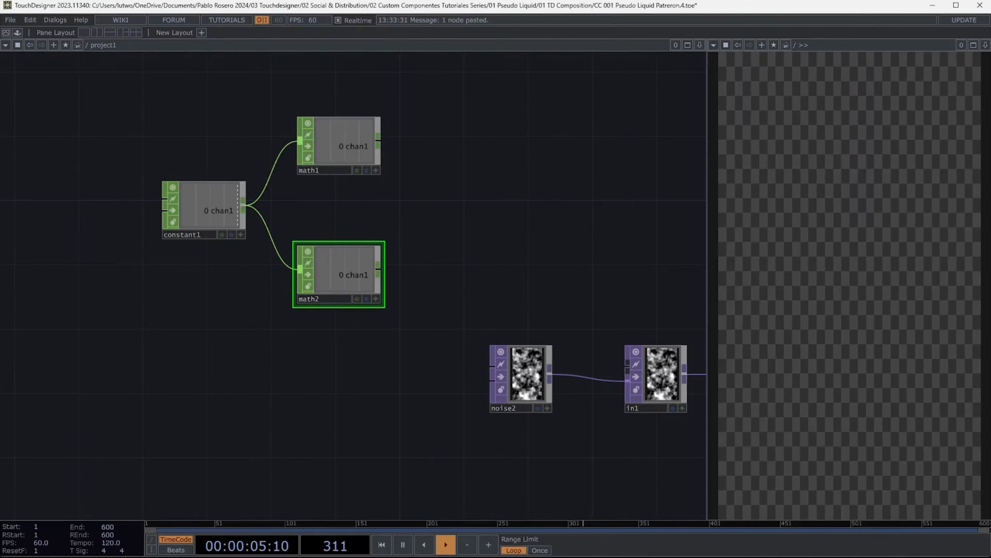
- Rename the two Math CHOPs to h_gain and harmonics
{"action": "double_click", "coordinate": [332, 170]}
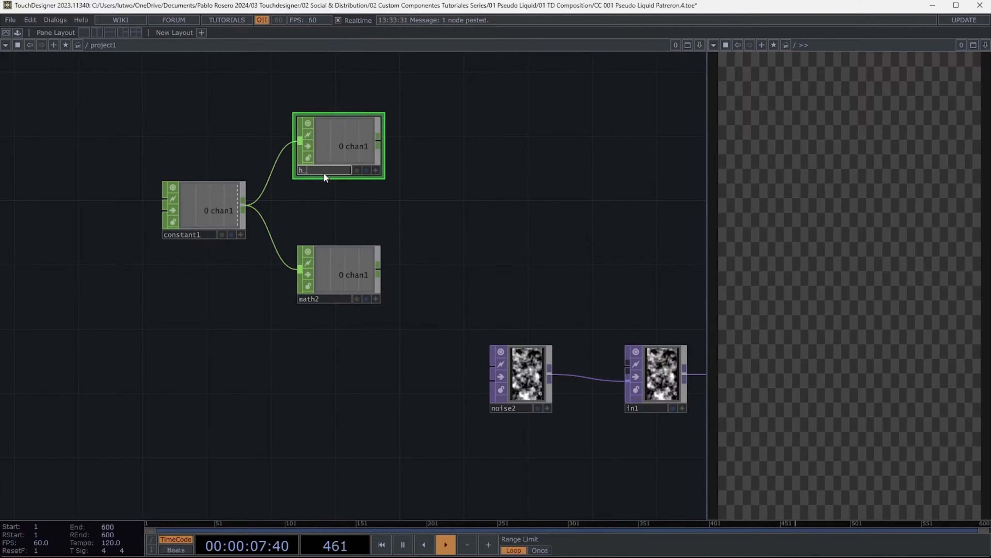
{"action": "type", "text": "h_gain"}
{"action": "double_click", "coordinate": [329, 299]}
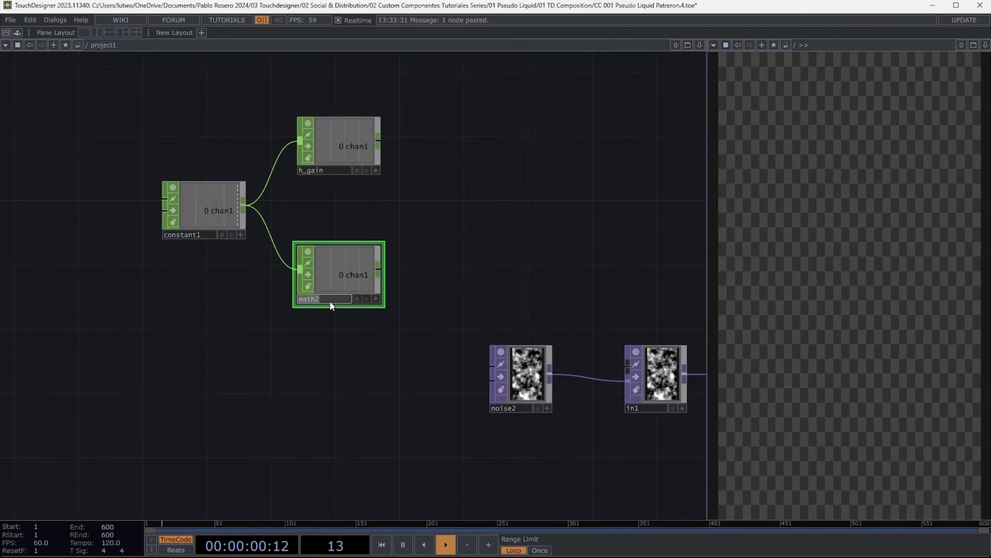
{"action": "type", "text": "harmonics"}
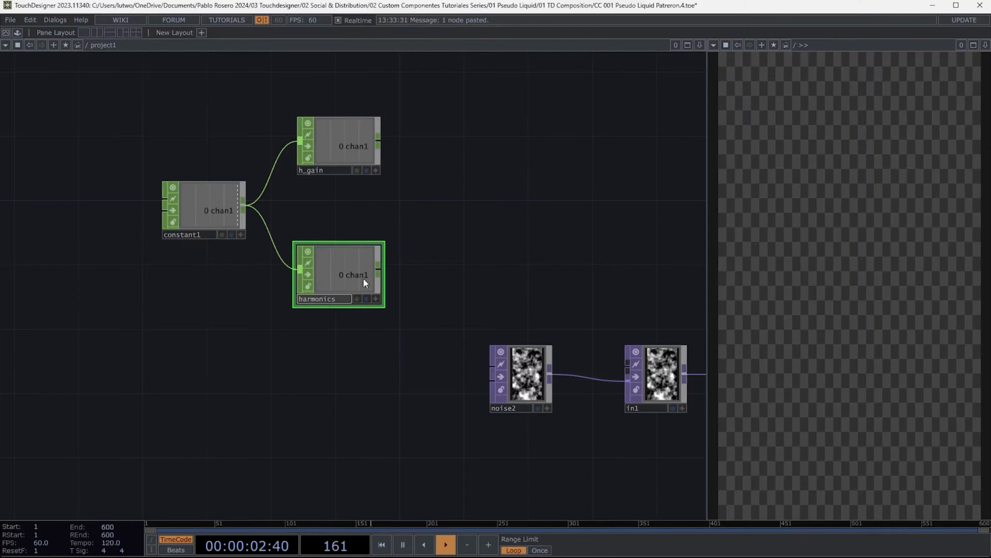
{"action": "key", "text": "Return"}
{"action": "key", "text": "h"}
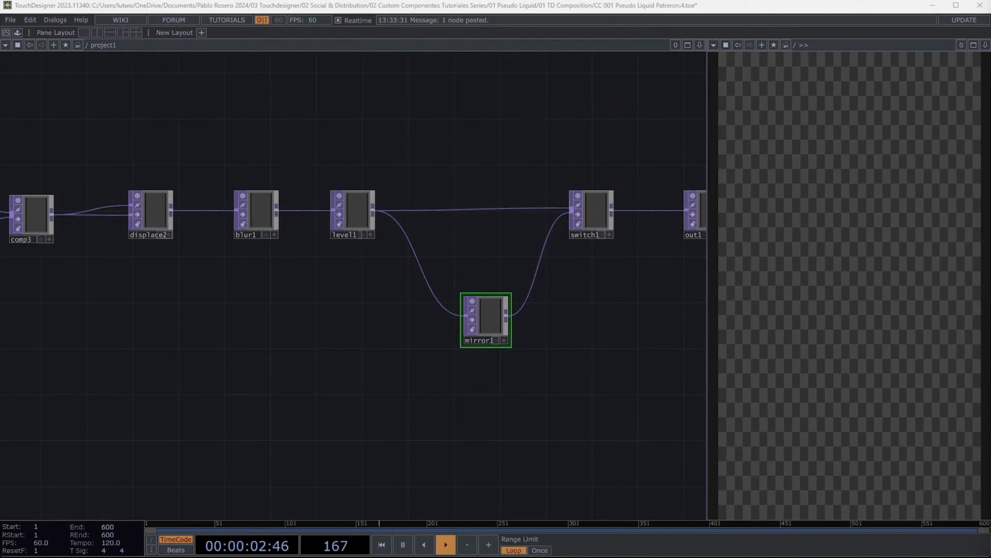
- Paste a second Constant CHOP below constant2 and rename constant2 as RGBA
{"action": "left_click_drag", "start_coordinate": [422, 380], "coordinate": [575, 369]}
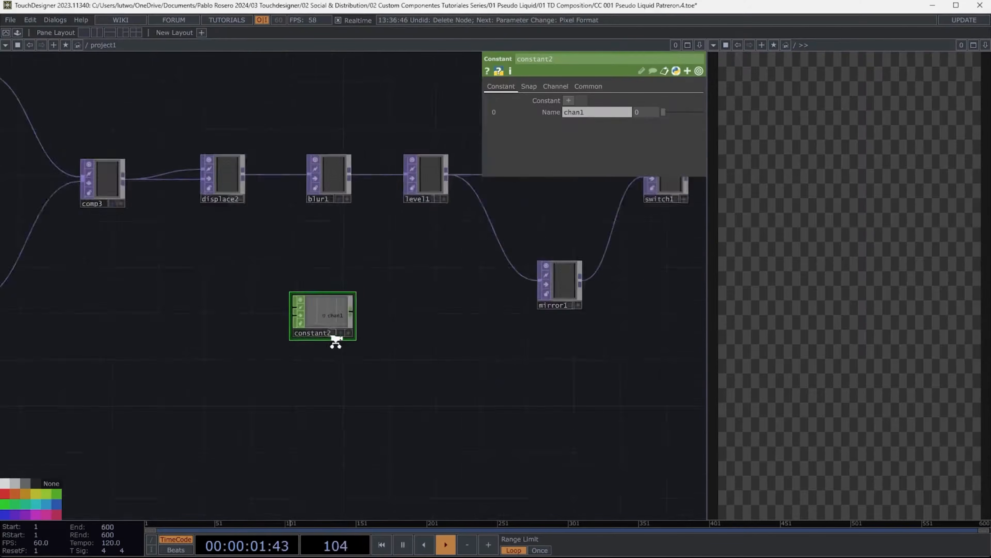
{"action": "scroll", "coordinate": [332, 314], "scroll_direction": "up", "scroll_amount": 3}
{"action": "key", "text": "ctrl+v"}
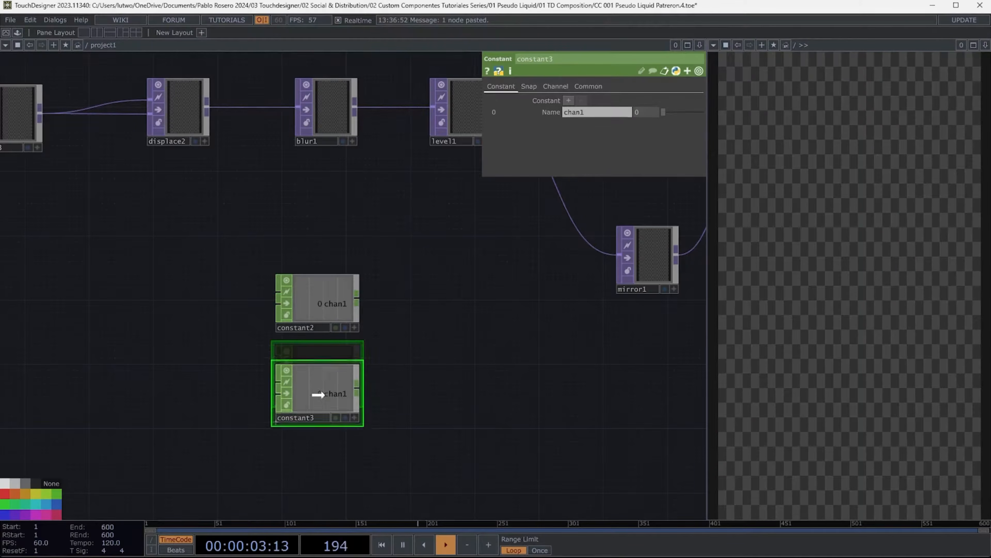
{"action": "left_click_drag", "start_coordinate": [318, 395], "coordinate": [318, 401]}
{"action": "left_click", "coordinate": [315, 328]}
{"action": "type", "text": "RGBA"}
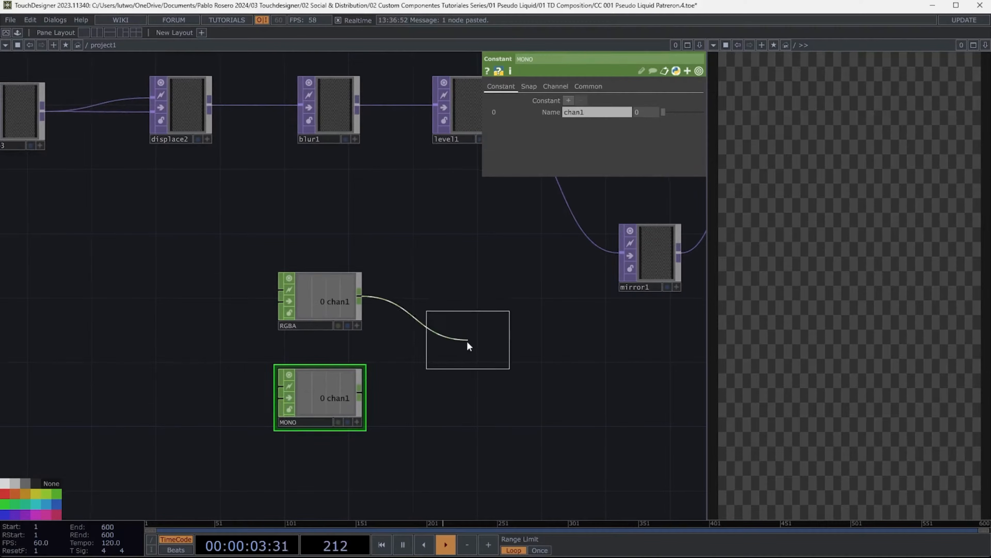
- Wire the MONO constant's output into a Switch CHOP alongside RGBA
{"action": "left_click", "coordinate": [465, 343]}
{"action": "left_click_drag", "start_coordinate": [359, 397], "coordinate": [429, 343]}
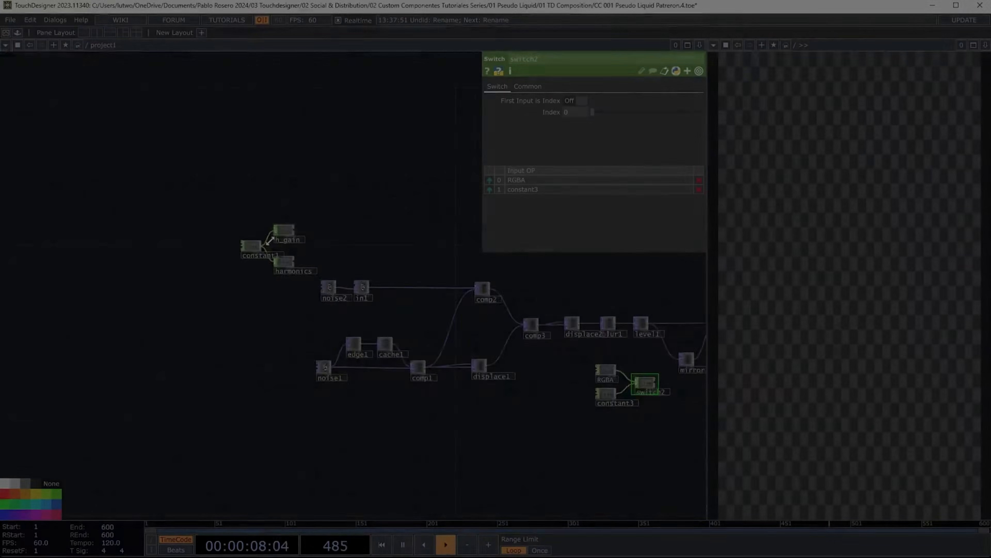
{"action": "scroll", "coordinate": [265, 248], "scroll_direction": "up", "scroll_amount": 3}
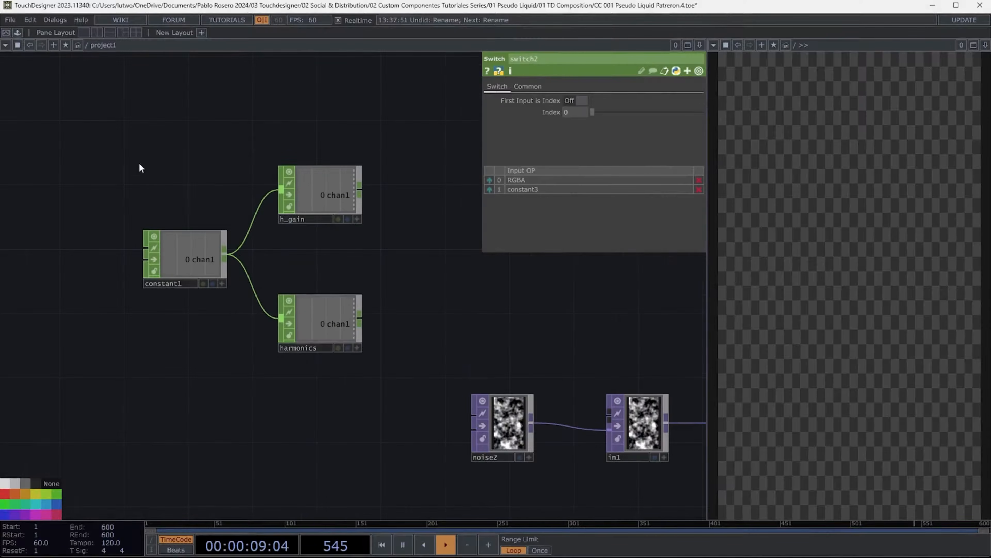
- Set the harmonics Math CHOP's To Range to 0 to 10
{"action": "left_click", "coordinate": [320, 186]}
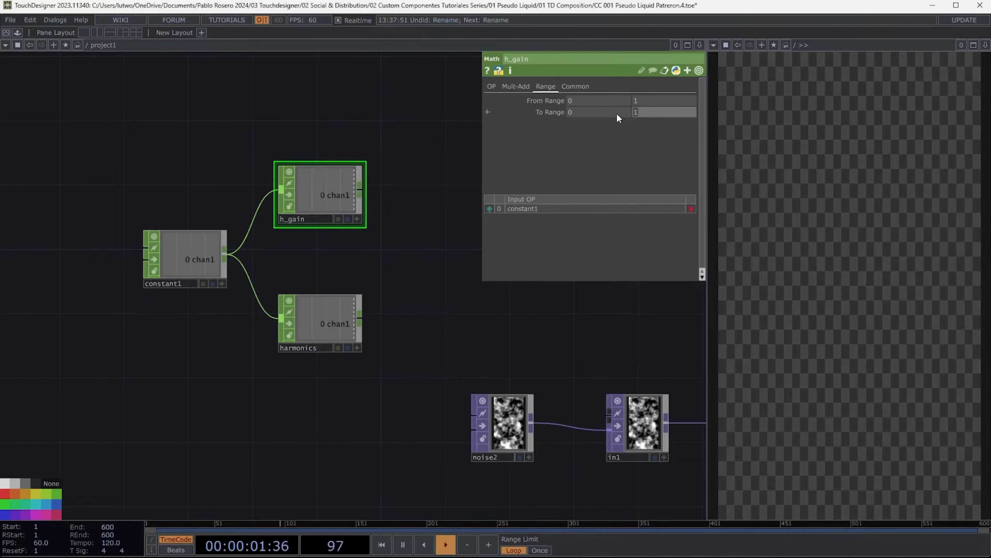
{"action": "left_click", "coordinate": [323, 325]}
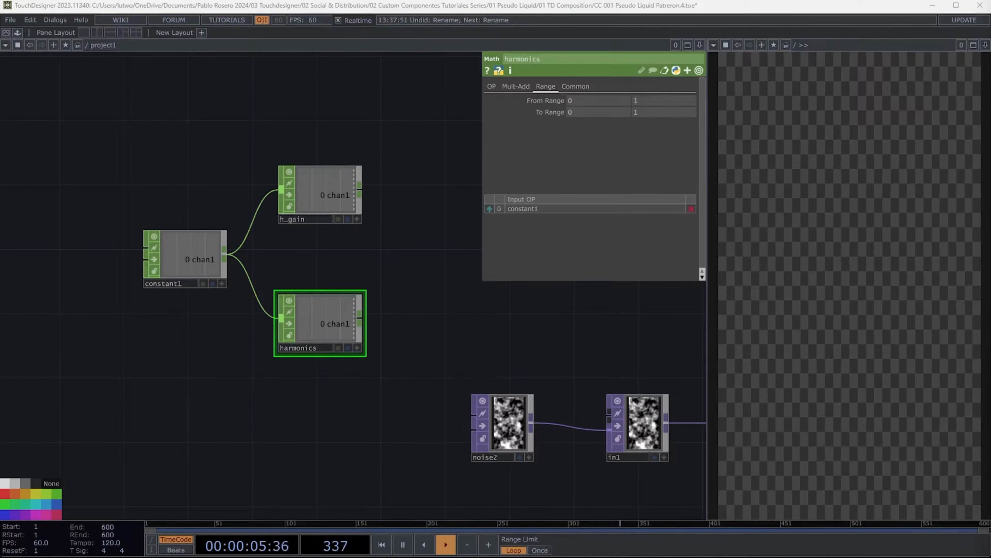
{"action": "left_click", "coordinate": [640, 112]}
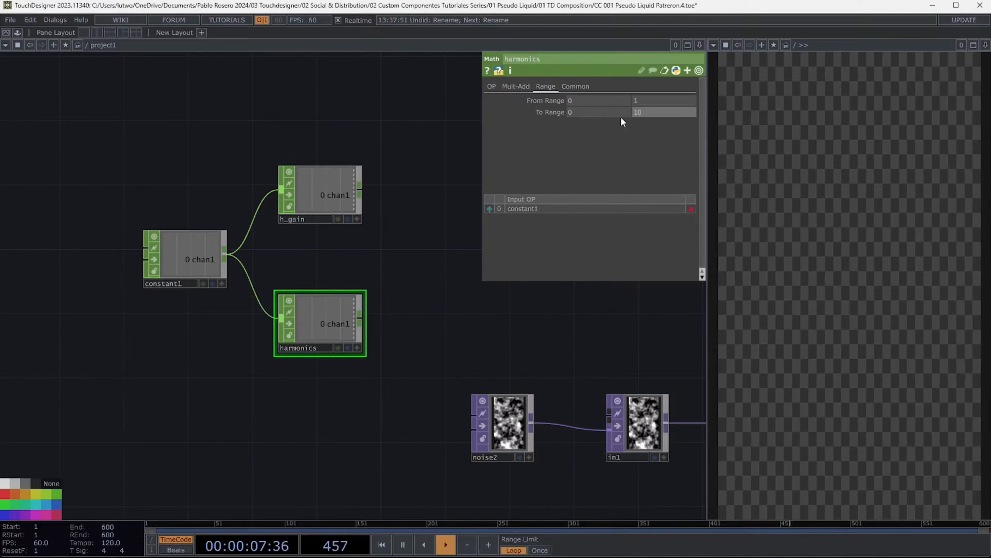
{"action": "key", "text": "Return"}
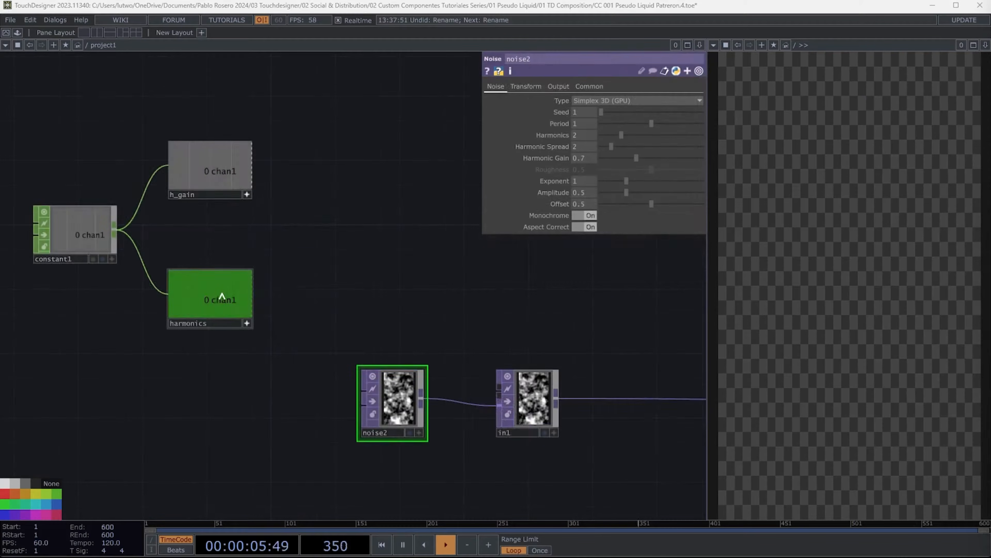
- Reference harmonics in noise2's Harmonics and h_gain in its Harmonic Gain as CHOP references
{"action": "left_click_drag", "start_coordinate": [223, 296], "coordinate": [562, 135]}
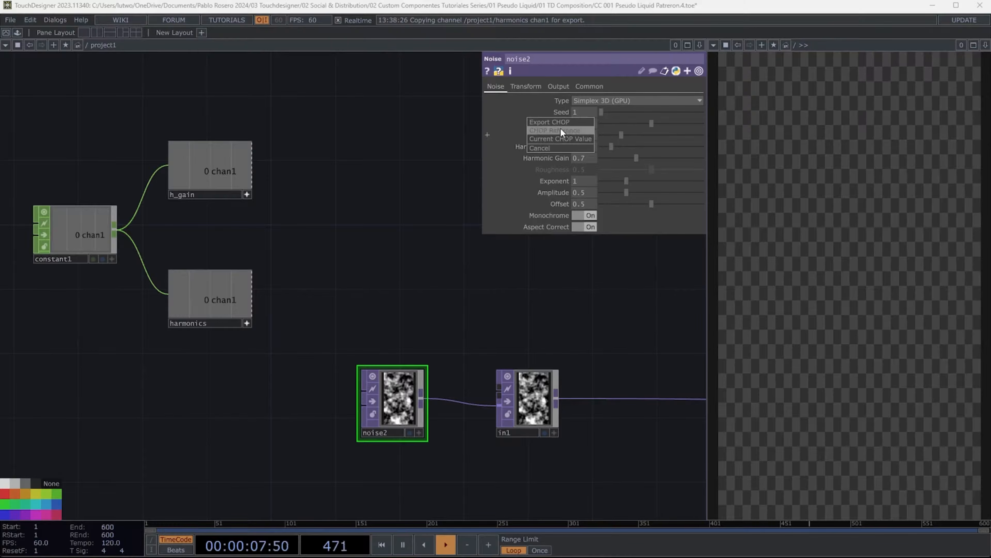
{"action": "left_click", "coordinate": [568, 131]}
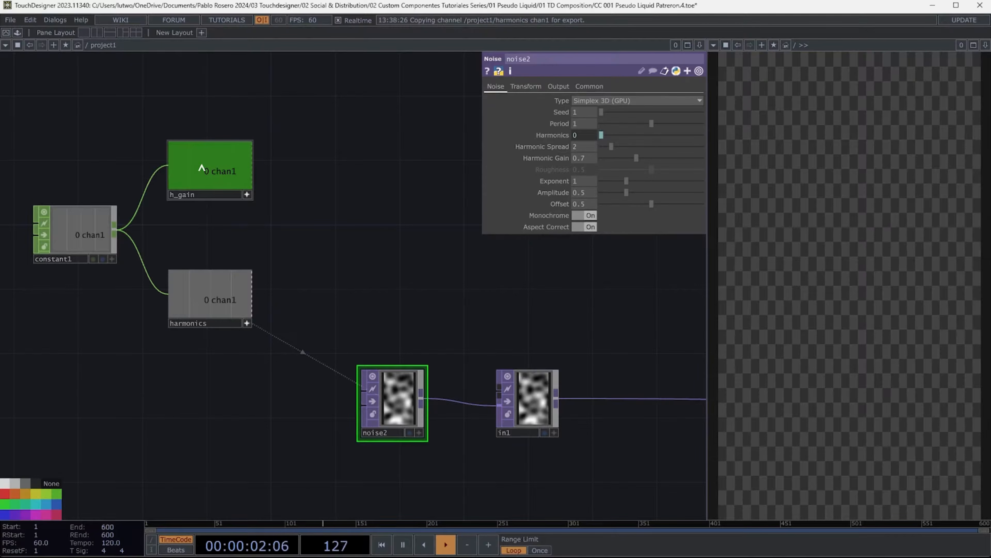
{"action": "left_click_drag", "start_coordinate": [210, 171], "coordinate": [552, 152]}
{"action": "left_click", "coordinate": [552, 152]}
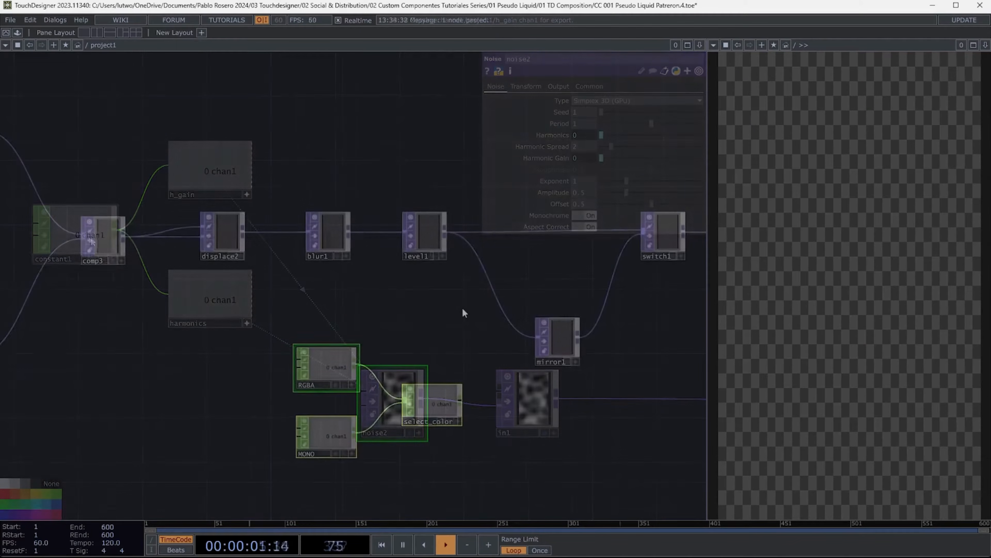
- Inspect the select_color Switch CHOP and its RGBA and MONO inputs
{"action": "left_click", "coordinate": [449, 410]}
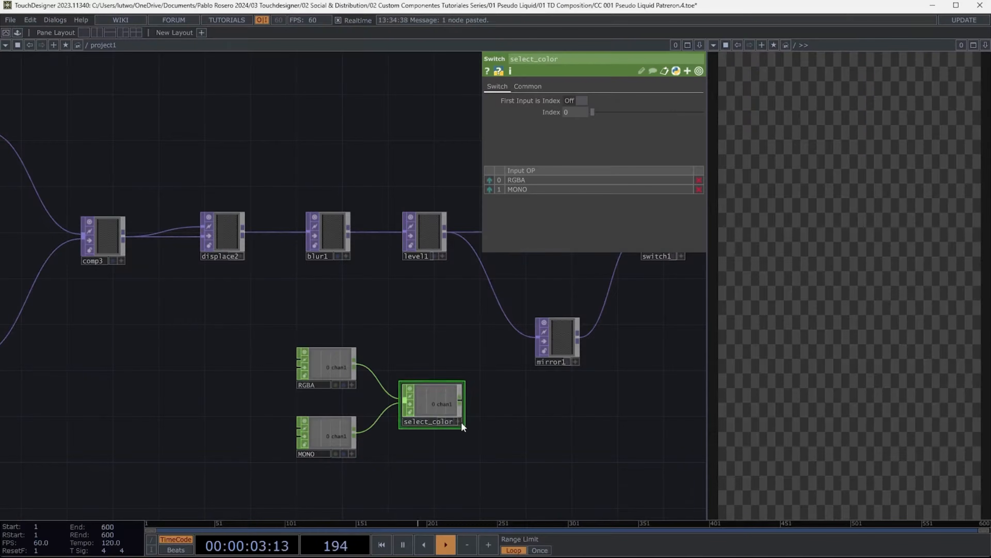
{"action": "left_click", "coordinate": [459, 422]}
{"action": "left_click_drag", "start_coordinate": [418, 340], "coordinate": [303, 341]}
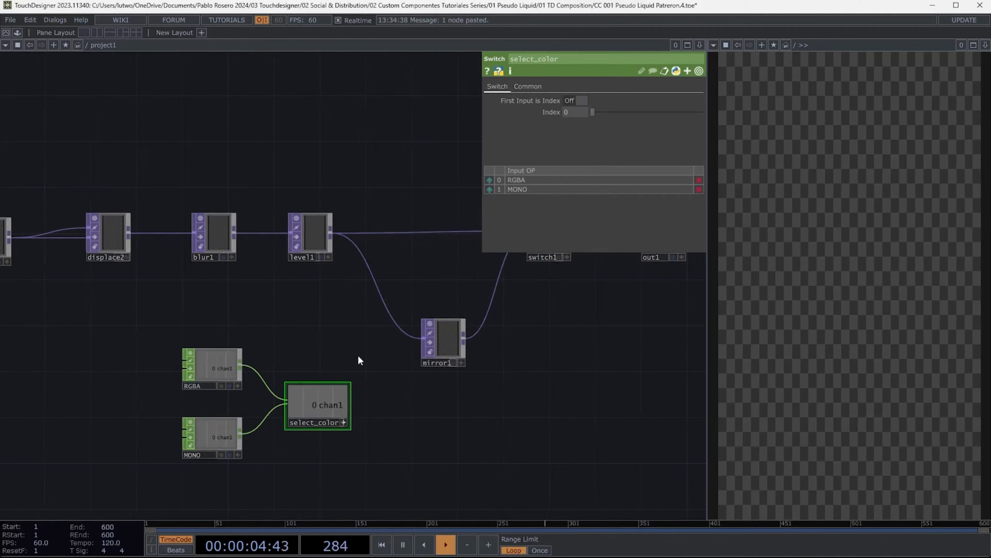
- Try level1's Pixel Format as 32-bit float (RGBA), then as 32-bit float (Mono)
{"action": "left_click", "coordinate": [311, 236]}
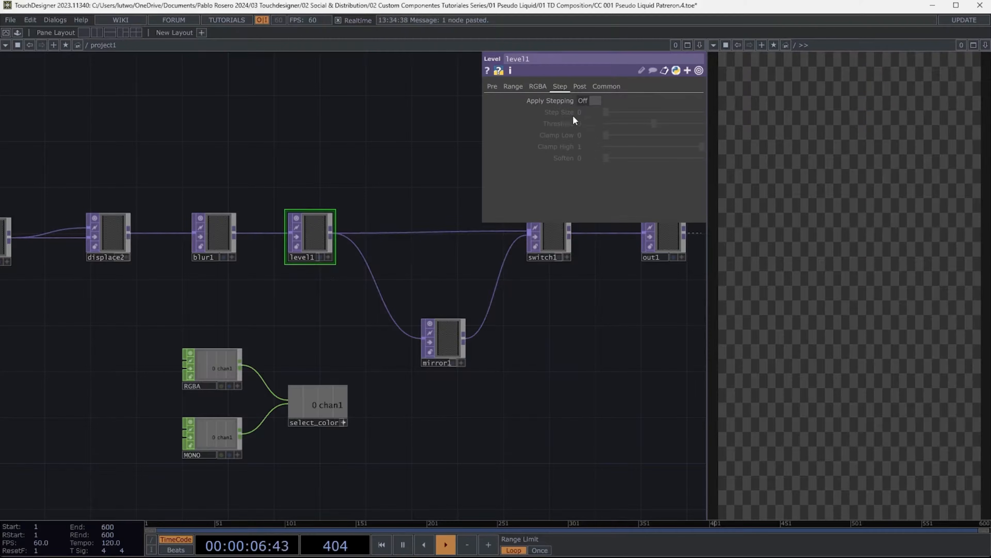
{"action": "left_click", "coordinate": [607, 87]}
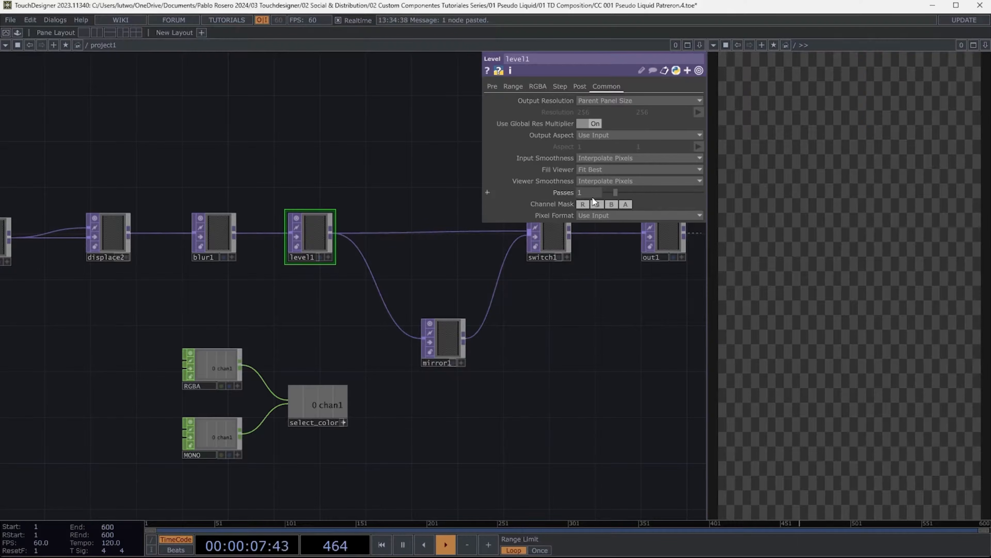
{"action": "left_click", "coordinate": [602, 215]}
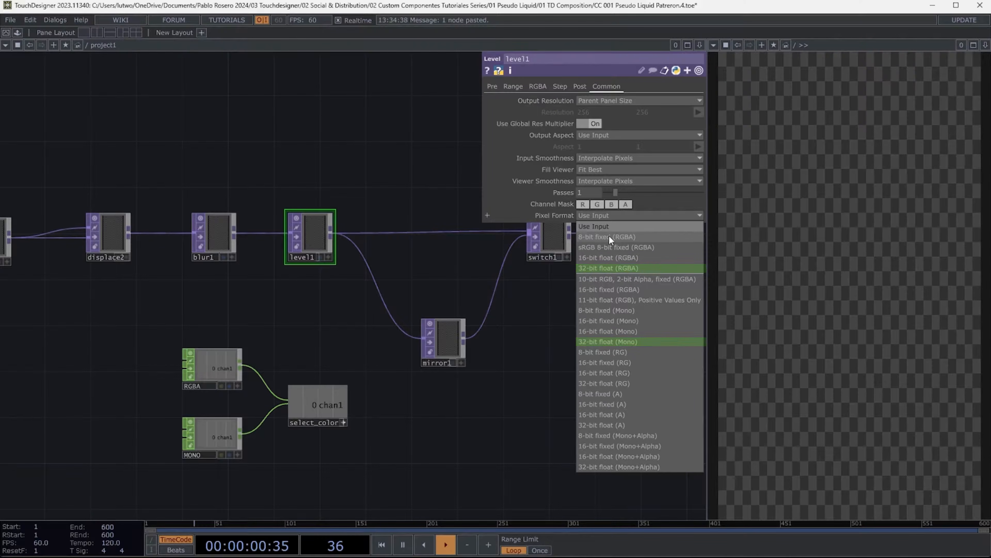
{"action": "left_click", "coordinate": [597, 268]}
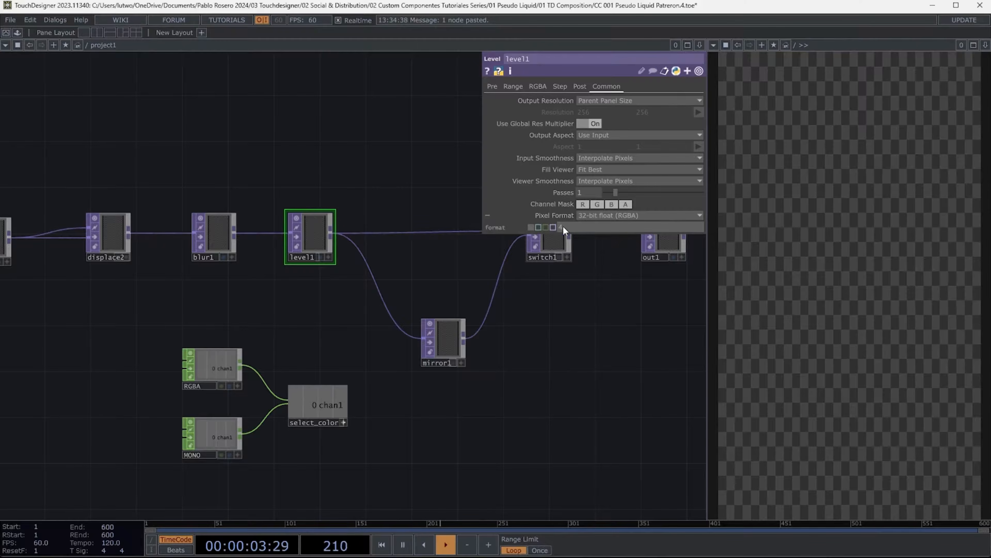
{"action": "left_click", "coordinate": [599, 215]}
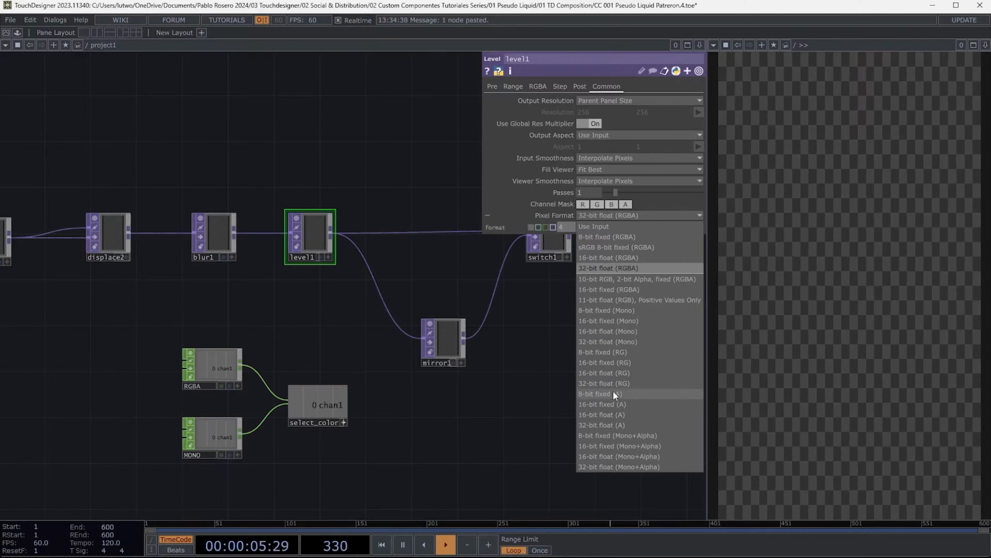
{"action": "left_click", "coordinate": [632, 342]}
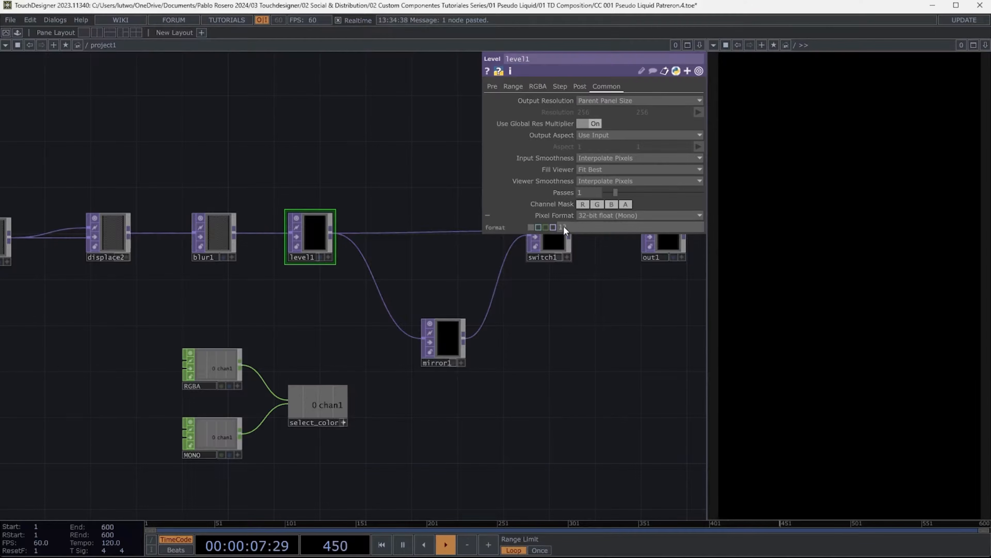
- Set the RGBA constant's value to 4 and the MONO constant's value to 12
{"action": "left_click", "coordinate": [206, 373]}
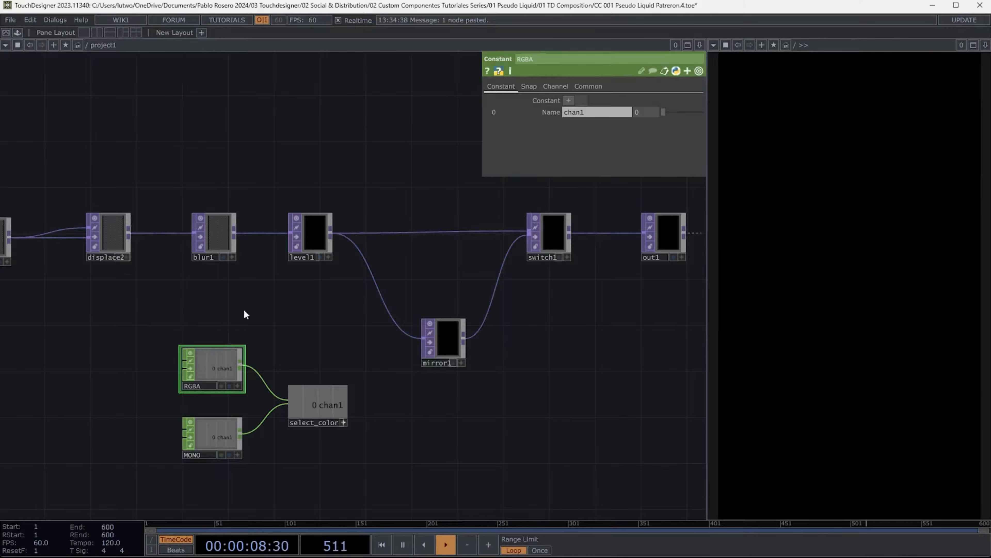
{"action": "left_click", "coordinate": [649, 113]}
{"action": "type", "text": "4"}
{"action": "key", "text": "Return"}
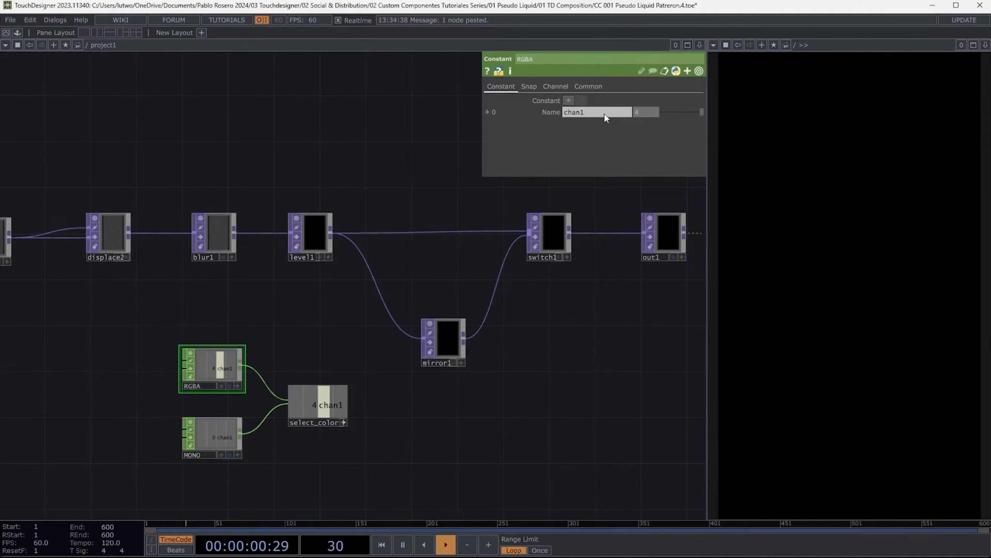
{"action": "left_click", "coordinate": [227, 431]}
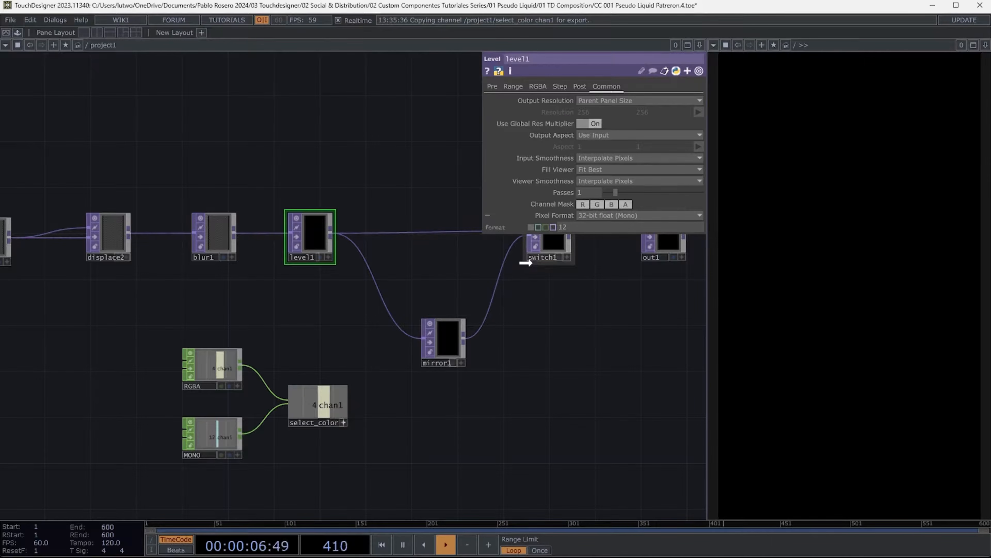
- Reference select_color in level1's Pixel Format parameter as a CHOP reference
{"action": "left_click_drag", "start_coordinate": [526, 263], "coordinate": [599, 216]}
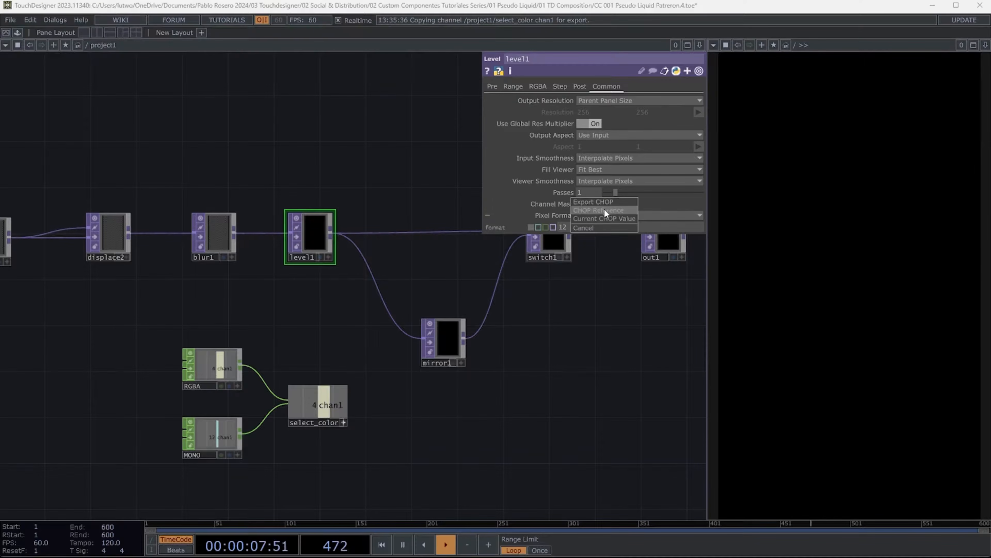
{"action": "left_click", "coordinate": [605, 212]}
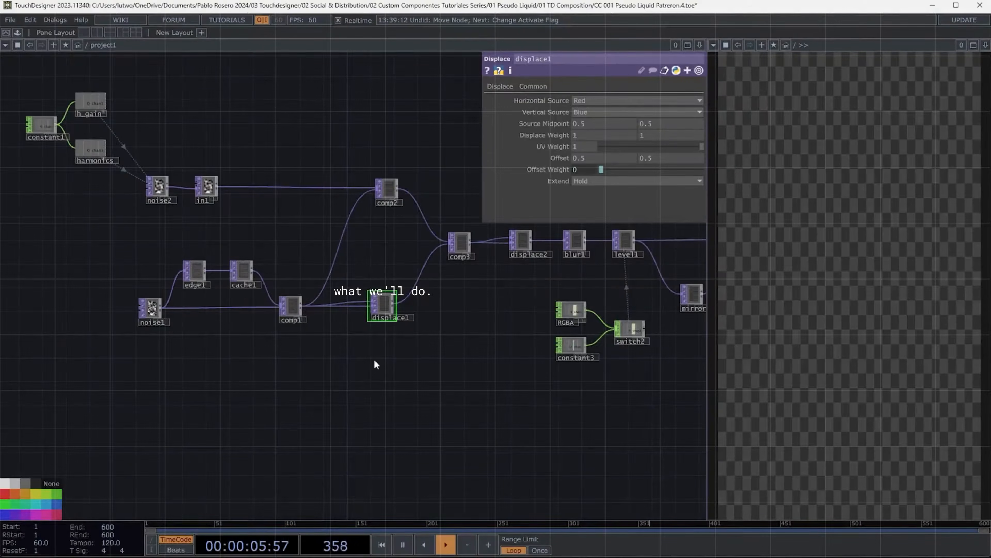
- Set comp2's Composite operation to Difference
{"action": "left_click_drag", "start_coordinate": [386, 308], "coordinate": [384, 188]}
{"action": "left_click", "coordinate": [601, 145]}
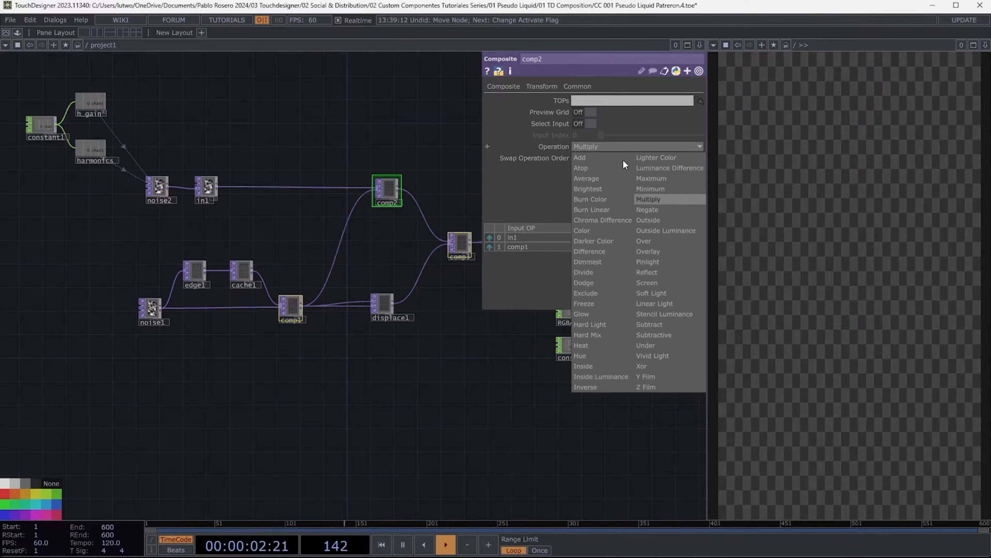
{"action": "left_click", "coordinate": [597, 251]}
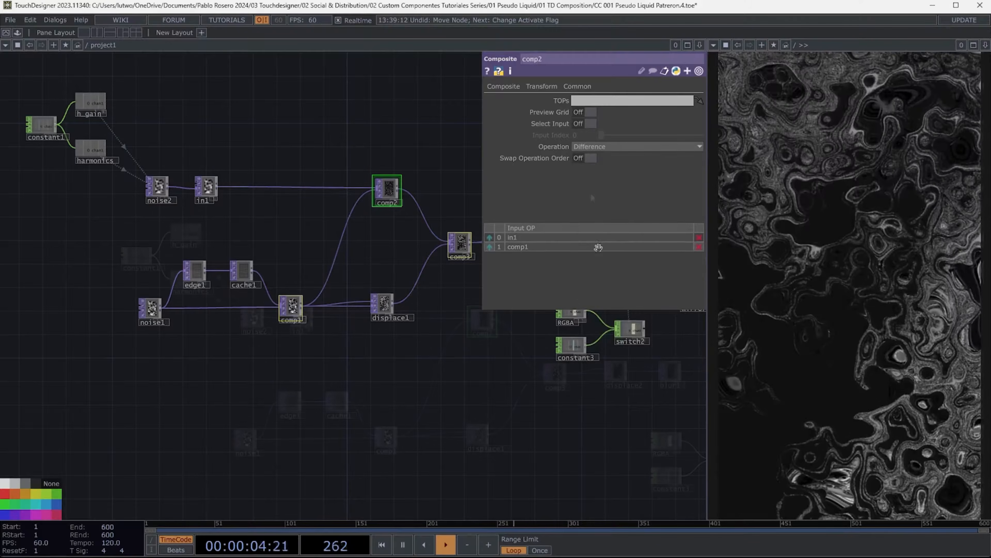
- Set constant1's chan1 value to 0.239
{"action": "scroll", "coordinate": [85, 192], "scroll_direction": "up", "scroll_amount": 5}
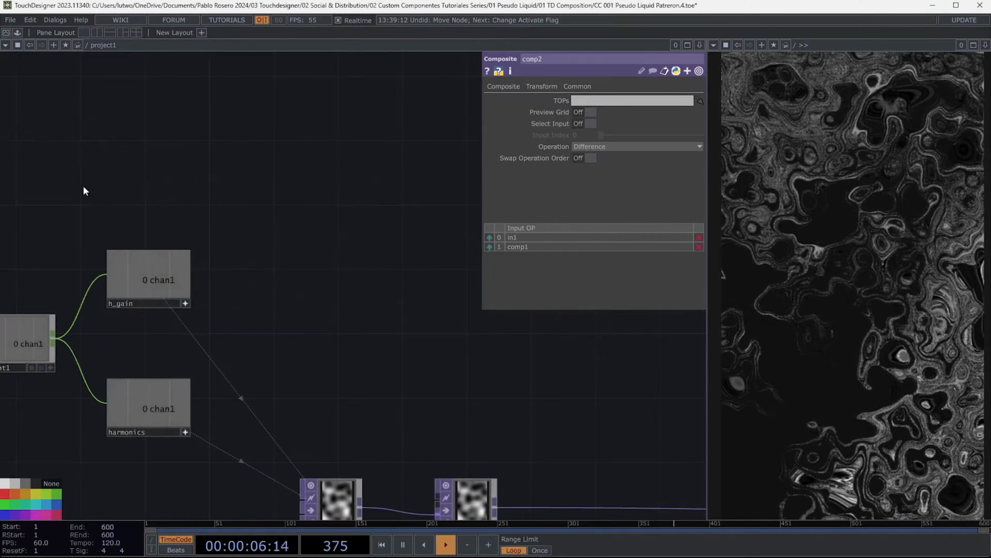
{"action": "left_click_drag", "start_coordinate": [83, 186], "coordinate": [232, 140]}
{"action": "left_click", "coordinate": [170, 275]}
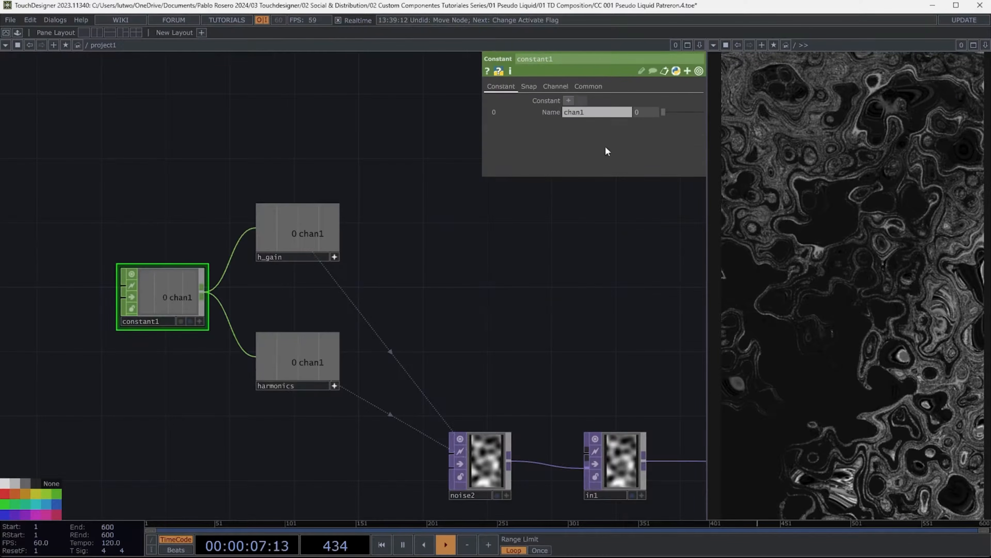
{"action": "type", "text": "0.239"}
{"action": "key", "text": "Return"}
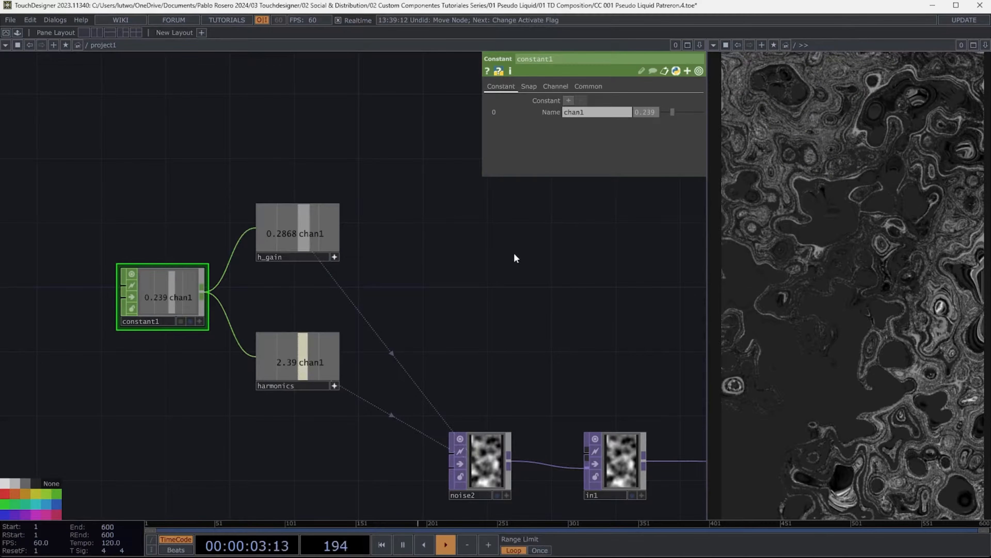
- Change noise2's noise type to Simplex 4D (GPU)
{"action": "key", "text": "h"}
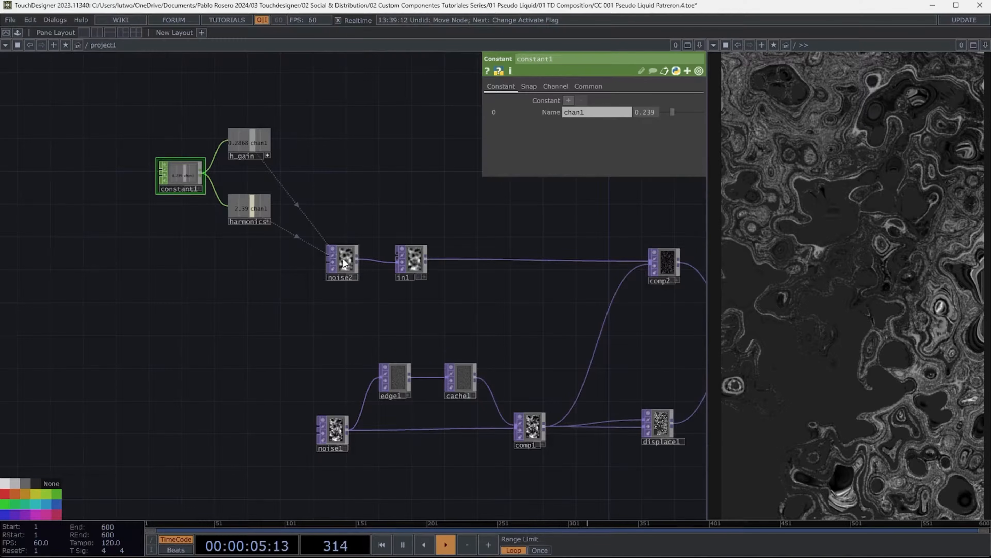
{"action": "left_click", "coordinate": [343, 261]}
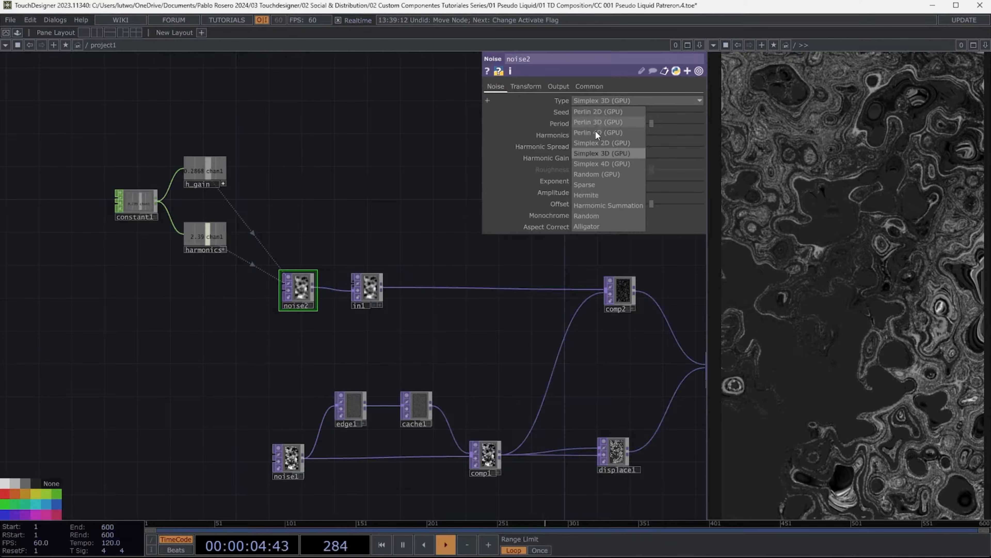
{"action": "left_click", "coordinate": [614, 165]}
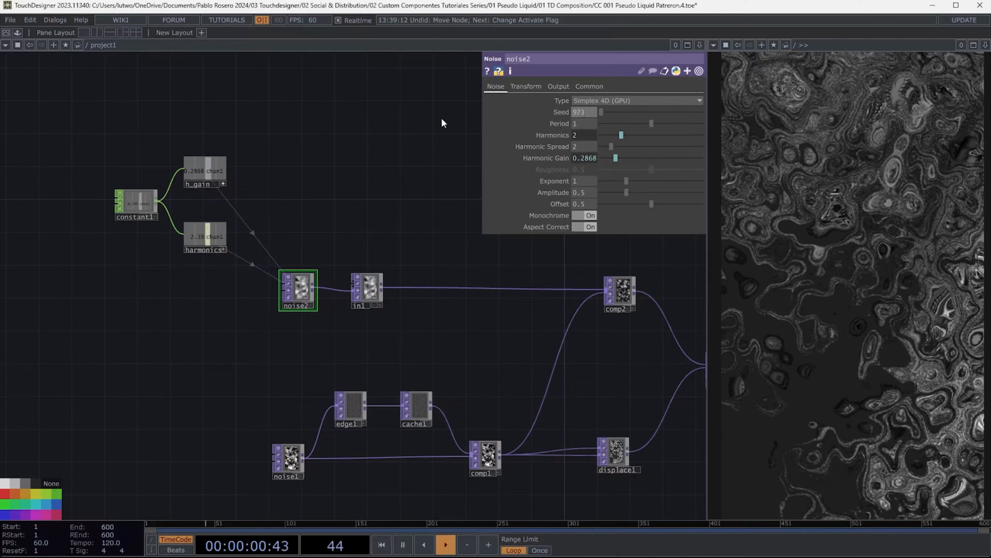
- Set noise2's seed to 9730 and period to 2
{"action": "type", "text": "0"}
{"action": "key", "text": "Tab"}
{"action": "type", "text": "2"}
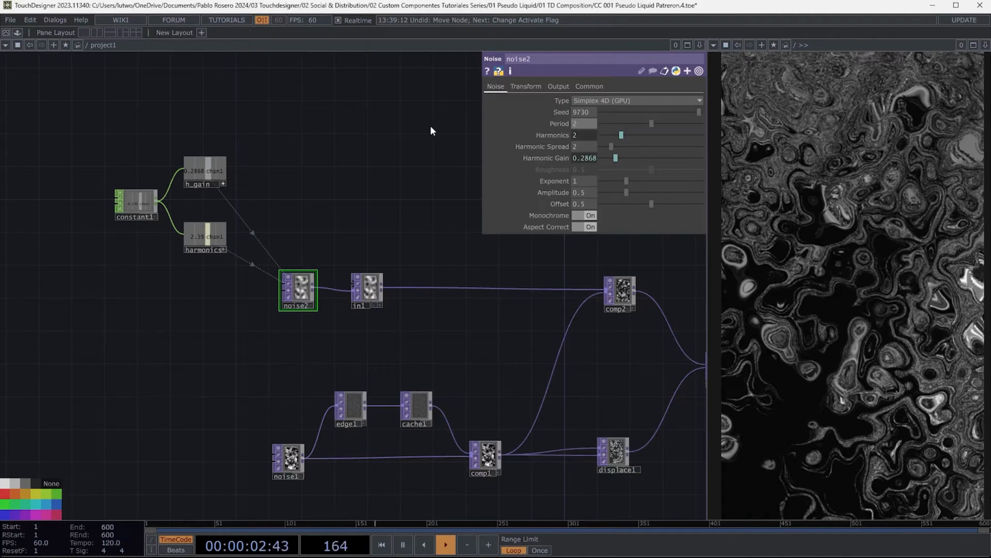
{"action": "key", "text": "Tab"}
- Set noise2's harmonic spread to 0.1, exponent to 1, amplitude to 1 and offset to 0.9
{"action": "key", "text": "Tab"}
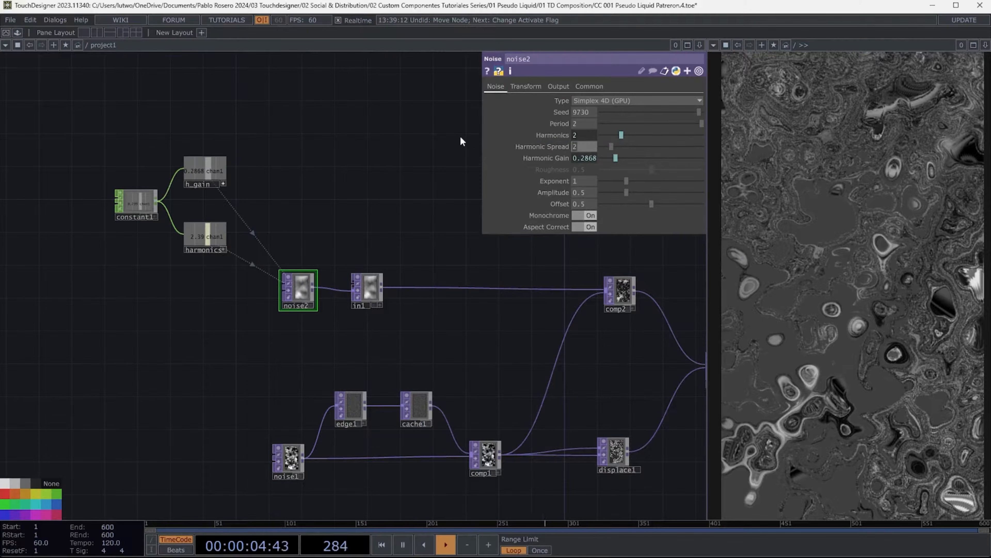
{"action": "type", "text": "0.1"}
{"action": "key", "text": "Tab"}
{"action": "key", "text": "Tab"}
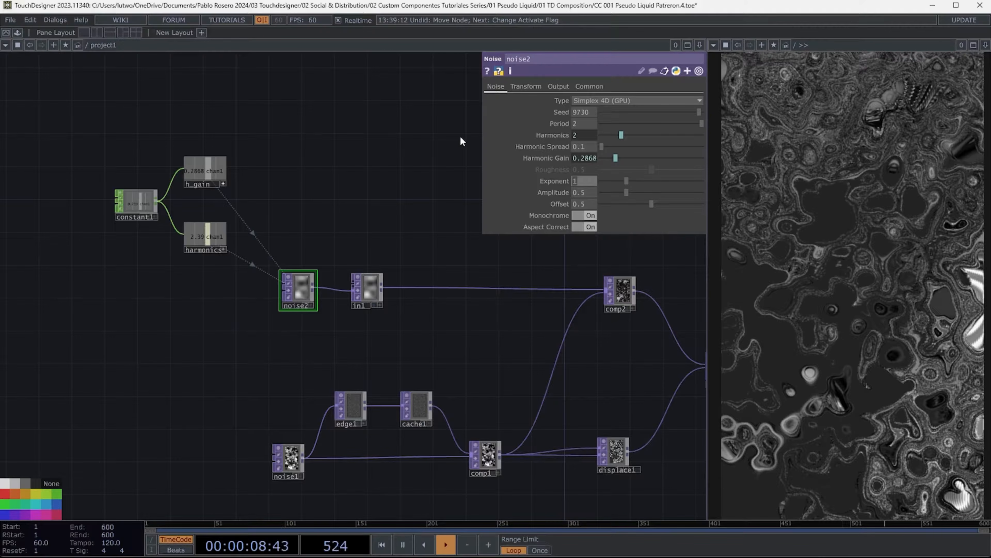
{"action": "type", "text": "1"}
{"action": "key", "text": "Tab"}
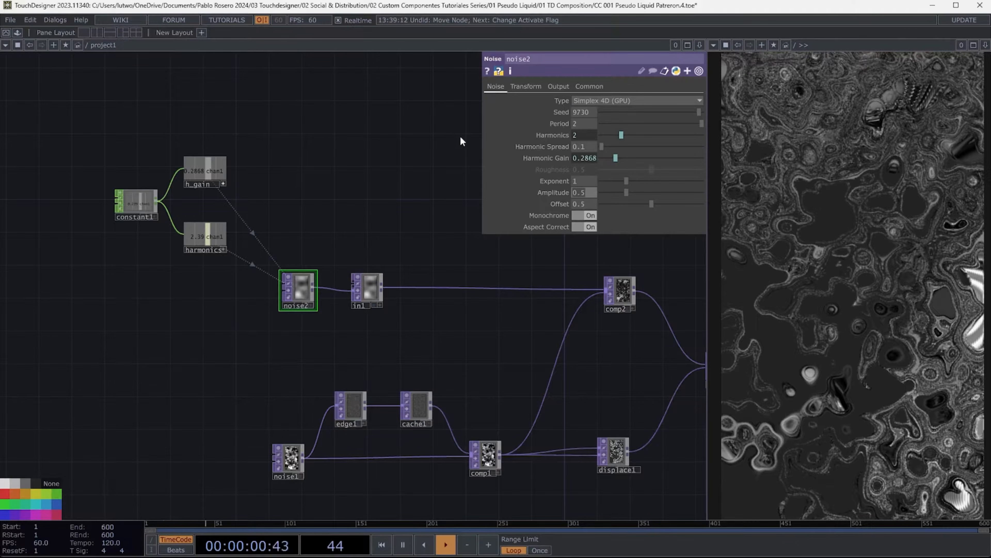
{"action": "type", "text": "1"}
- Set noise2's offset to 0.946 and turn Monochrome off
{"action": "key", "text": "Tab"}
{"action": "type", "text": "0.9"}
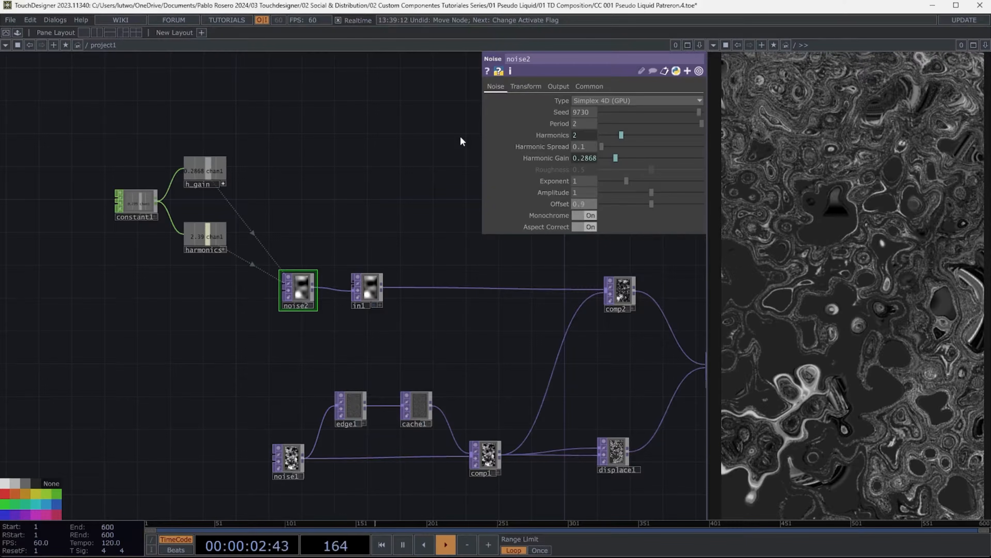
{"action": "type", "text": "46"}
{"action": "key", "text": "Tab"}
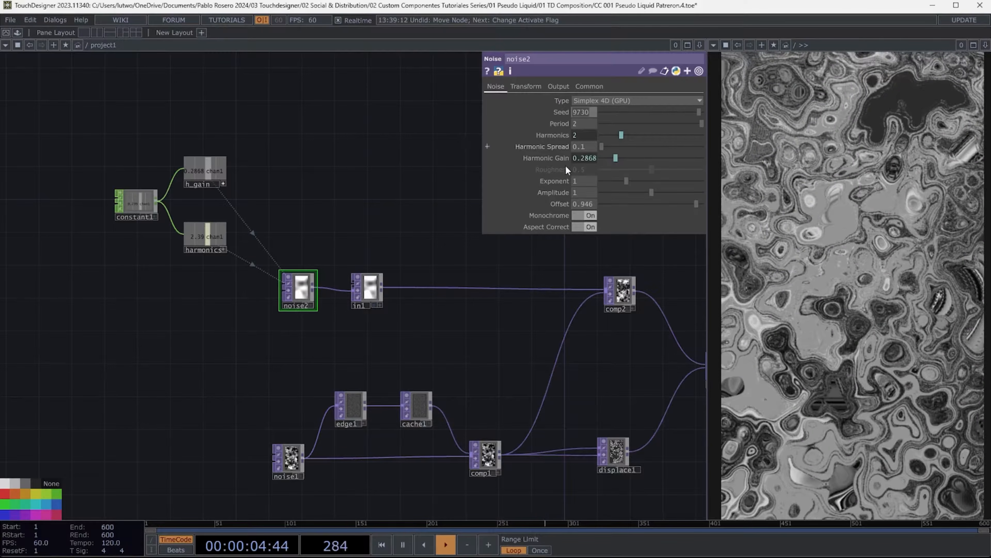
{"action": "left_click", "coordinate": [589, 216]}
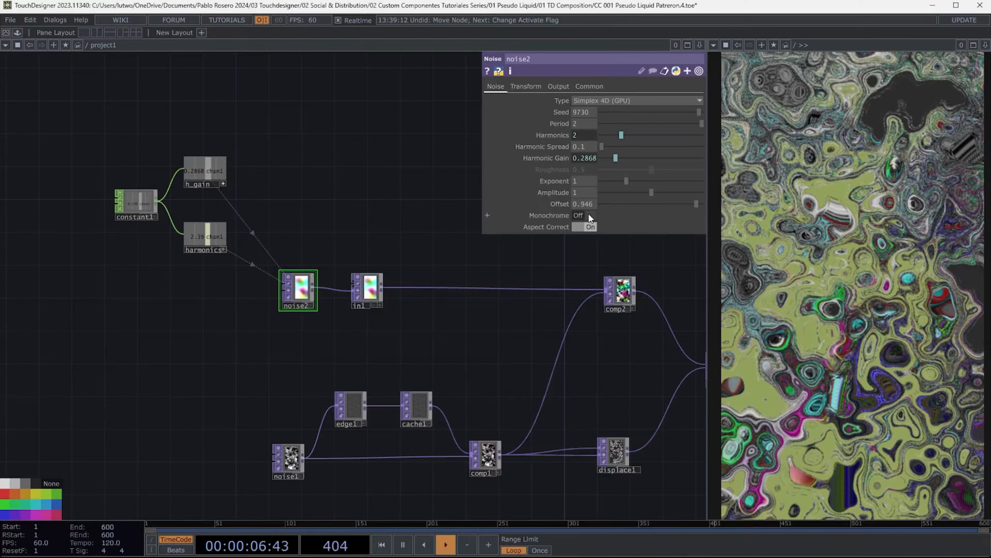
- Set noise2's transform scale to 0.01 on all three axes
{"action": "left_click", "coordinate": [532, 87]}
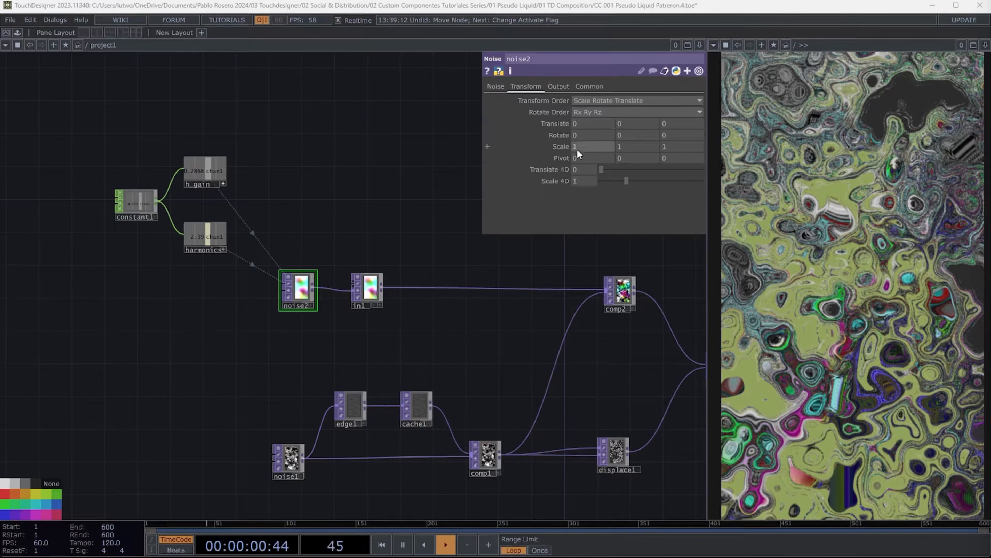
{"action": "left_click", "coordinate": [583, 146]}
{"action": "type", "text": "0."}
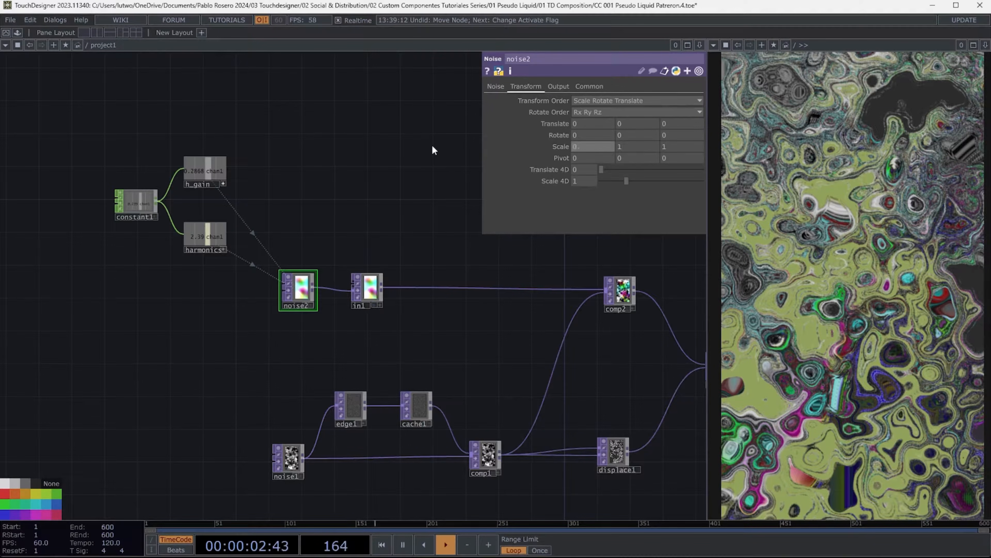
{"action": "type", "text": "01"}
{"action": "key", "text": "Tab"}
{"action": "type", "text": "0.01"}
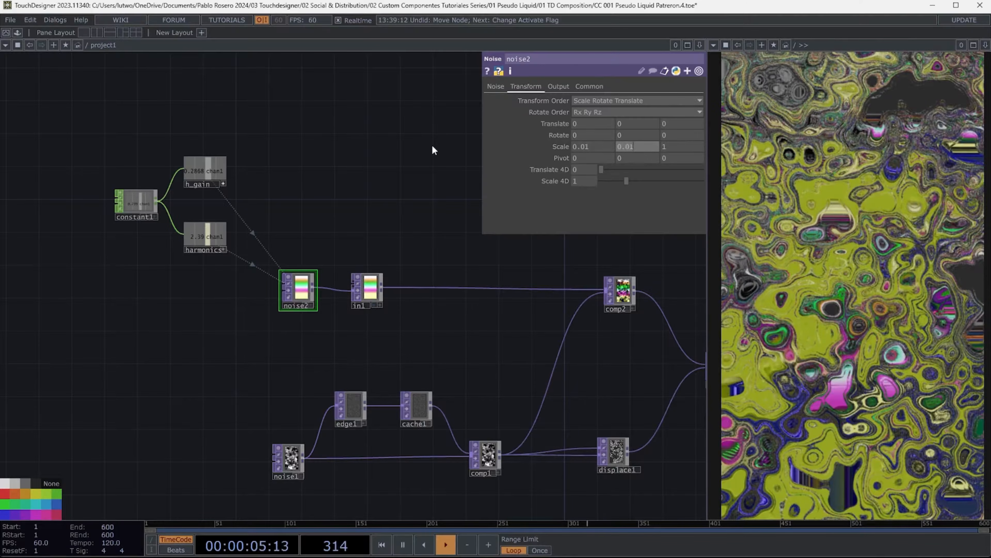
{"action": "key", "text": "Tab"}
{"action": "type", "text": "0.01"}
{"action": "key", "text": "Tab"}
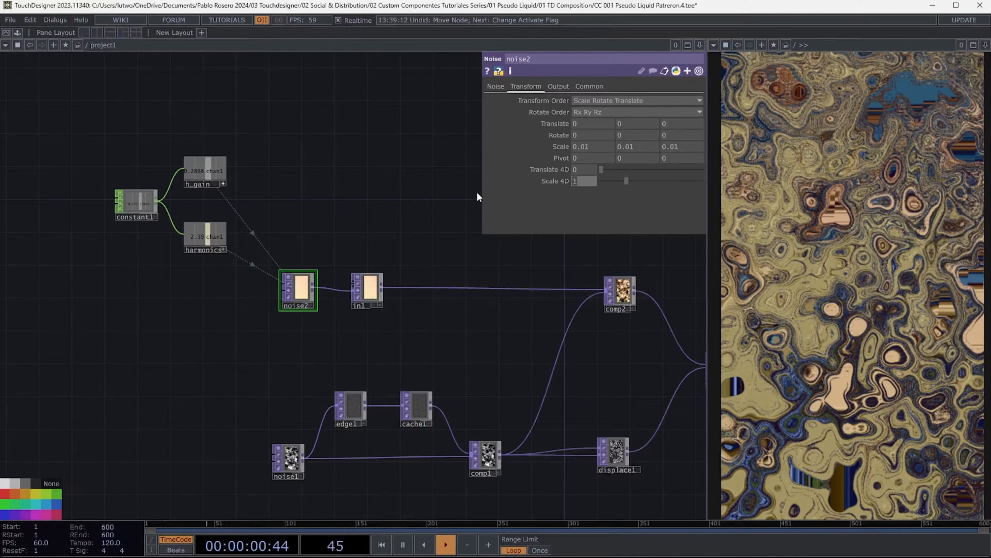
- Set noise2's Scale 4D to 1.6
{"action": "type", "text": "1.6"}
{"action": "key", "text": "Tab"}
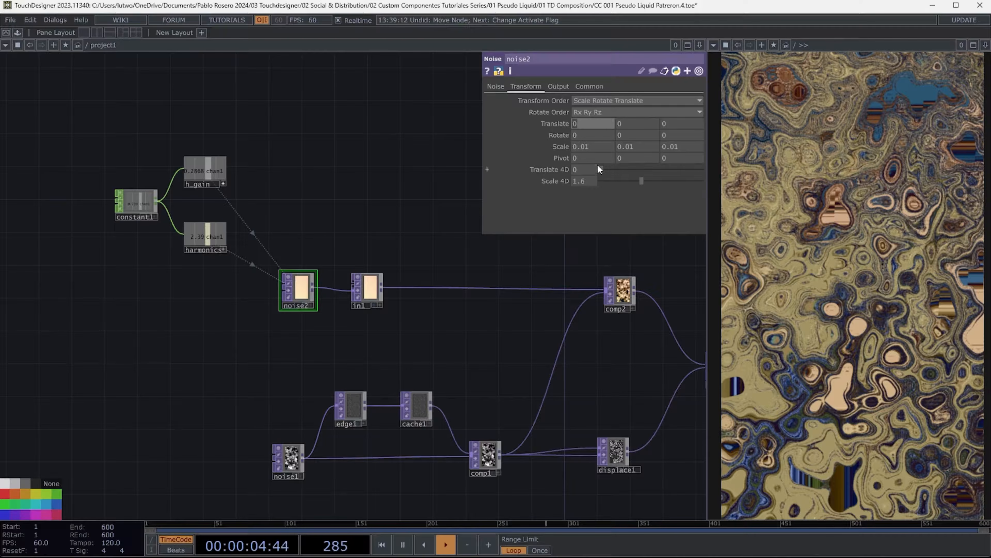
{"action": "left_click_drag", "start_coordinate": [601, 168], "coordinate": [577, 156]}
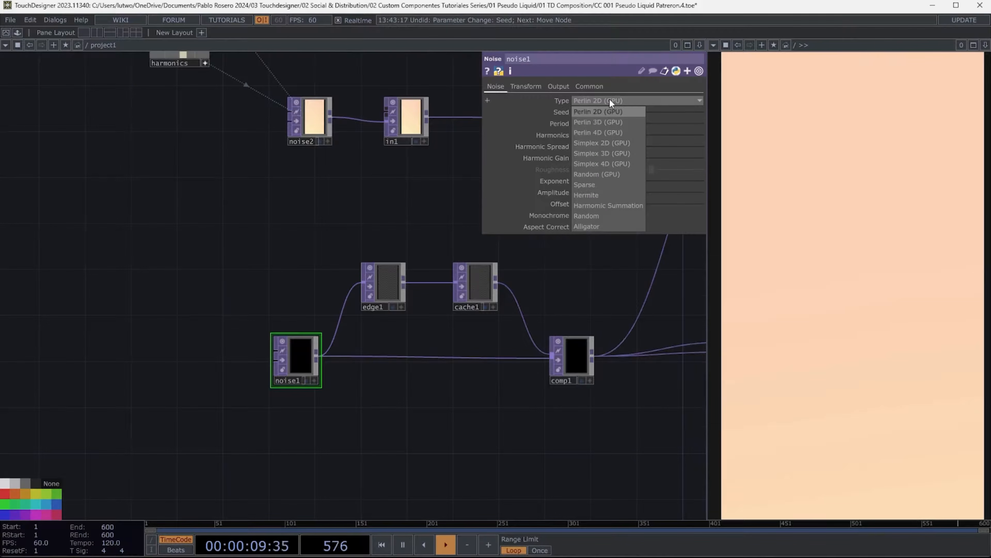
- Change noise1's type to Perlin 4D (GPU) and set its seed to 2067
{"action": "left_click", "coordinate": [607, 133]}
{"action": "left_click", "coordinate": [581, 115]}
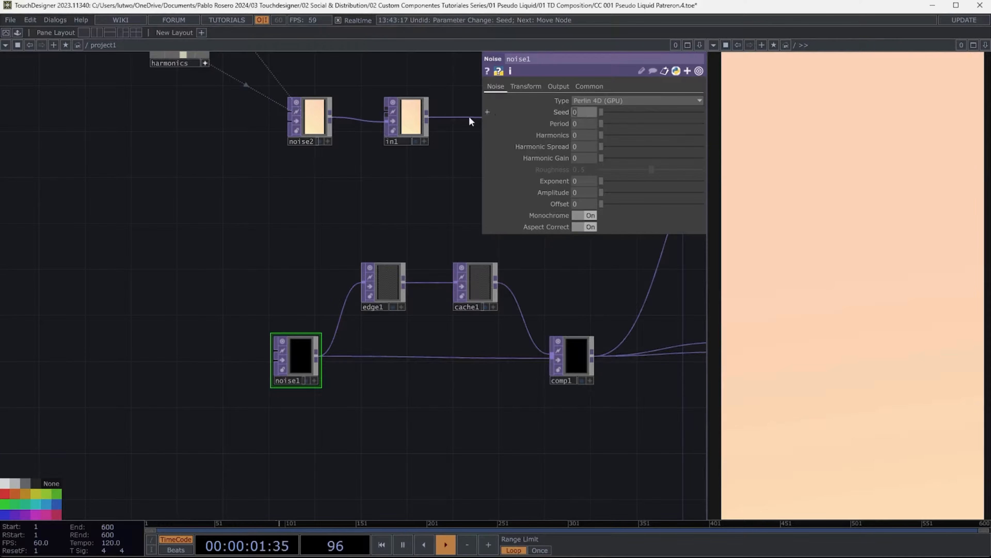
{"action": "type", "text": "2067"}
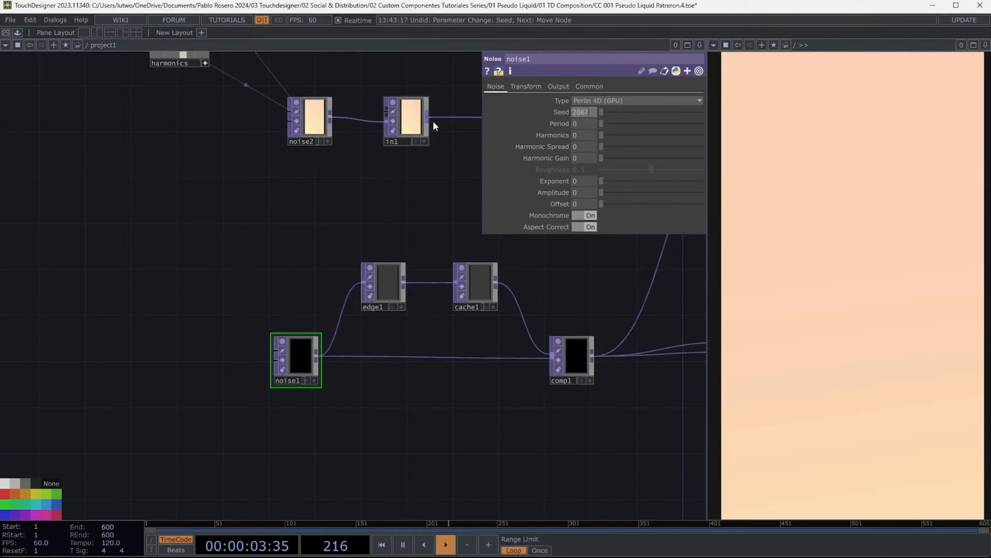
- Set noise1's period to 0.919 and harmonic spread to 0.2
{"action": "key", "text": "Tab"}
{"action": "type", "text": "0.919"}
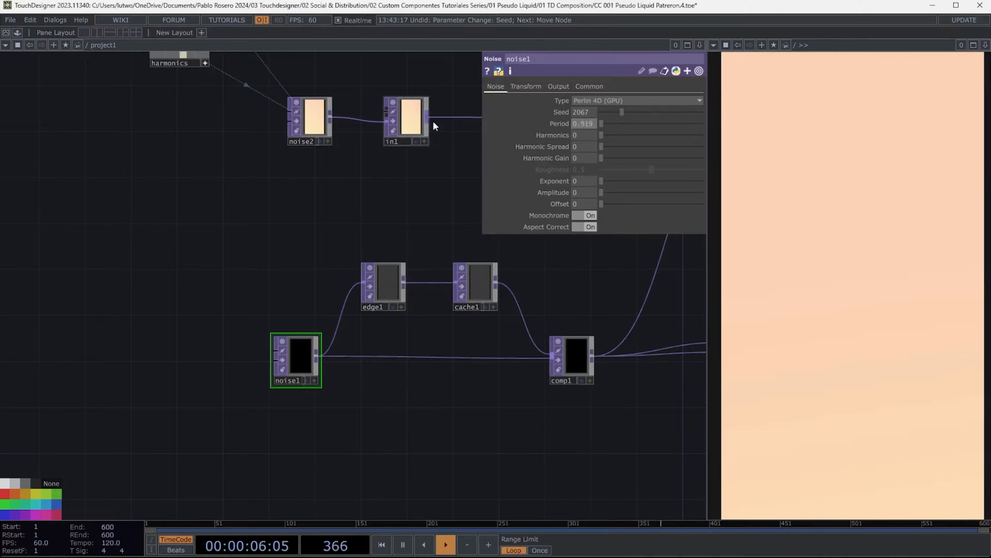
{"action": "key", "text": "Tab"}
- Set noise1's harmonic gain to 0.07 and exponent to 0.63
{"action": "key", "text": "Tab"}
{"action": "type", "text": "0.2"}
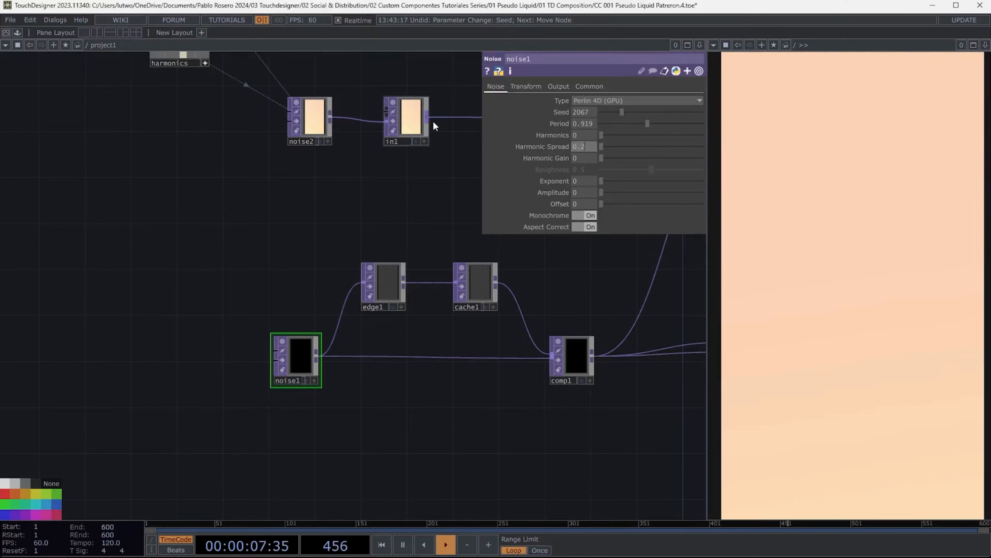
{"action": "key", "text": "Tab"}
{"action": "type", "text": "0.07"}
{"action": "key", "text": "Tab"}
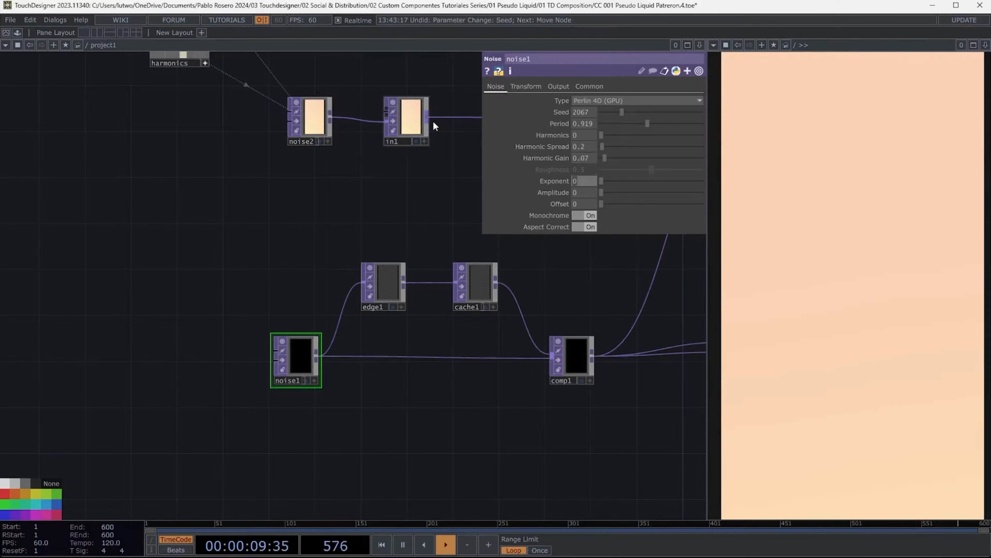
{"action": "type", "text": ".63"}
- Set noise1's amplitude to 0.6 and offset to 0.469
{"action": "key", "text": "Tab"}
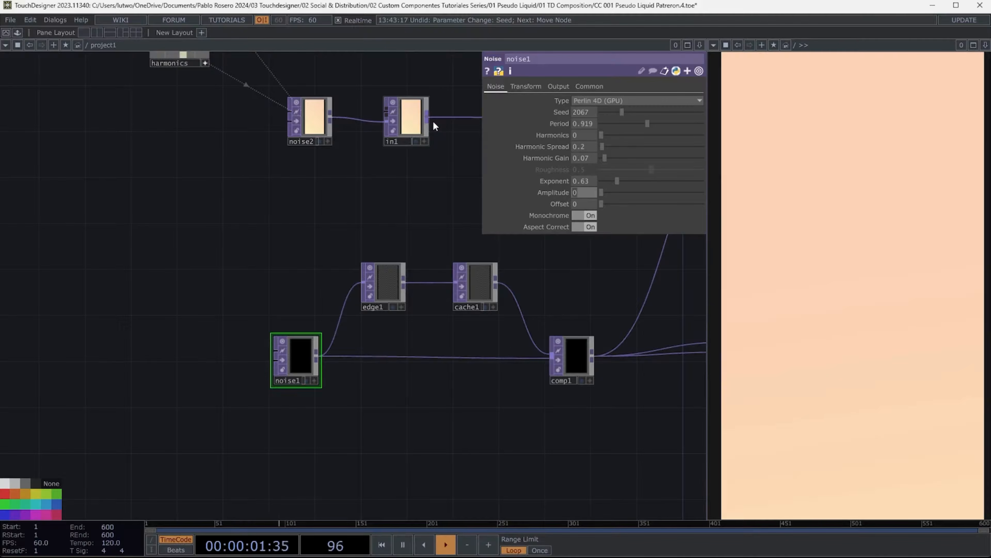
{"action": "type", "text": "0.6"}
{"action": "key", "text": "Tab"}
{"action": "type", "text": "0.46"}
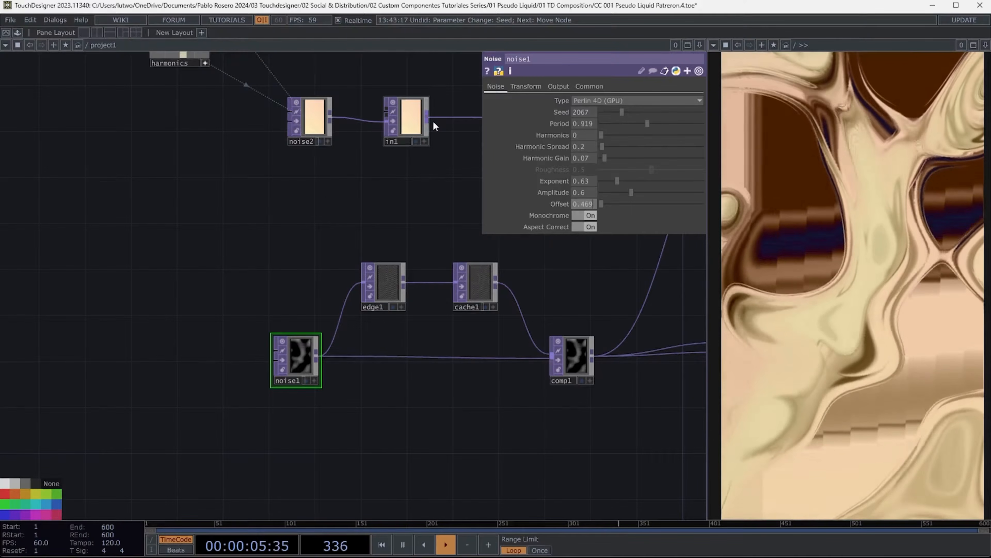
{"action": "type", "text": "9"}
{"action": "key", "text": "Tab"}
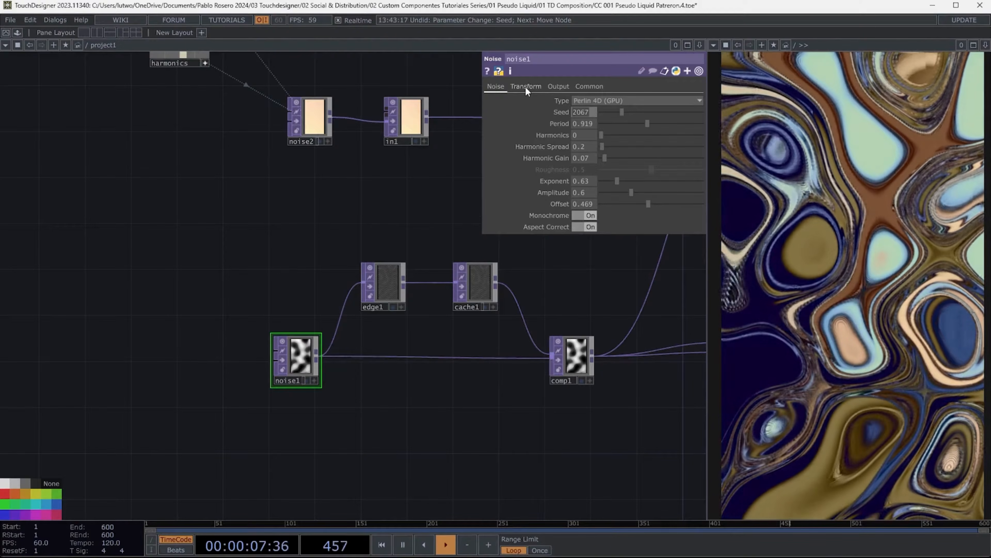
- Set noise1's transform scale to 0.5 on all three axes
{"action": "left_click", "coordinate": [526, 85]}
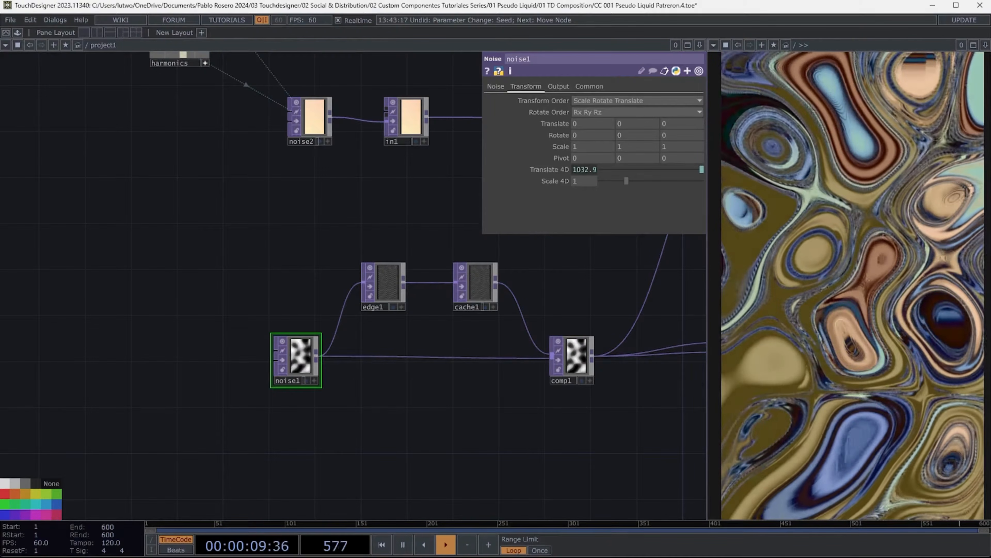
{"action": "left_click", "coordinate": [574, 147]}
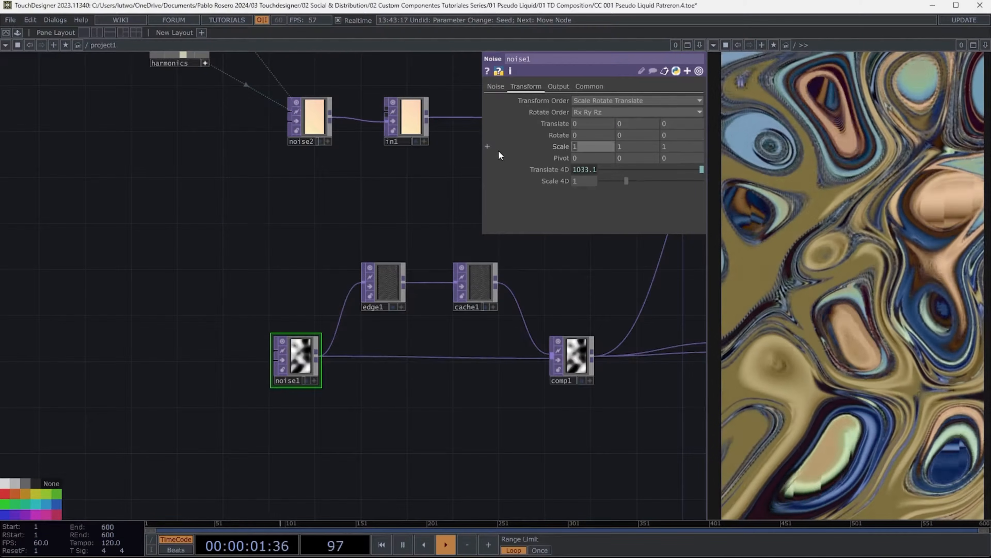
{"action": "type", "text": "0.5"}
{"action": "key", "text": "Tab"}
{"action": "type", "text": "0.5"}
{"action": "key", "text": "Tab"}
{"action": "type", "text": "0.5"}
{"action": "key", "text": "Tab"}
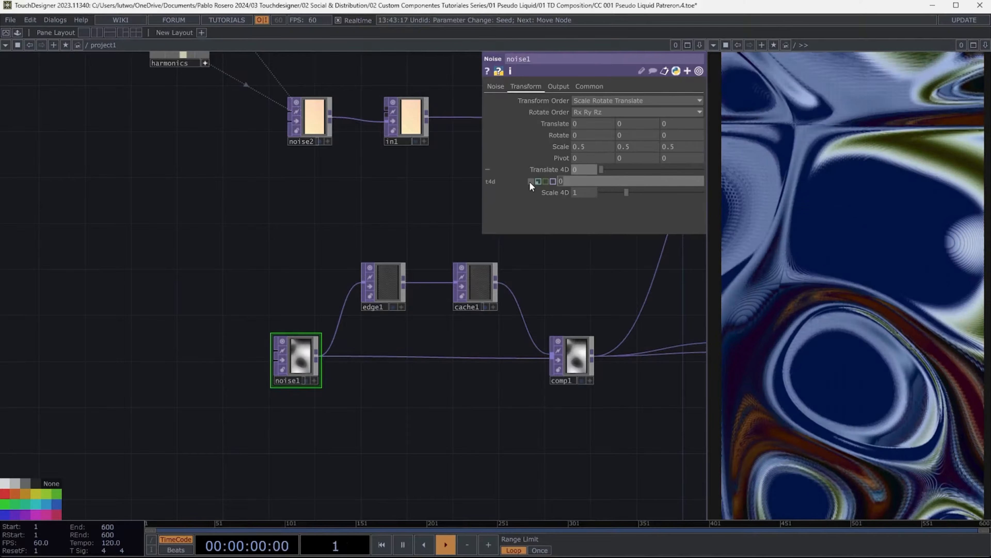
- Drive noise1's Translate 4D with the expression absTime.seconds/10
{"action": "type", "text": "absTime"}
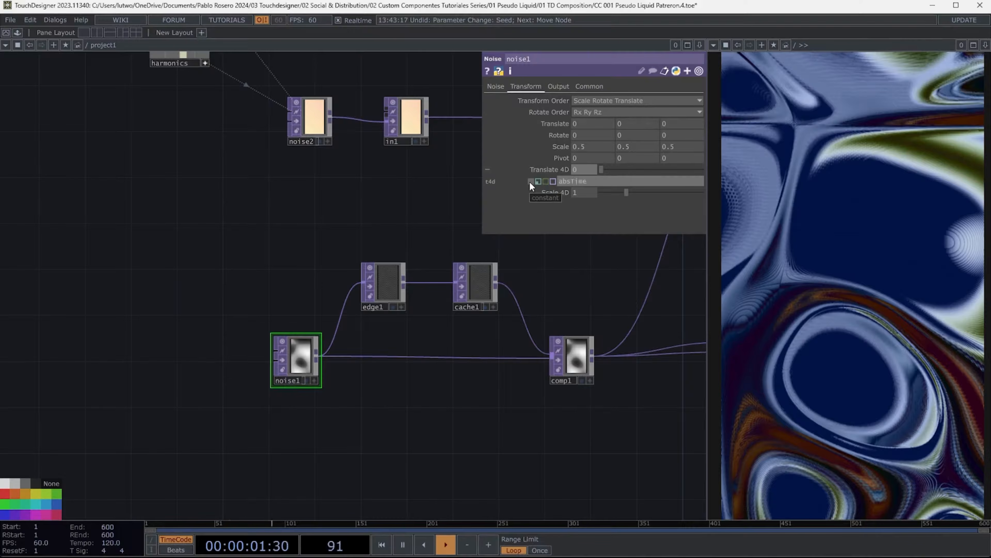
{"action": "type", "text": ".seconds/10"}
{"action": "key", "text": "Return"}
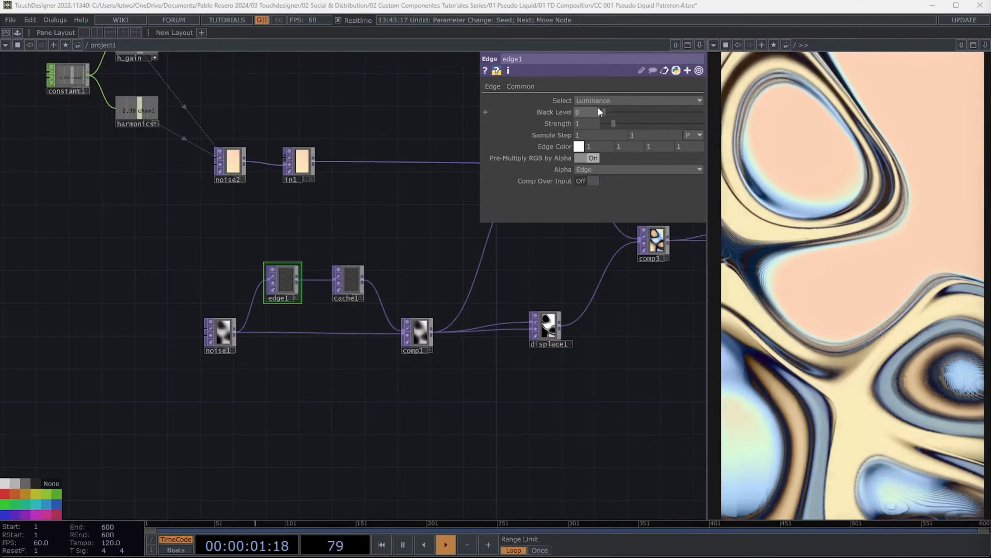
{"action": "left_click_drag", "start_coordinate": [598, 108], "coordinate": [603, 109]}
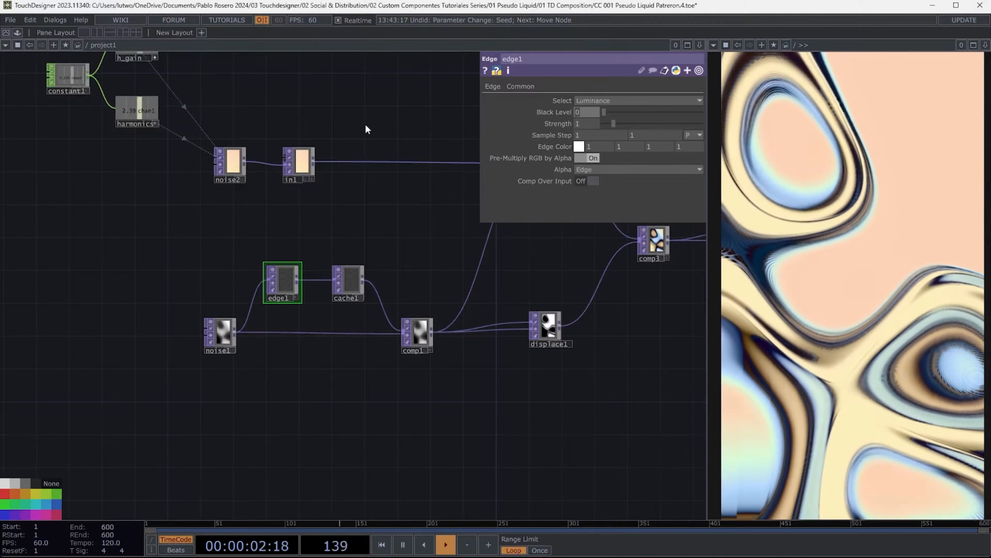
- Set edge1's black level to 0.174 and strength to 3184
{"action": "type", "text": "74"}
{"action": "key", "text": "Tab"}
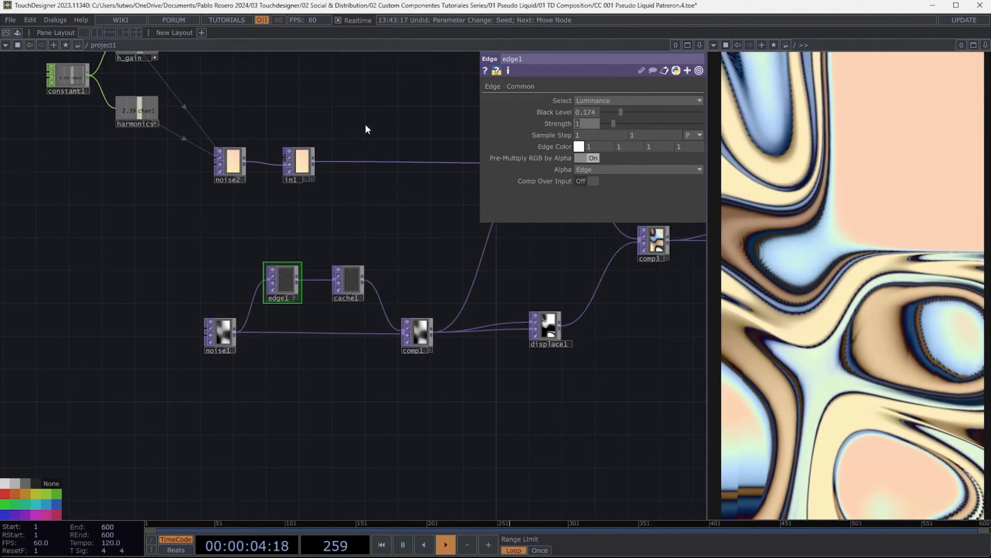
{"action": "type", "text": "3184"}
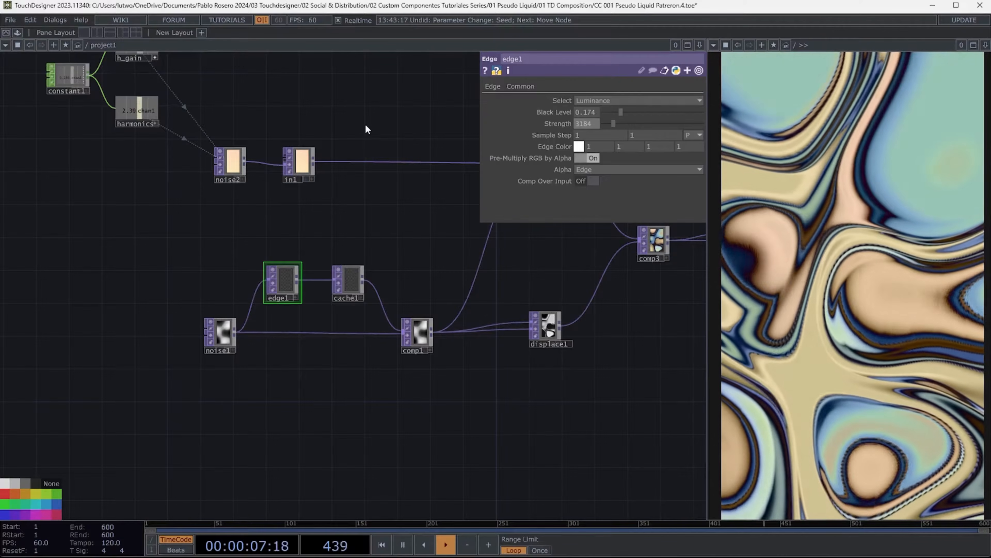
- Set edge1's sample step to 2 on both axes
{"action": "key", "text": "Tab"}
{"action": "type", "text": "2"}
{"action": "key", "text": "Tab"}
{"action": "type", "text": "2"}
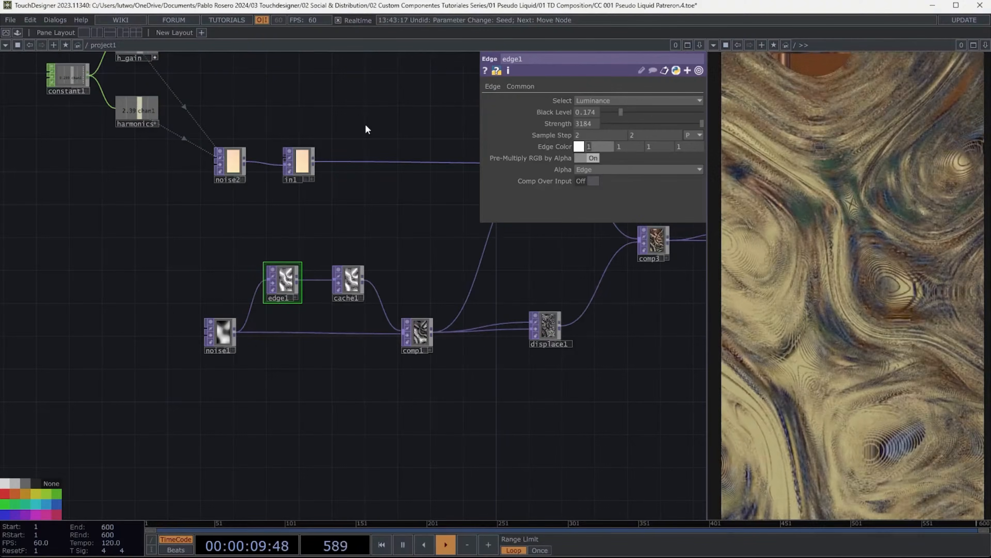
- Insert a Blur TOP on the connection between edge1 and cache1
{"action": "left_click", "coordinate": [312, 282]}
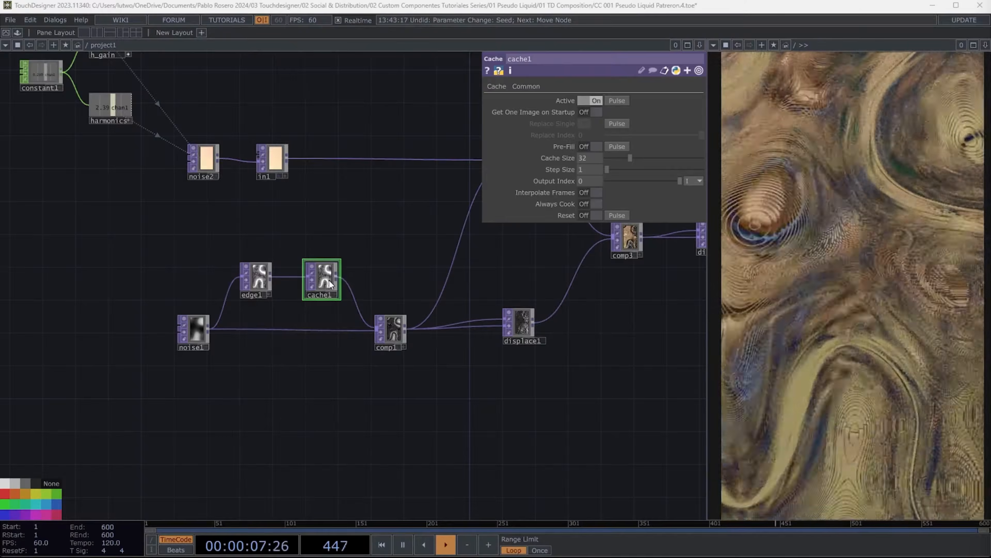
{"action": "left_click_drag", "start_coordinate": [329, 281], "coordinate": [368, 254]}
{"action": "right_click", "coordinate": [304, 269]}
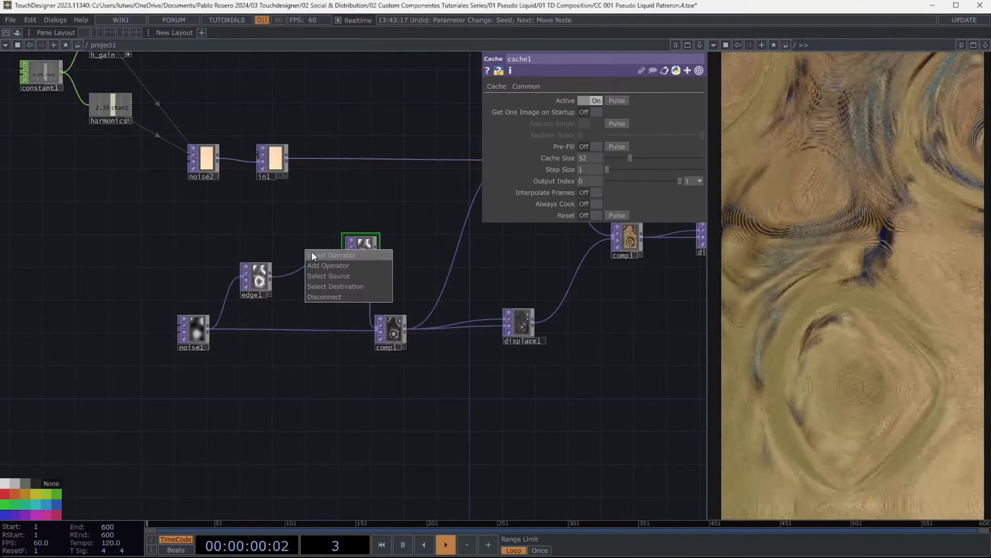
{"action": "left_click", "coordinate": [314, 260]}
{"action": "left_click", "coordinate": [273, 282]}
{"action": "left_click", "coordinate": [310, 261]}
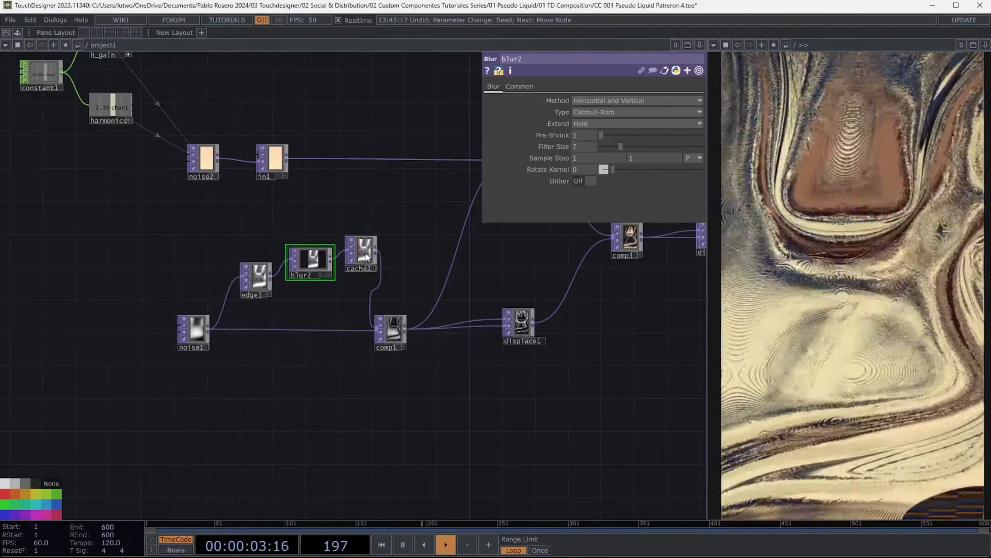
- Delete cache1 and reposition blur2 so it feeds comp1 directly
{"action": "left_click", "coordinate": [367, 255]}
{"action": "key", "text": "Delete"}
{"action": "left_click_drag", "start_coordinate": [315, 261], "coordinate": [327, 276]}
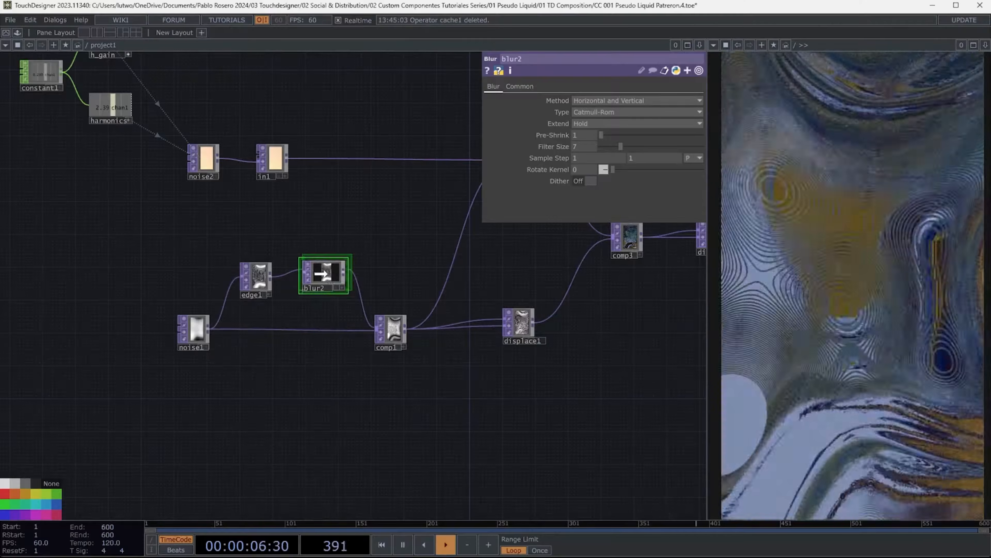
{"action": "left_click_drag", "start_coordinate": [318, 272], "coordinate": [314, 278]}
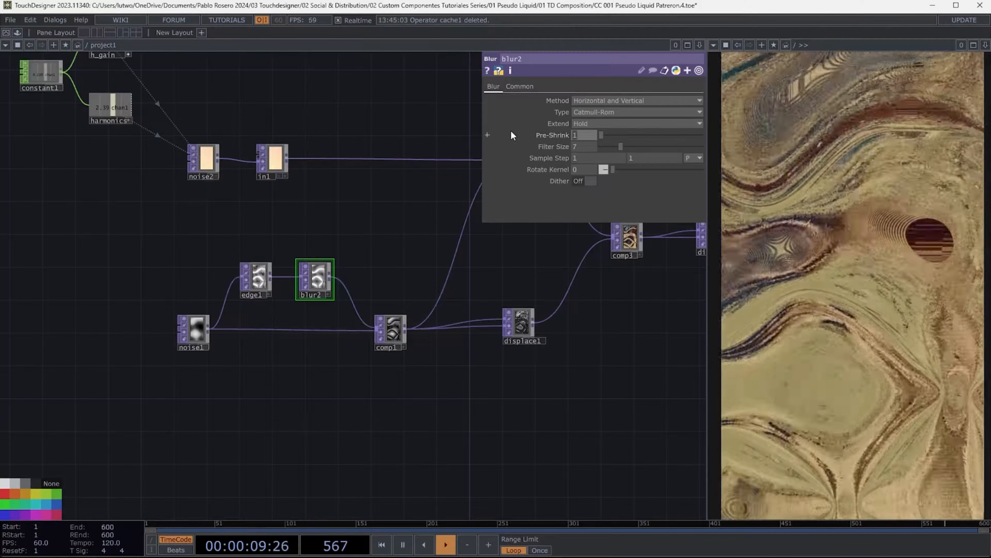
- Set blur2's pre-shrink to 4 and filter size to 69
{"action": "type", "text": "4"}
{"action": "key", "text": "Tab"}
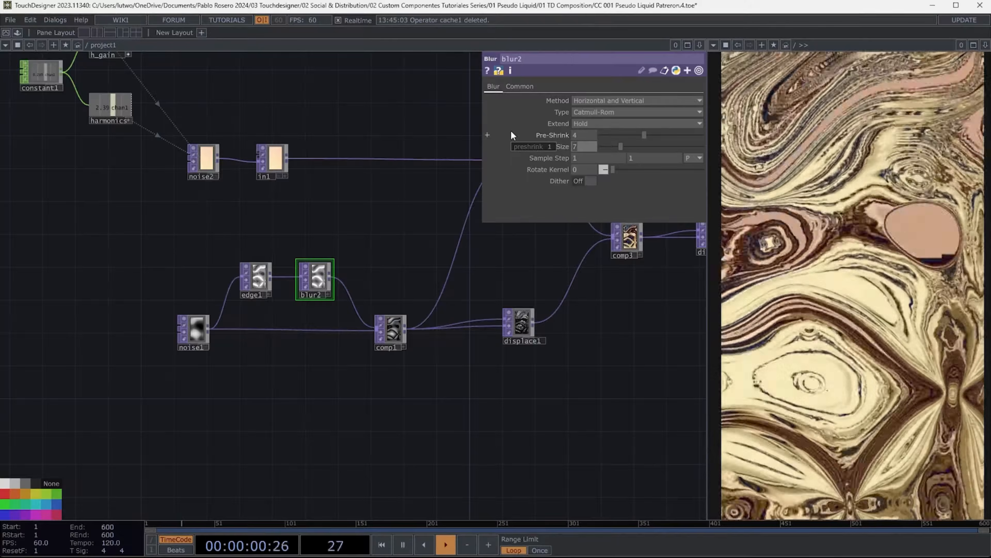
{"action": "type", "text": "69"}
{"action": "key", "text": "Tab"}
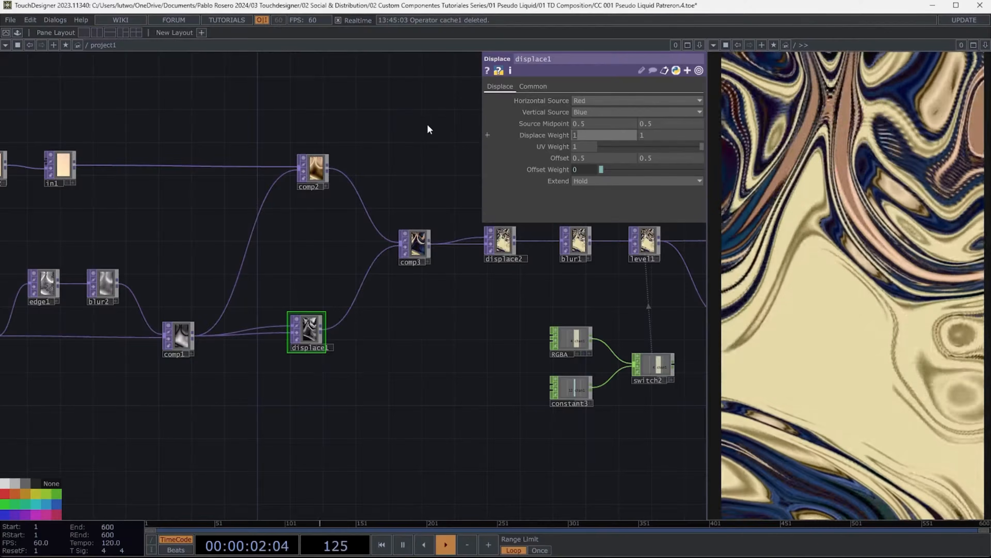
- Set displace1's displace weight to 0.1 on both axes and UV weight to 3.6
{"action": "key", "text": "Tab"}
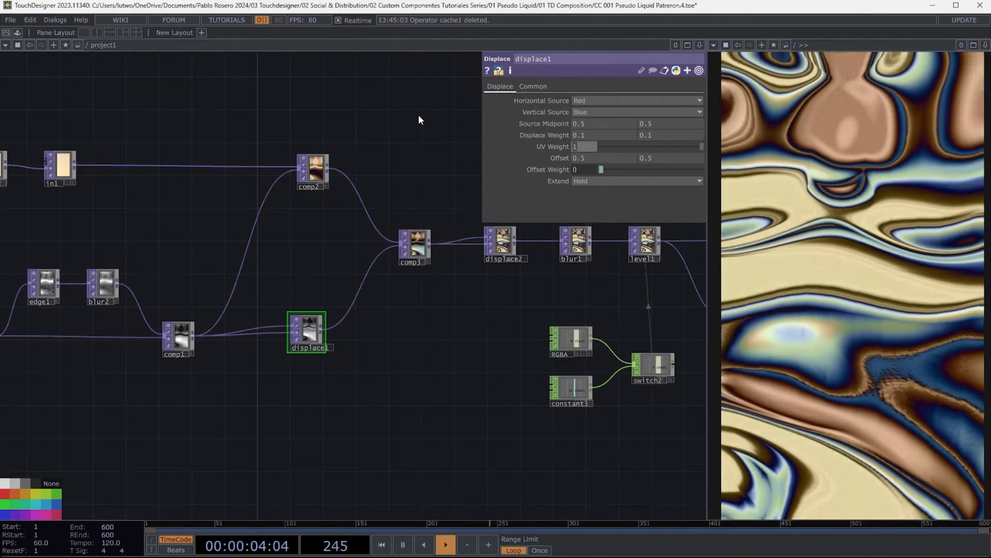
{"action": "type", "text": "3.6"}
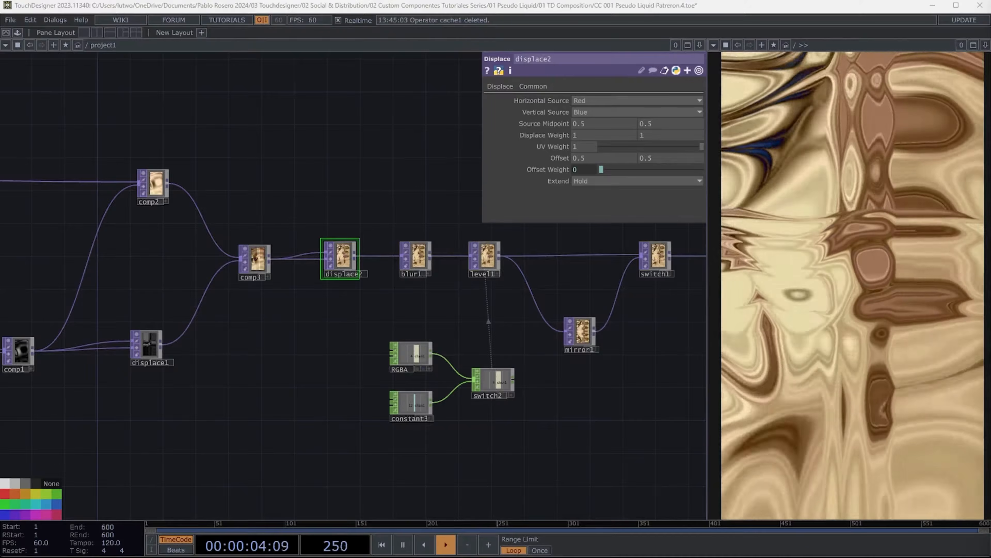
- Set displace2's horizontal source midpoint to 0 and its displace weight to 0.05 on both axes
{"action": "type", "text": "0"}
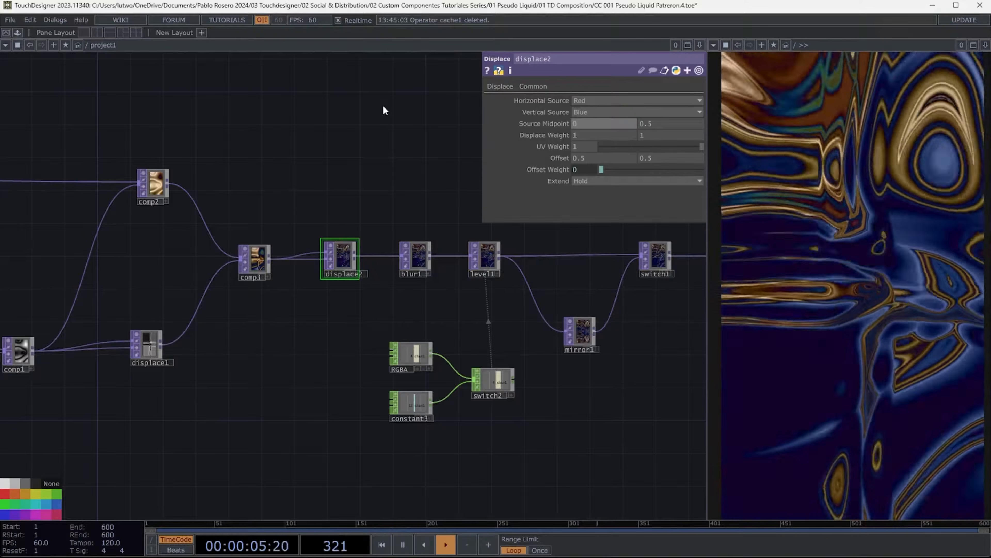
{"action": "key", "text": "Tab"}
{"action": "type", "text": "0.0"}
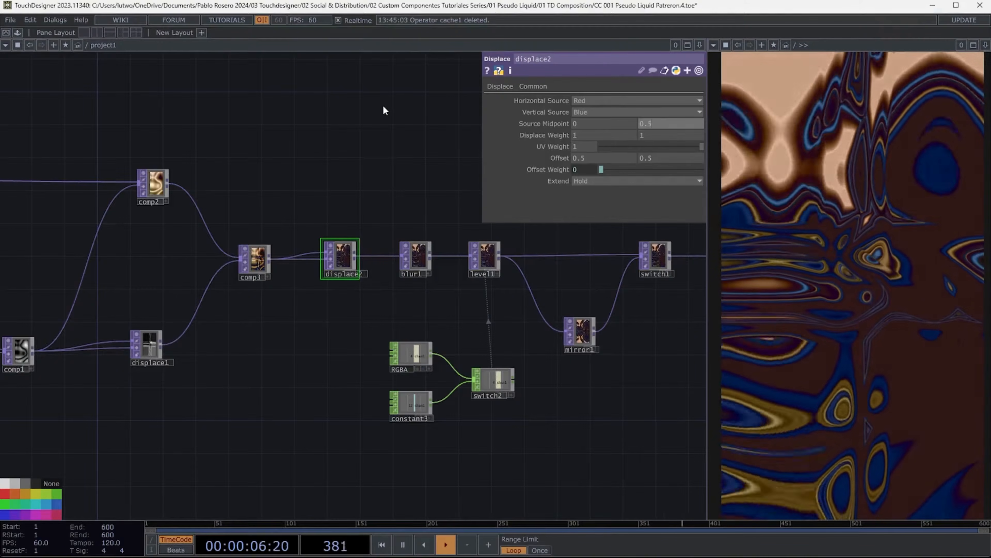
{"action": "type", "text": "5"}
{"action": "key", "text": "Tab"}
{"action": "type", "text": "0.05"}
{"action": "key", "text": "Tab"}
{"action": "type", "text": "0.05"}
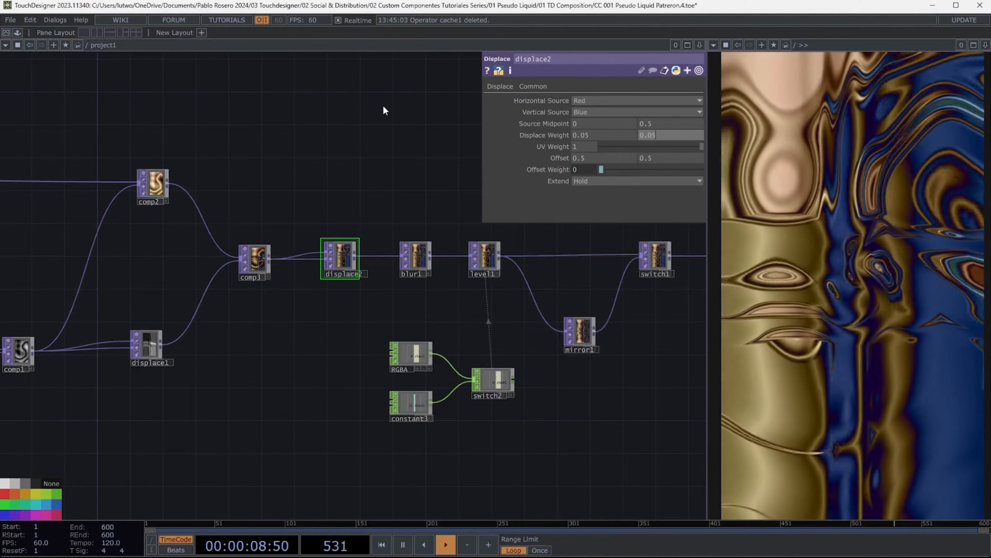
- Set displace2's UV weight to 0.302
{"action": "key", "text": "Tab"}
{"action": "type", "text": "0.302"}
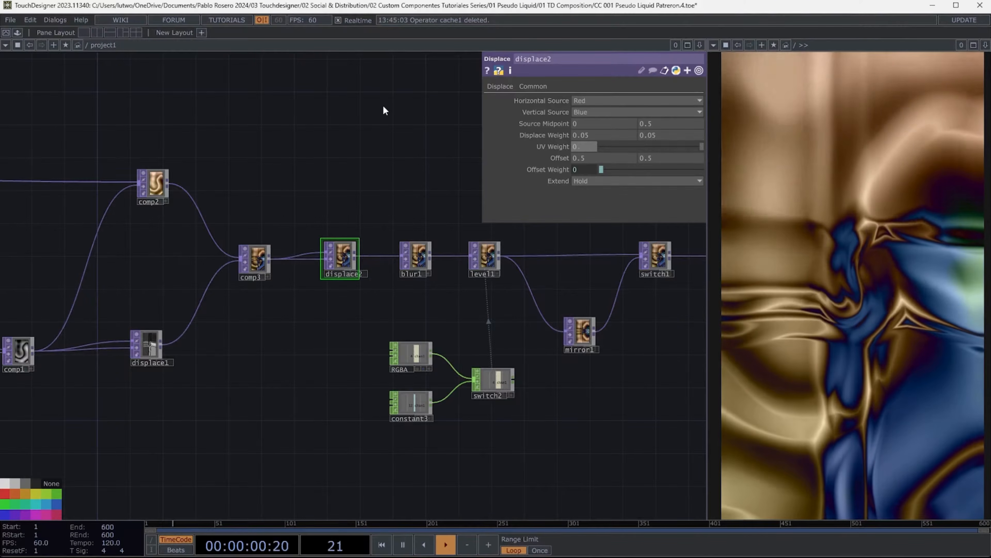
{"action": "key", "text": "Tab"}
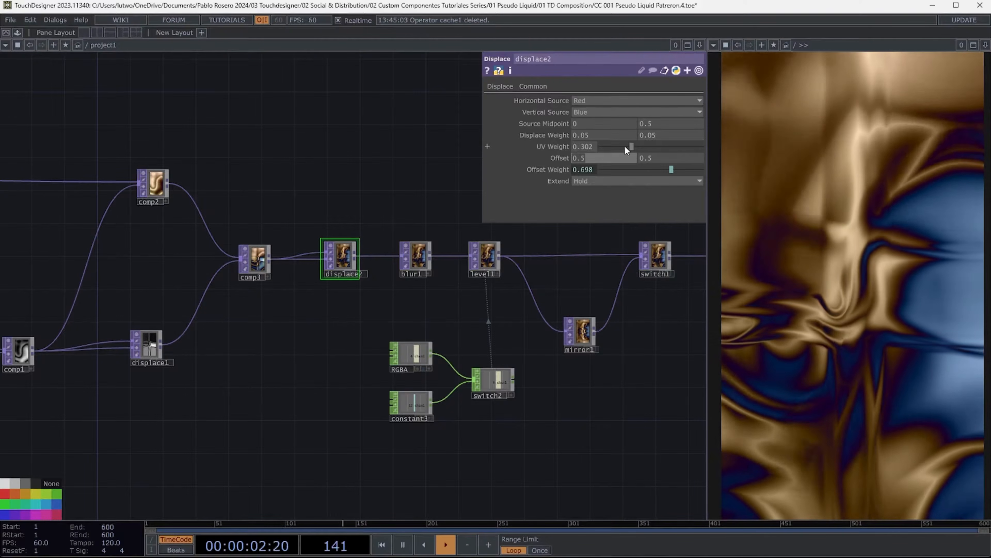
- Select blur1 and set its filter size to 11
{"action": "left_click", "coordinate": [417, 256]}
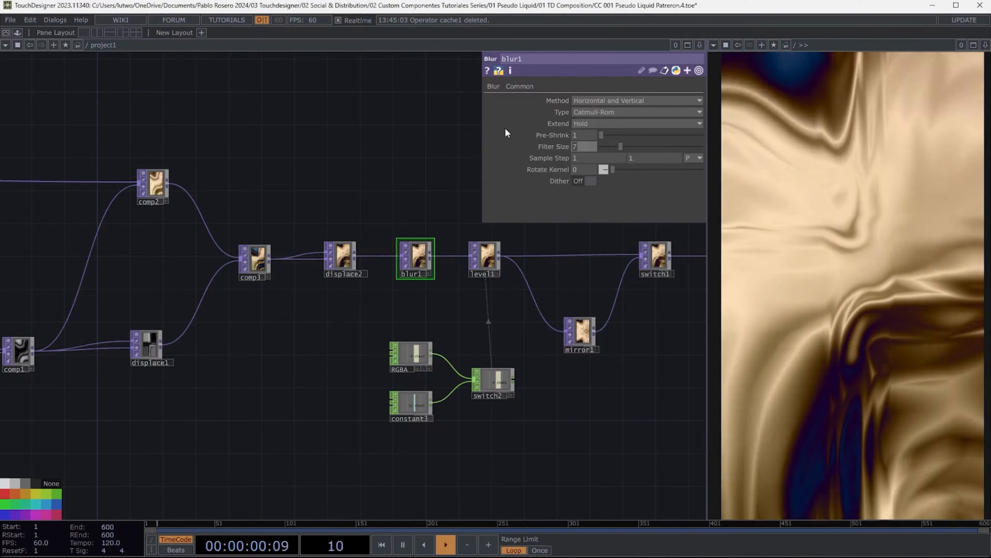
{"action": "type", "text": "11"}
{"action": "key", "text": "Tab"}
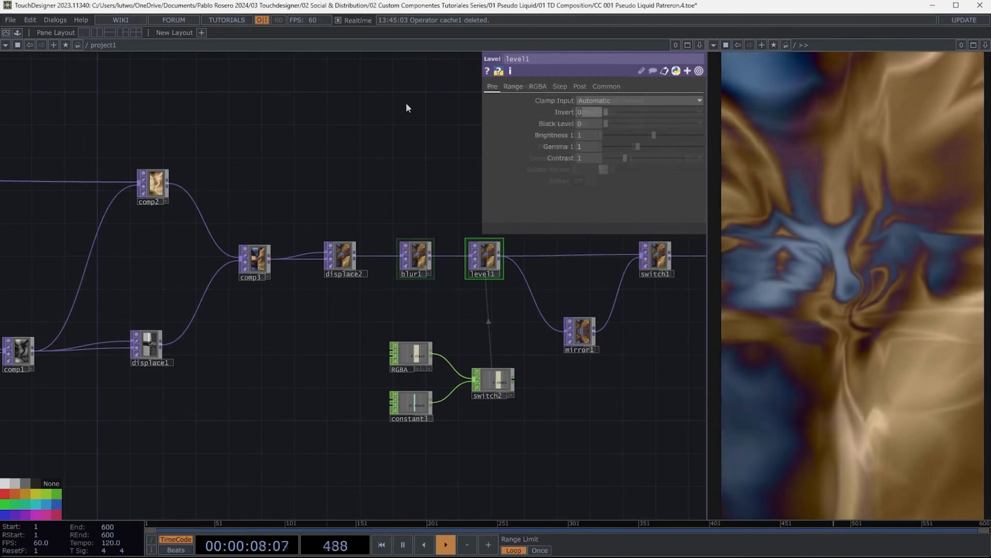
- Set level1's invert to 1, black level to 0.57, brightness to 0.95 and gamma to 0.79
{"action": "type", "text": "1"}
{"action": "key", "text": "Tab"}
{"action": "type", "text": "0.57"}
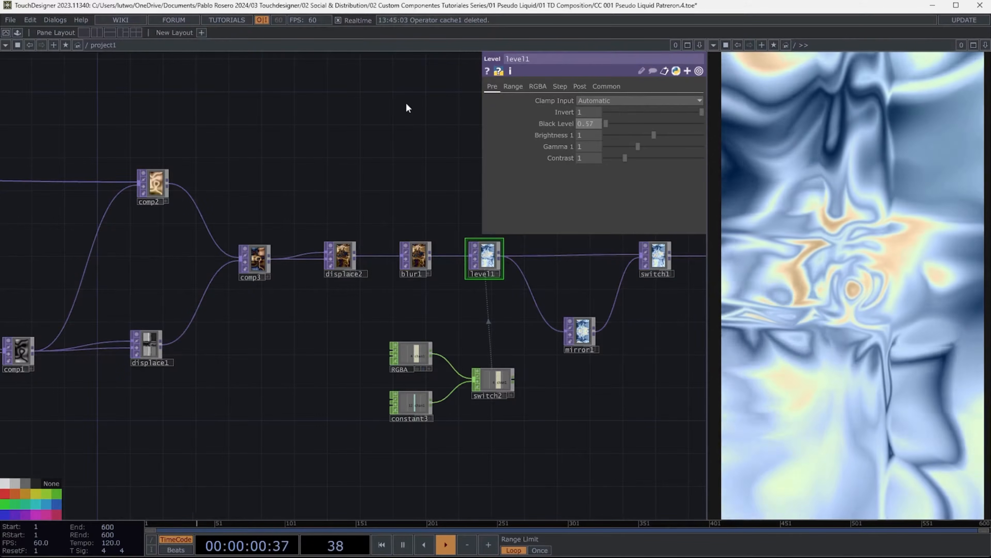
{"action": "key", "text": "Tab"}
{"action": "type", "text": "0."}
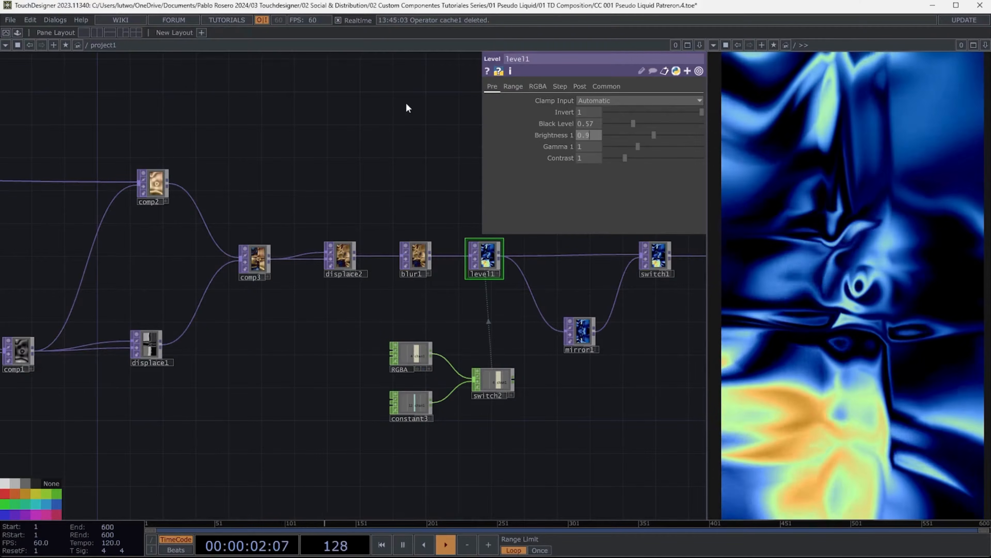
{"action": "type", "text": "95"}
{"action": "key", "text": "Tab"}
{"action": "type", "text": "0."}
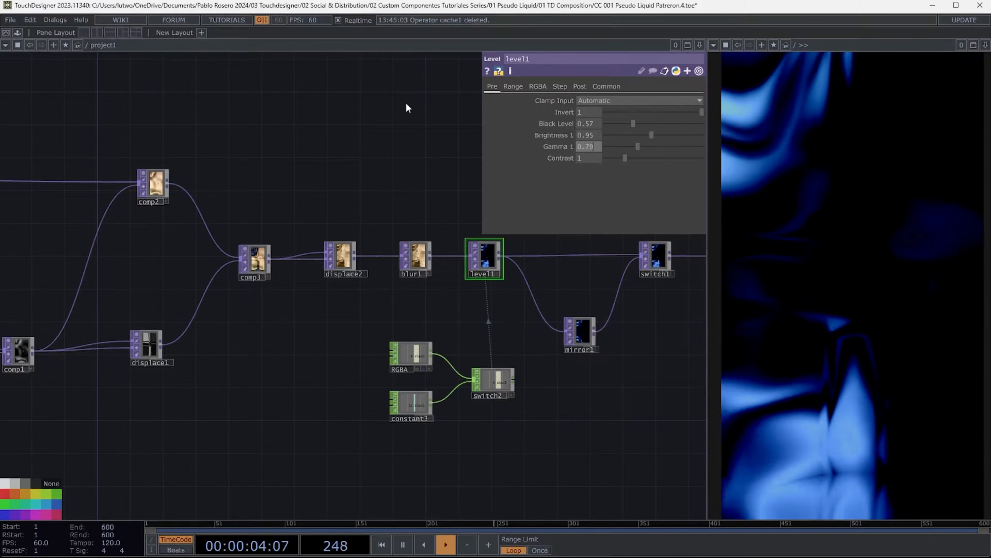
{"action": "type", "text": "79"}
{"action": "key", "text": "Tab"}
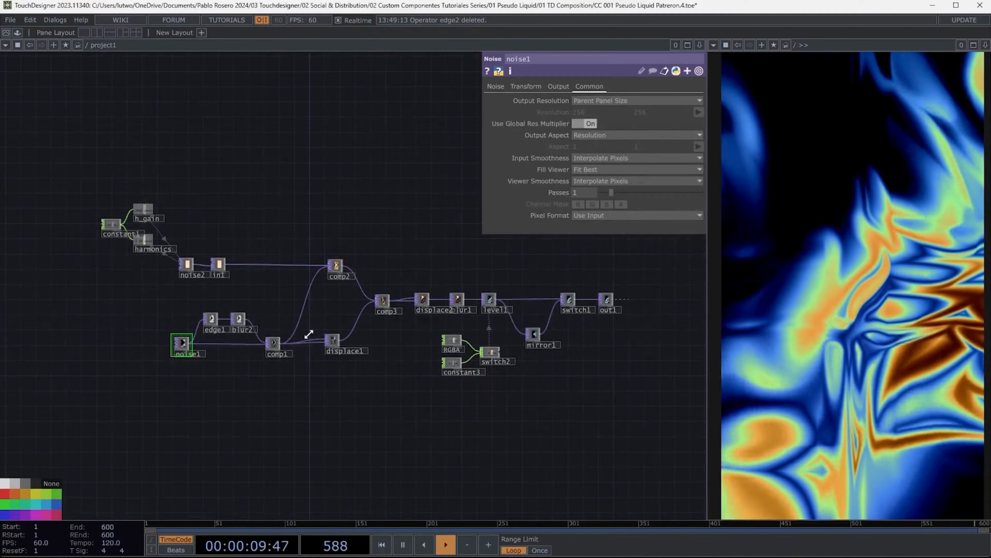
- Set noise1's pixel format to 32-bit float (RGBA)
{"action": "scroll", "coordinate": [133, 337], "scroll_direction": "up", "scroll_amount": 6}
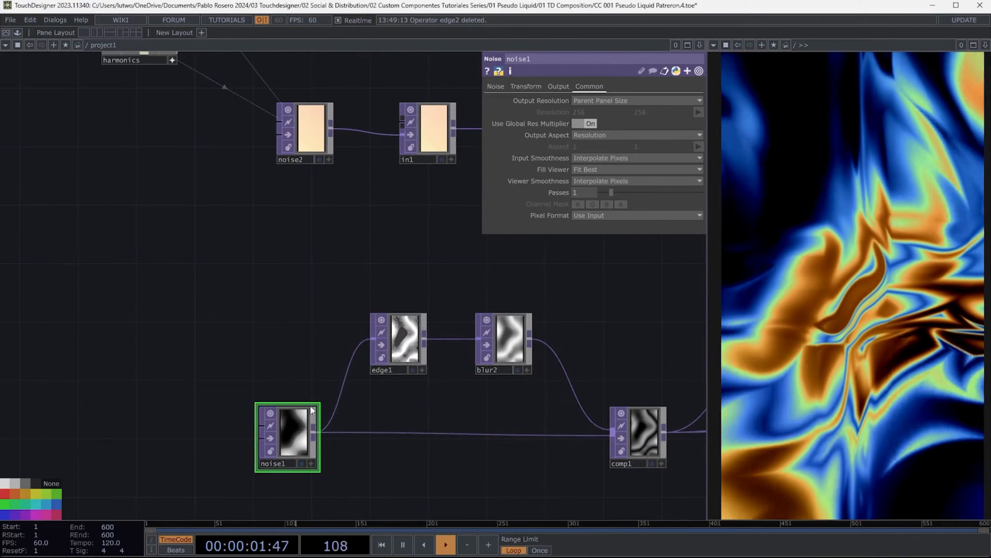
{"action": "left_click", "coordinate": [601, 218]}
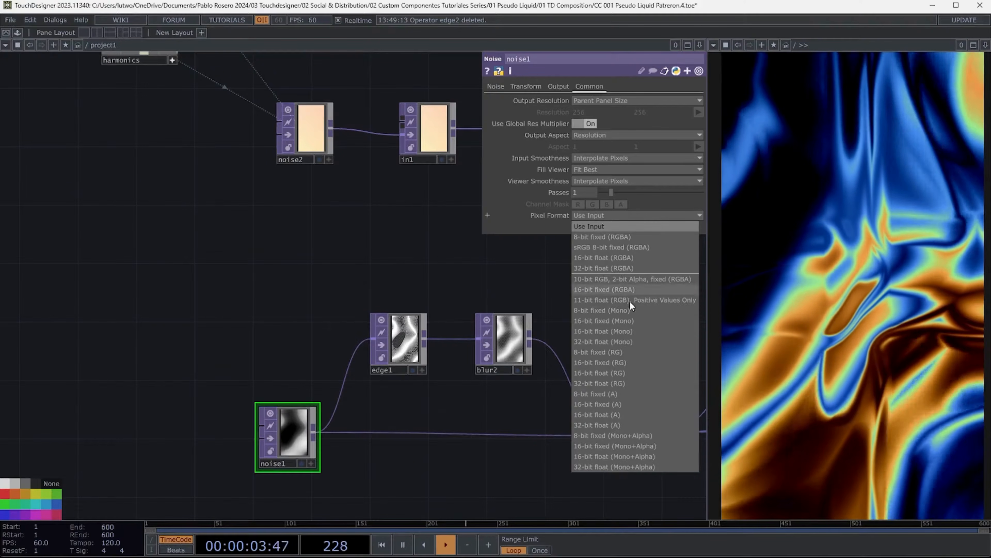
{"action": "left_click", "coordinate": [611, 268]}
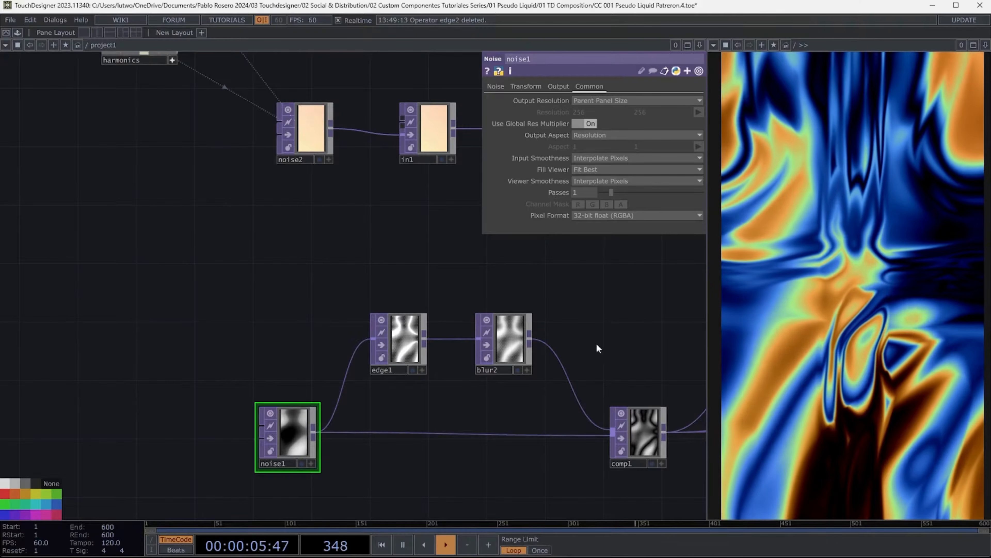
- Select the whole network and collapse the selected operators into a single component
{"action": "scroll", "coordinate": [409, 355], "scroll_direction": "up", "scroll_amount": 5}
{"action": "scroll", "coordinate": [417, 270], "scroll_direction": "down", "scroll_amount": 8}
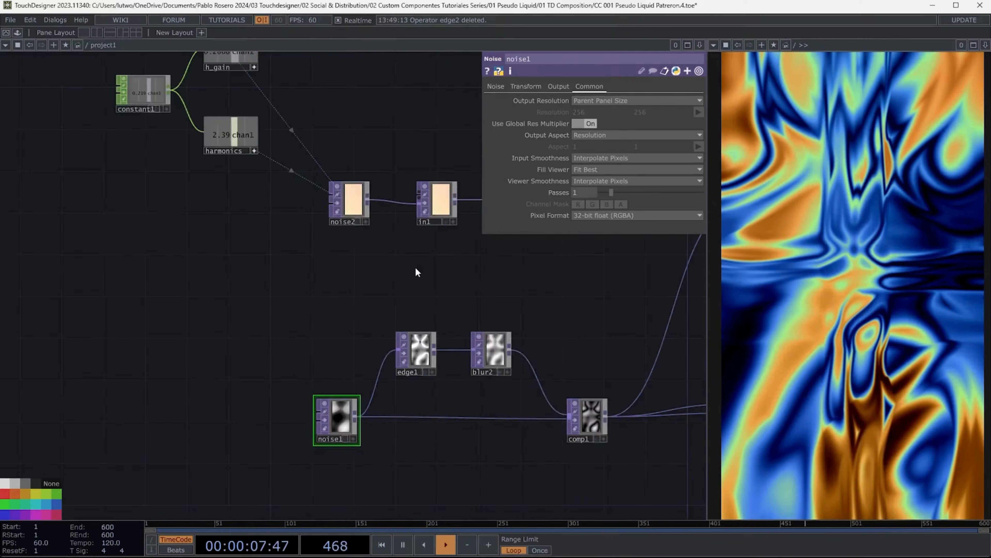
{"action": "scroll", "coordinate": [244, 269], "scroll_direction": "down", "scroll_amount": 5}
{"action": "left_click_drag", "start_coordinate": [487, 378], "coordinate": [439, 415]}
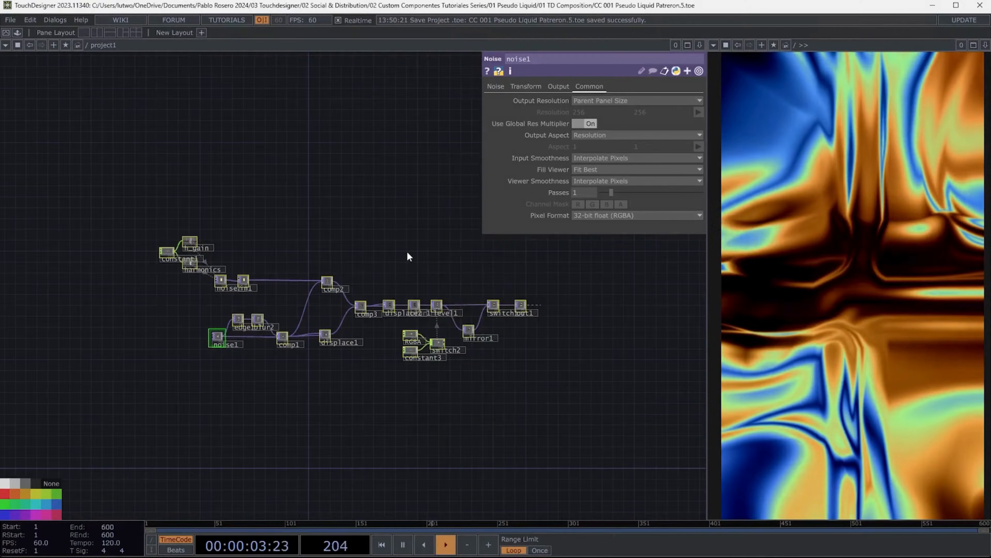
{"action": "right_click", "coordinate": [408, 256]}
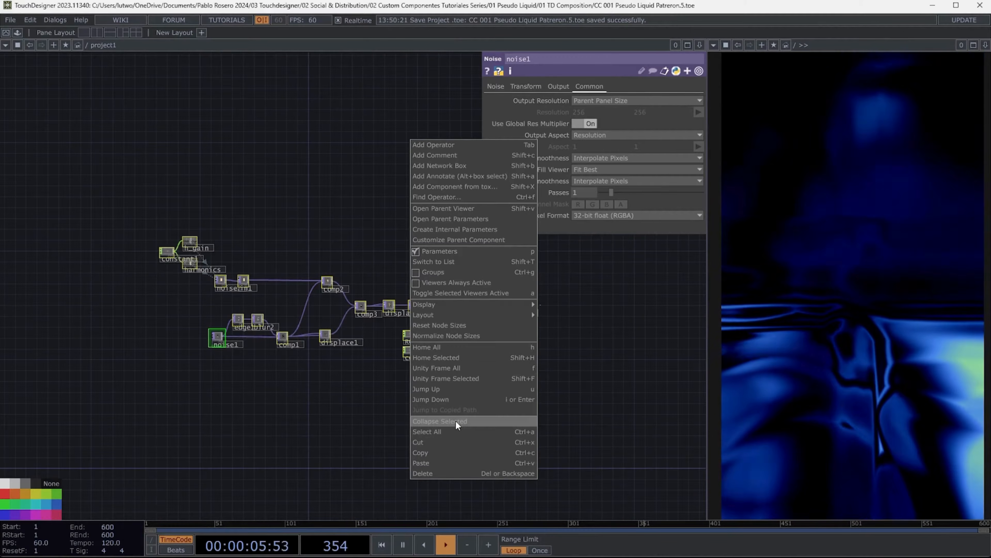
{"action": "left_click", "coordinate": [455, 421]}
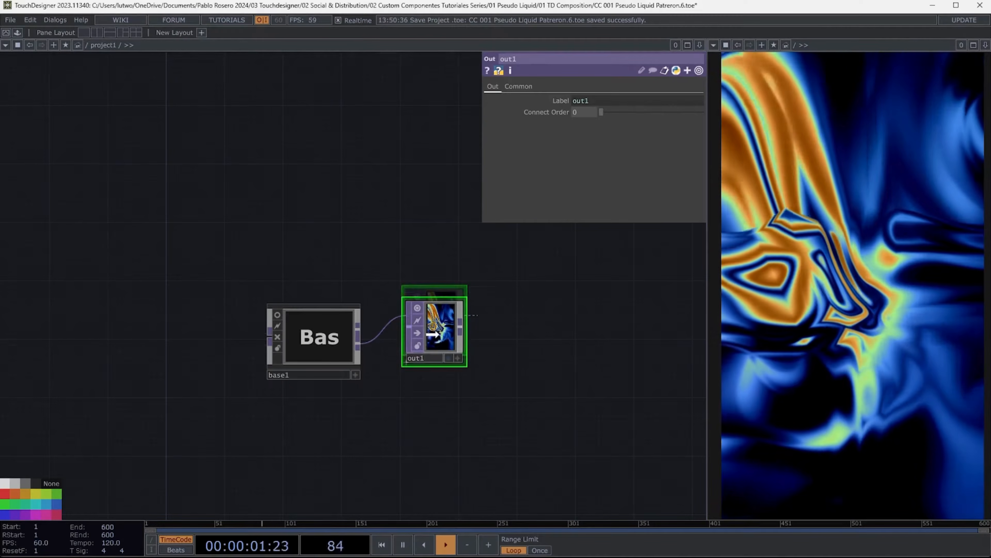
- Reposition the base1 component and its out1 node in the network
{"action": "left_click_drag", "start_coordinate": [432, 335], "coordinate": [669, 347]}
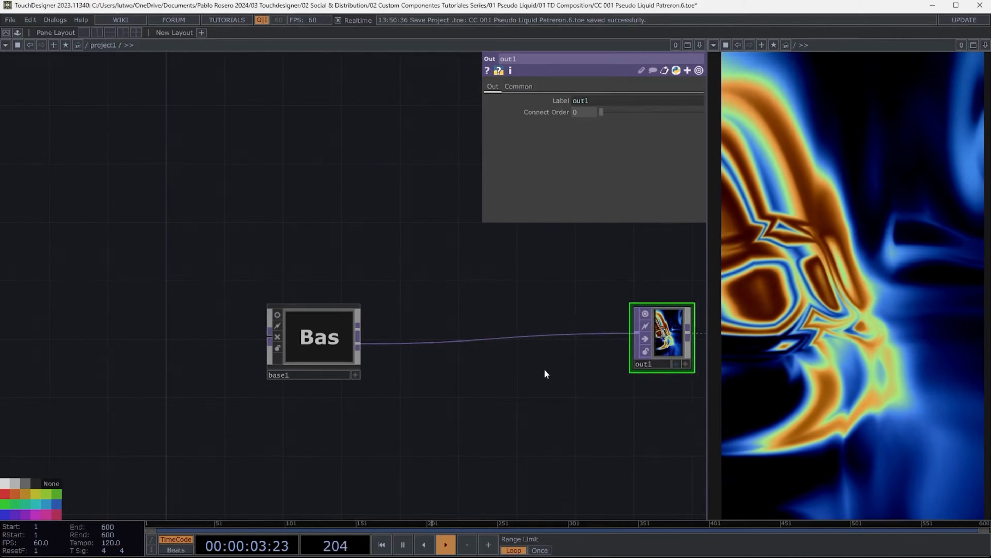
{"action": "left_click_drag", "start_coordinate": [544, 371], "coordinate": [438, 371]}
{"action": "left_click_drag", "start_coordinate": [220, 335], "coordinate": [212, 330]}
{"action": "scroll", "coordinate": [168, 316], "scroll_direction": "up", "scroll_amount": 5}
{"action": "scroll", "coordinate": [161, 310], "scroll_direction": "up", "scroll_amount": 2}
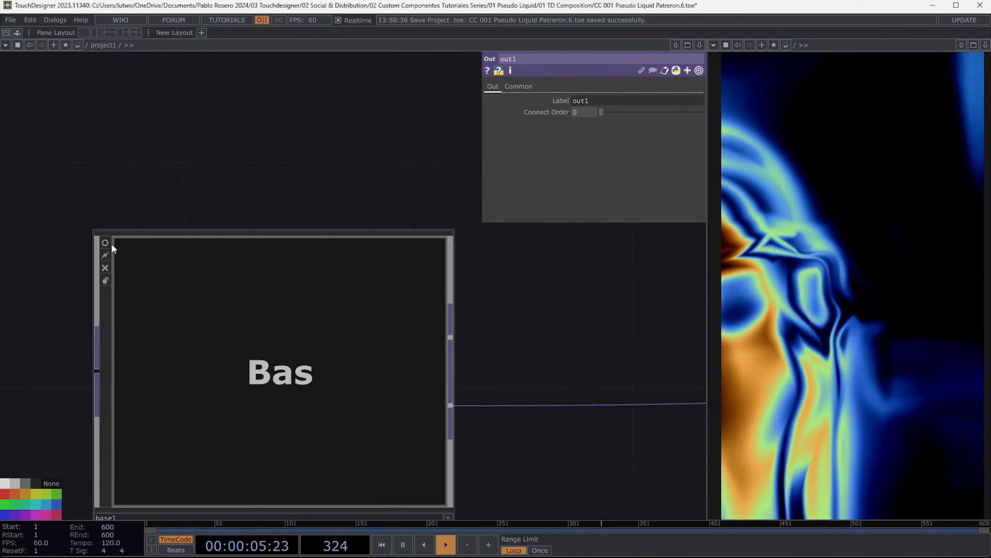
{"action": "left_click", "coordinate": [110, 242]}
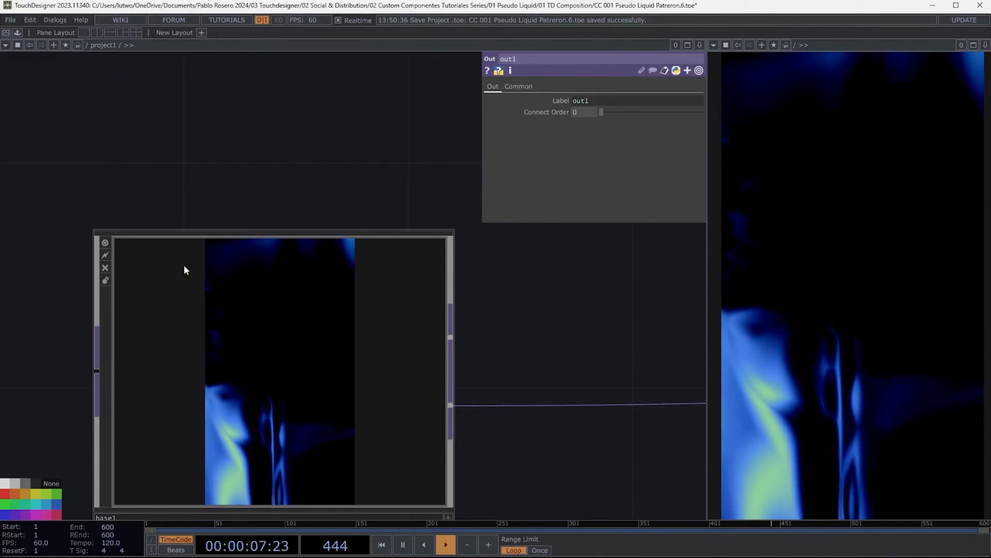
{"action": "scroll", "coordinate": [205, 278], "scroll_direction": "down", "scroll_amount": 5}
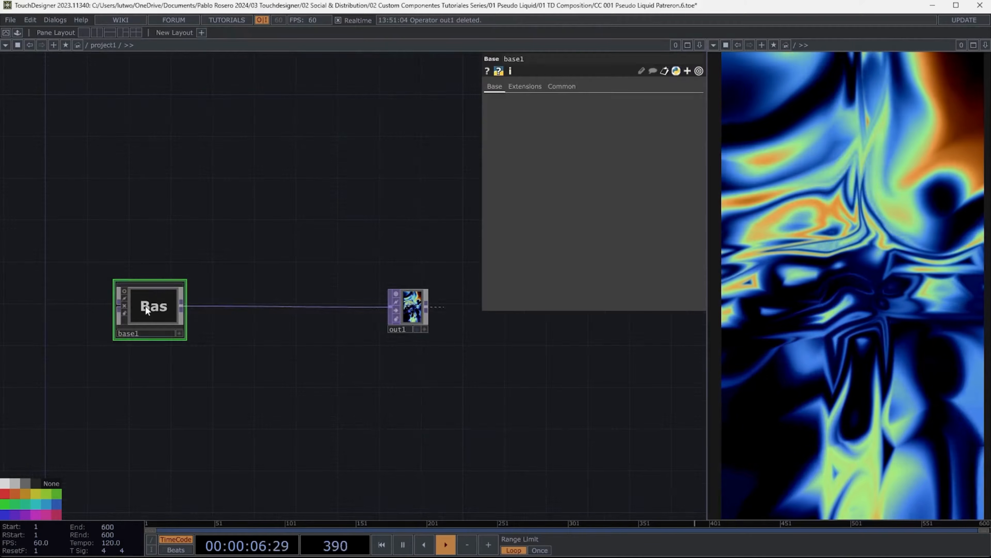
- Open the Component Editor for base1 with Customize Component and move the editor window aside
{"action": "right_click", "coordinate": [144, 306]}
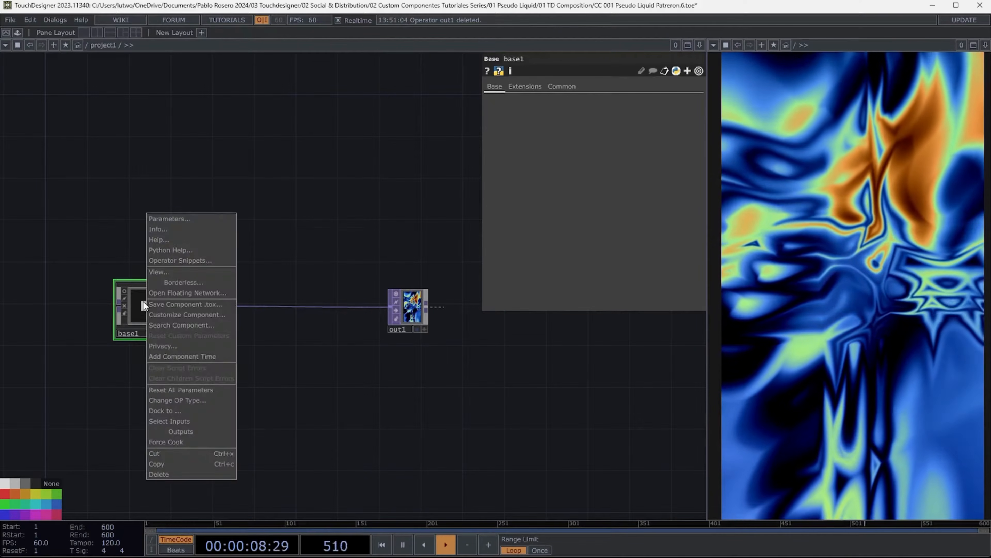
{"action": "left_click", "coordinate": [194, 317]}
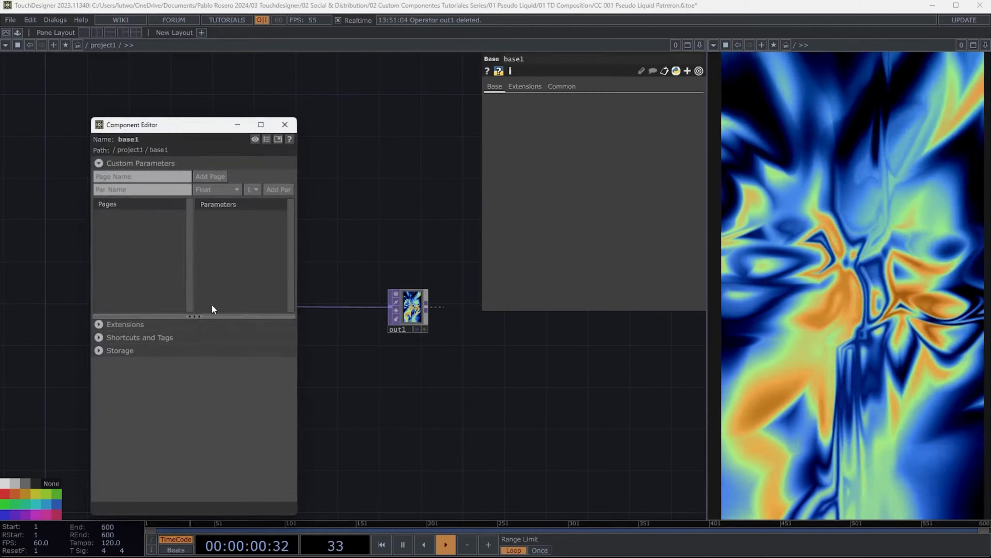
{"action": "left_click_drag", "start_coordinate": [214, 130], "coordinate": [598, 121]}
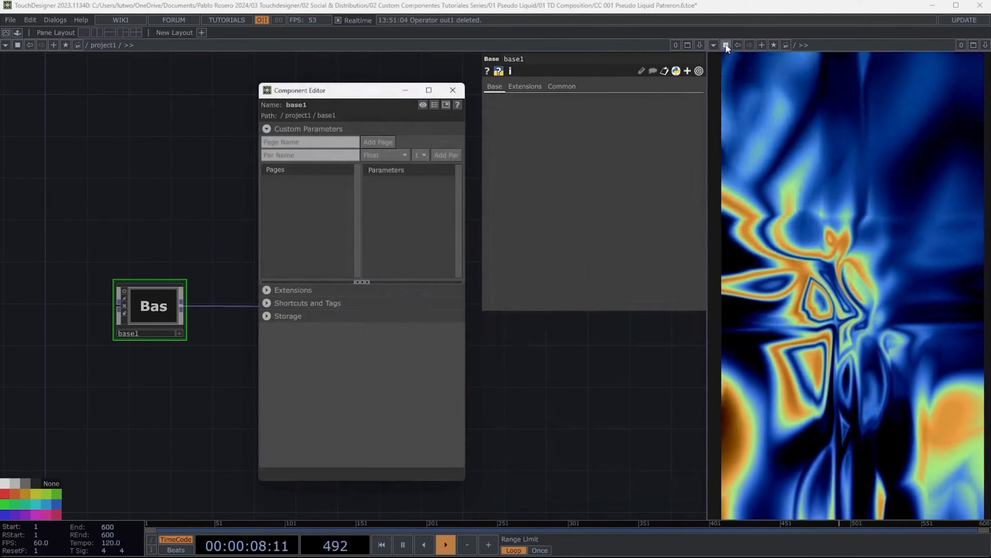
- Turn the viewer pane into a network editor and display base1's parameters in it
{"action": "left_click", "coordinate": [714, 45]}
{"action": "left_click", "coordinate": [725, 57]}
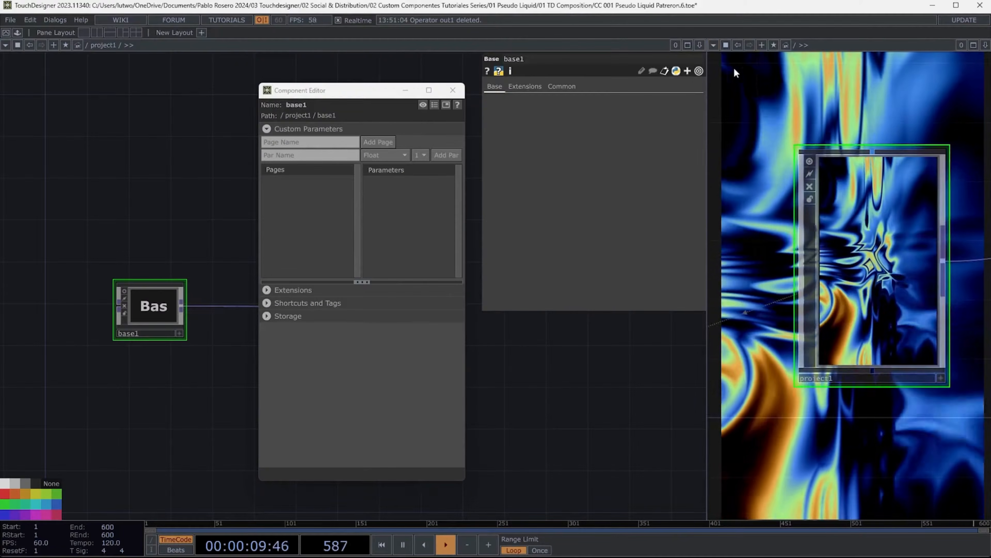
{"action": "scroll", "coordinate": [774, 202], "scroll_direction": "down", "scroll_amount": 4}
{"action": "scroll", "coordinate": [883, 230], "scroll_direction": "up", "scroll_amount": 4}
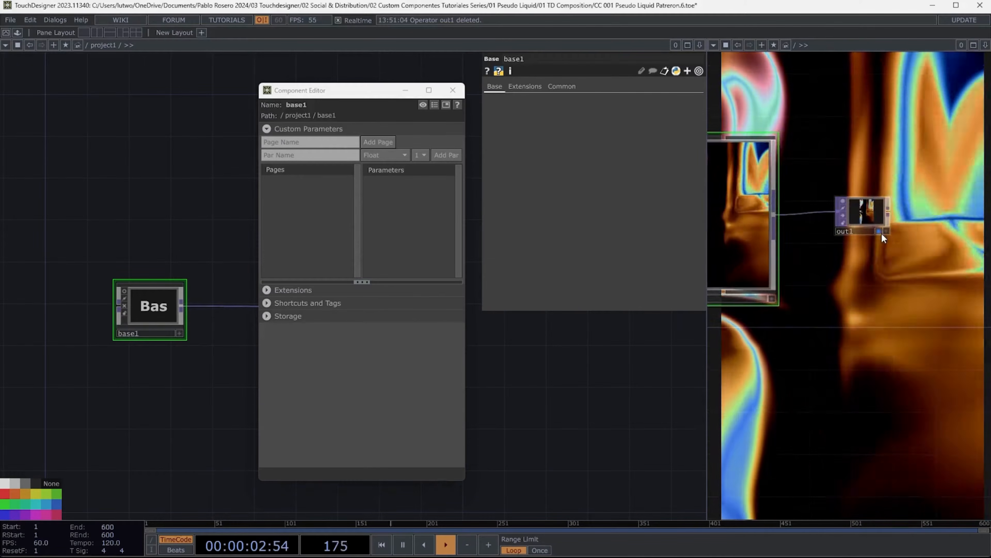
{"action": "left_click", "coordinate": [881, 233]}
{"action": "key", "text": "i"}
{"action": "scroll", "coordinate": [836, 222], "scroll_direction": "down", "scroll_amount": 4}
{"action": "scroll", "coordinate": [836, 222], "scroll_direction": "down", "scroll_amount": 3}
{"action": "left_click_drag", "start_coordinate": [921, 189], "coordinate": [845, 215]}
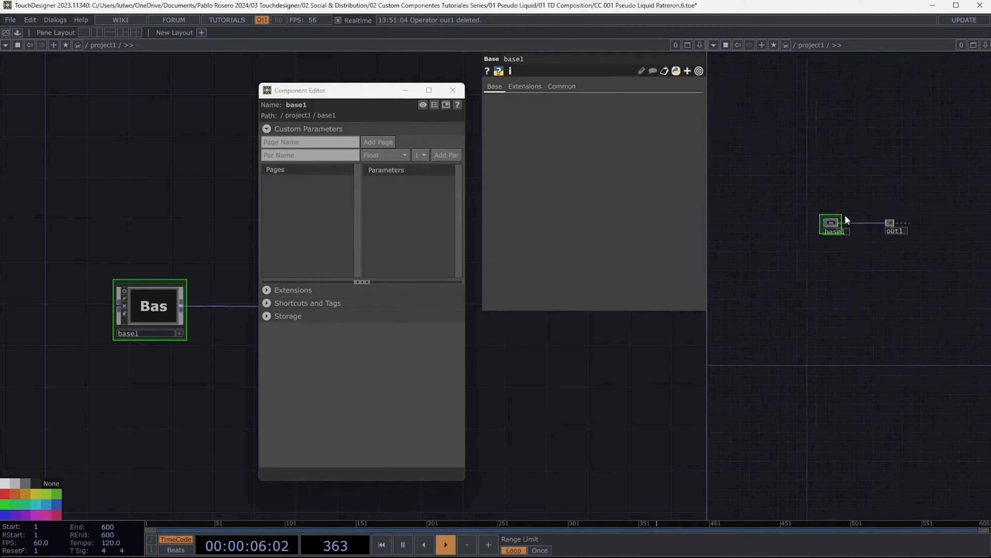
{"action": "scroll", "coordinate": [845, 215], "scroll_direction": "up", "scroll_amount": 4}
{"action": "key", "text": "p"}
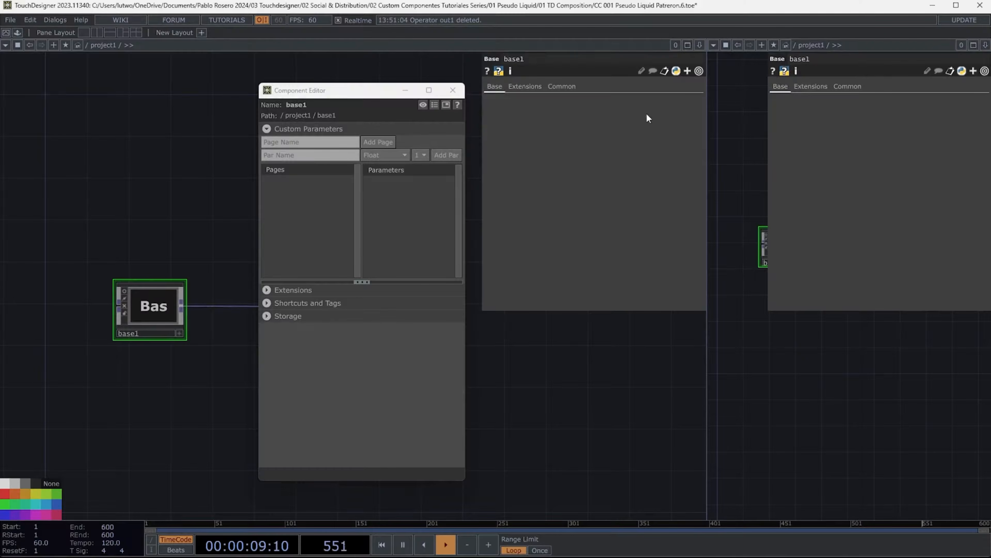
- Move the Component Editor and enter base1's network to view its operators and parameter pages
{"action": "left_click_drag", "start_coordinate": [389, 90], "coordinate": [629, 64]}
{"action": "key", "text": "i"}
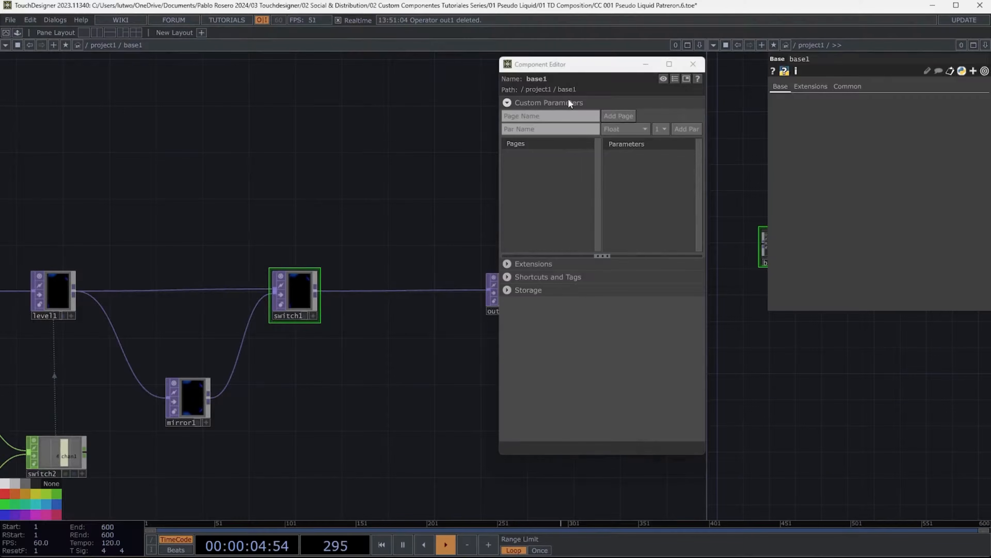
{"action": "left_click", "coordinate": [840, 86]}
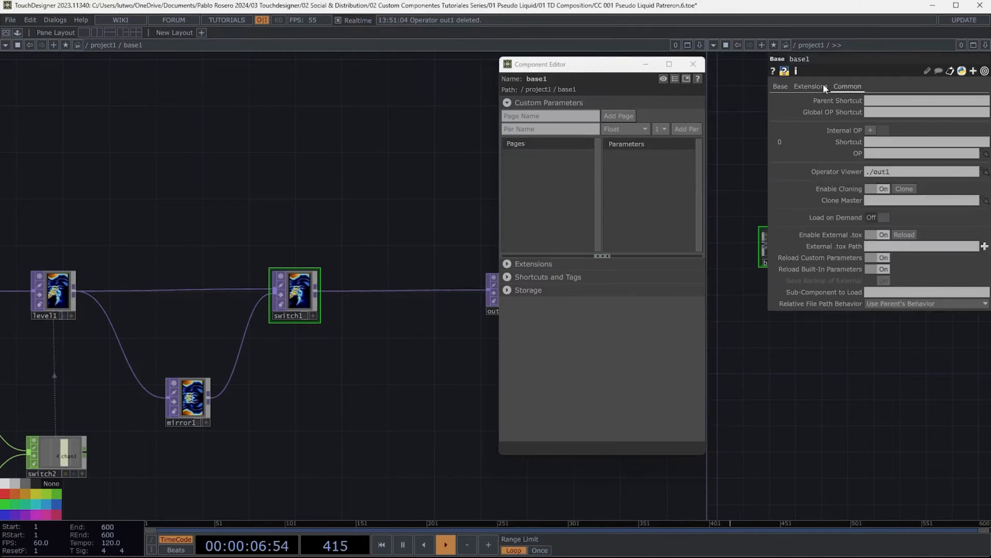
{"action": "left_click", "coordinate": [811, 86]}
{"action": "left_click", "coordinate": [779, 86]}
{"action": "scroll", "coordinate": [421, 198], "scroll_direction": "down", "scroll_amount": 5}
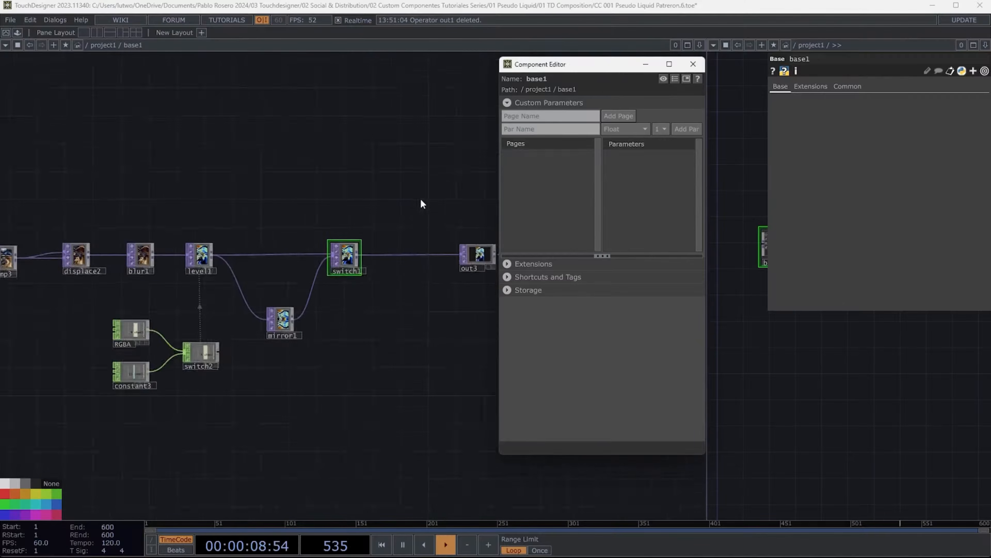
{"action": "left_click_drag", "start_coordinate": [345, 183], "coordinate": [369, 246]}
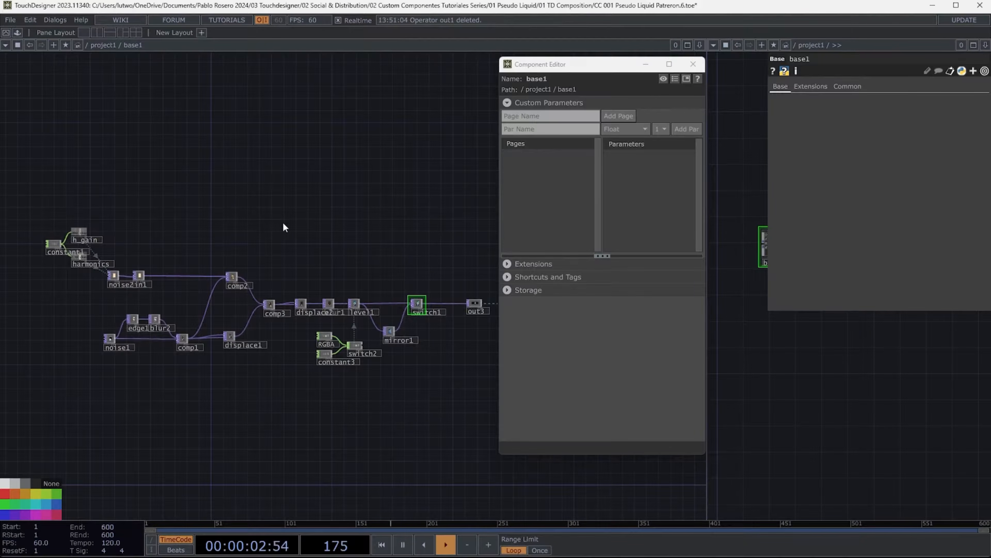
- Add custom parameter pages named Colors and Noise to base1
{"action": "left_click", "coordinate": [550, 116]}
{"action": "type", "text": "Colors"}
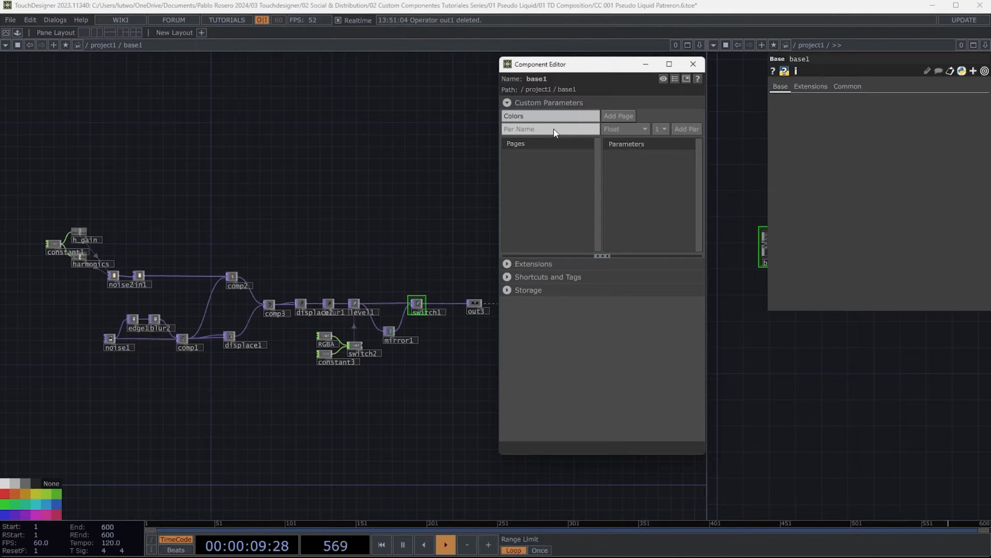
{"action": "left_click", "coordinate": [616, 116]}
{"action": "type", "text": "ise"}
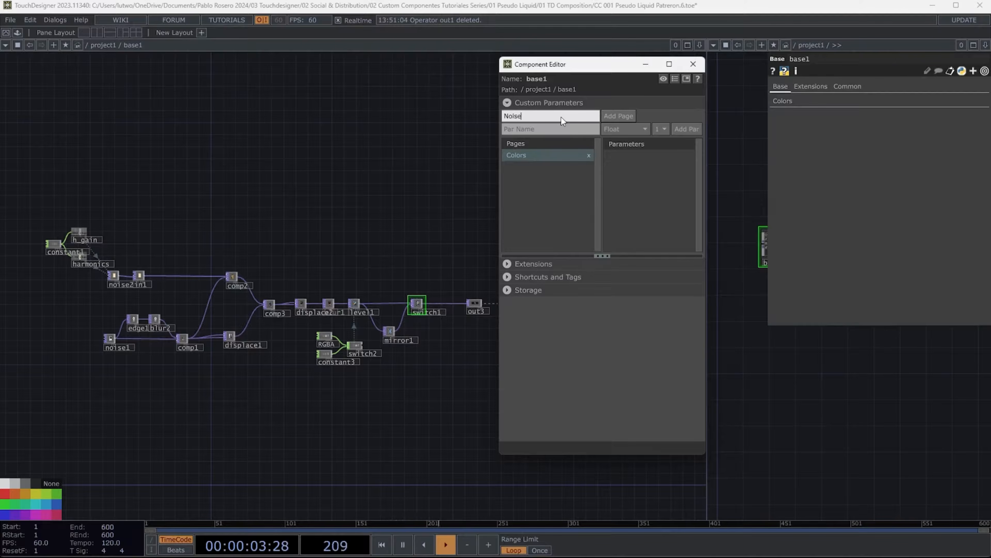
{"action": "key", "text": "Return"}
- Add custom parameter pages named Edge and Blur to base1
{"action": "type", "text": "Edge"}
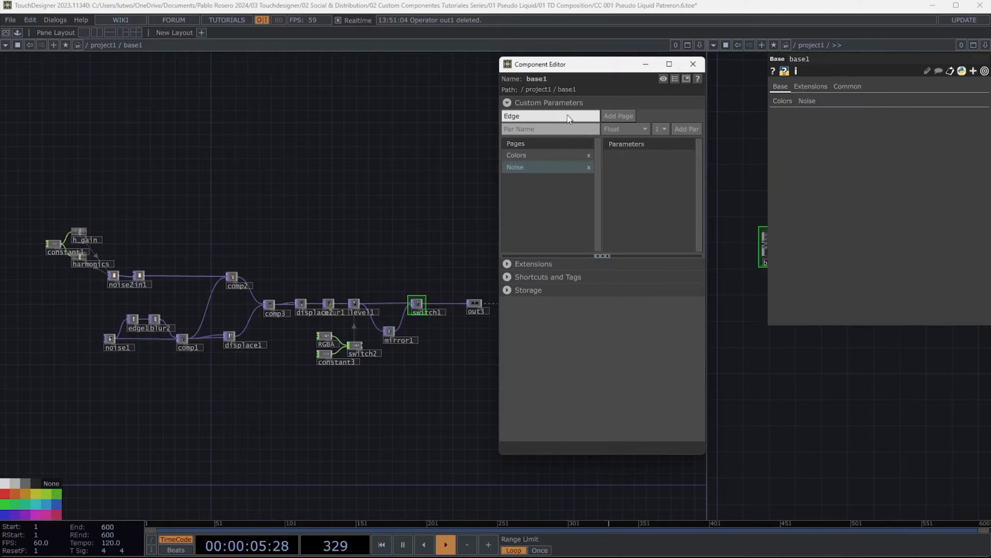
{"action": "left_click", "coordinate": [620, 115]}
{"action": "left_click", "coordinate": [560, 116]}
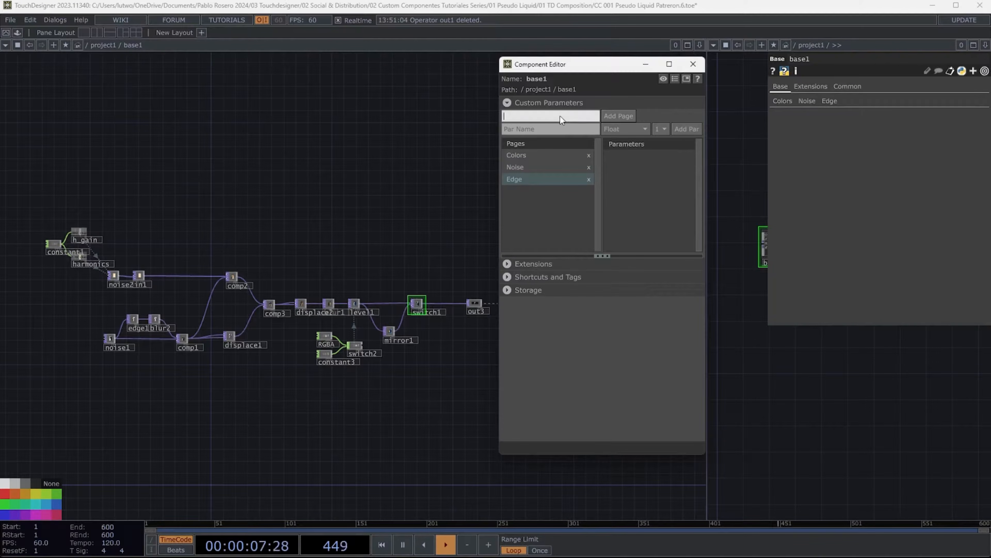
{"action": "type", "text": "Blur"}
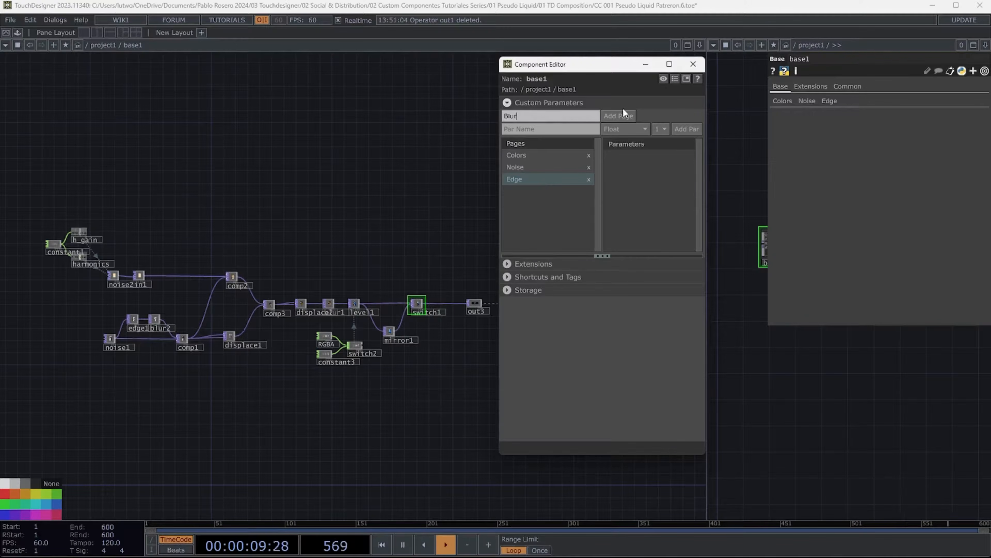
{"action": "left_click", "coordinate": [622, 112]}
- Add two more custom pages named Displace and Mirror
{"action": "left_click", "coordinate": [563, 117]}
{"action": "type", "text": "Dsiplace"}
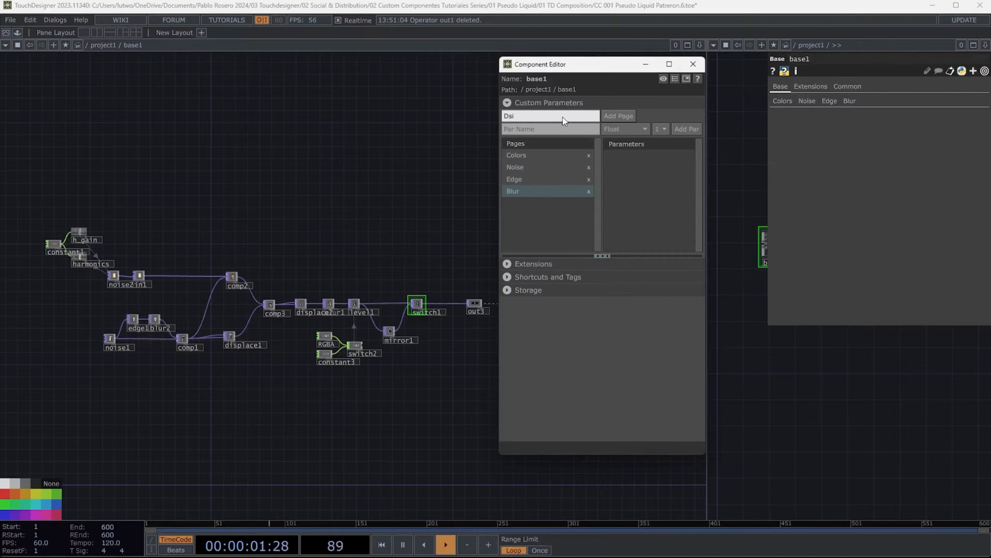
{"action": "key", "text": "BackSpace"}
{"action": "key", "text": "BackSpace"}
{"action": "key", "text": "BackSpace"}
{"action": "key", "text": "BackSpace"}
{"action": "key", "text": "BackSpace"}
{"action": "key", "text": "BackSpace"}
{"action": "key", "text": "BackSpace"}
{"action": "type", "text": "isplacee"}
{"action": "key", "text": "BackSpace"}
{"action": "left_click", "coordinate": [615, 116]}
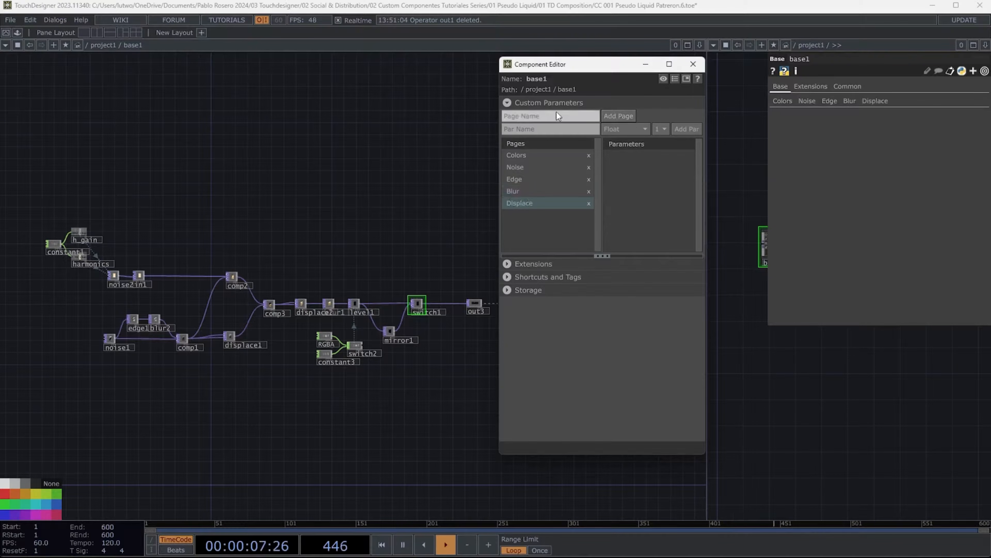
{"action": "left_click", "coordinate": [556, 113]}
{"action": "type", "text": "Mirror"}
{"action": "left_click", "coordinate": [625, 114]}
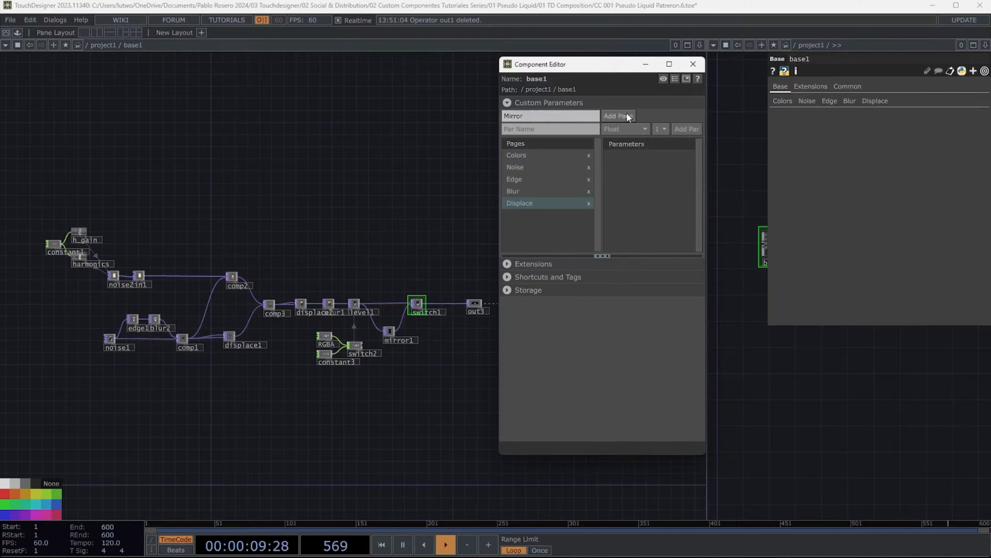
- Browse through base1's new custom parameter pages in the parameter viewer
{"action": "left_click", "coordinate": [807, 103]}
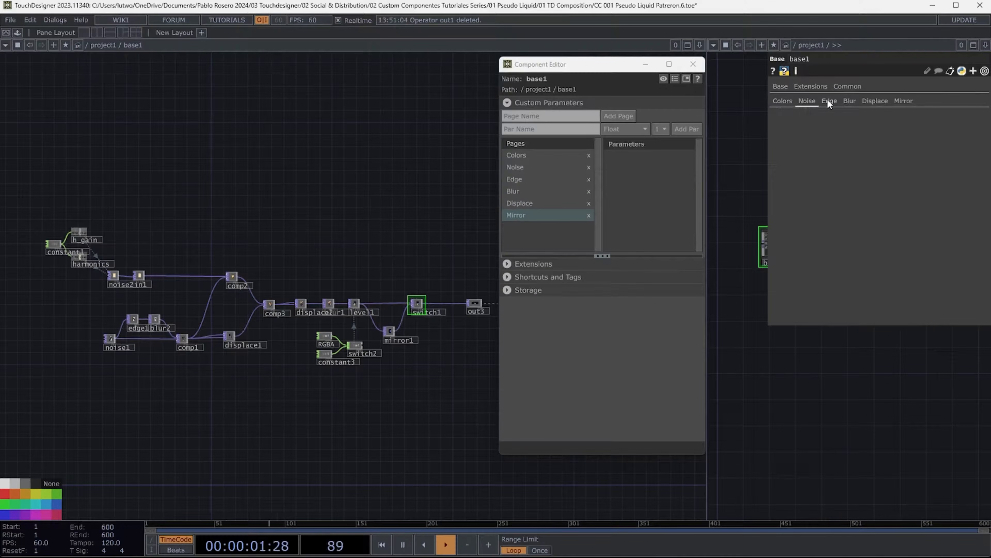
{"action": "left_click", "coordinate": [828, 100]}
{"action": "left_click", "coordinate": [849, 100]}
{"action": "left_click", "coordinate": [872, 101]}
{"action": "left_click", "coordinate": [900, 101]}
{"action": "left_click", "coordinate": [875, 101]}
{"action": "left_click", "coordinate": [849, 101]}
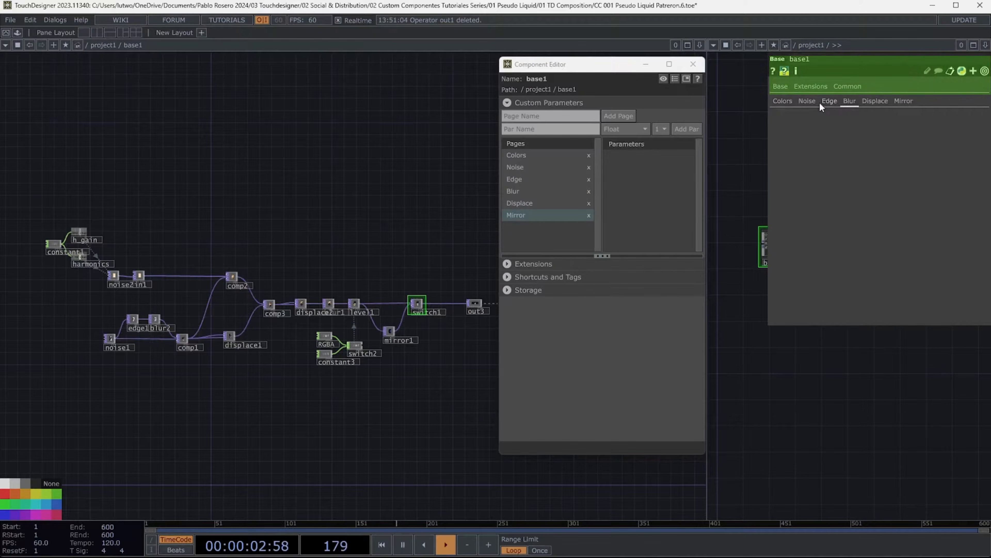
{"action": "left_click", "coordinate": [775, 102]}
- On the Colors page, add an RGB parameter named Base Color
{"action": "left_click", "coordinate": [525, 157]}
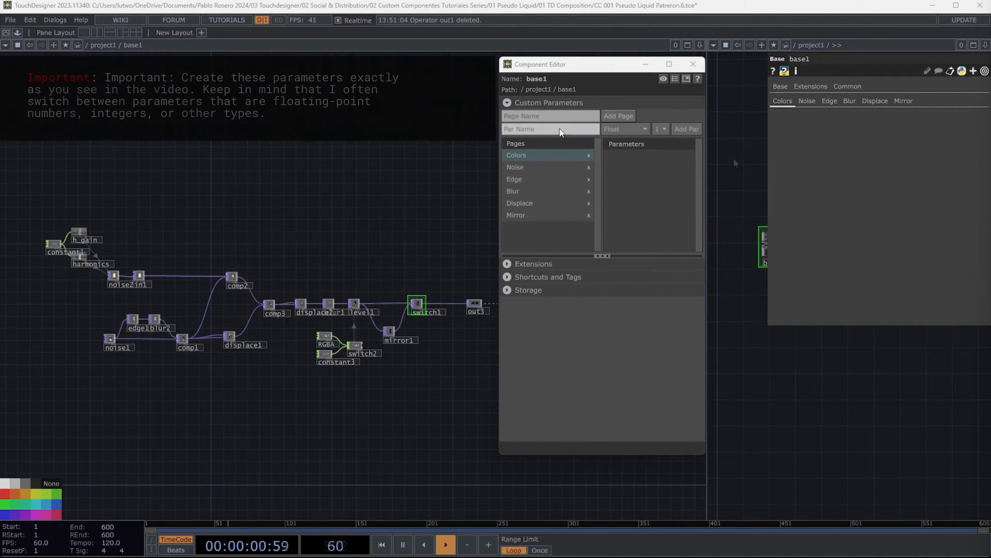
{"action": "left_click", "coordinate": [561, 129]}
{"action": "type", "text": "Bas"}
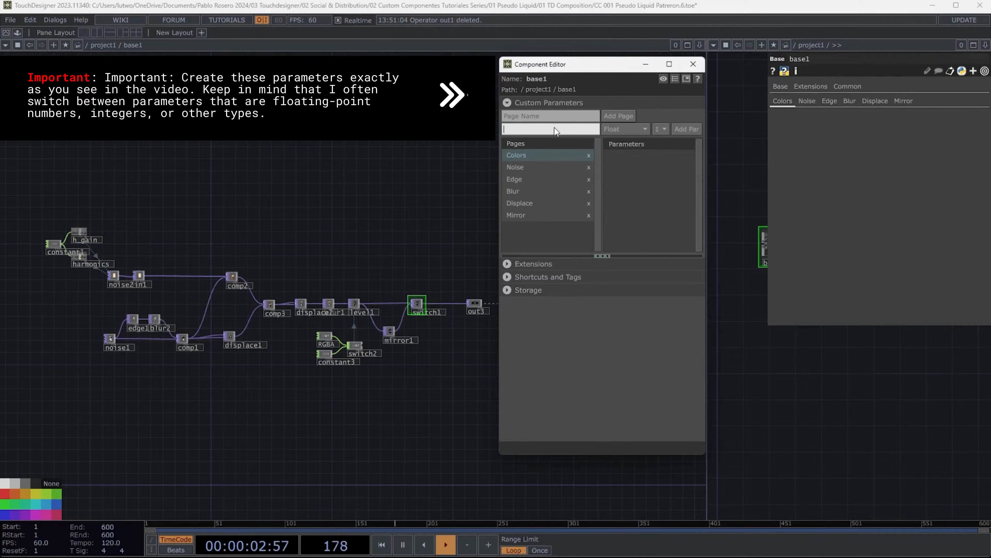
{"action": "type", "text": "e Color"}
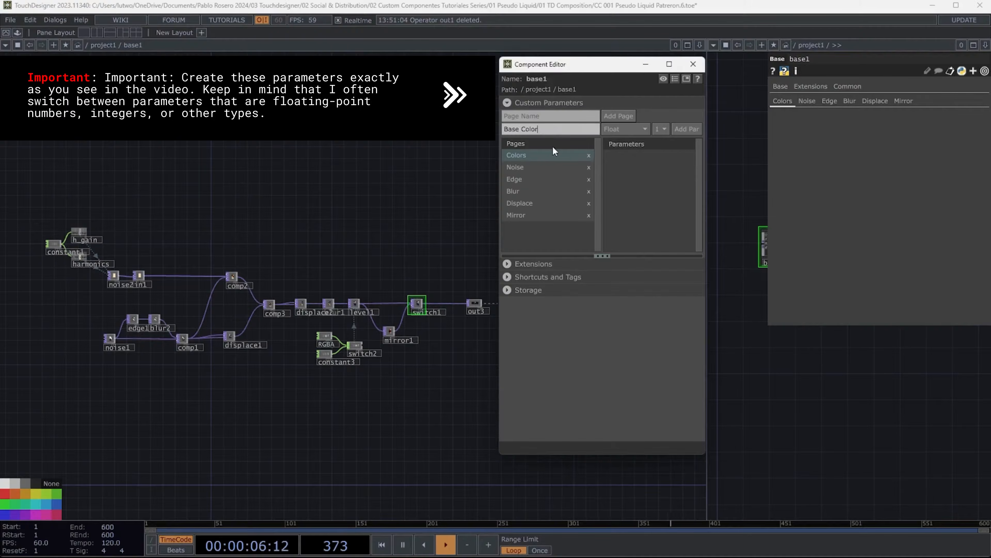
{"action": "left_click", "coordinate": [646, 129]}
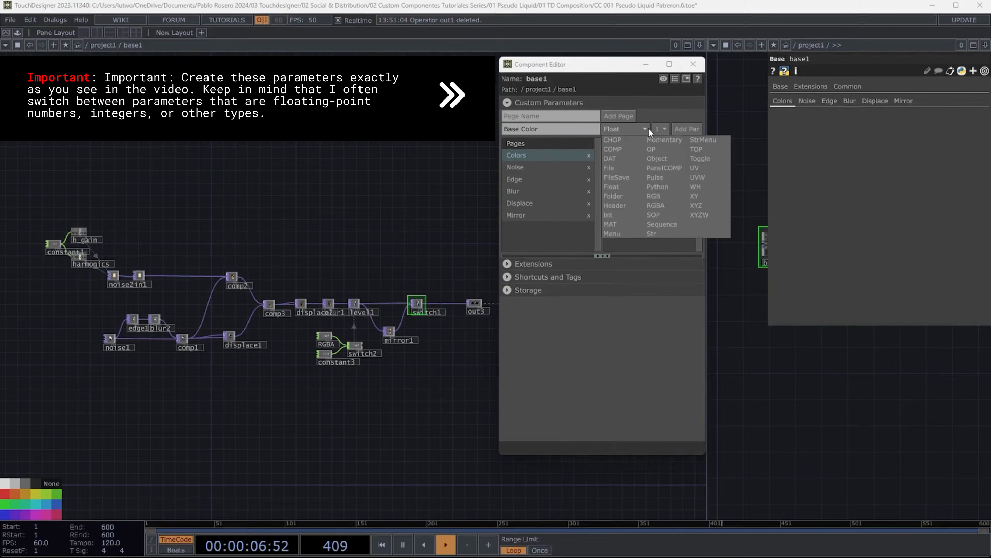
{"action": "left_click", "coordinate": [659, 196]}
{"action": "left_click", "coordinate": [684, 130]}
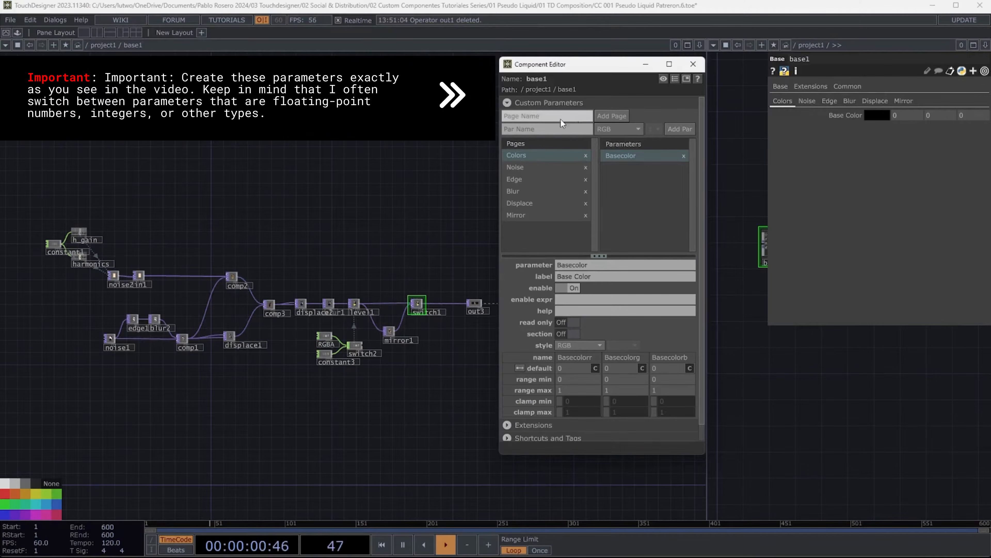
- Add Float parameters named Level 1R and Level 1G to the Colors page
{"action": "left_click", "coordinate": [536, 129]}
{"action": "type", "text": "Level 1R"}
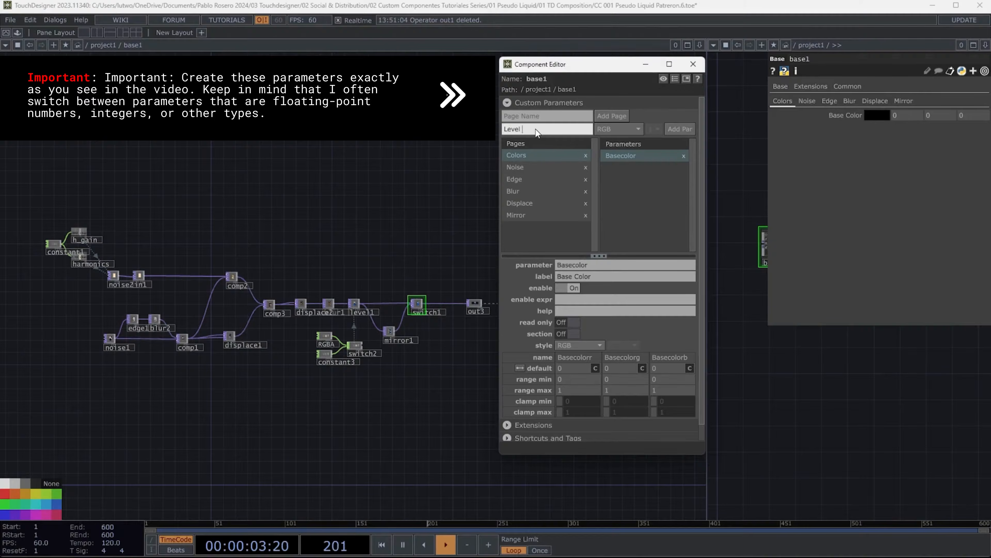
{"action": "left_click", "coordinate": [620, 130]}
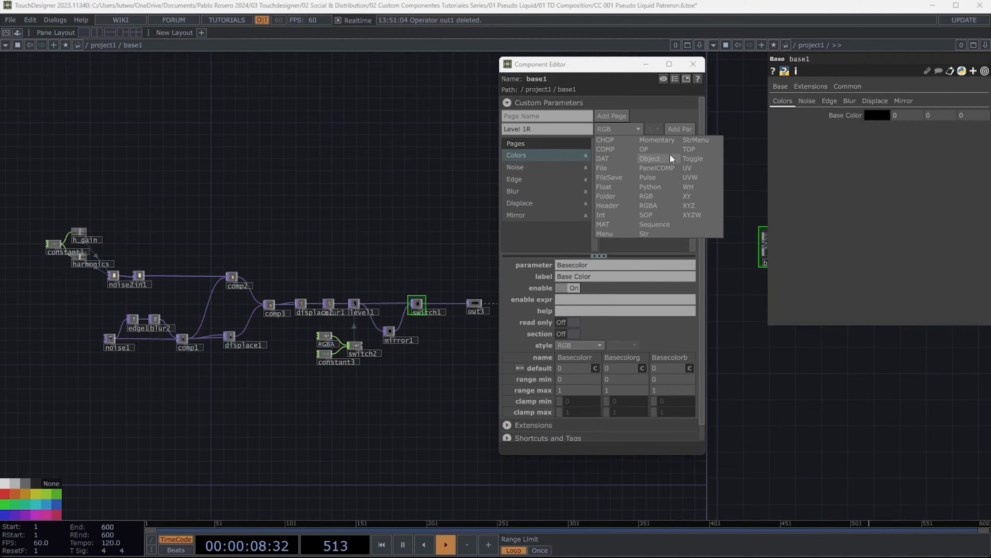
{"action": "left_click", "coordinate": [612, 186]}
{"action": "left_click", "coordinate": [678, 132]}
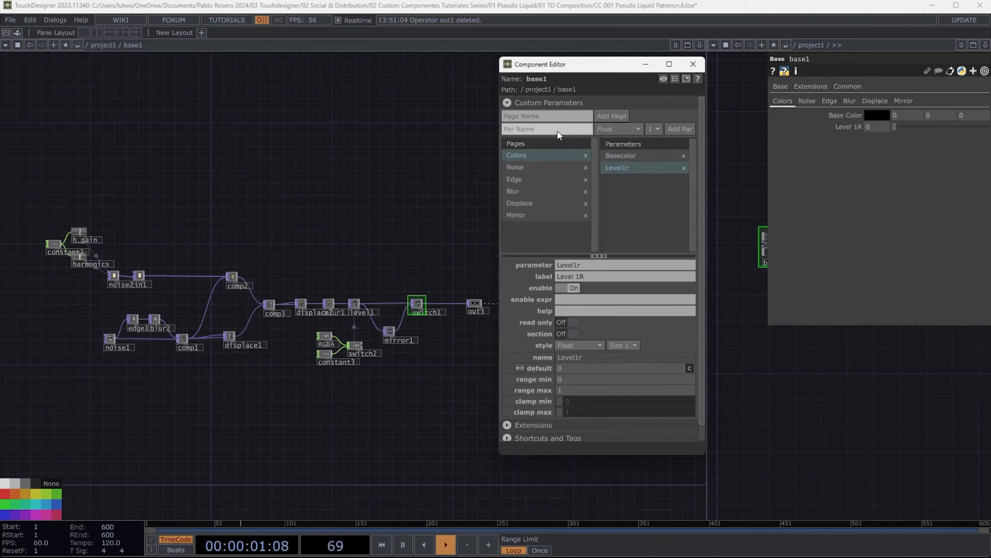
{"action": "left_click", "coordinate": [551, 130]}
{"action": "type", "text": "Level 1G"}
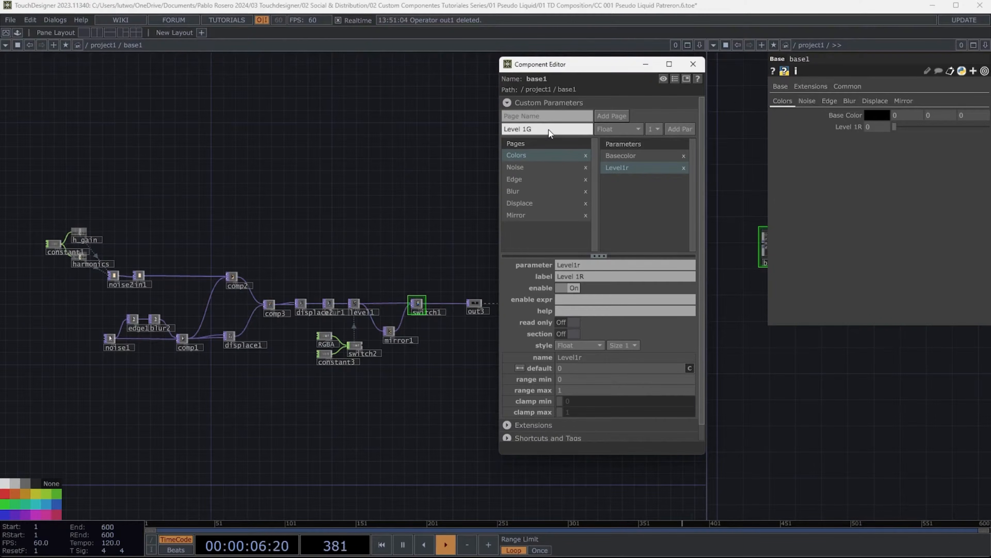
{"action": "left_click", "coordinate": [675, 128]}
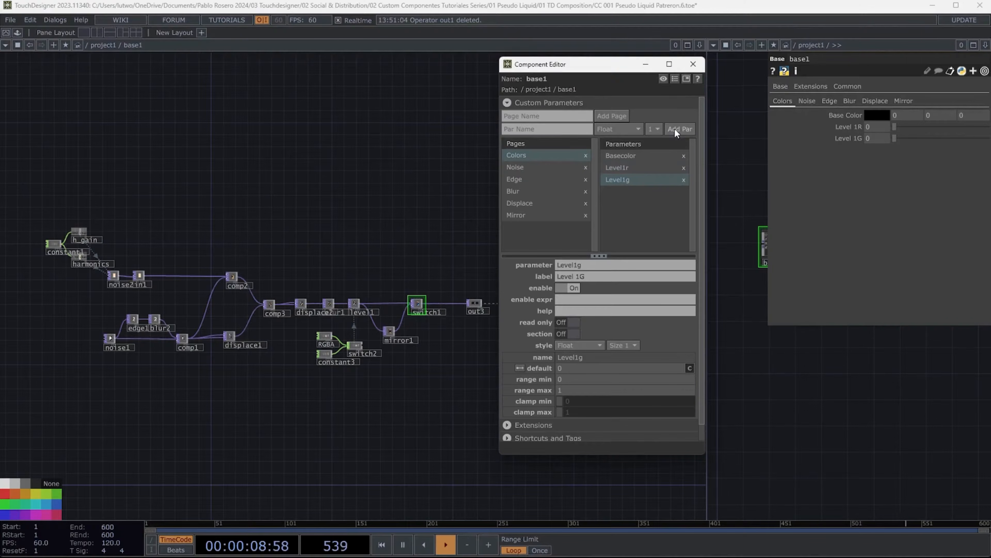
- Add Float parameters named Level 1B and Level 1A to the Colors page
{"action": "left_click", "coordinate": [548, 127]}
{"action": "type", "text": "Level"}
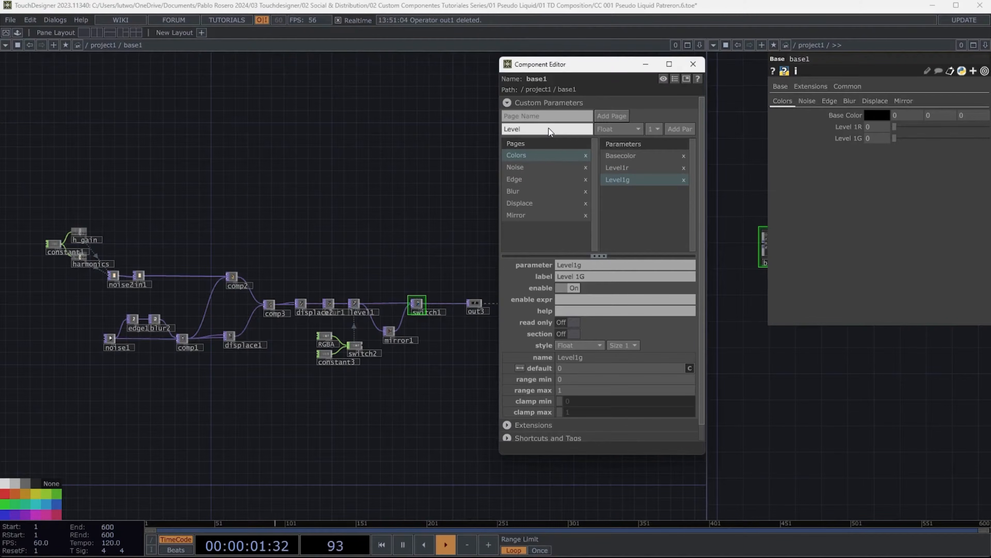
{"action": "type", "text": " 1B"}
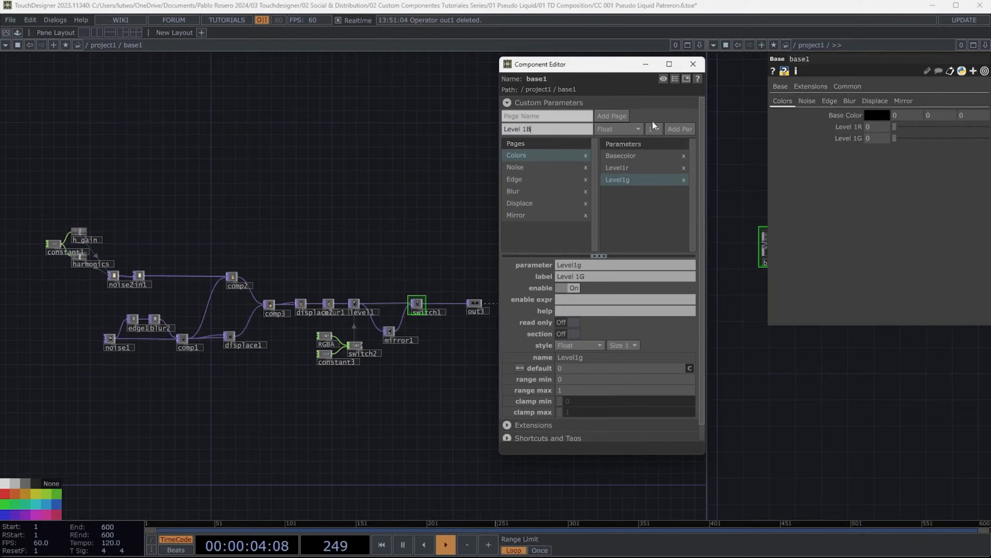
{"action": "left_click", "coordinate": [679, 128]}
{"action": "left_click", "coordinate": [555, 130]}
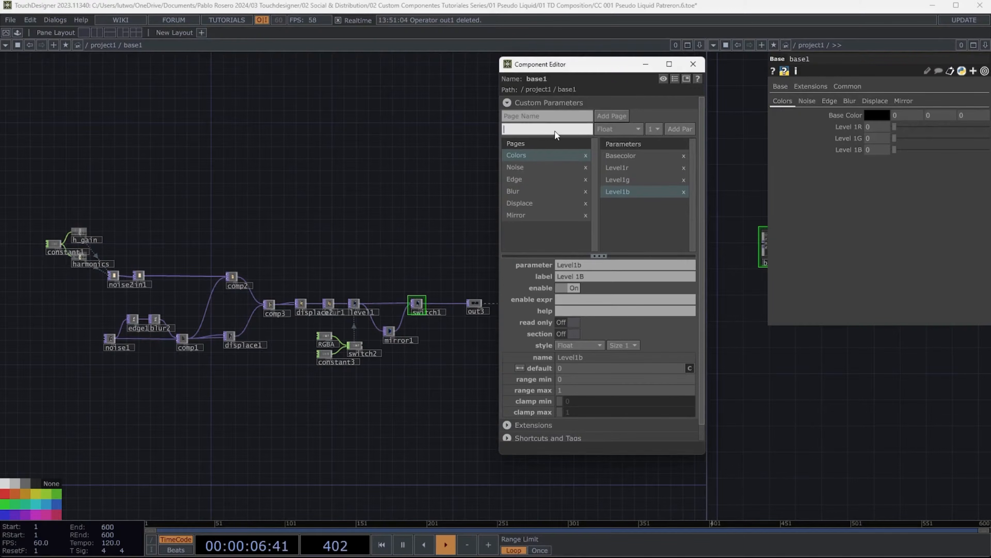
{"action": "type", "text": "Level 1A"}
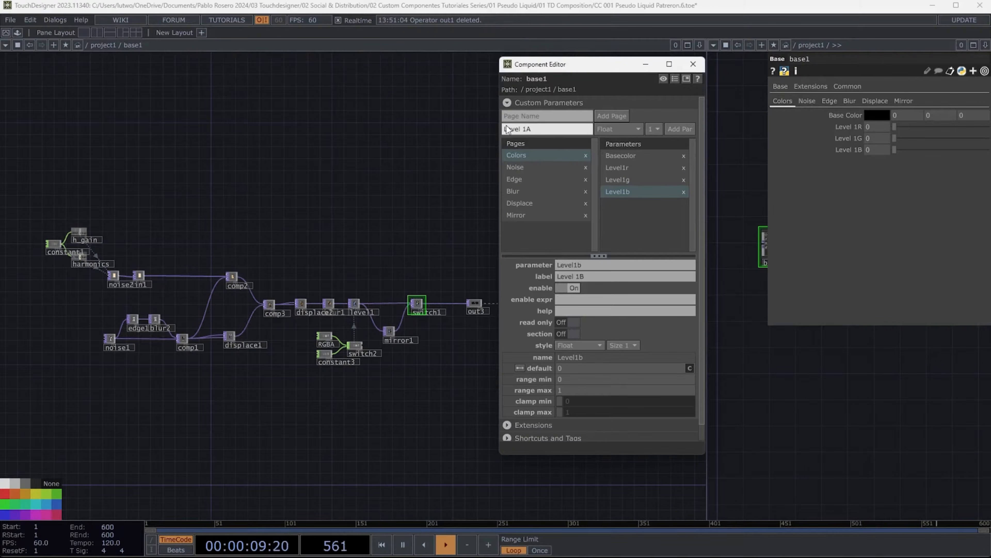
{"action": "left_click", "coordinate": [671, 125]}
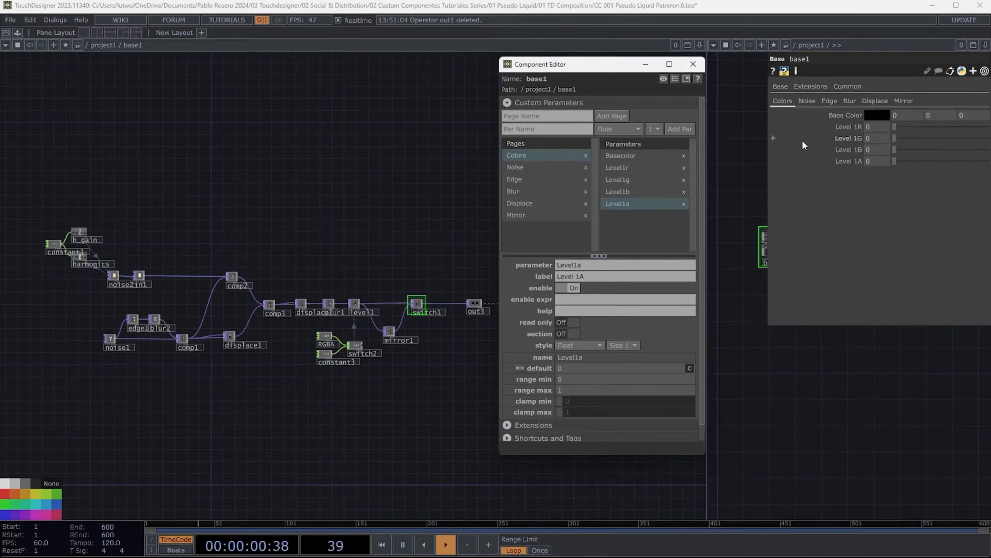
- Add a Menu parameter named Color Mode to the Colors page
{"action": "left_click", "coordinate": [567, 129]}
{"action": "type", "text": "Col"}
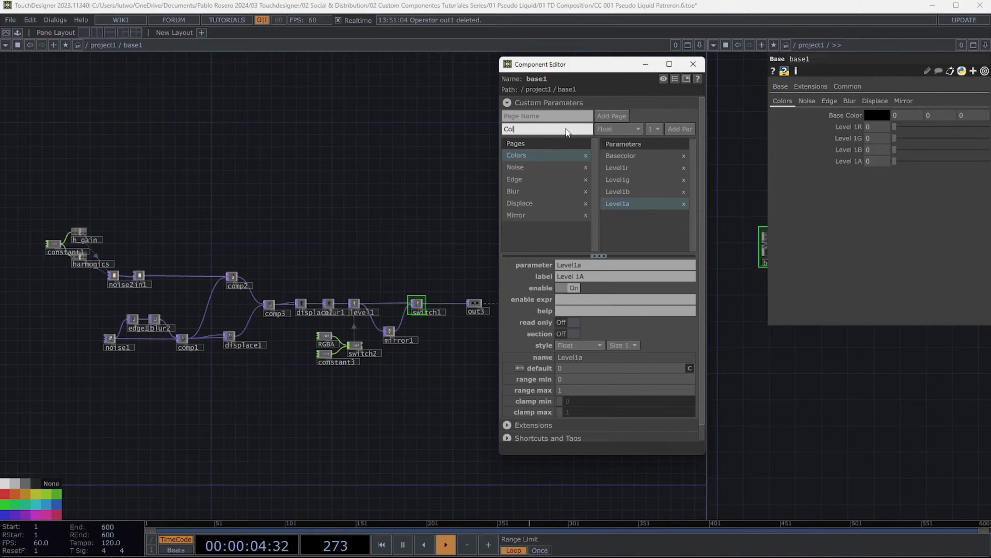
{"action": "type", "text": "or Mode"}
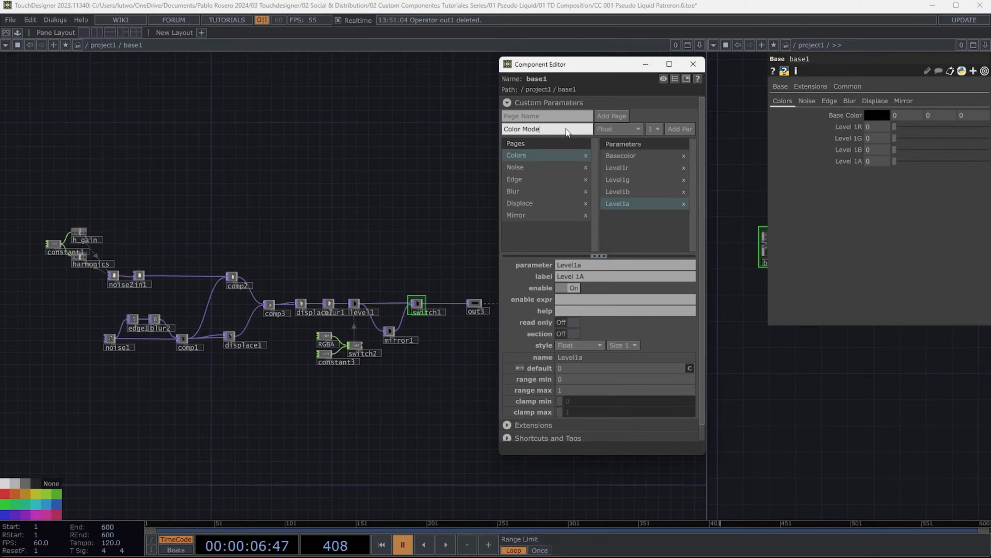
{"action": "left_click", "coordinate": [621, 129]}
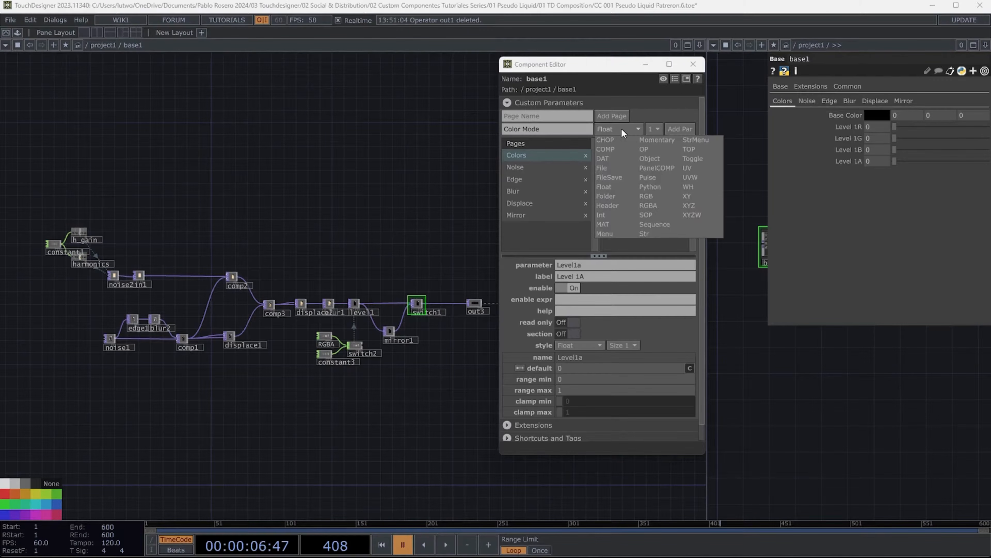
{"action": "left_click", "coordinate": [606, 232]}
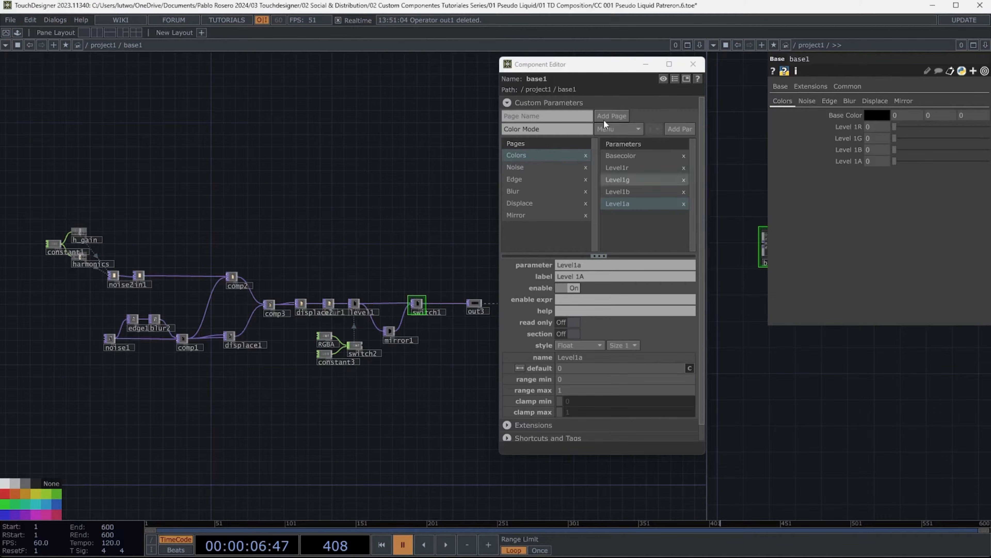
{"action": "left_click", "coordinate": [679, 129]}
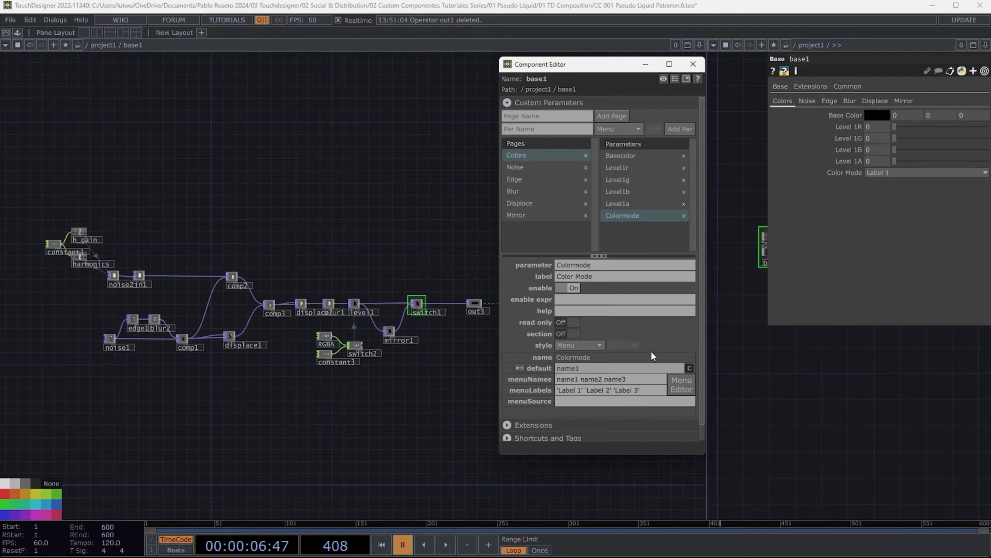
- On the Noise page, add a Str parameter named Noise 1
{"action": "left_click", "coordinate": [786, 103]}
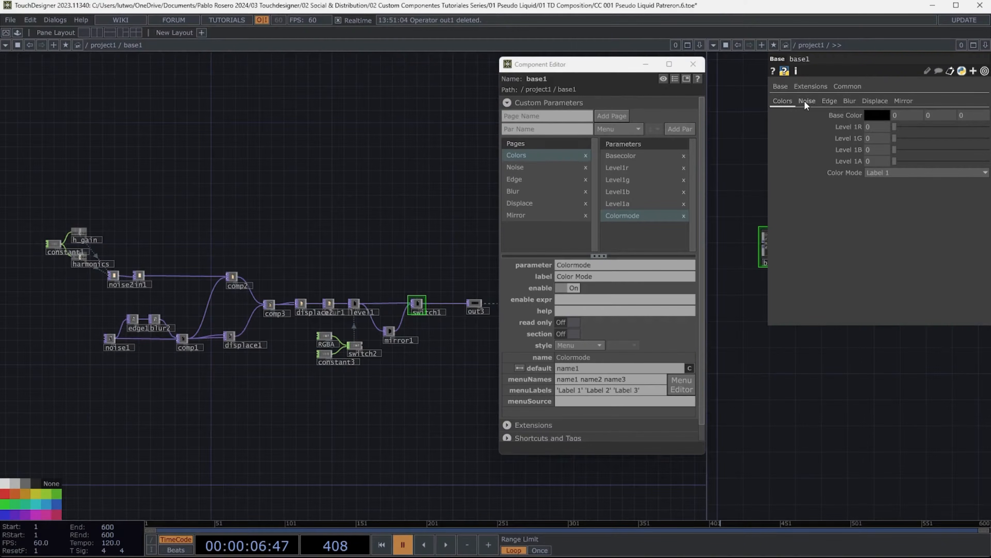
{"action": "left_click", "coordinate": [806, 102]}
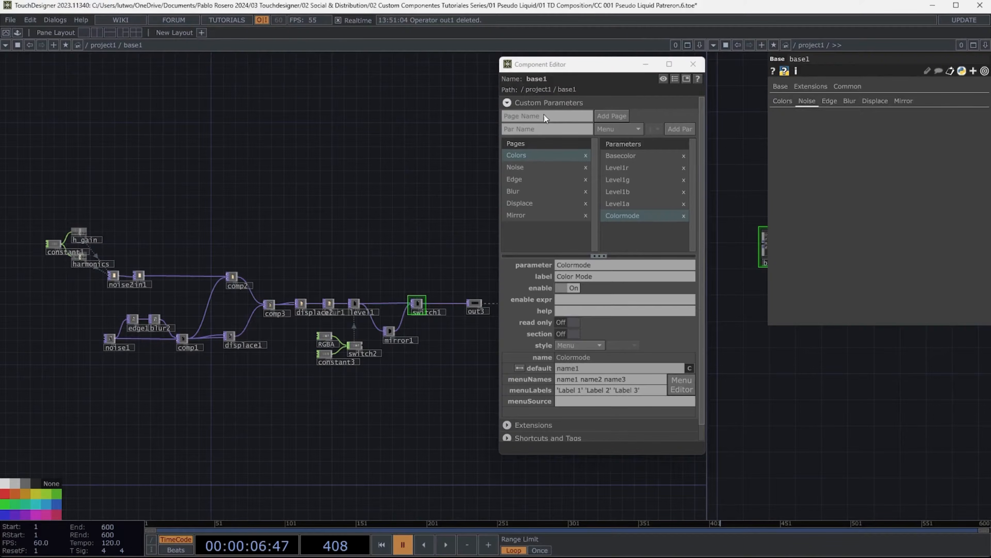
{"action": "left_click", "coordinate": [514, 166]}
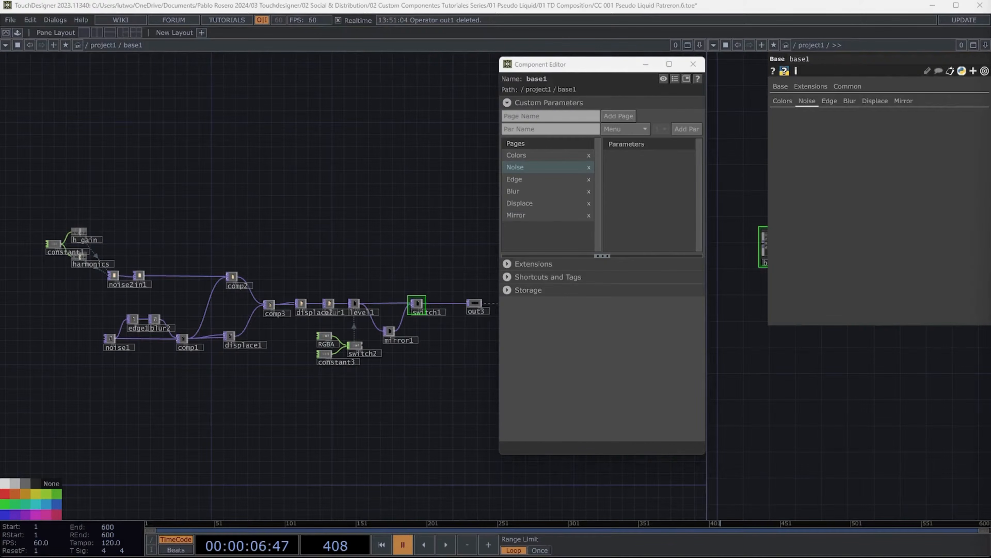
{"action": "left_click", "coordinate": [525, 128]}
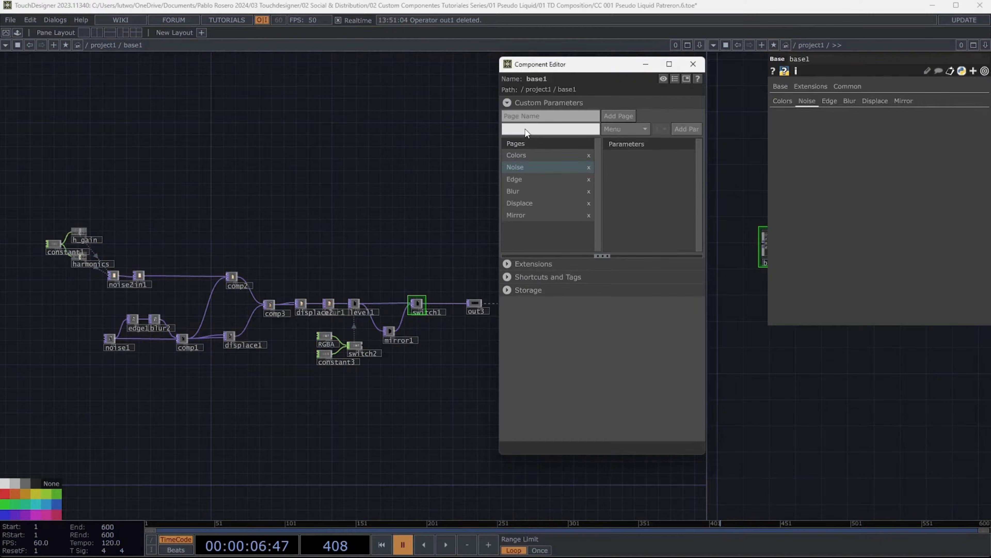
{"action": "type", "text": "Noise 1"}
{"action": "left_click", "coordinate": [642, 133]}
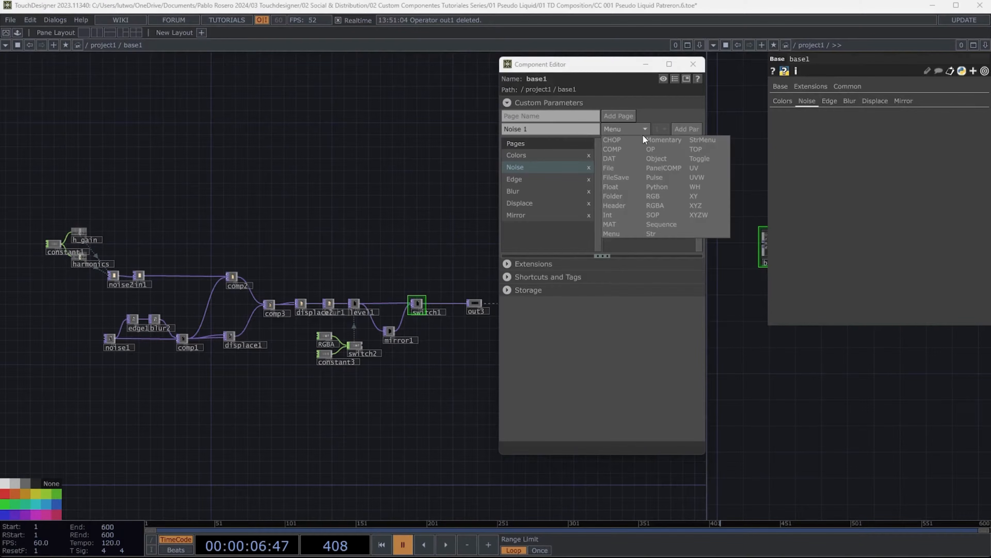
{"action": "left_click", "coordinate": [661, 233]}
{"action": "left_click", "coordinate": [689, 129]}
- Add an Int parameter named Seed to the Noise page
{"action": "left_click", "coordinate": [526, 131]}
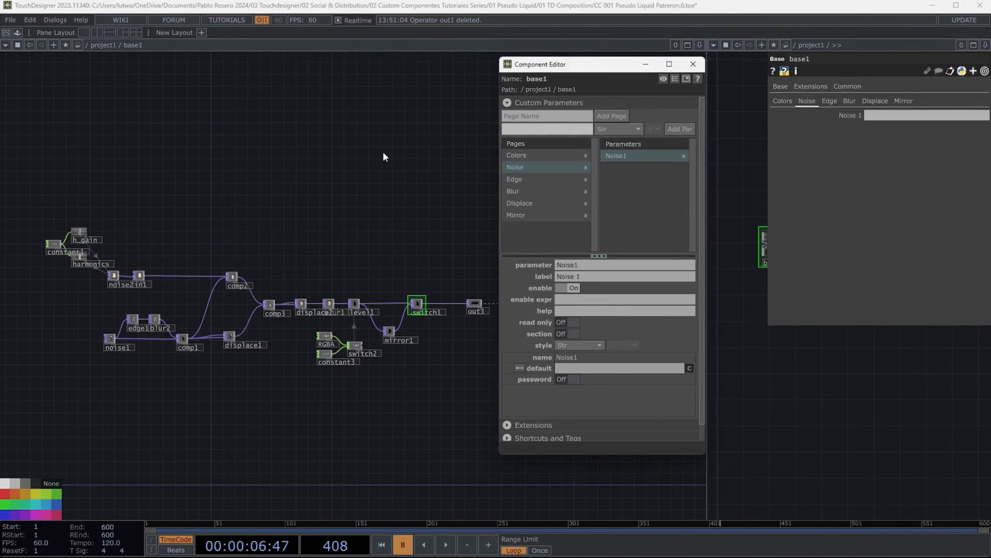
{"action": "type", "text": "Seed"}
{"action": "left_click", "coordinate": [610, 131]}
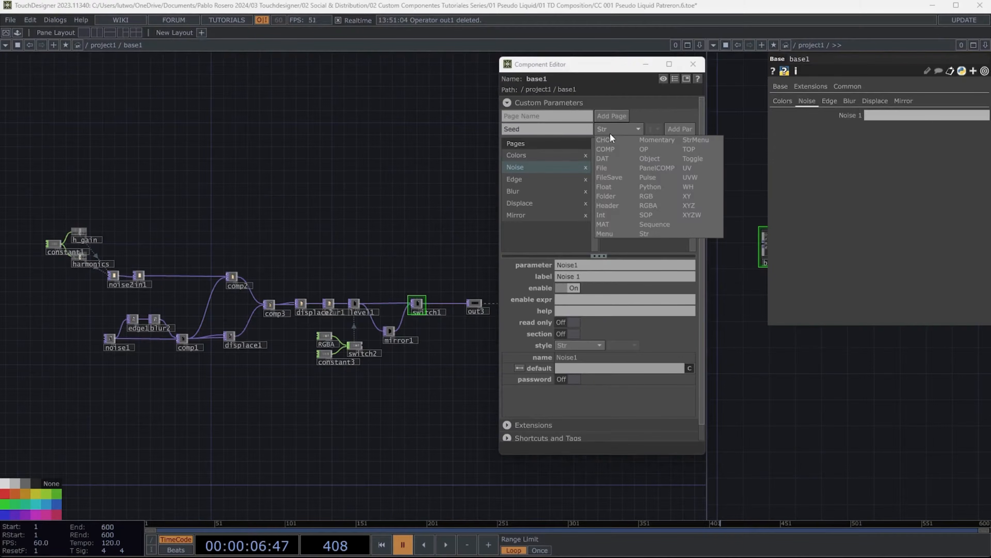
{"action": "left_click", "coordinate": [603, 215]}
{"action": "left_click", "coordinate": [680, 129]}
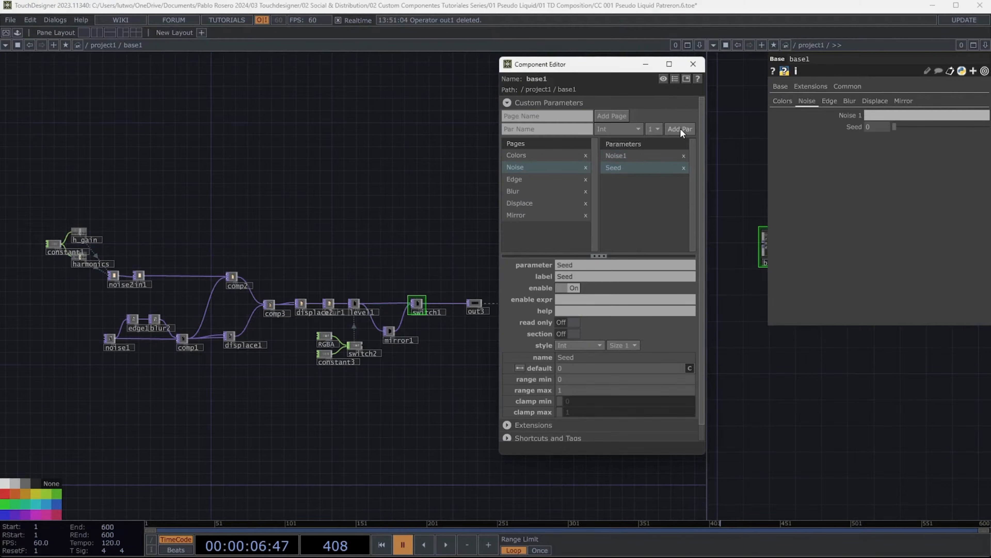
- Add a Float parameter named Period to the Noise page
{"action": "left_click", "coordinate": [531, 129]}
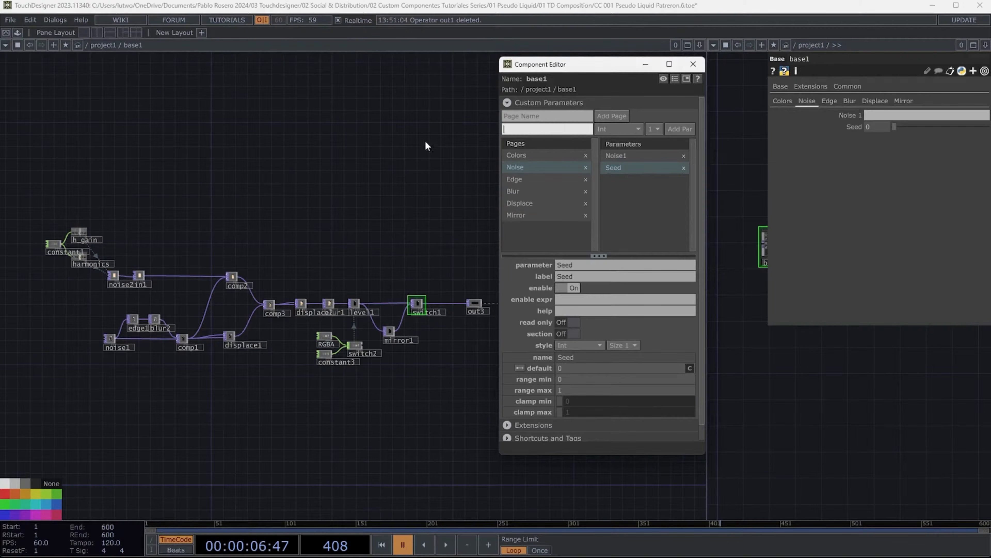
{"action": "type", "text": "Period"}
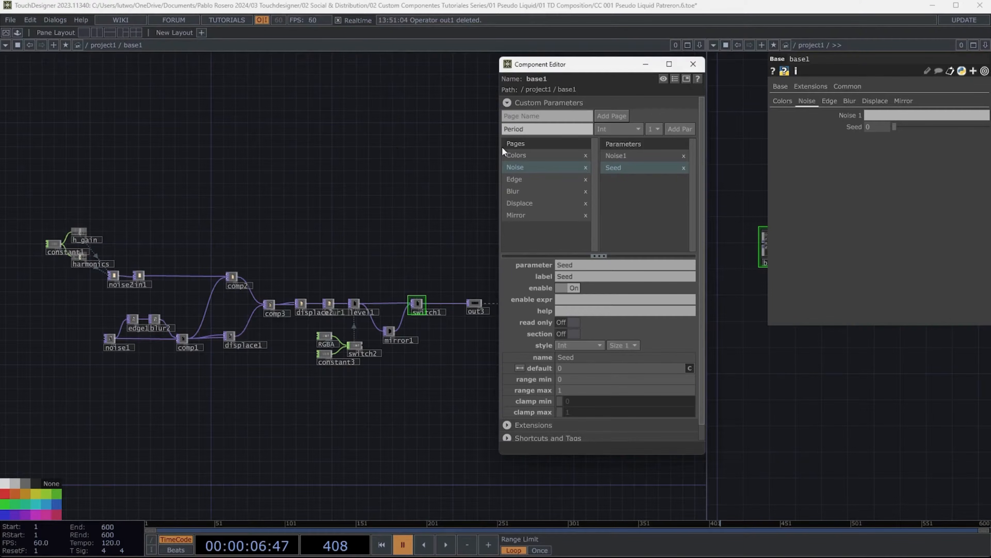
{"action": "left_click", "coordinate": [623, 131]}
{"action": "left_click", "coordinate": [606, 187]}
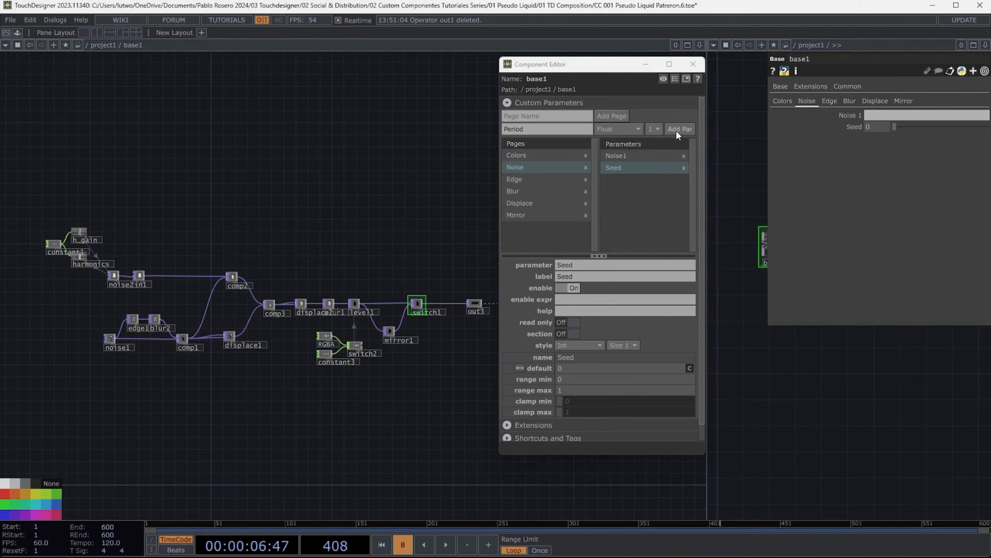
{"action": "left_click", "coordinate": [677, 130]}
- Add Float parameters named Haarmonics and Harmonic Spread to the Noise page
{"action": "left_click", "coordinate": [556, 129]}
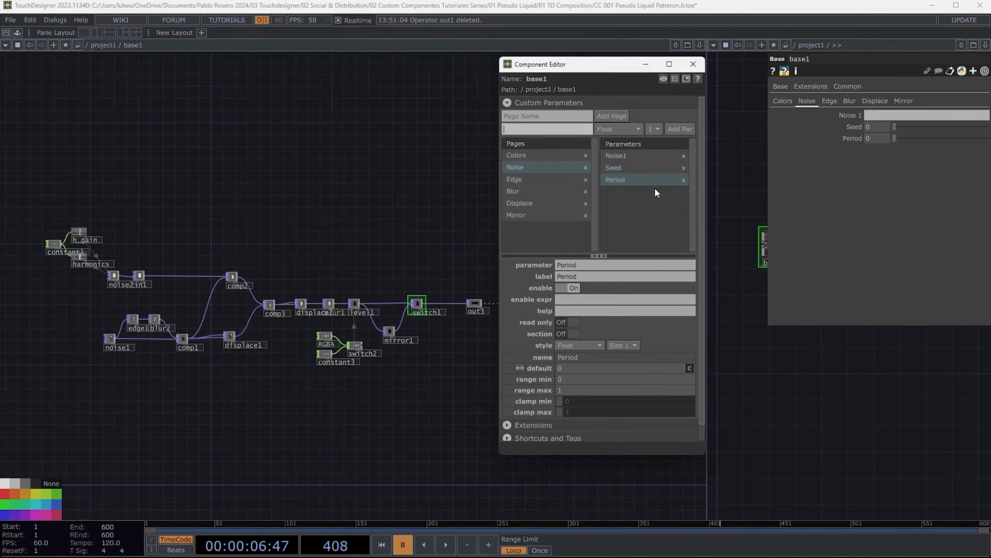
{"action": "type", "text": "Haarmonics"}
{"action": "left_click", "coordinate": [677, 130]}
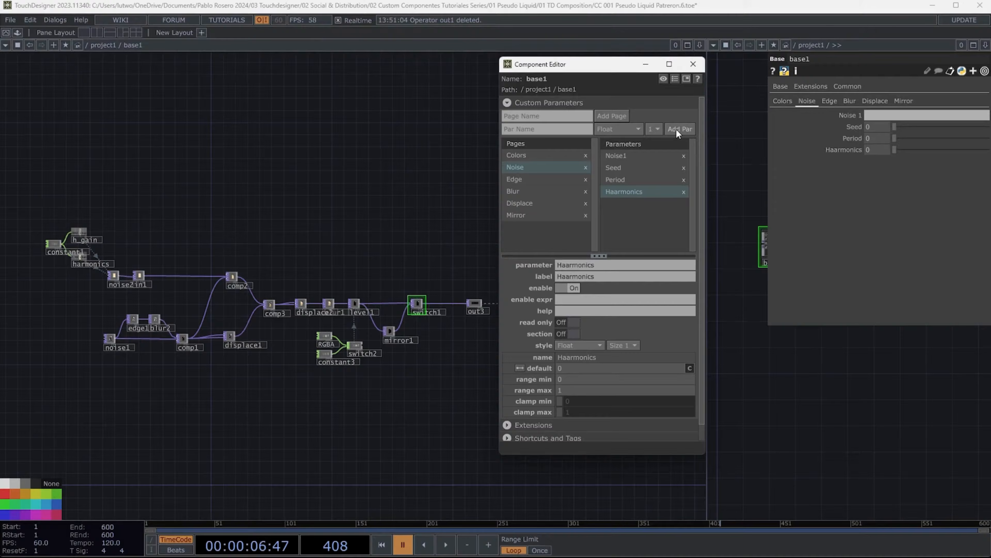
{"action": "left_click", "coordinate": [575, 127]}
{"action": "type", "text": "Harmonic Spread"}
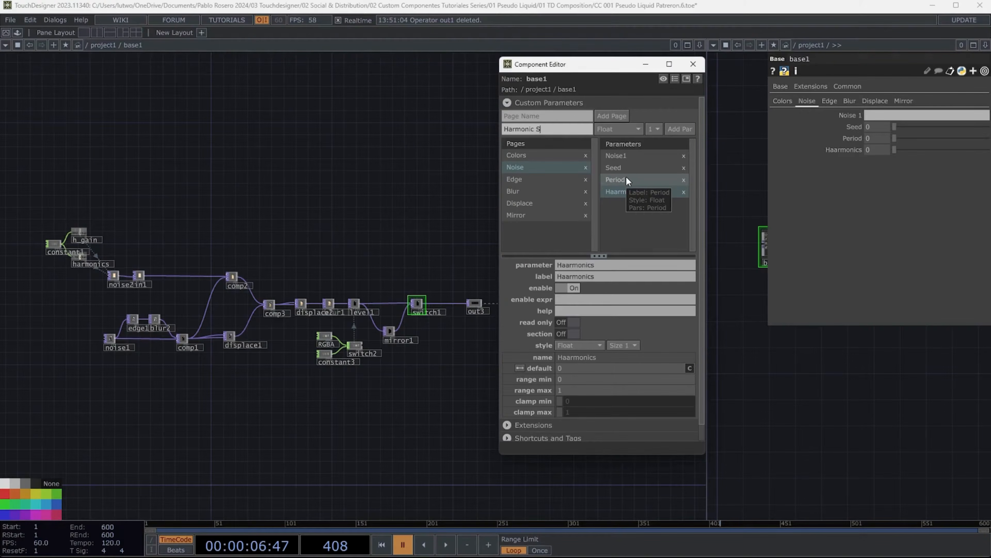
{"action": "left_click", "coordinate": [671, 128]}
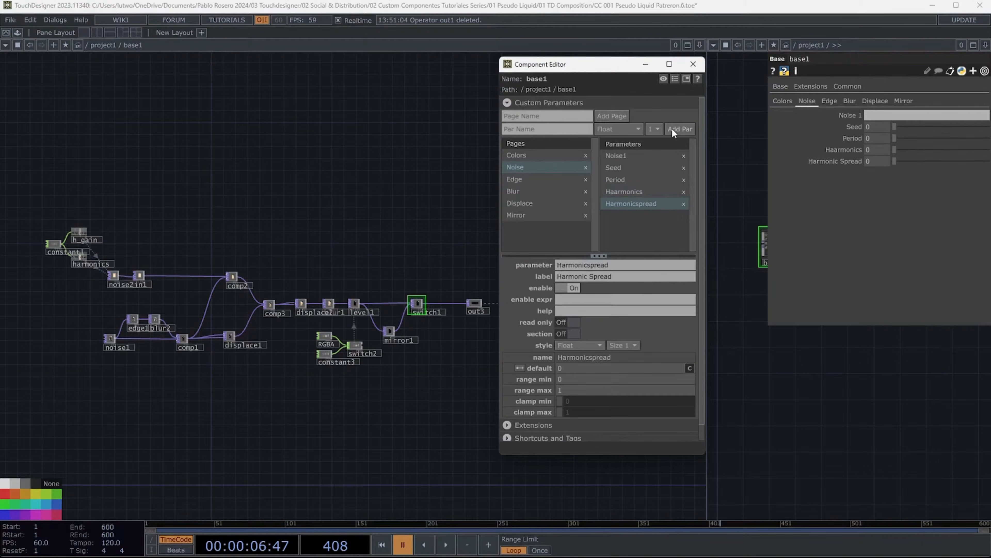
- Add a Float parameter named Harmonic Gain to the Noise page
{"action": "type", "text": "Haarmo"}
{"action": "key", "text": "BackSpace"}
{"action": "key", "text": "BackSpace"}
{"action": "key", "text": "BackSpace"}
{"action": "key", "text": "BackSpace"}
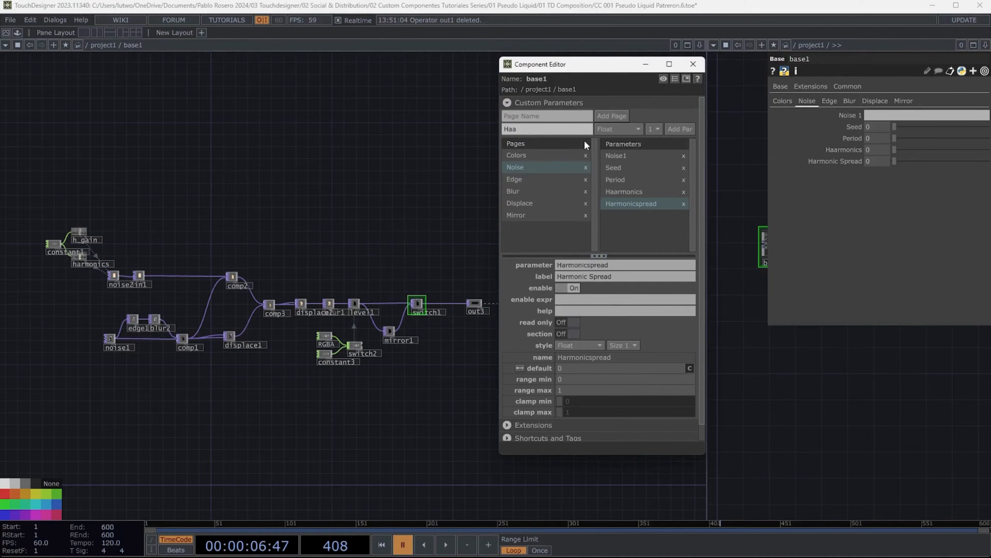
{"action": "type", "text": "rmonic Gain"}
{"action": "key", "text": "Return"}
- Add Float parameters named Exponent and Amplitud to the Noise page
{"action": "type", "text": "E"}
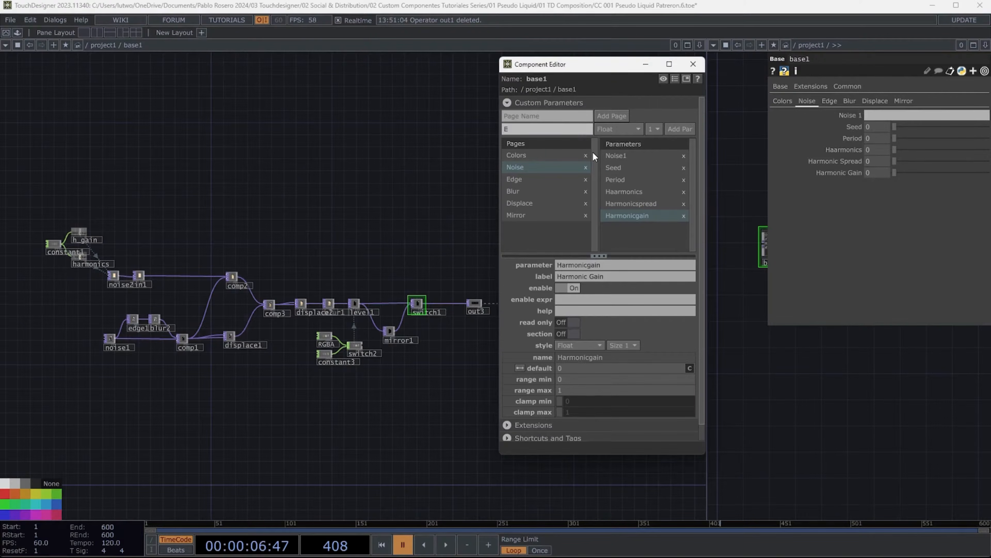
{"action": "type", "text": "xponent"}
{"action": "left_click", "coordinate": [675, 130]}
{"action": "type", "text": "Ampli"}
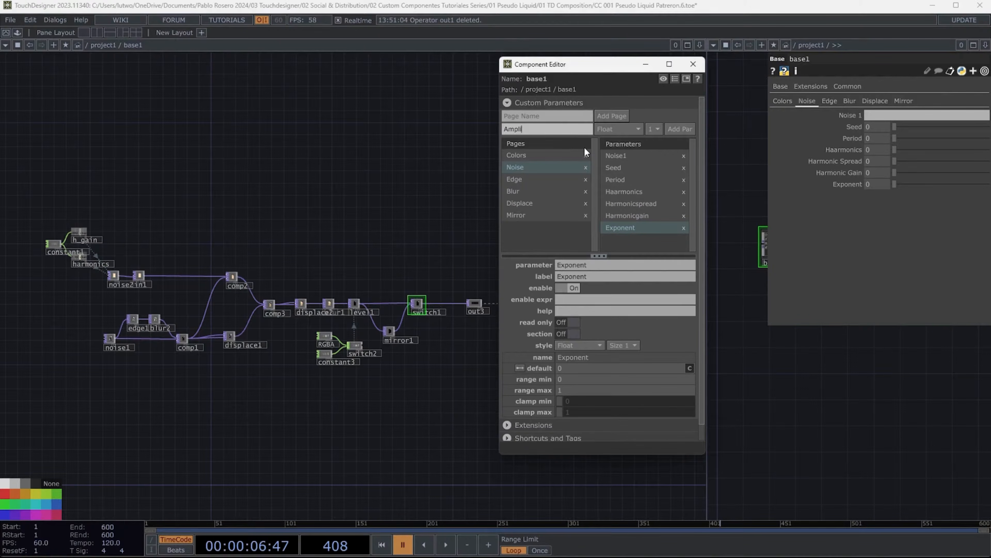
{"action": "type", "text": "tud"}
{"action": "left_click", "coordinate": [680, 129]}
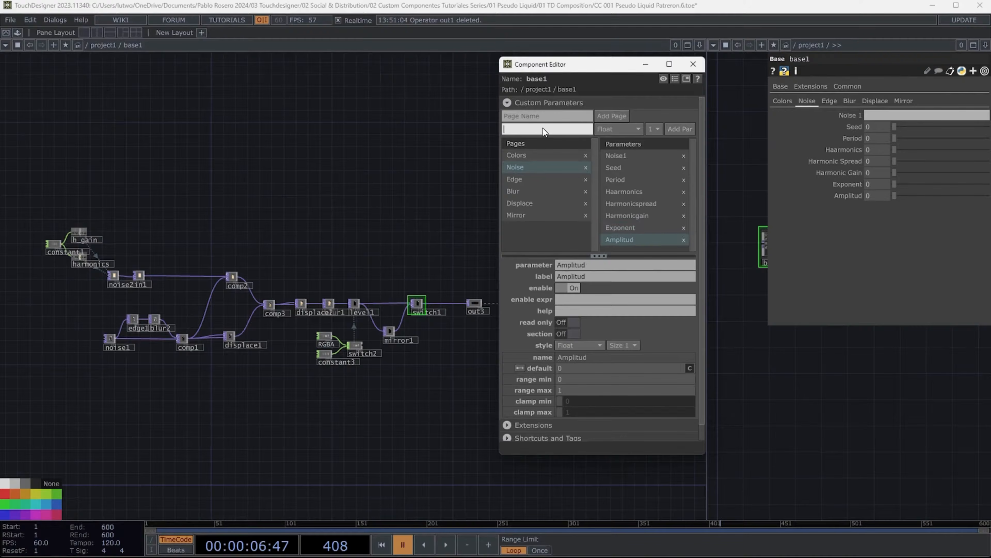
- Add Float parameters named Offset and Translate to the Noise page
{"action": "type", "text": "Offset"}
{"action": "left_click", "coordinate": [672, 129]}
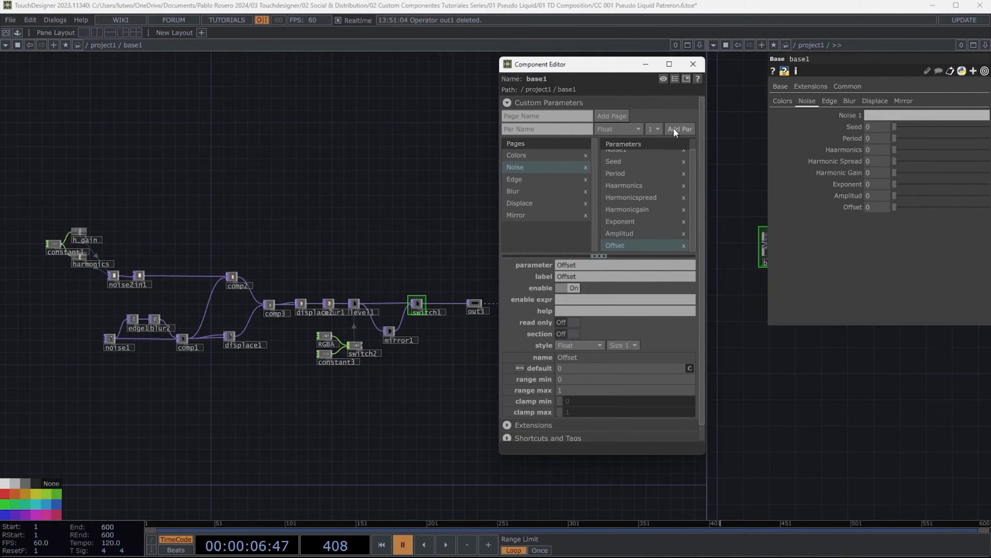
{"action": "type", "text": "Translate"}
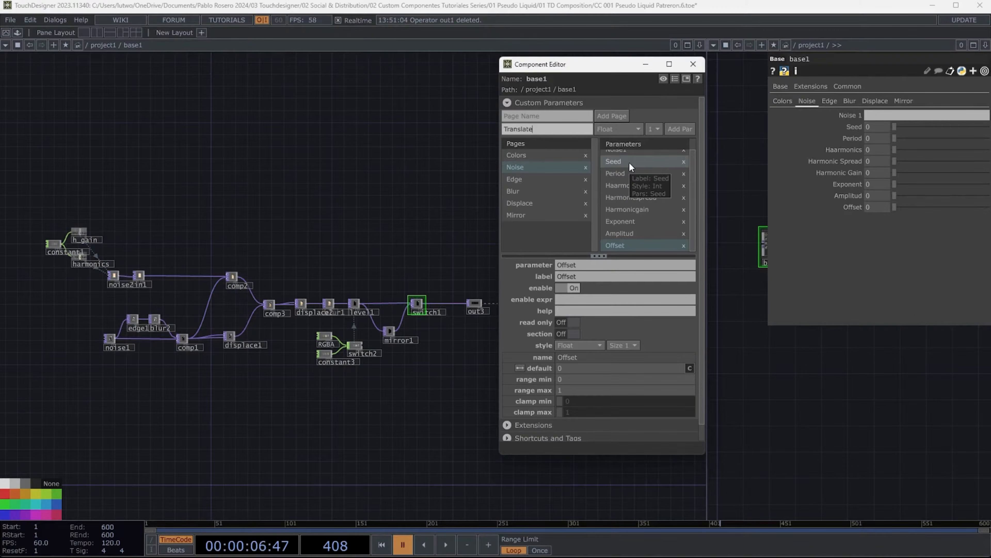
{"action": "left_click", "coordinate": [678, 128]}
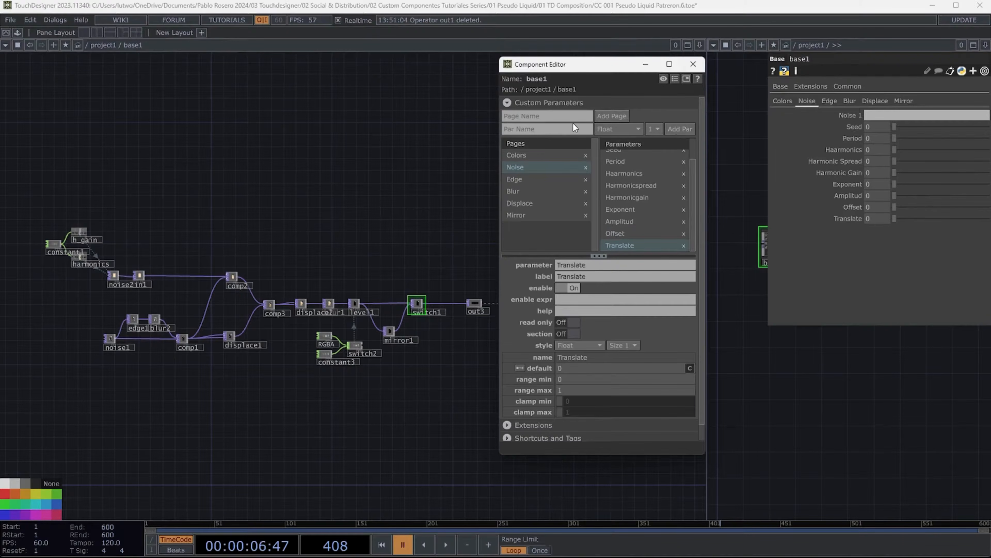
- Add a Str parameter named Noise 2 to the Noise page
{"action": "left_click", "coordinate": [570, 129]}
{"action": "type", "text": "Noise 2"}
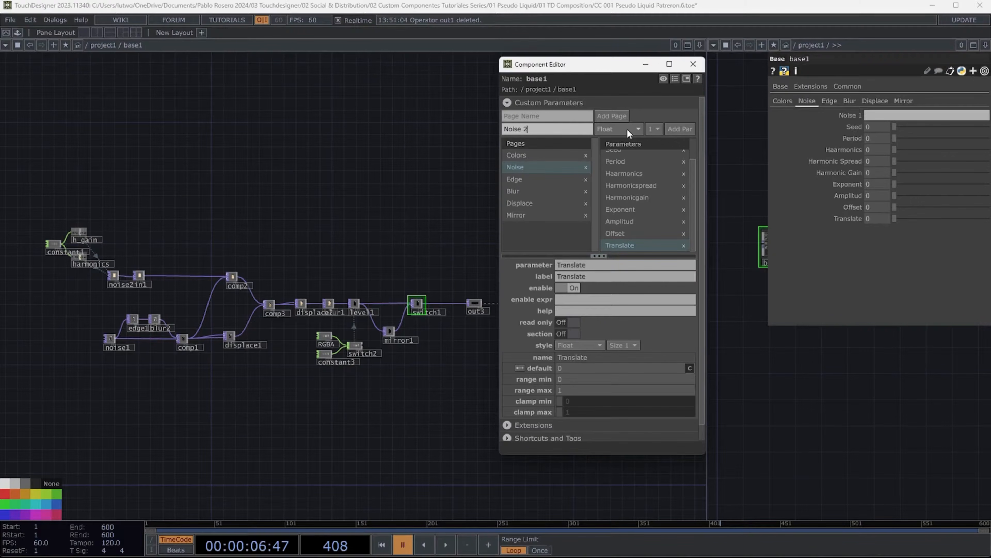
{"action": "left_click", "coordinate": [627, 128]}
{"action": "left_click", "coordinate": [650, 234]}
{"action": "left_click", "coordinate": [681, 129]}
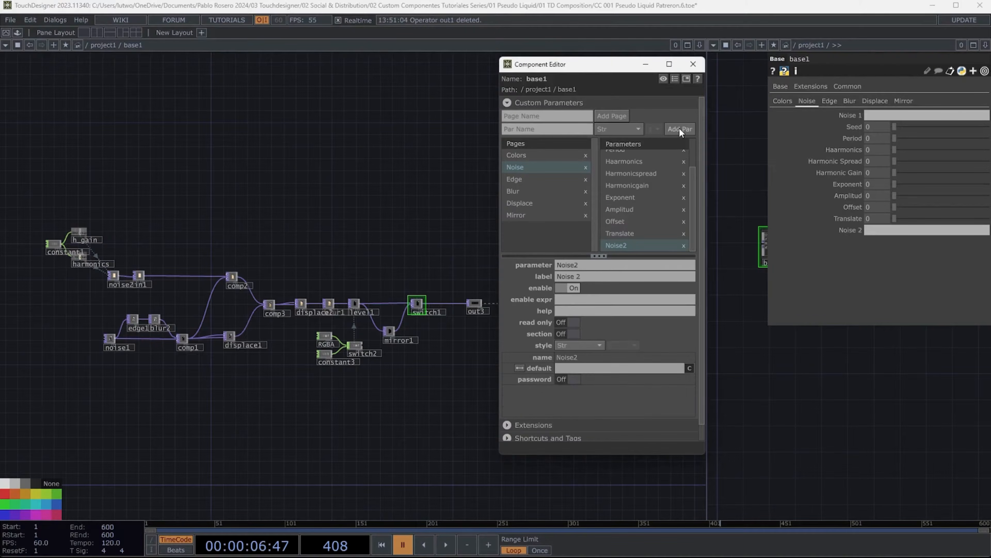
- Add another Int parameter named Seed to the Noise page for the second noise
{"action": "left_click", "coordinate": [546, 129]}
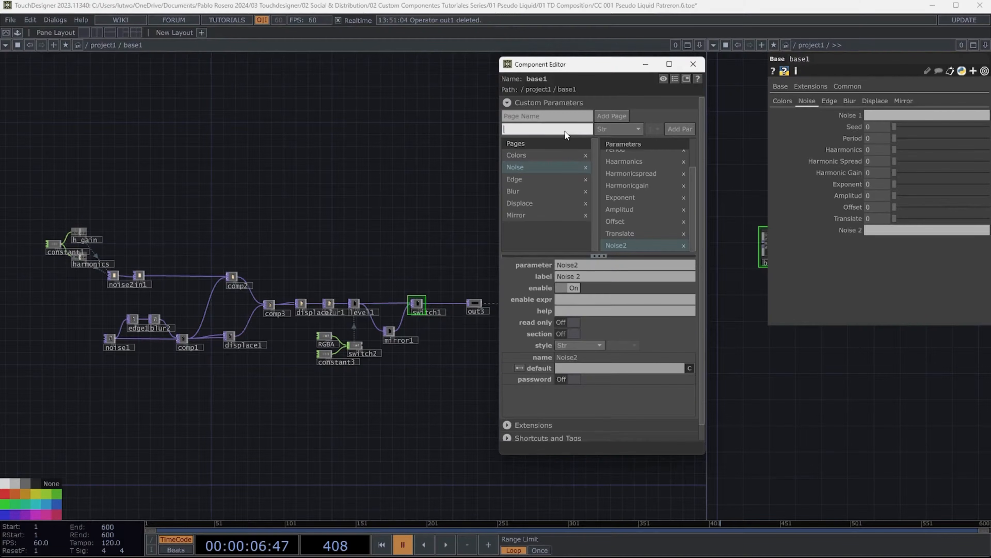
{"action": "type", "text": "Seed"}
{"action": "left_click", "coordinate": [619, 130]}
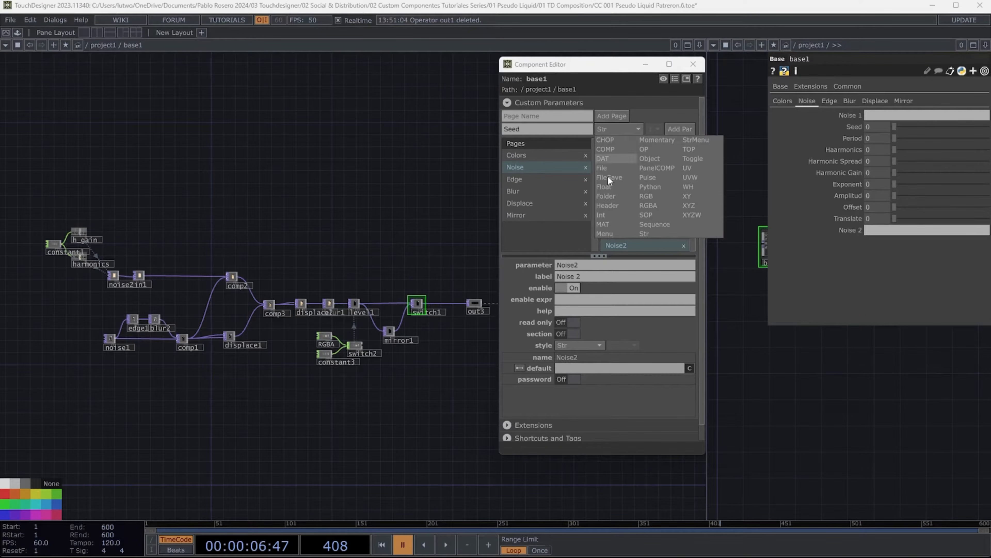
{"action": "left_click", "coordinate": [607, 212]}
{"action": "left_click", "coordinate": [679, 129]}
- Add Float parameters named Global Harmonics and Offset2 to the Noise page
{"action": "left_click", "coordinate": [541, 129]}
{"action": "type", "text": "Gl"}
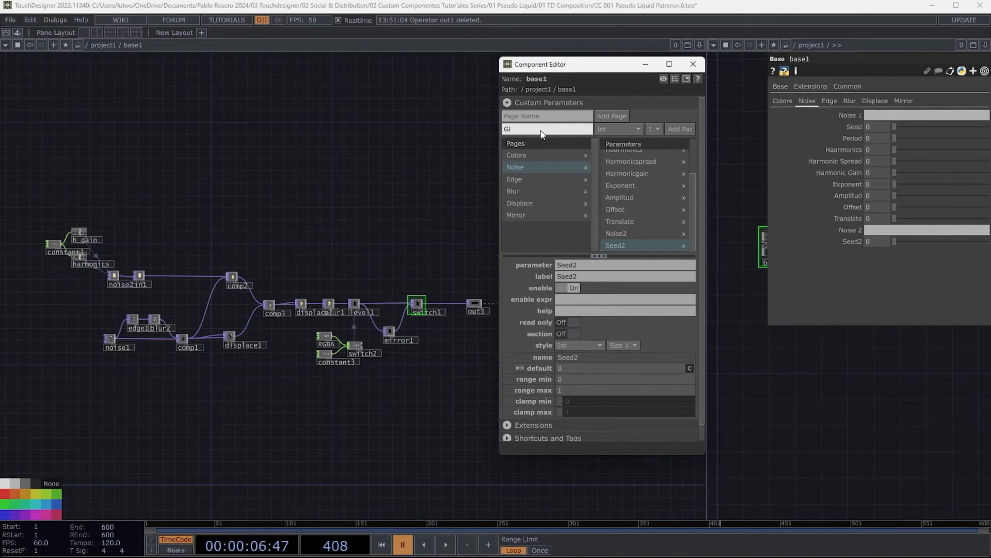
{"action": "type", "text": "obal Harmonics"}
{"action": "left_click", "coordinate": [607, 128]}
{"action": "left_click", "coordinate": [610, 188]}
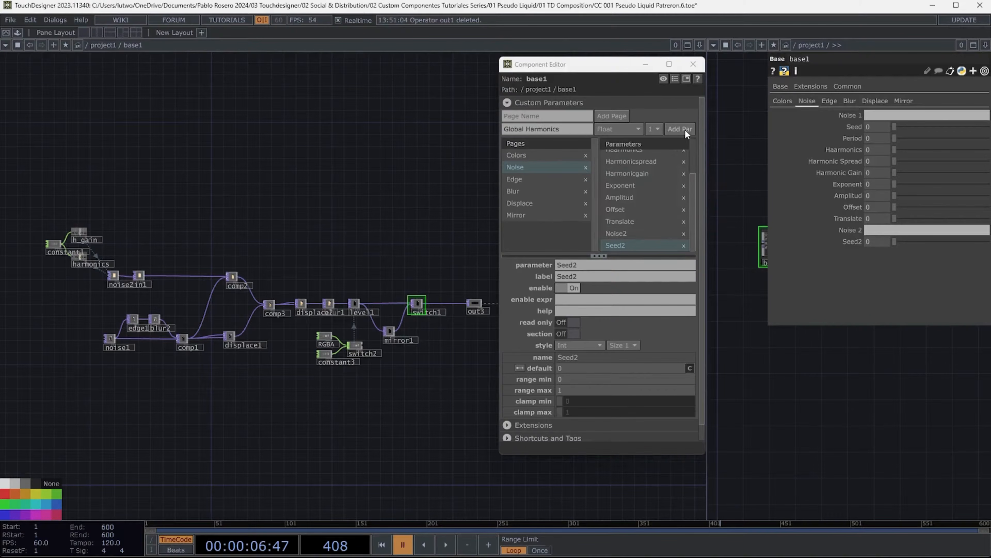
{"action": "left_click", "coordinate": [680, 129]}
{"action": "left_click", "coordinate": [557, 125]}
{"action": "type", "text": "Offset2"}
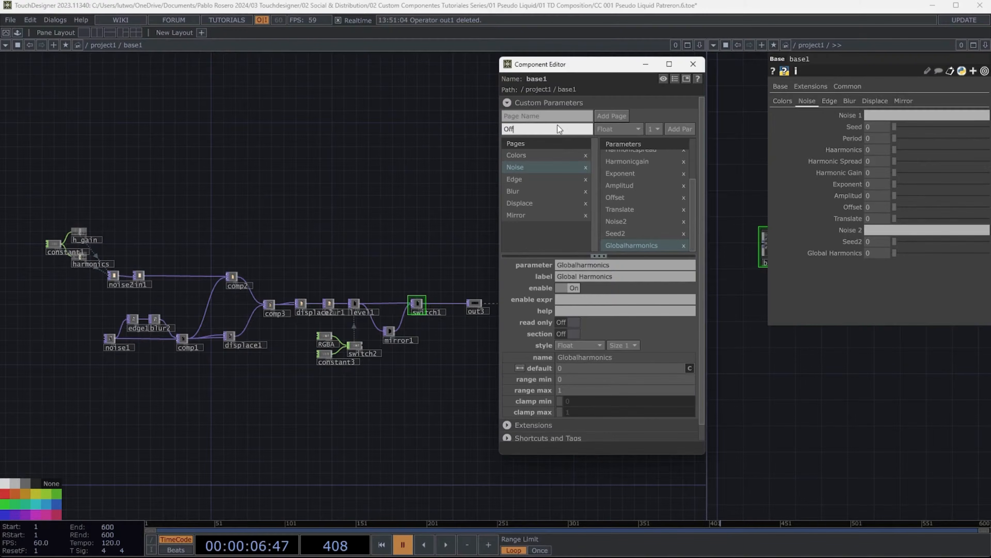
{"action": "left_click", "coordinate": [680, 128]}
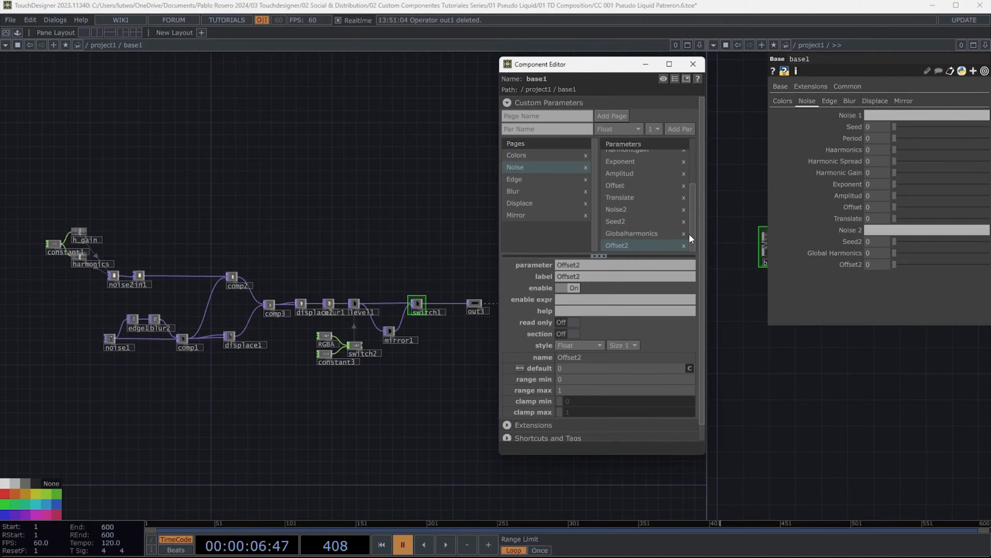
- On the Edge page, add a Float parameter named Black Level
{"action": "left_click_drag", "start_coordinate": [691, 197], "coordinate": [694, 146]}
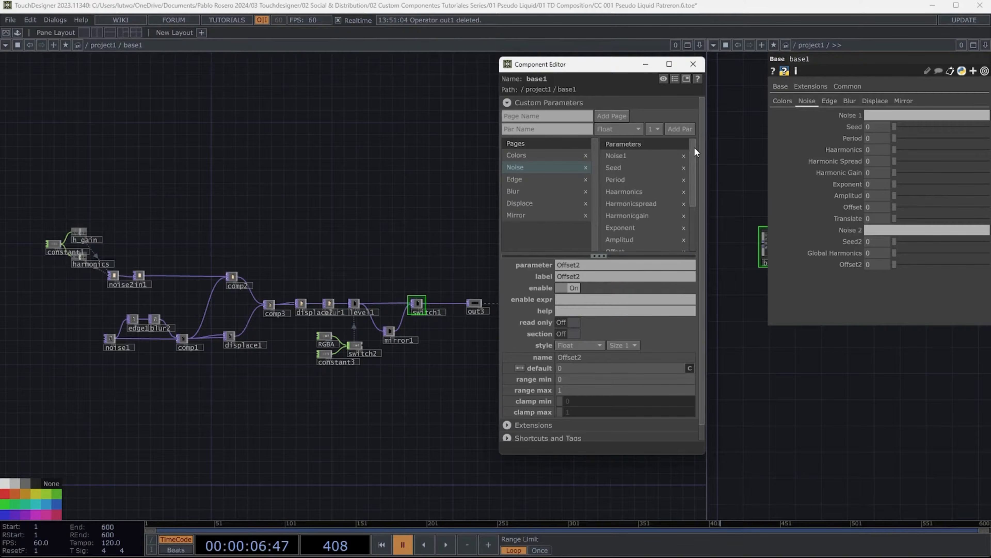
{"action": "left_click", "coordinate": [829, 101]}
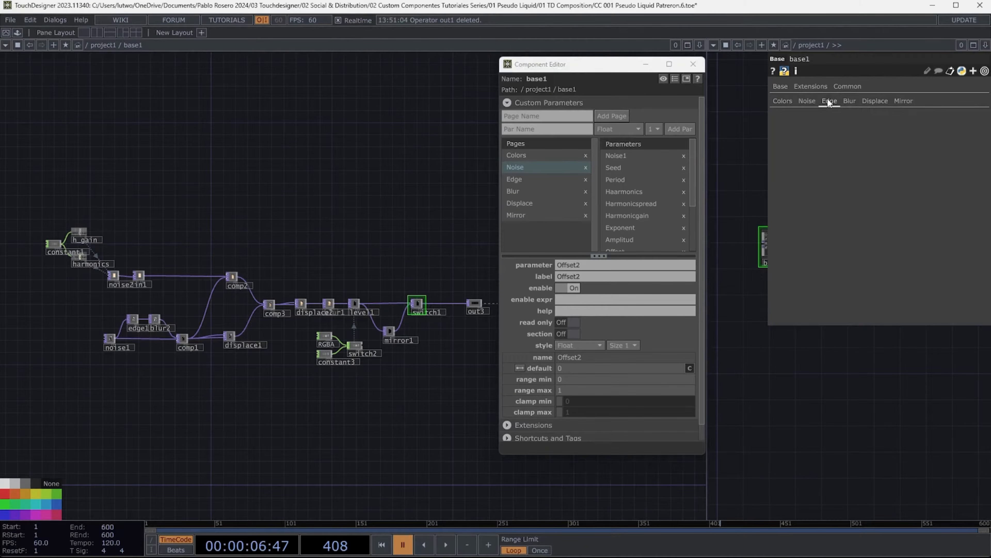
{"action": "left_click", "coordinate": [517, 179]}
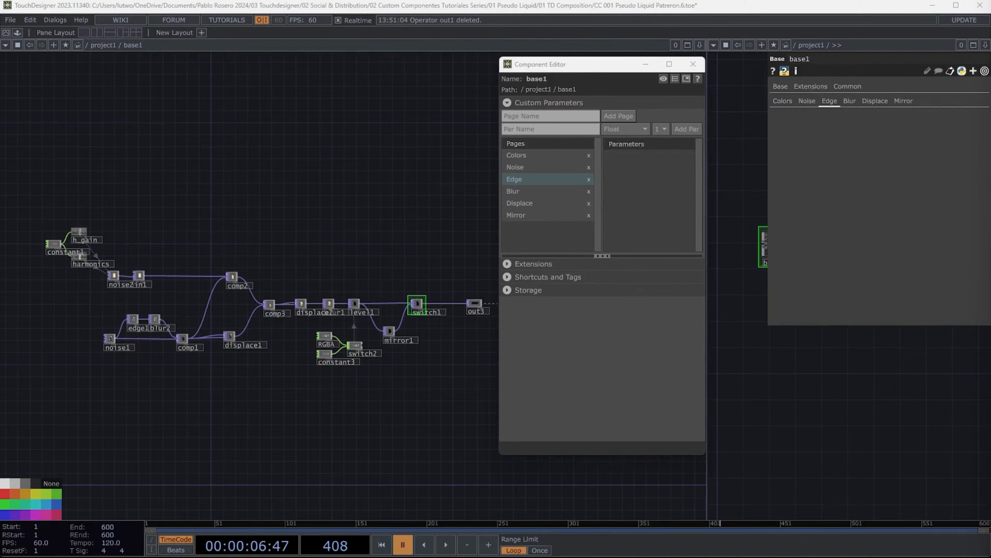
{"action": "left_click", "coordinate": [562, 129]}
{"action": "type", "text": "B"}
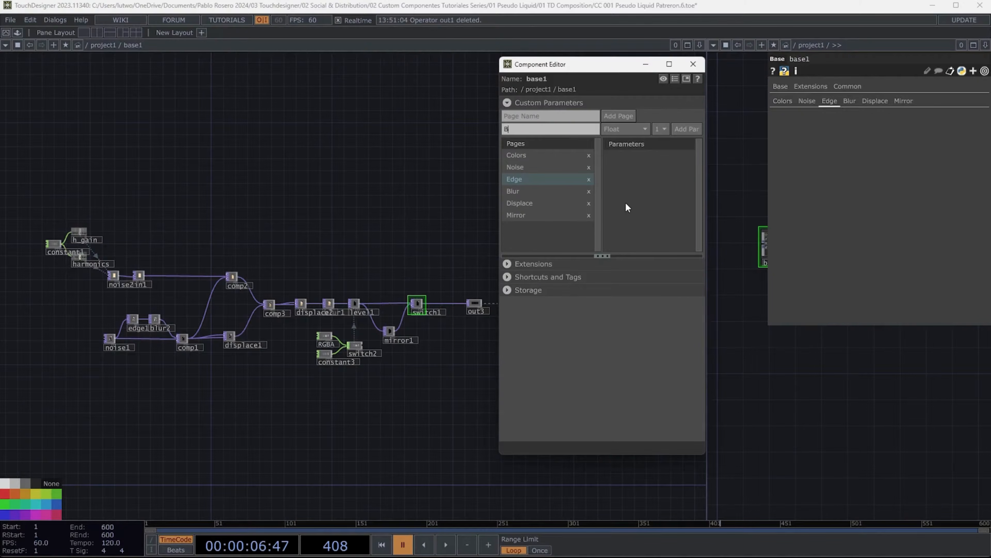
{"action": "type", "text": "lack Level"}
{"action": "left_click", "coordinate": [687, 128]}
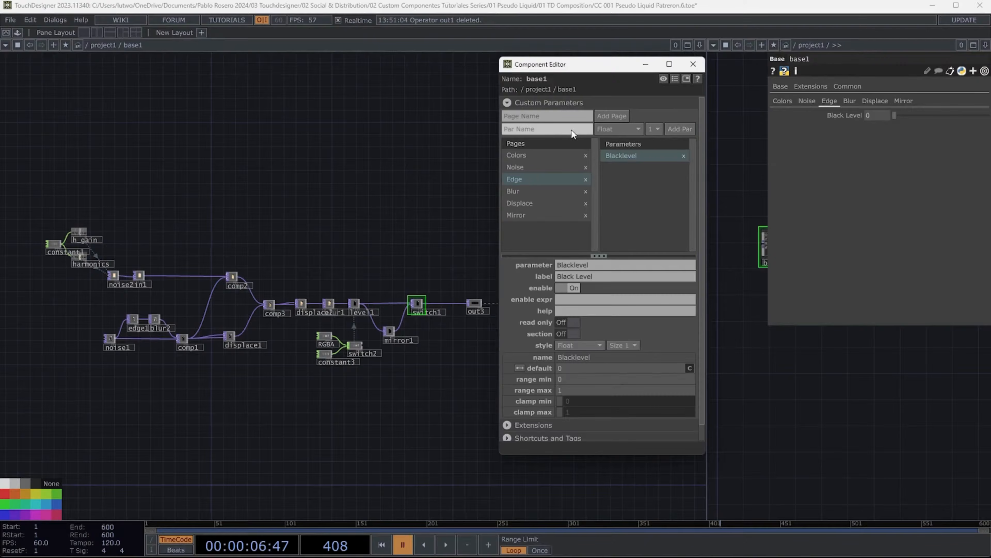
- Add Int parameters named Strenght and Sample Step to the Edge page
{"action": "type", "text": "Strenght"}
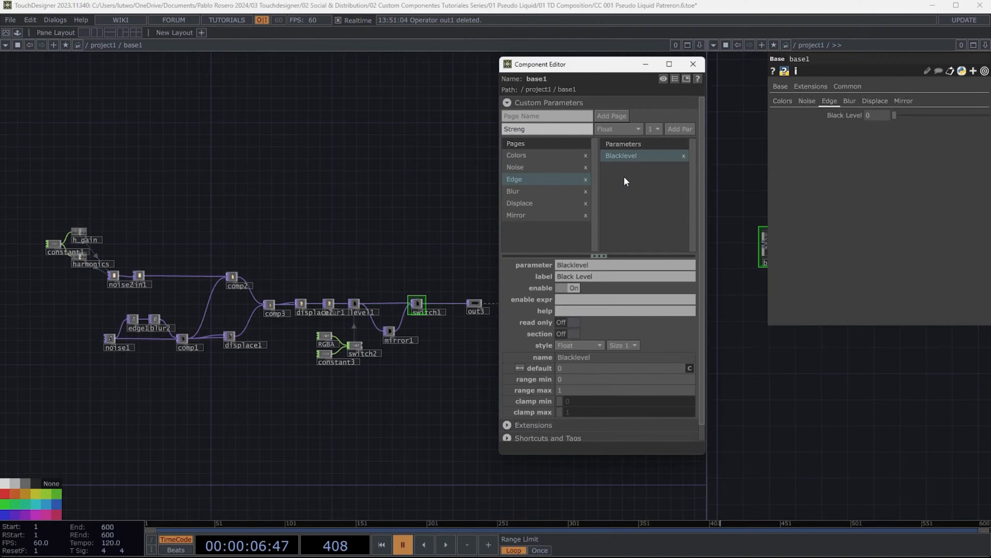
{"action": "left_click", "coordinate": [617, 129]}
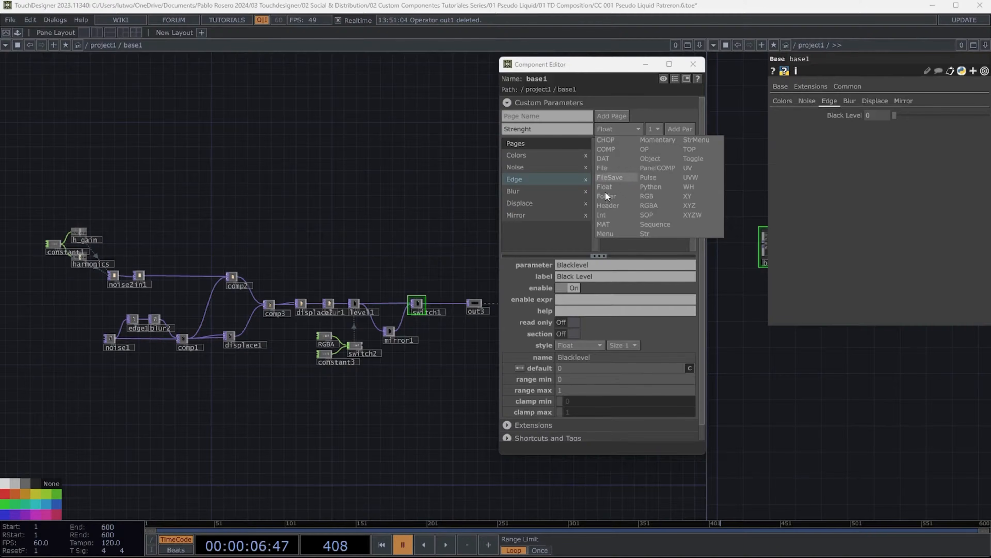
{"action": "left_click", "coordinate": [603, 216]}
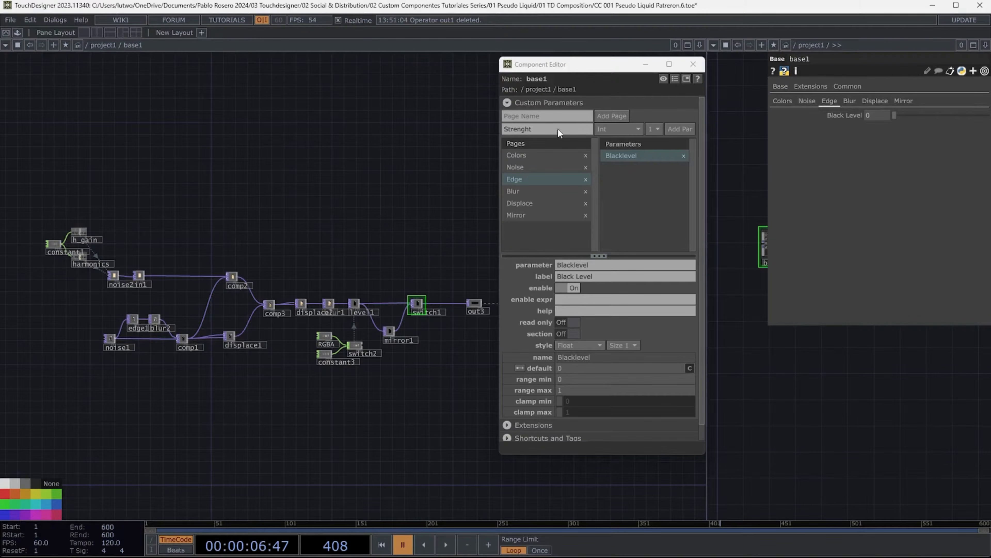
{"action": "left_click", "coordinate": [684, 130]}
{"action": "left_click", "coordinate": [533, 129]}
{"action": "type", "text": "Sample Step"}
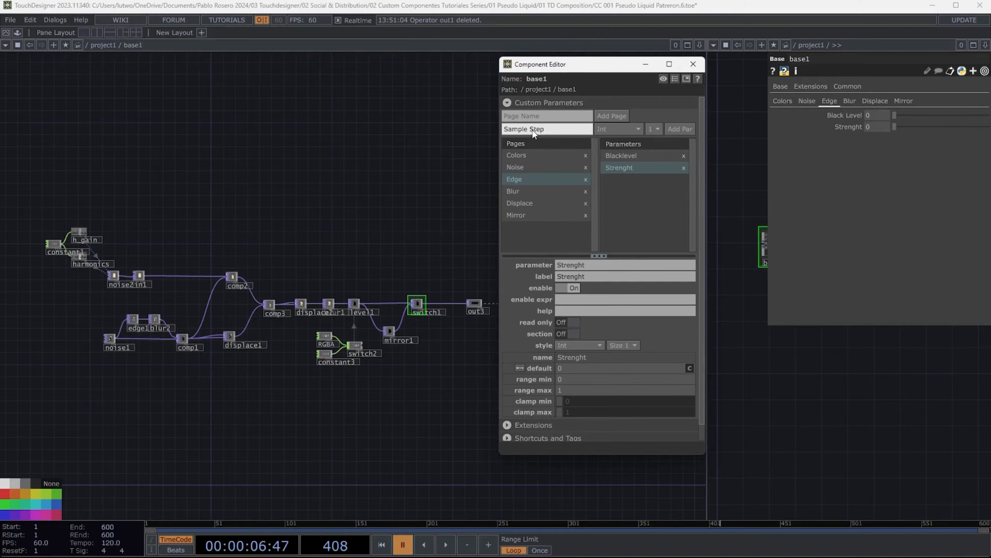
{"action": "left_click", "coordinate": [680, 130]}
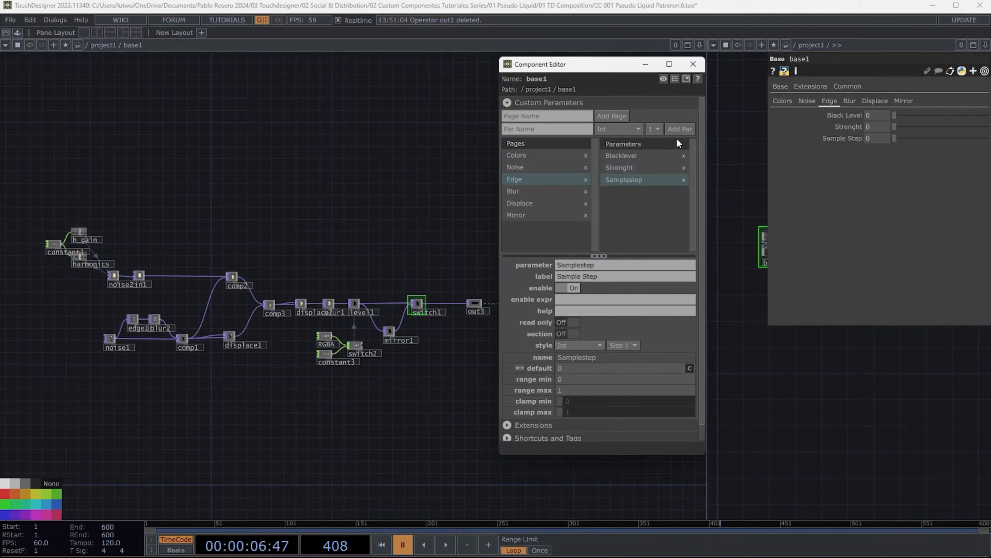
- On the Blur page, add a Str parameter named Blur 1
{"action": "left_click", "coordinate": [518, 191]}
{"action": "left_click", "coordinate": [548, 130]}
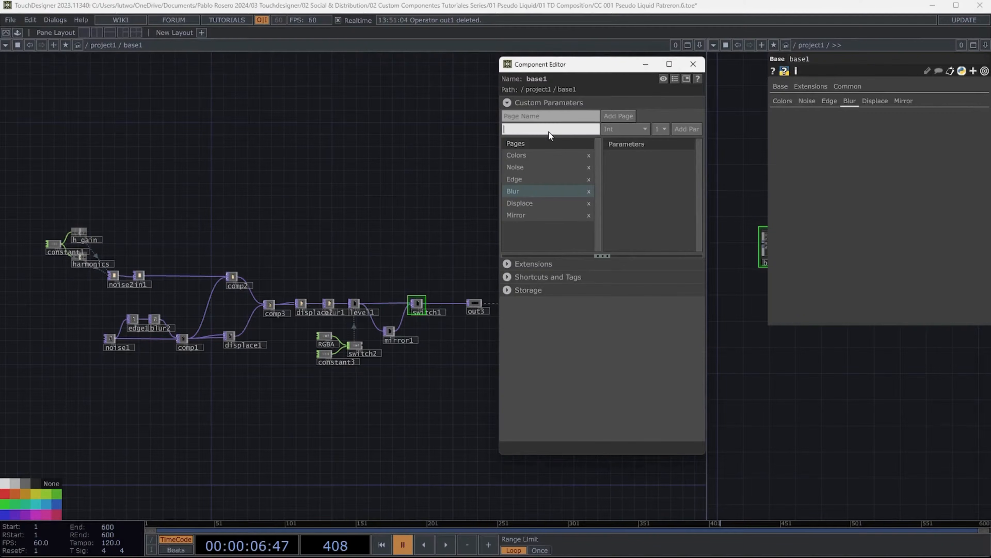
{"action": "type", "text": "Blur 1"}
{"action": "left_click", "coordinate": [615, 130]}
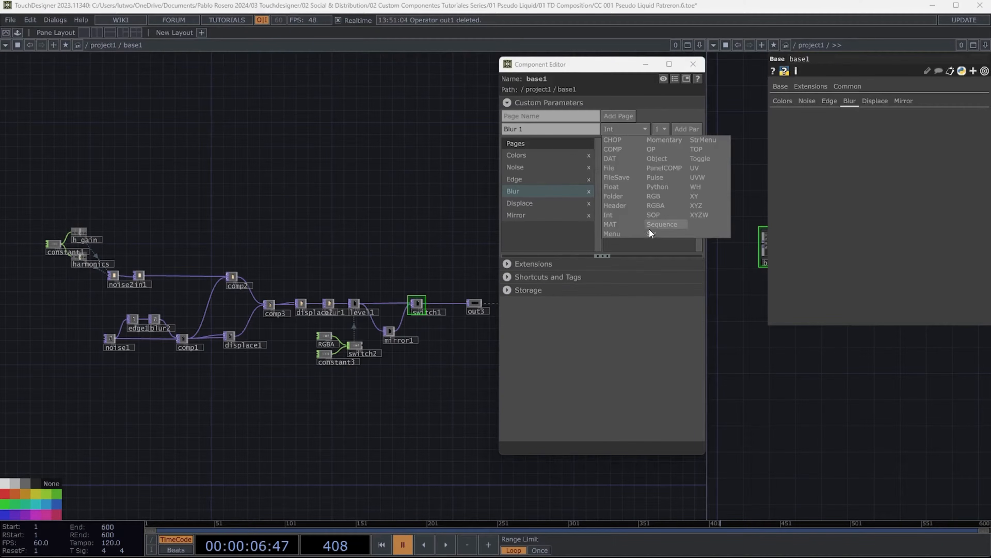
{"action": "left_click", "coordinate": [650, 232]}
{"action": "left_click", "coordinate": [622, 129]}
{"action": "left_click", "coordinate": [685, 130]}
- Add Int parameters named Pre-Shrink 1 and Filter Size 1 to the Blur page
{"action": "left_click", "coordinate": [545, 131]}
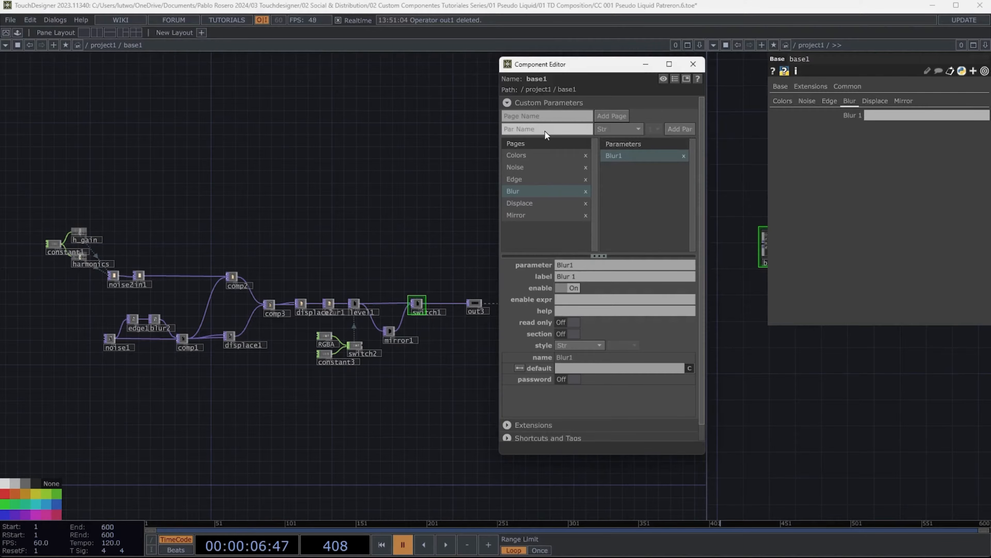
{"action": "type", "text": "Ore-"}
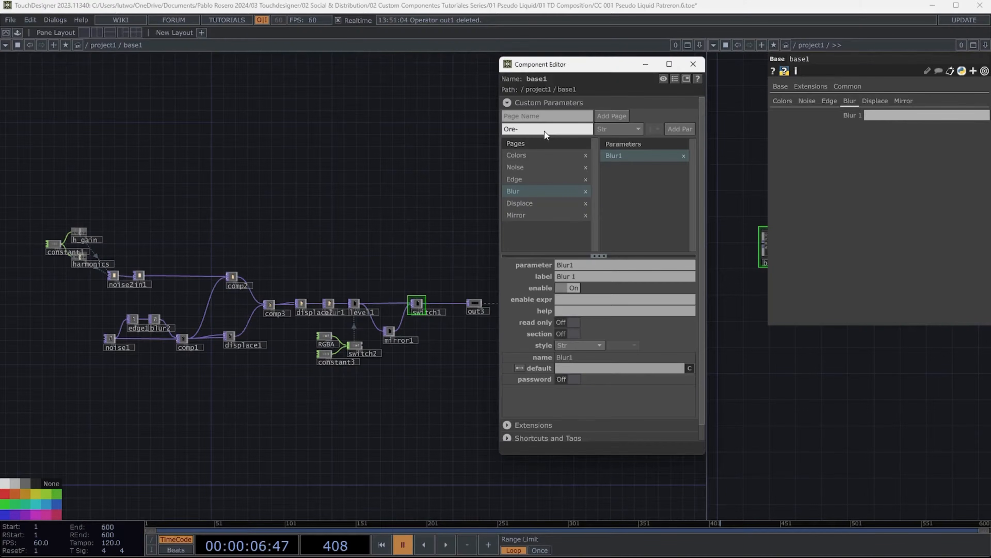
{"action": "key", "text": "BackSpace"}
{"action": "key", "text": "BackSpace"}
{"action": "key", "text": "BackSpace"}
{"action": "type", "text": "Pre"}
{"action": "left_click", "coordinate": [627, 125]}
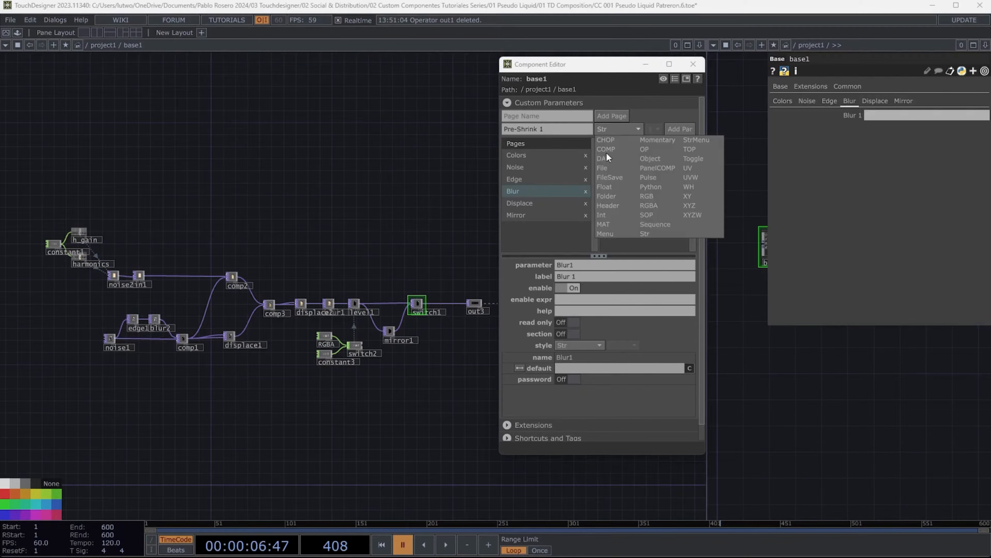
{"action": "left_click", "coordinate": [609, 215]}
{"action": "left_click", "coordinate": [682, 128]}
{"action": "left_click", "coordinate": [551, 131]}
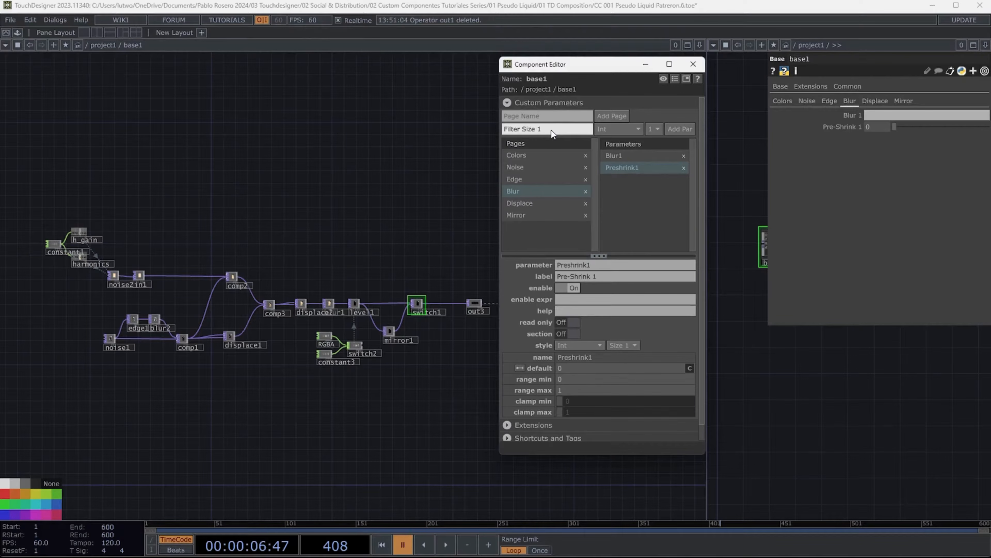
{"action": "left_click", "coordinate": [680, 129]}
- Add a Str parameter named Blur 2 to the Blur page
{"action": "left_click", "coordinate": [568, 130]}
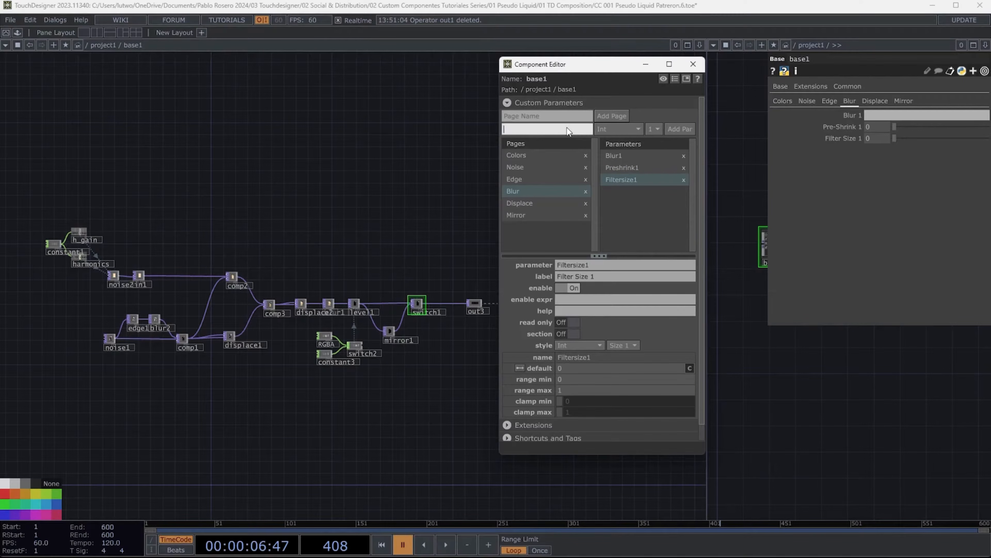
{"action": "type", "text": "Blur 2"}
{"action": "left_click", "coordinate": [625, 129]}
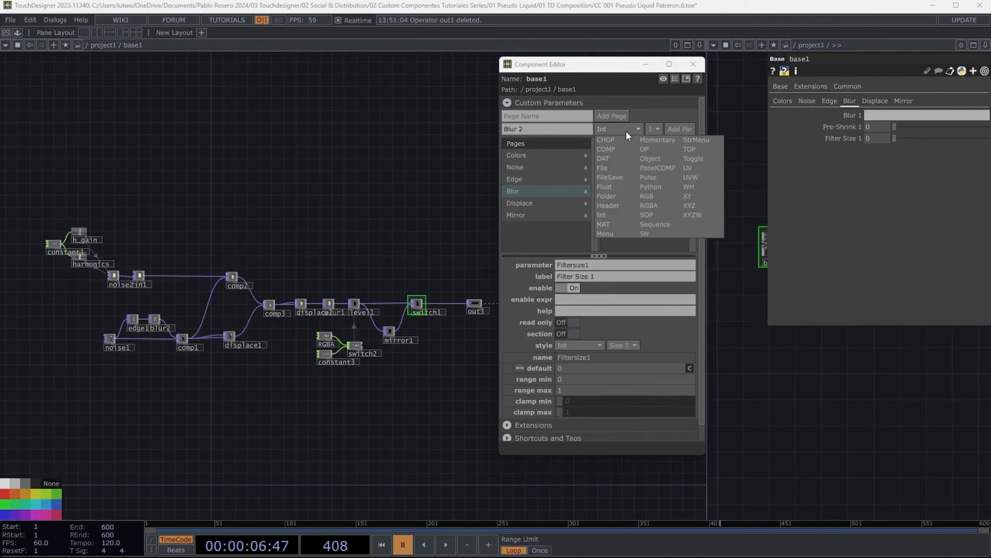
{"action": "left_click", "coordinate": [649, 234]}
{"action": "left_click", "coordinate": [673, 128]}
- Add Int parameters named Pre-Shrink 2 and Filter Size 2 to the Blur page
{"action": "left_click", "coordinate": [561, 132]}
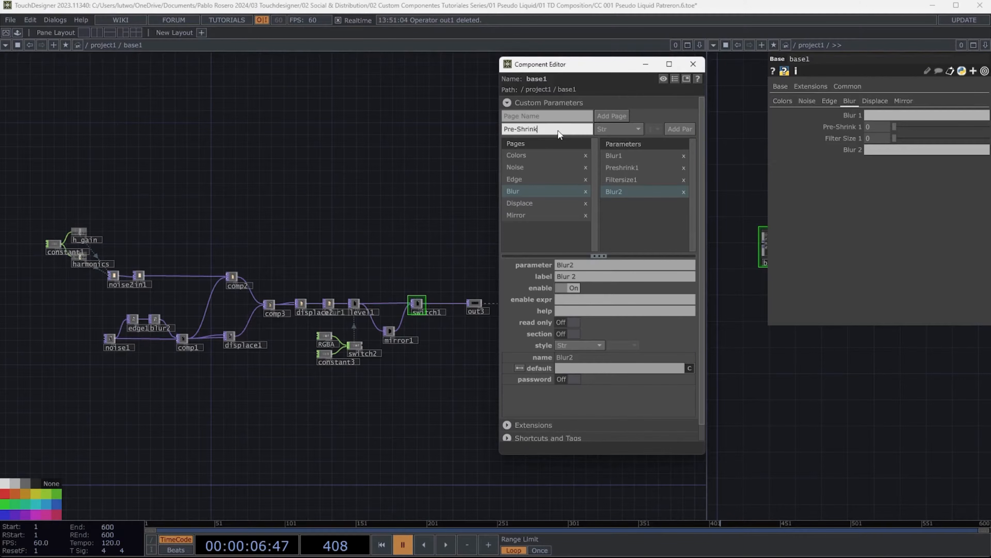
{"action": "type", "text": "Pre-Shrink 2"}
{"action": "left_click", "coordinate": [608, 128]}
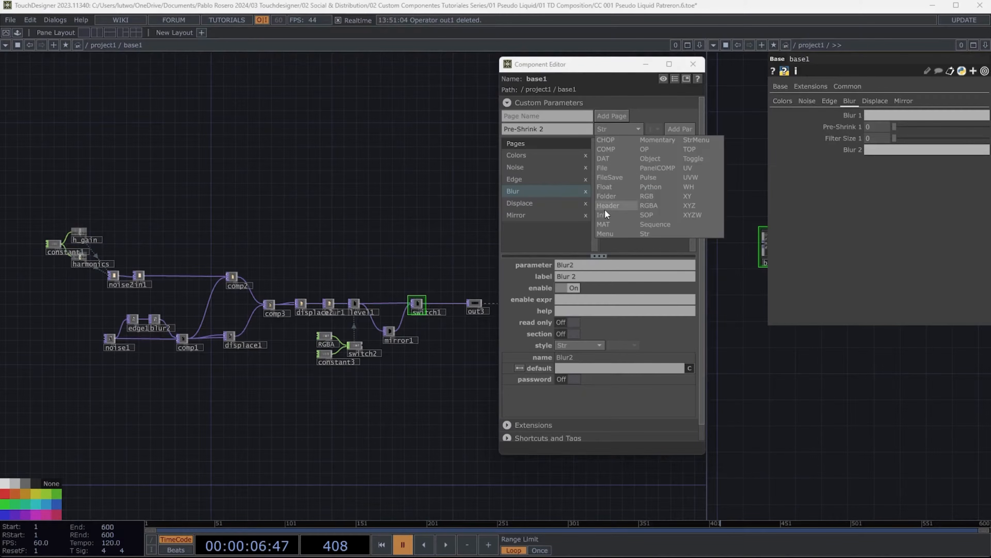
{"action": "left_click", "coordinate": [616, 210]}
{"action": "left_click", "coordinate": [693, 129]}
{"action": "left_click", "coordinate": [583, 129]}
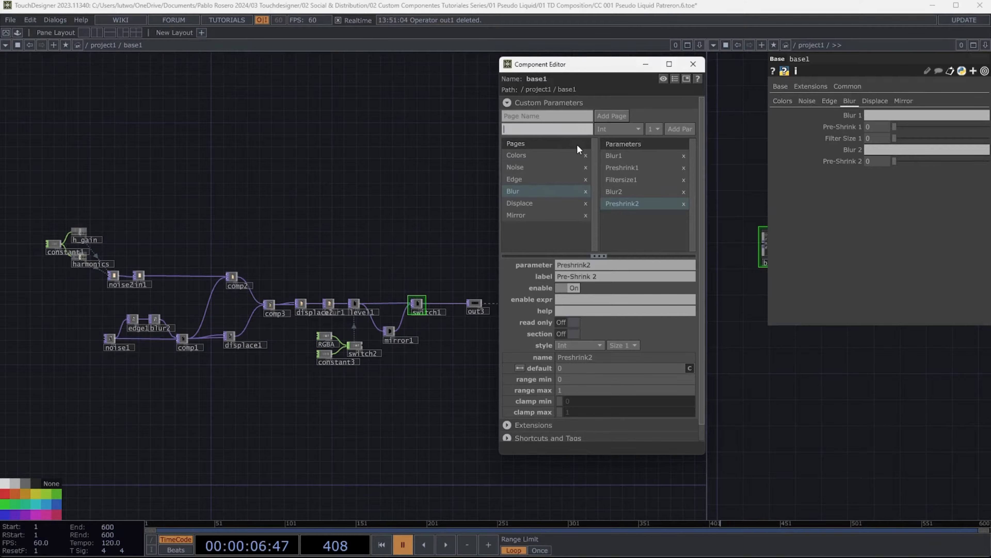
{"action": "type", "text": "Filter Size 2"}
{"action": "left_click", "coordinate": [681, 129]}
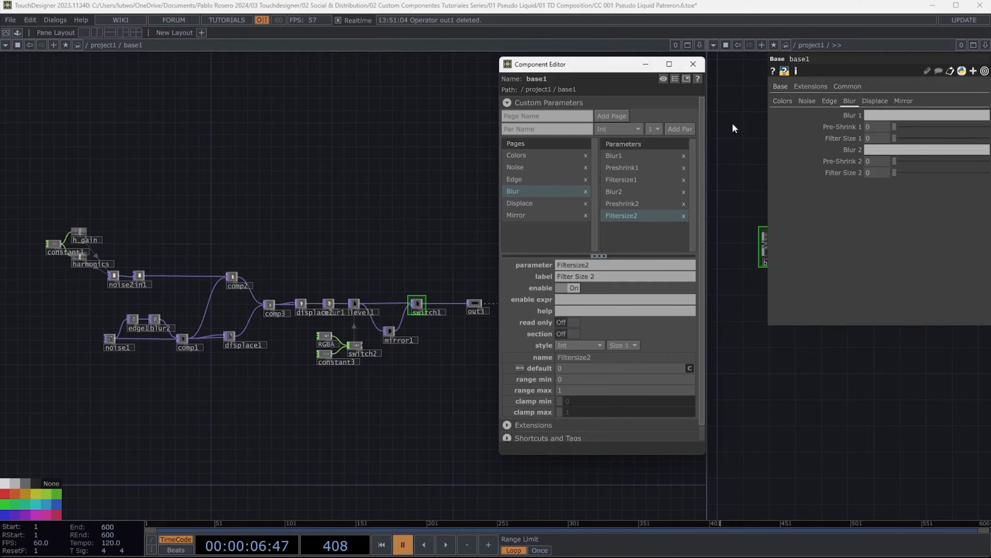
- On the Displace page, add Float parameters named UV Weight 1 and UV Weight 2
{"action": "left_click", "coordinate": [875, 100]}
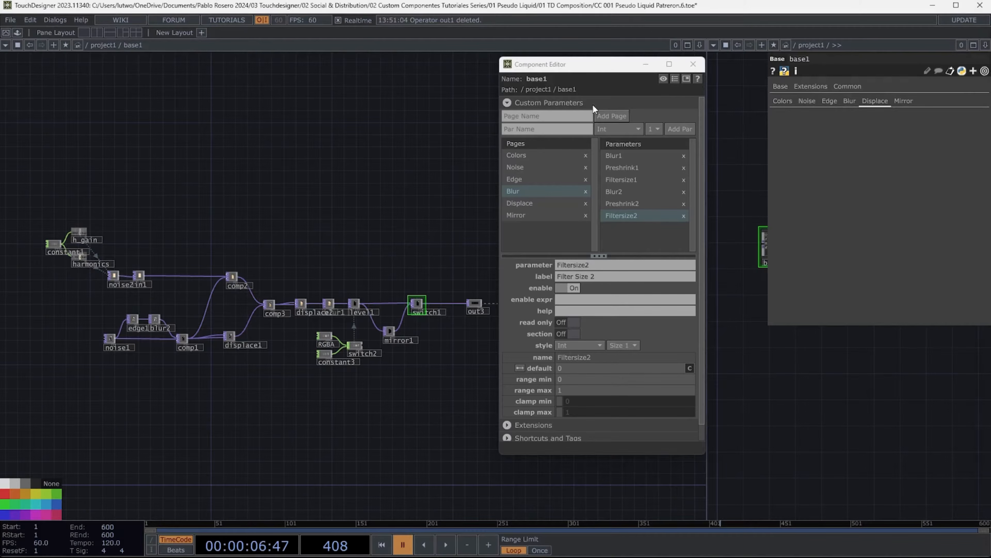
{"action": "left_click", "coordinate": [521, 202]}
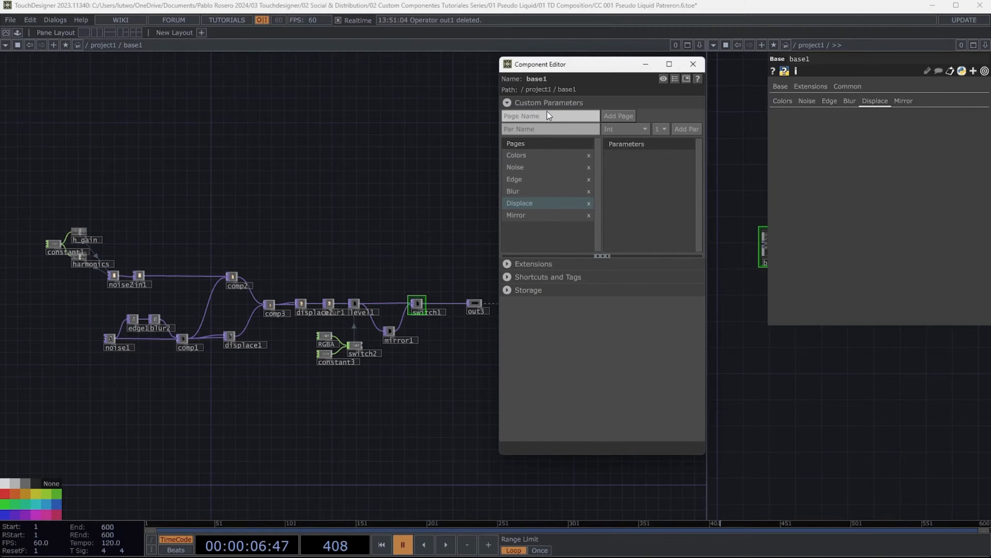
{"action": "left_click", "coordinate": [542, 128]}
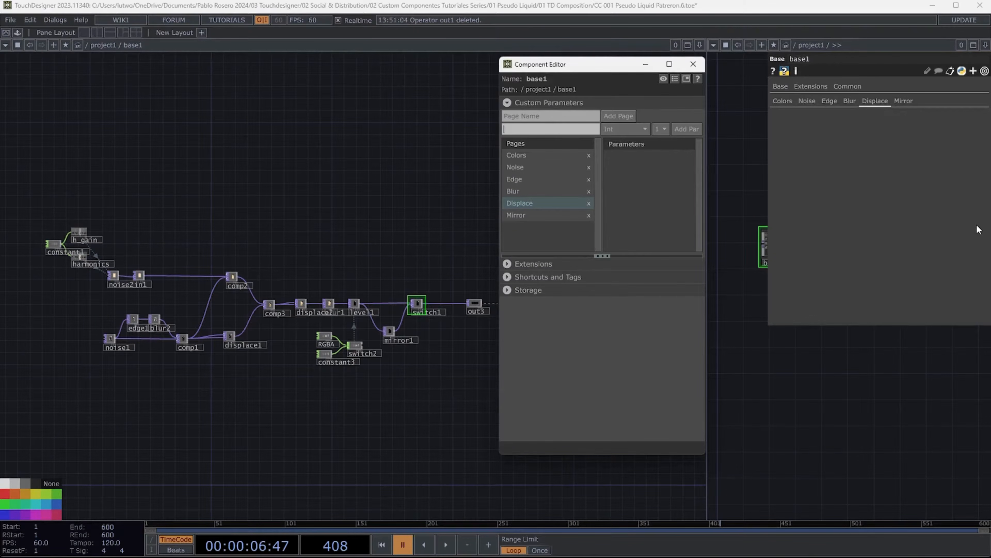
{"action": "key", "text": "space"}
{"action": "type", "text": "UV W"}
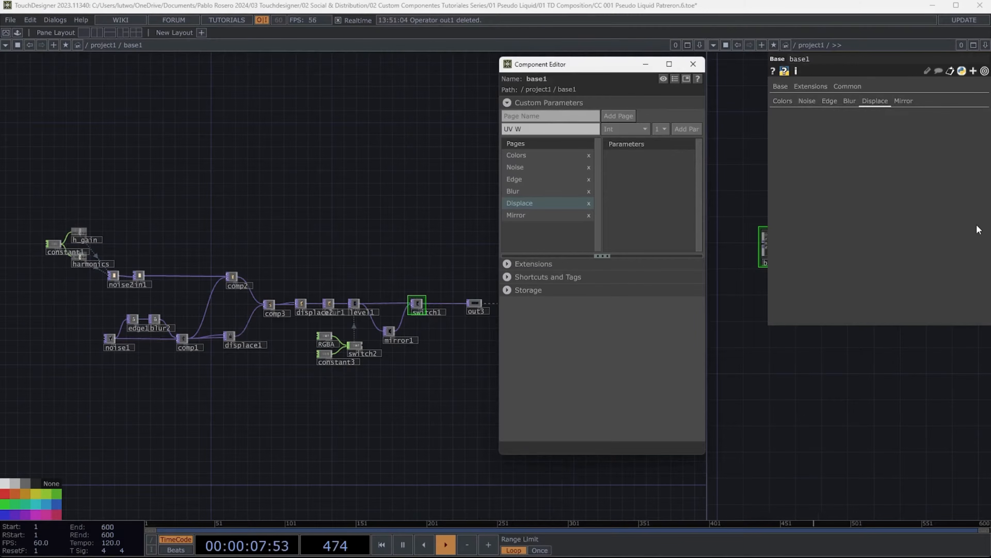
{"action": "type", "text": "ight"}
{"action": "key", "text": "BackSpace"}
{"action": "key", "text": "BackSpace"}
{"action": "type", "text": "eight"}
{"action": "left_click", "coordinate": [642, 130]}
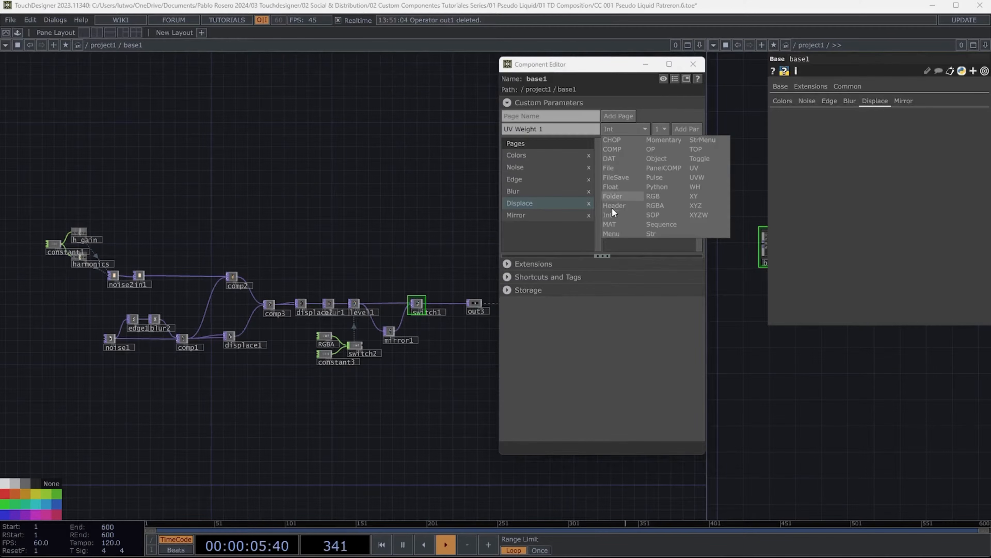
{"action": "left_click", "coordinate": [617, 186]}
{"action": "left_click", "coordinate": [684, 129]}
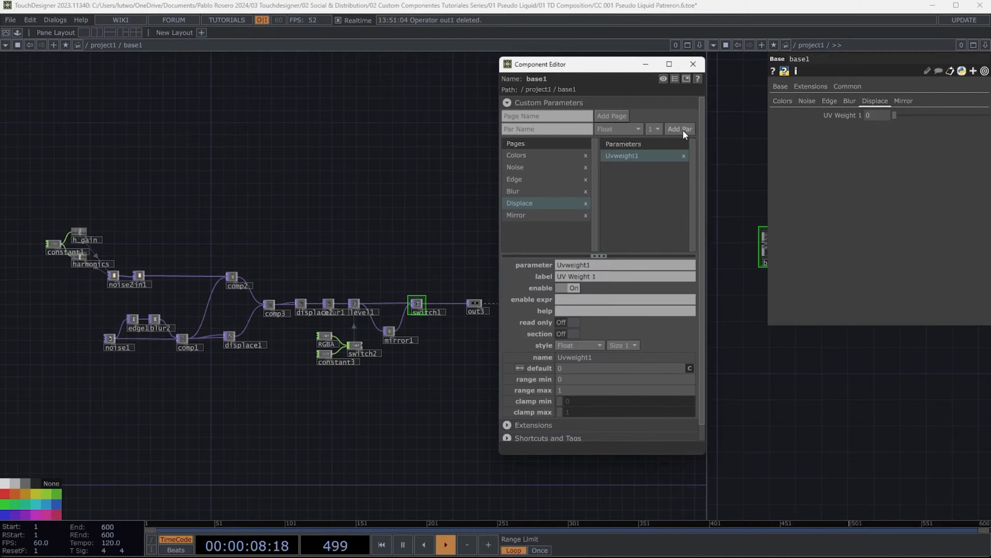
{"action": "left_click", "coordinate": [541, 129]}
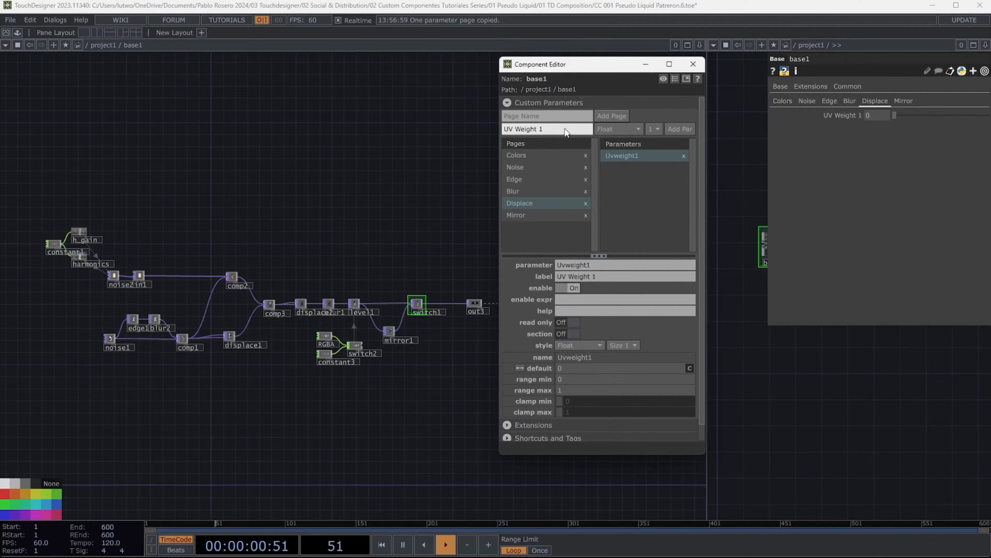
{"action": "left_click", "coordinate": [680, 128]}
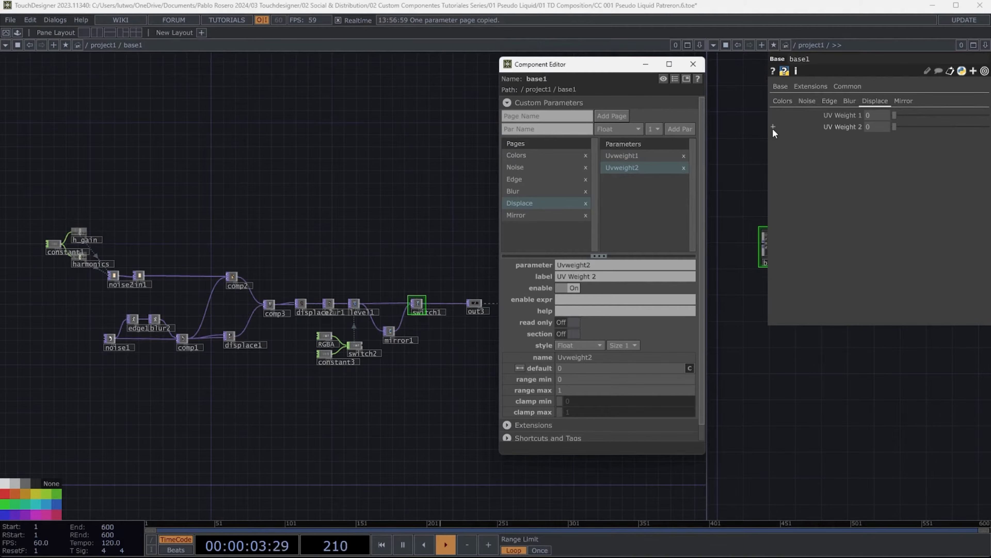
- On the Mirror page, add a Toggle parameter named Mirror Activate
{"action": "left_click", "coordinate": [903, 101]}
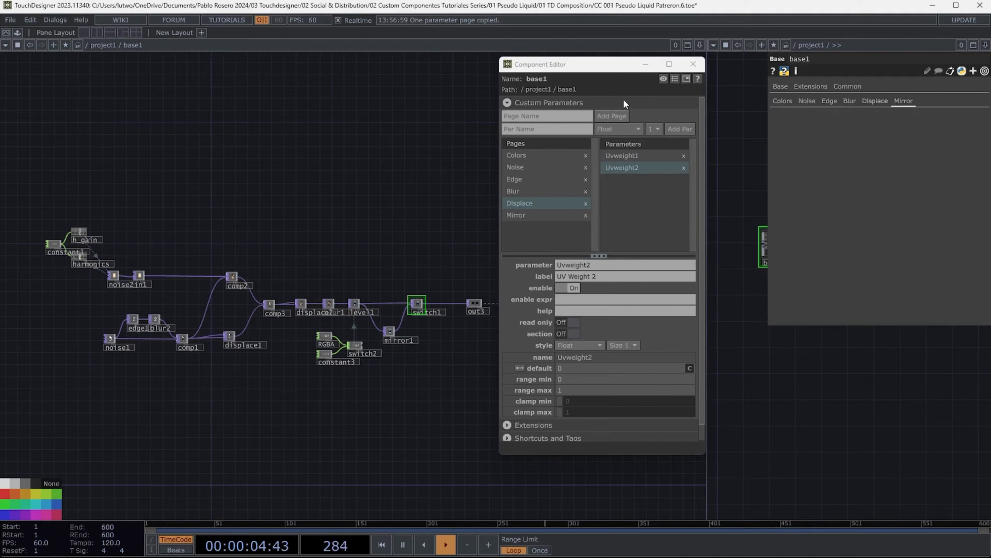
{"action": "left_click", "coordinate": [539, 214]}
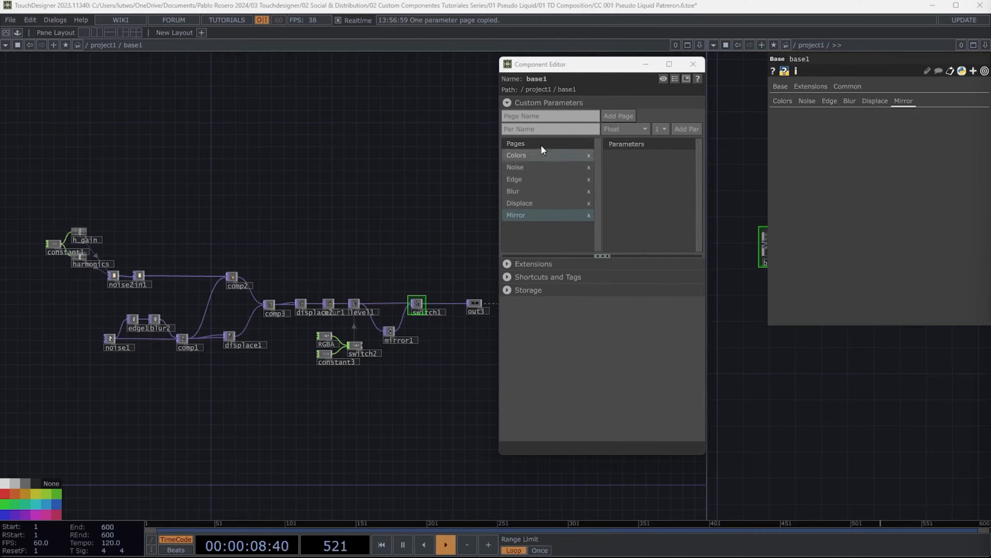
{"action": "left_click", "coordinate": [536, 130]}
{"action": "type", "text": "Mirror"}
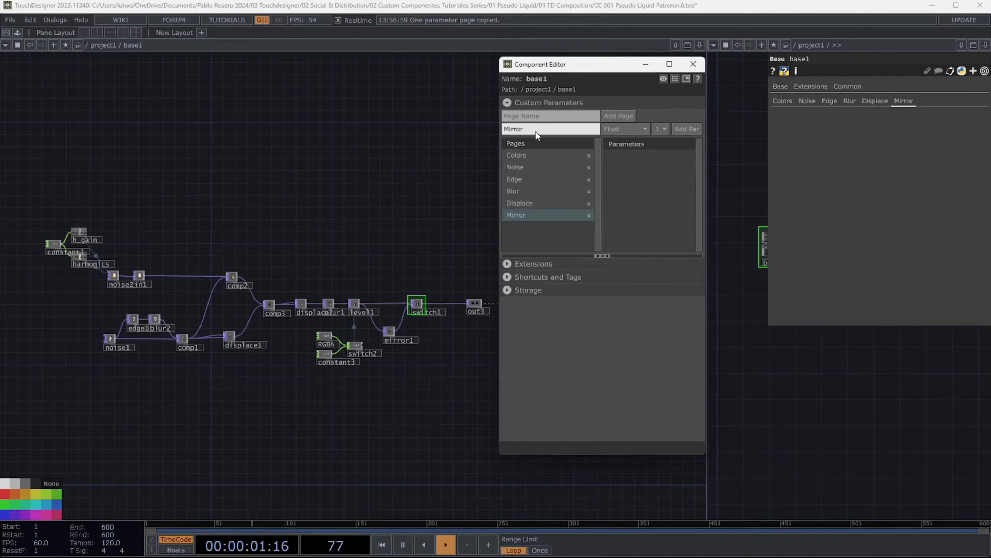
{"action": "type", "text": " Activate"}
{"action": "key", "text": "Return"}
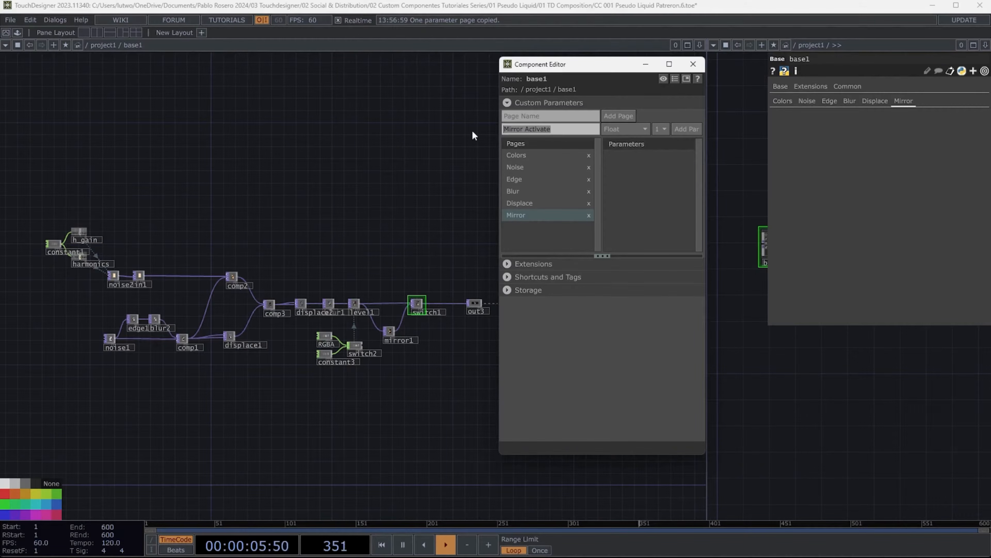
{"action": "left_click", "coordinate": [643, 128]}
{"action": "left_click", "coordinate": [702, 158]}
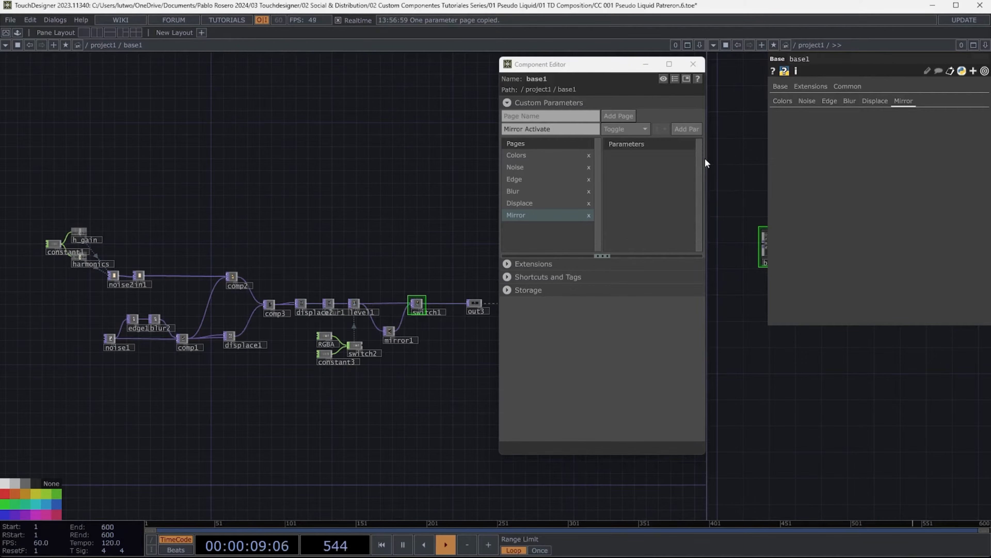
{"action": "left_click", "coordinate": [691, 128]}
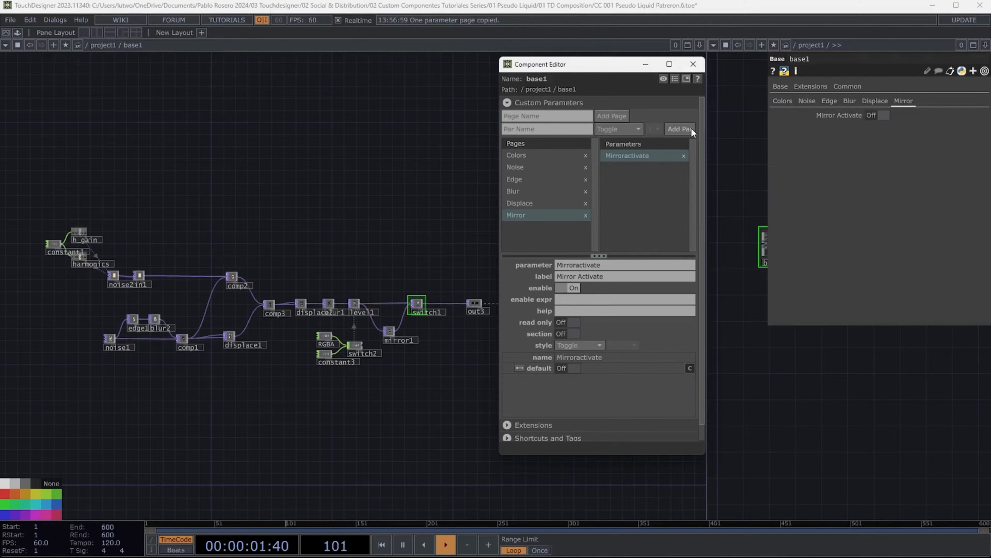
- Add an Int parameter named Rotate to the Mirror page
{"action": "left_click", "coordinate": [548, 129]}
{"action": "type", "text": "Rota"}
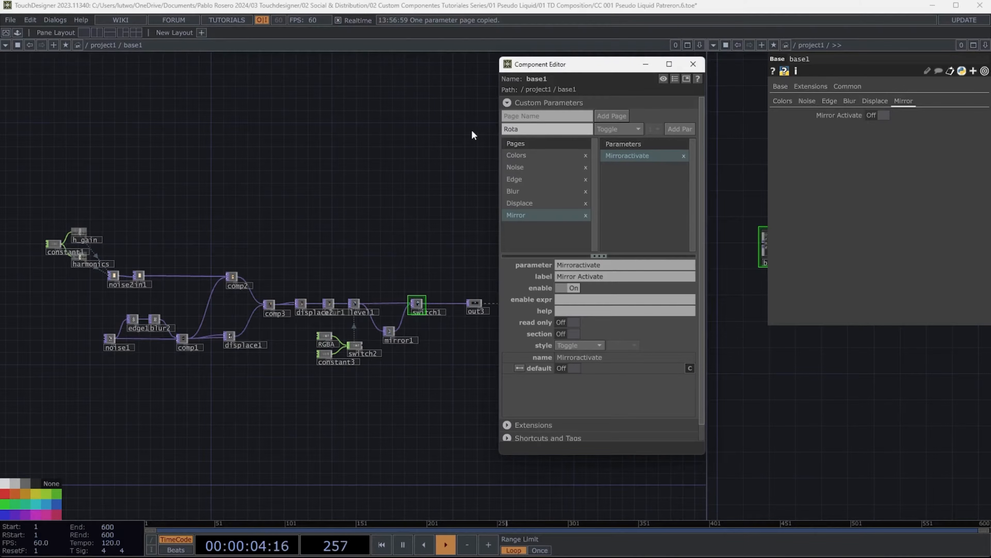
{"action": "type", "text": "te"}
{"action": "left_click", "coordinate": [619, 129]}
{"action": "left_click", "coordinate": [616, 185]}
{"action": "left_click", "coordinate": [680, 129]}
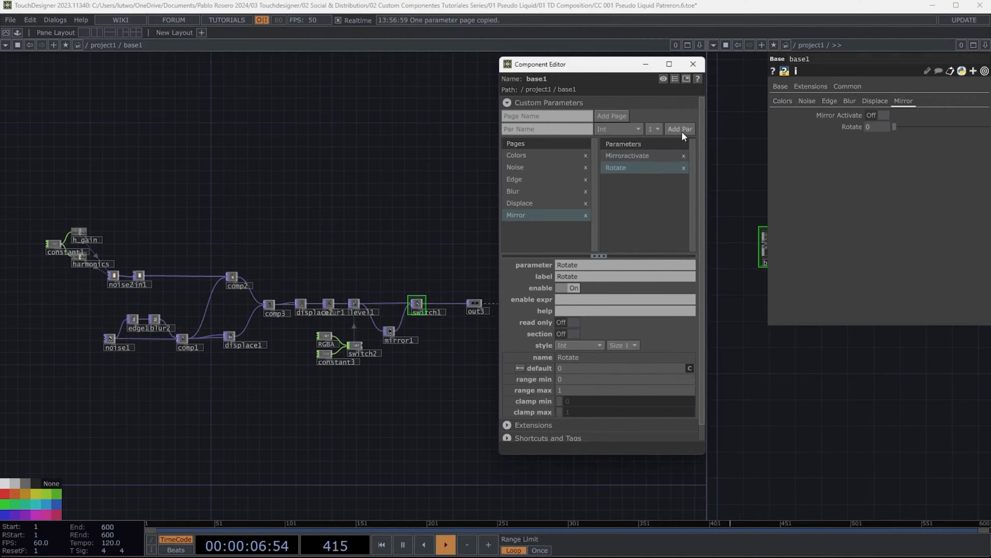
- Add Toggle parameters named Flip X and Flip Y to the Mirror page
{"action": "left_click", "coordinate": [548, 129]}
{"action": "type", "text": "Fli"}
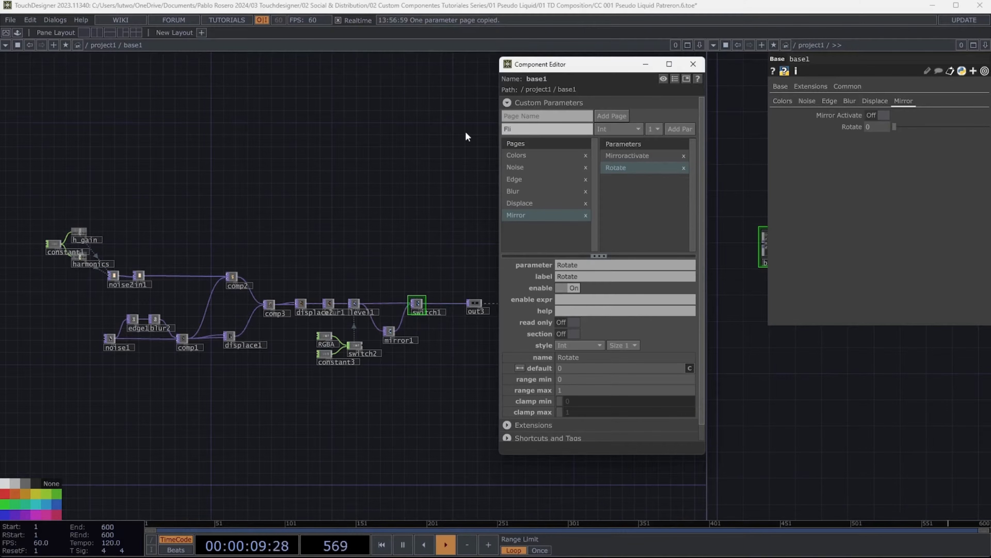
{"action": "type", "text": "p X"}
{"action": "left_click", "coordinate": [629, 129]}
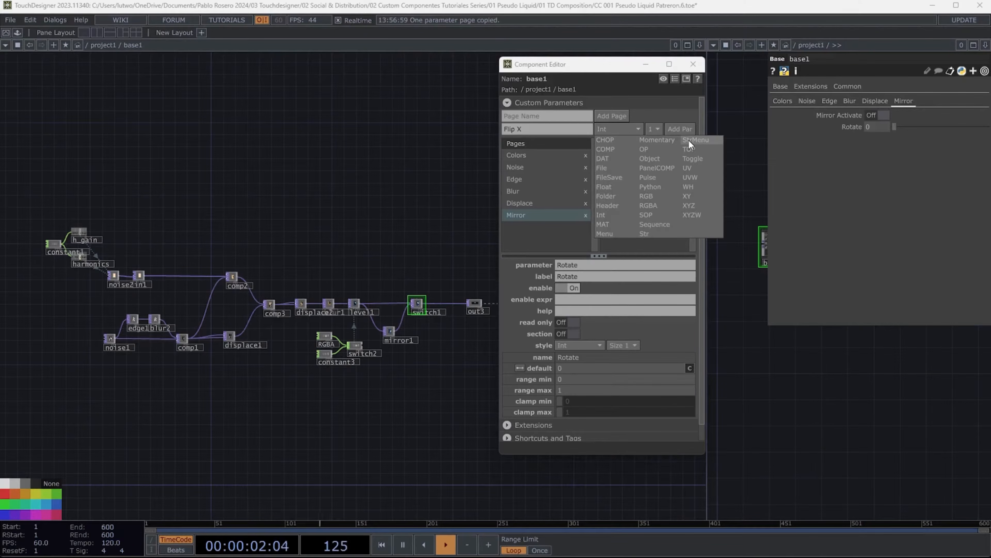
{"action": "left_click", "coordinate": [693, 158]}
{"action": "left_click", "coordinate": [680, 129]}
{"action": "left_click", "coordinate": [540, 130]}
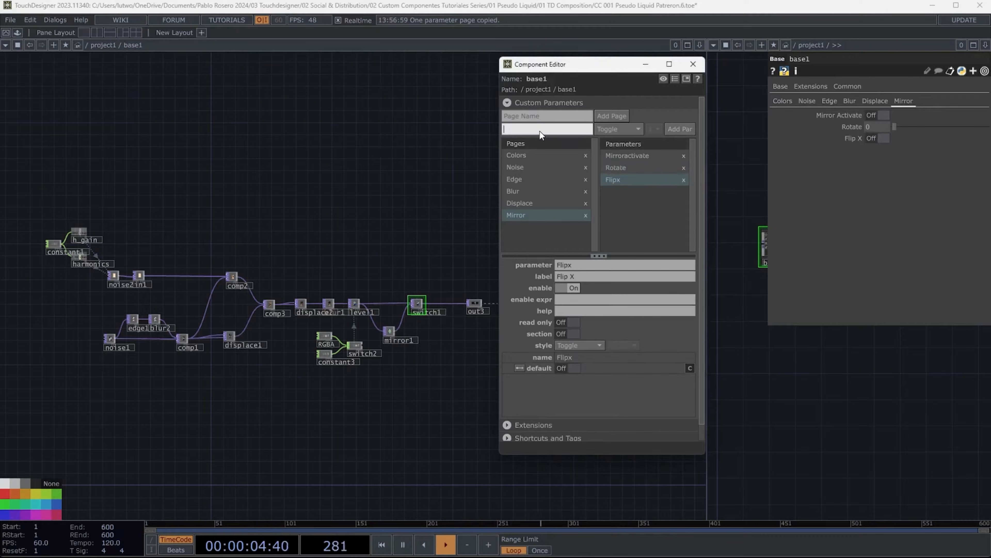
{"action": "type", "text": "Flip Y"}
{"action": "left_click", "coordinate": [681, 129]}
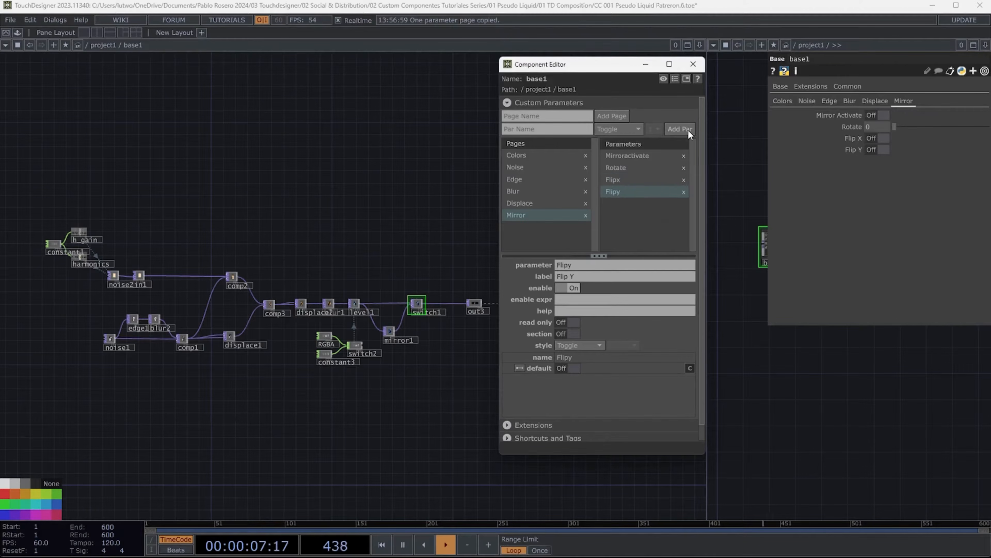
- Review the custom parameter pages in the component's parameter panel
{"action": "left_click", "coordinate": [788, 103]}
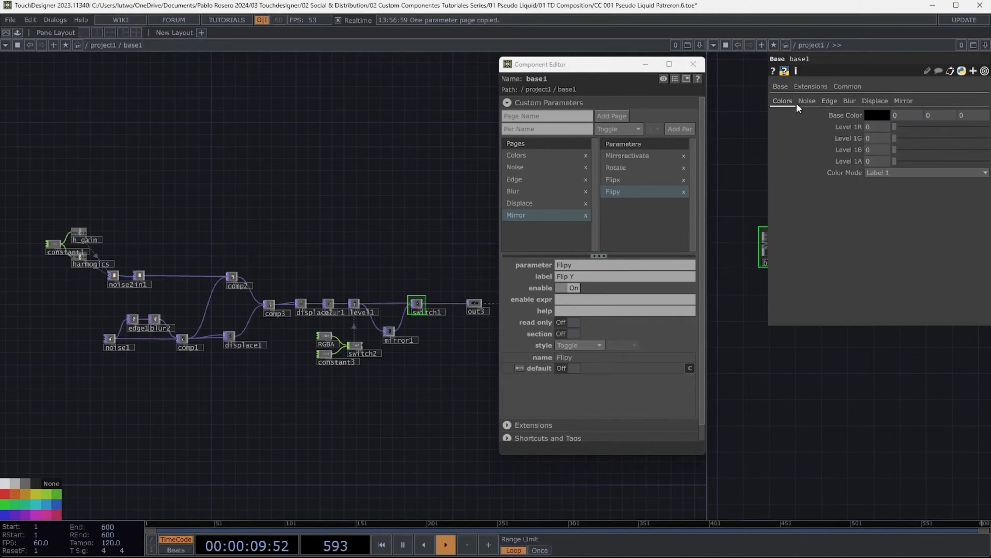
{"action": "left_click", "coordinate": [807, 101]}
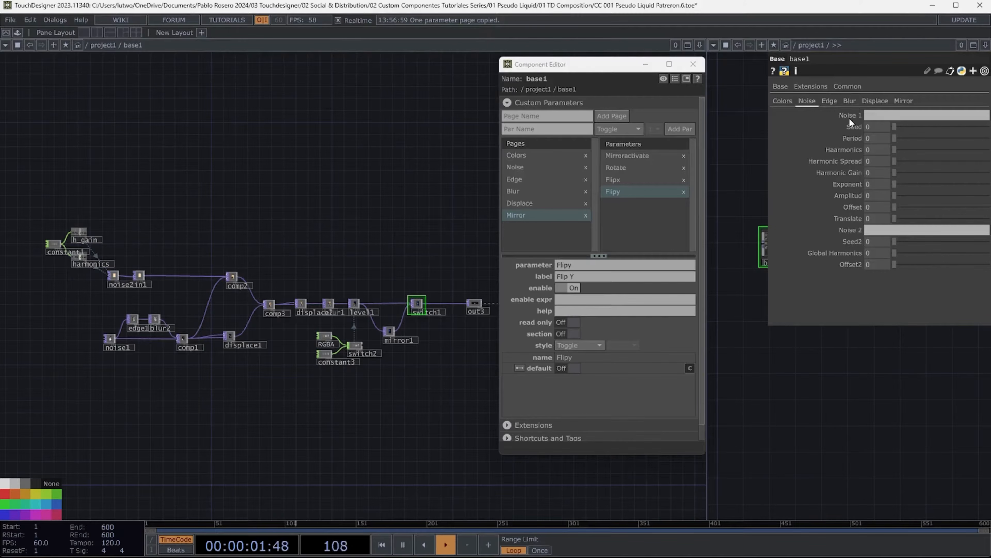
{"action": "left_click", "coordinate": [828, 101]}
{"action": "left_click", "coordinate": [849, 101]}
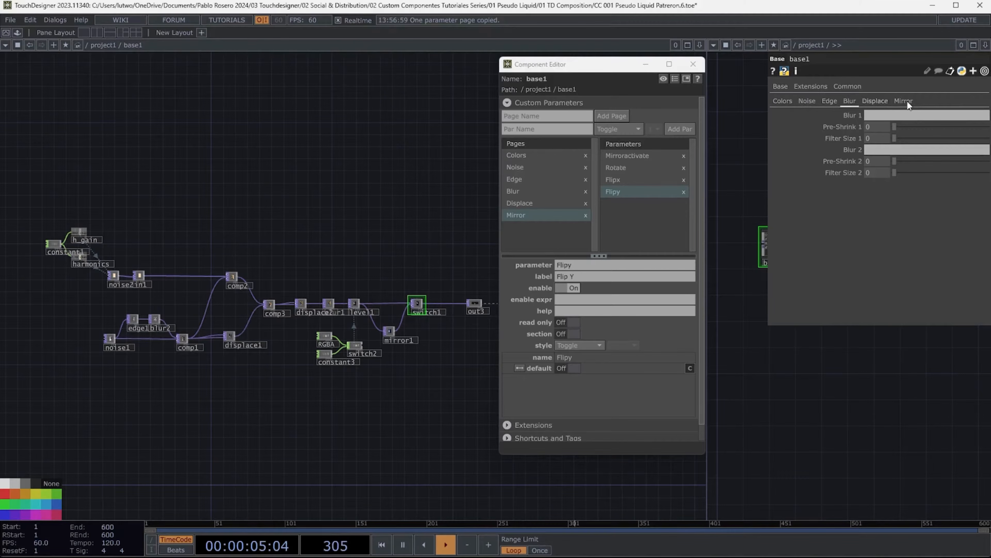
- Turn on the section separator for the Level 1R and Color Mode parameters on the Colors page
{"action": "left_click", "coordinate": [875, 100]}
{"action": "left_click", "coordinate": [782, 101]}
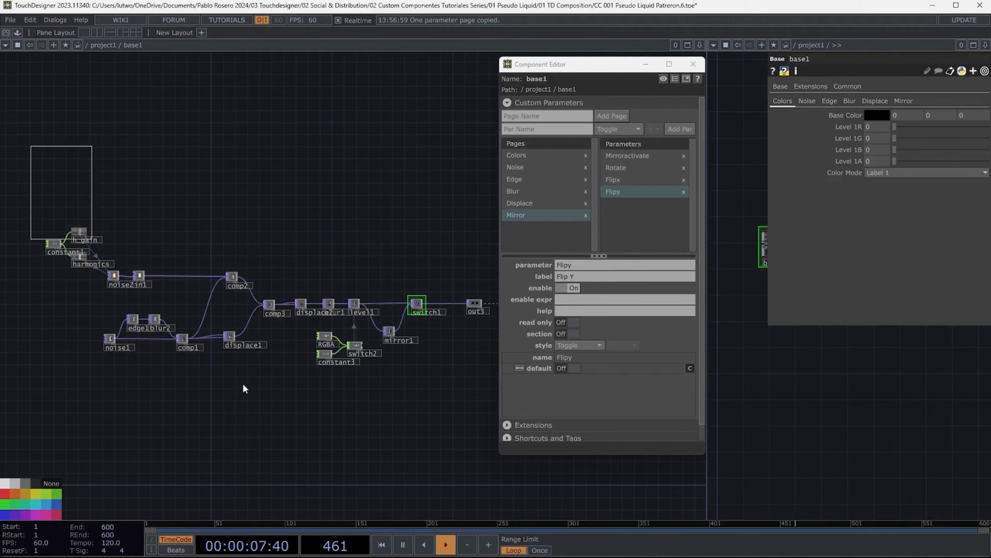
{"action": "left_click_drag", "start_coordinate": [395, 218], "coordinate": [372, 225]}
{"action": "mouse_move", "coordinate": [588, 72]}
{"action": "left_mouse_down"}
{"action": "mouse_move", "coordinate": [575, 64]}
{"action": "mouse_move", "coordinate": [578, 74]}
{"action": "left_mouse_up"}
{"action": "left_click", "coordinate": [506, 157]}
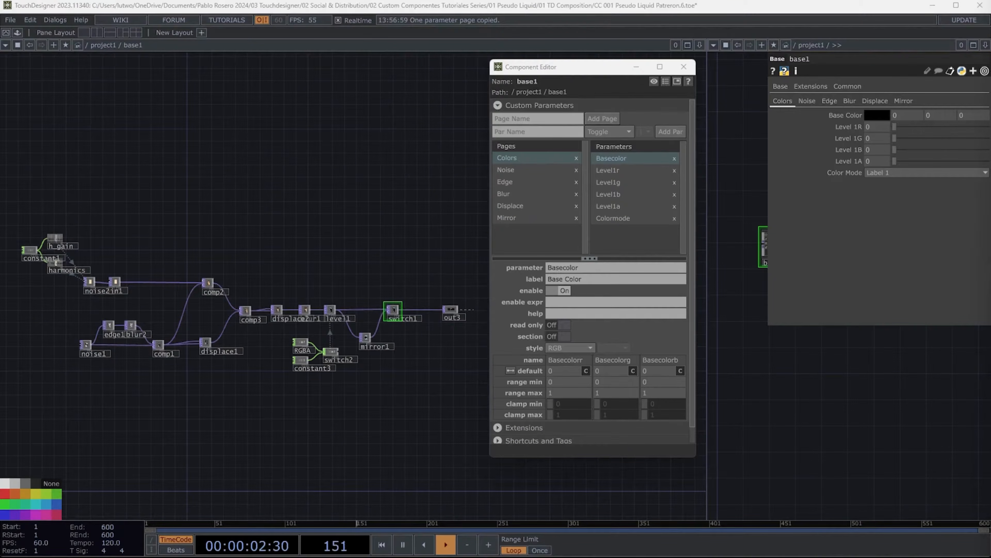
{"action": "left_click", "coordinate": [610, 170]}
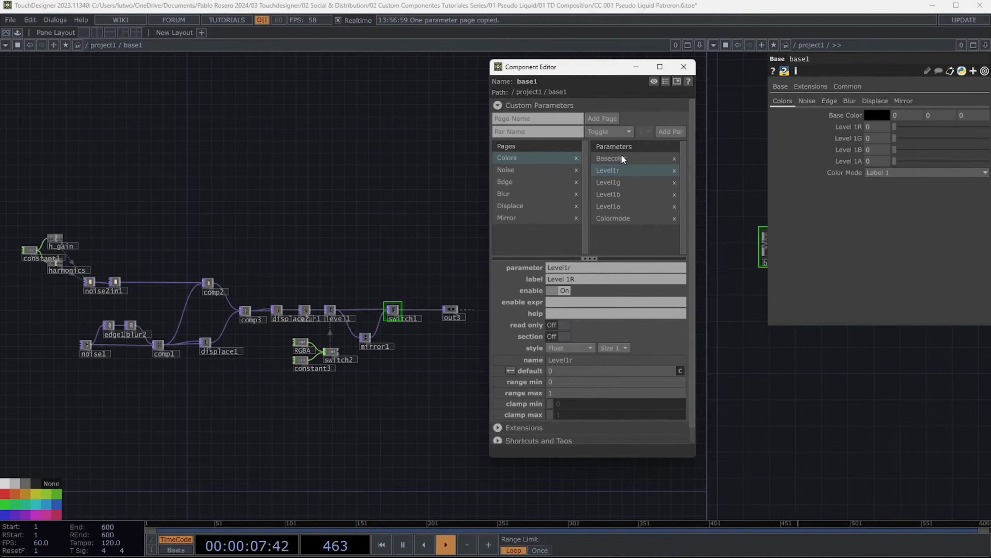
{"action": "left_click", "coordinate": [564, 335]}
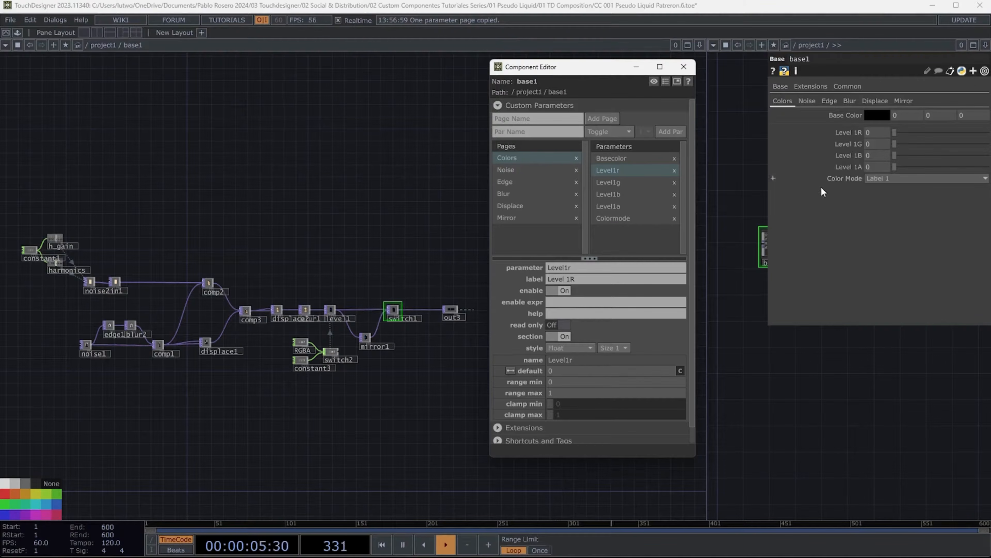
{"action": "left_click", "coordinate": [618, 218]}
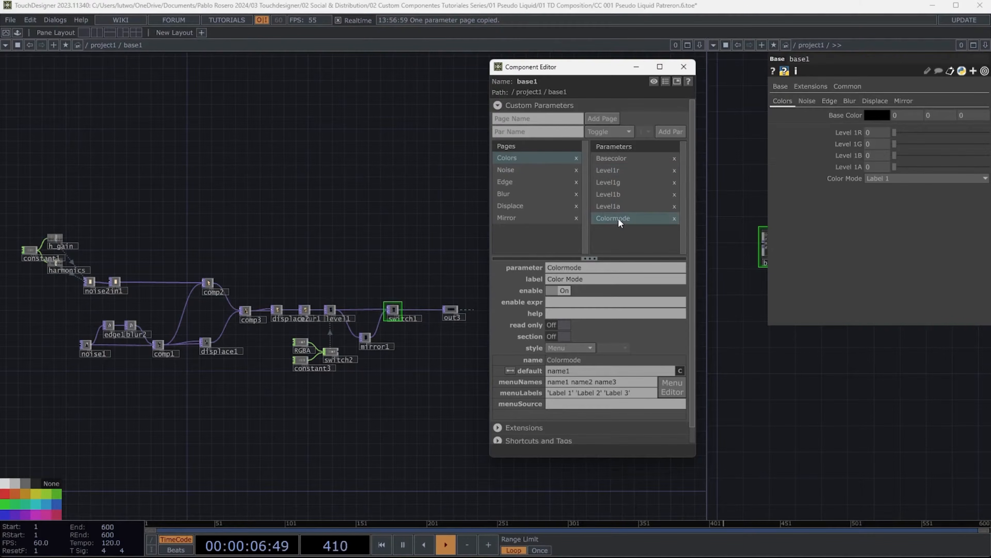
{"action": "left_click", "coordinate": [561, 336]}
- Set the component's Level 1R, 1G, 1B and 1A parameters to 1
{"action": "left_click_drag", "start_coordinate": [894, 133], "coordinate": [989, 166]}
{"action": "left_click_drag", "start_coordinate": [895, 155], "coordinate": [989, 155]}
{"action": "left_click_drag", "start_coordinate": [895, 144], "coordinate": [989, 144]}
{"action": "left_click_drag", "start_coordinate": [895, 133], "coordinate": [989, 133]}
{"action": "left_click", "coordinate": [897, 184]}
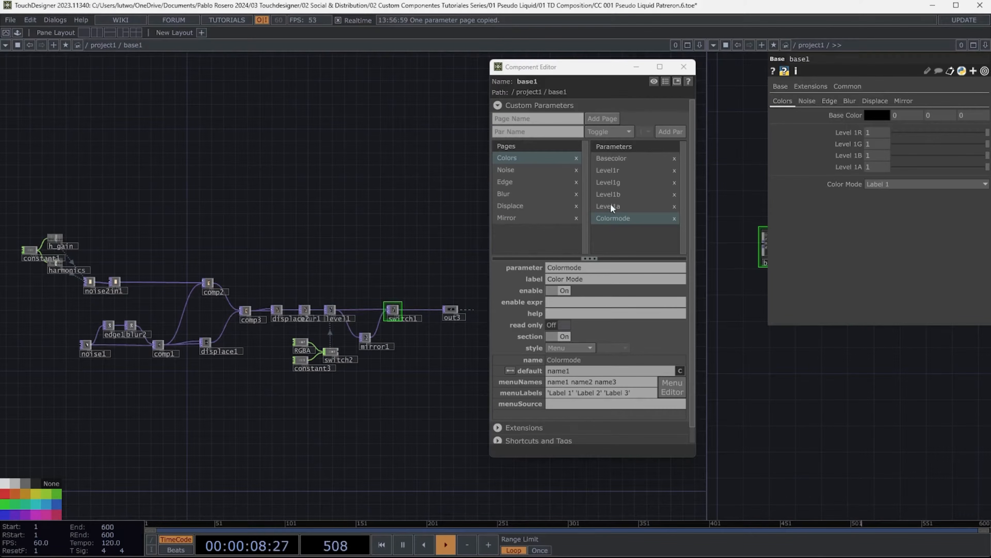
- Change the Color Mode menu labels to 'RGBA' and 'MONO', and select MONO
{"action": "left_click_drag", "start_coordinate": [571, 393], "coordinate": [549, 397]}
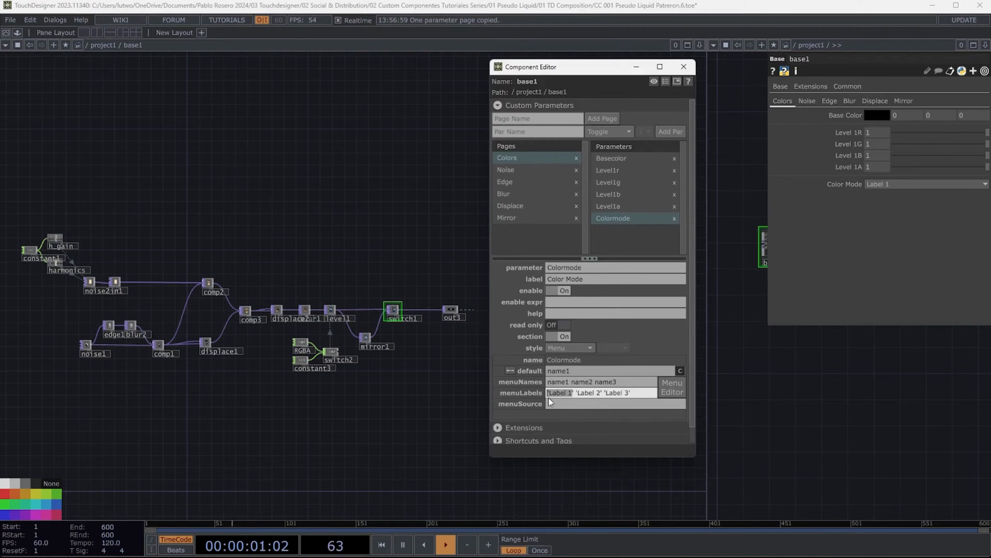
{"action": "type", "text": "'RGBA' '"}
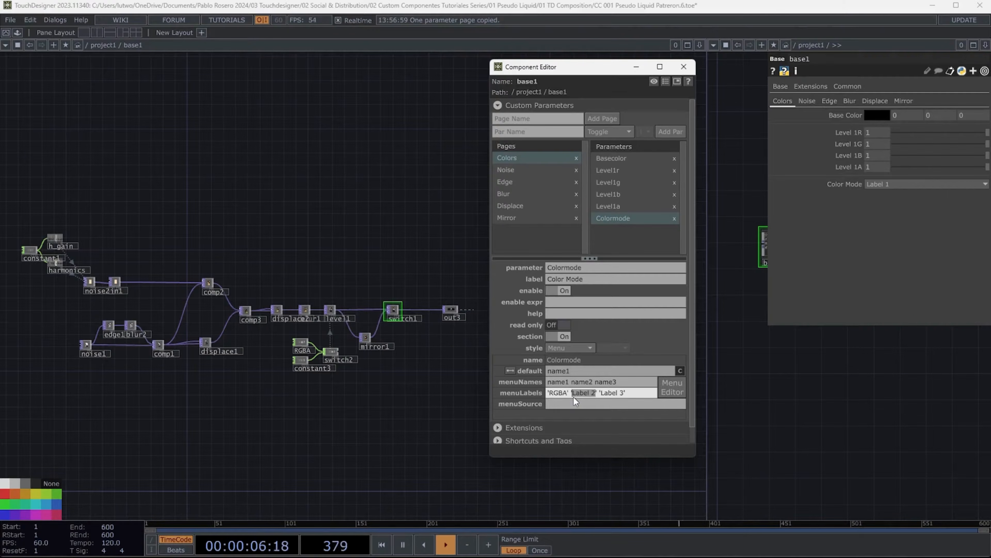
{"action": "type", "text": "MONO"}
{"action": "left_click_drag", "start_coordinate": [593, 393], "coordinate": [649, 396]}
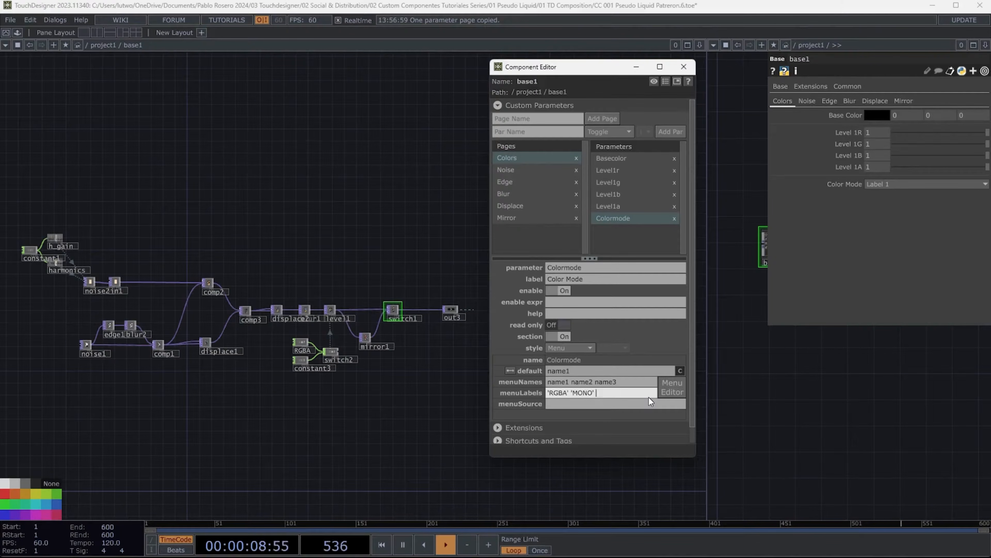
{"action": "key", "text": "BackSpace"}
{"action": "key", "text": "Return"}
{"action": "left_click", "coordinate": [878, 184]}
{"action": "left_click", "coordinate": [878, 195]}
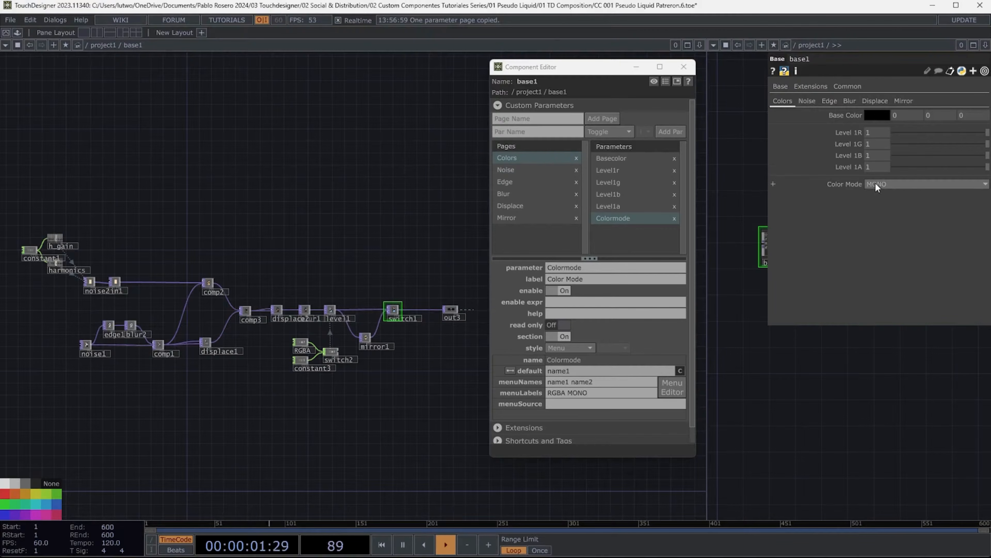
- On the Noise page, give the Noise 1 header the default text Change Values Below and make it read-only
{"action": "left_click", "coordinate": [812, 100]}
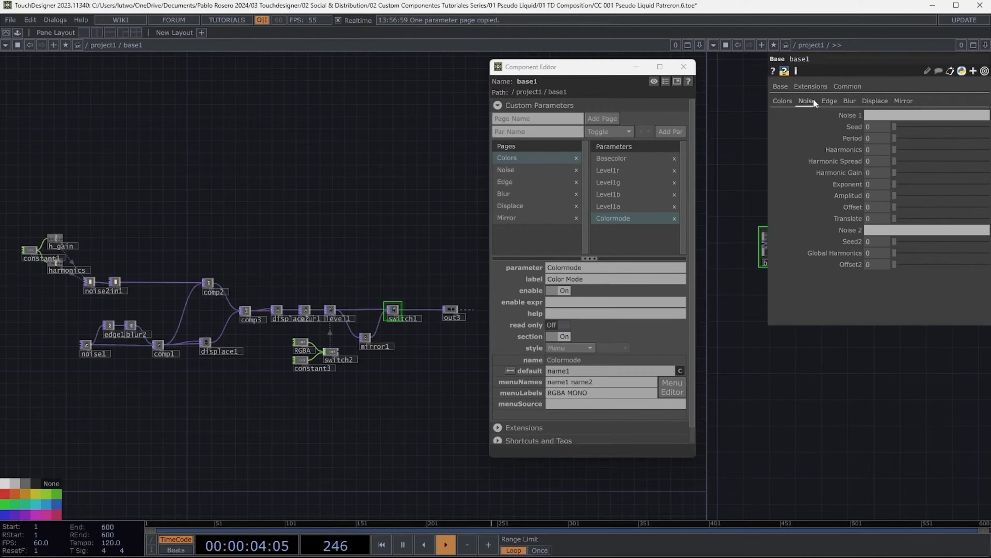
{"action": "left_click", "coordinate": [508, 170]}
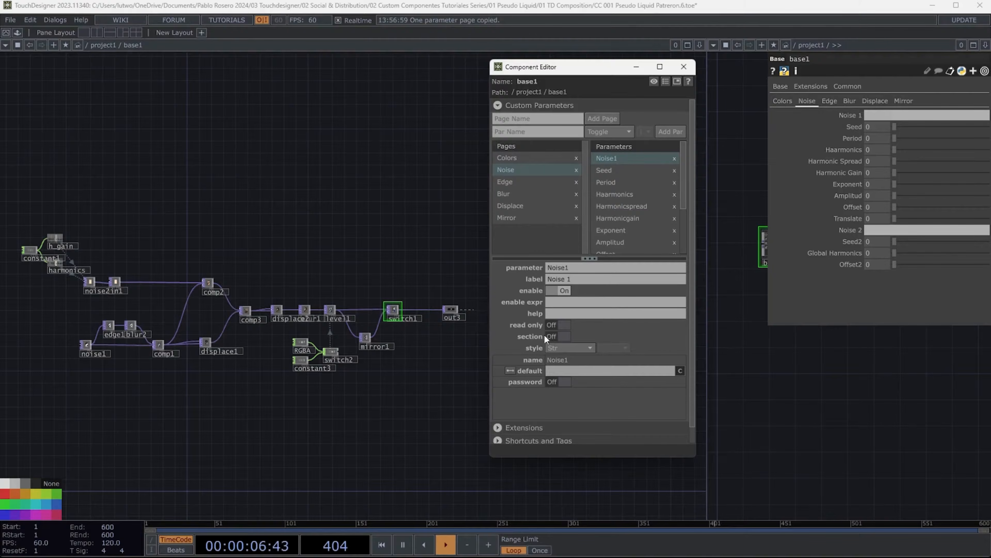
{"action": "left_click", "coordinate": [558, 371]}
{"action": "type", "text": "Change Values "}
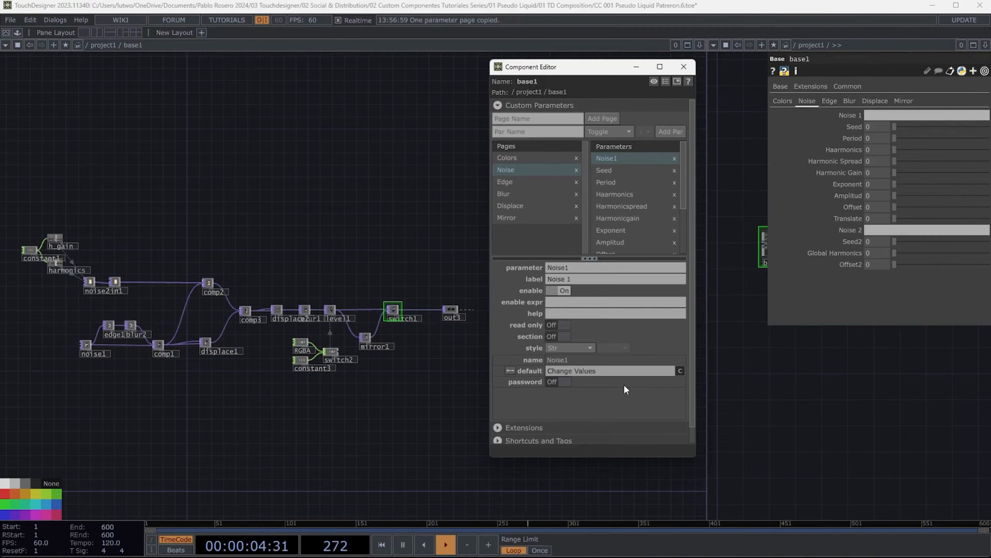
{"action": "type", "text": "Below"}
{"action": "key", "text": "Return"}
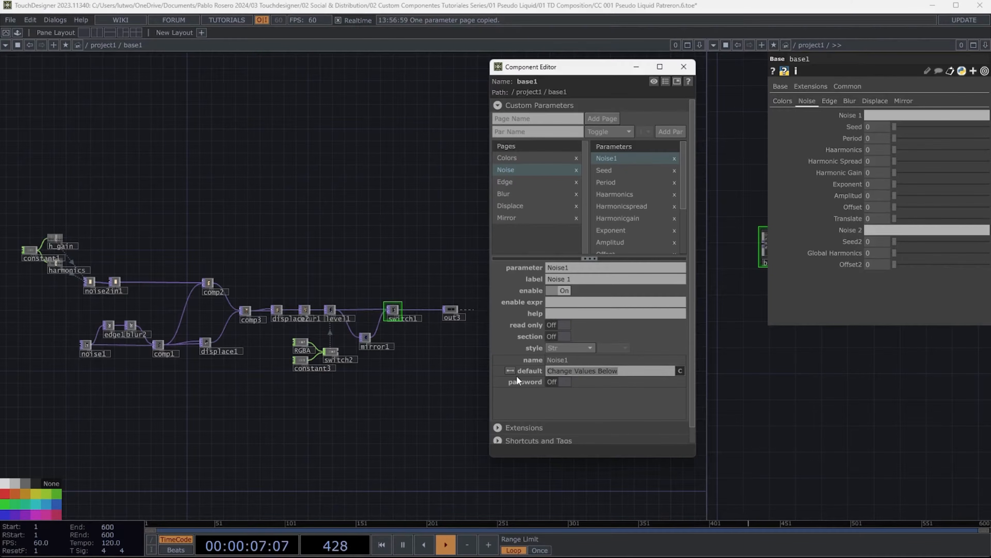
{"action": "left_click", "coordinate": [565, 324]}
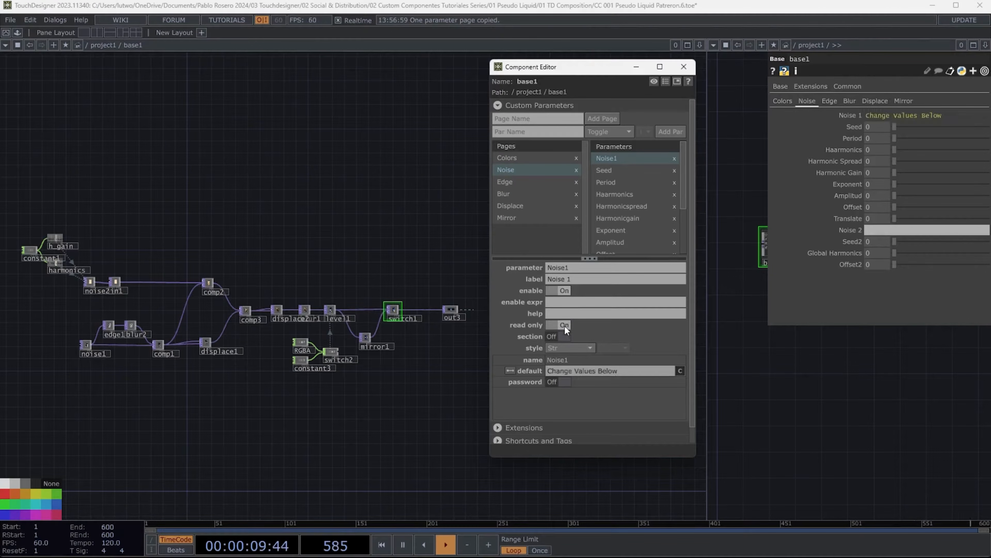
- Give Noise 2 the same Change Values Below default, and make it read-only with a section separator
{"action": "scroll", "coordinate": [617, 238], "scroll_direction": "down", "scroll_amount": 4}
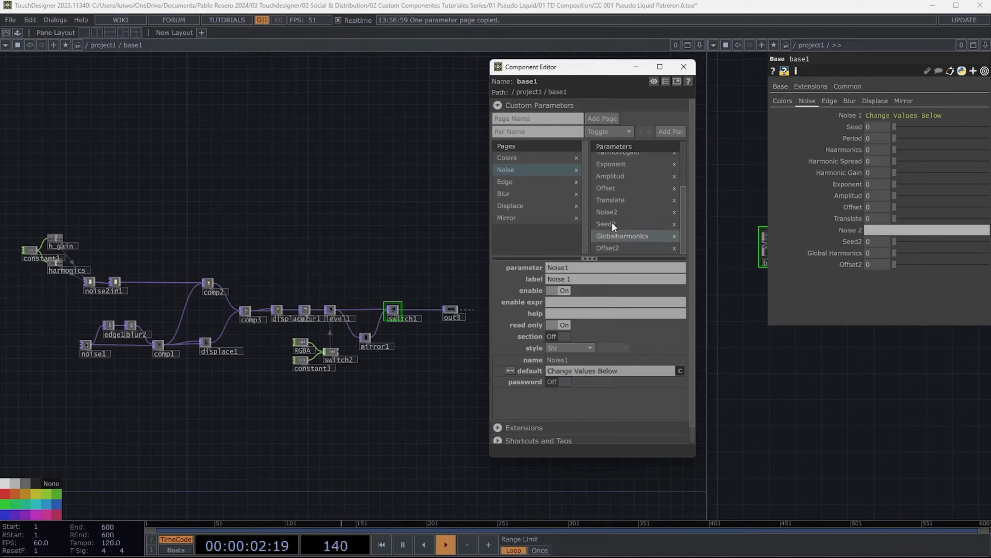
{"action": "left_click", "coordinate": [610, 211]}
{"action": "left_click", "coordinate": [552, 372]}
{"action": "type", "text": "Change Values Below"}
{"action": "key", "text": "Return"}
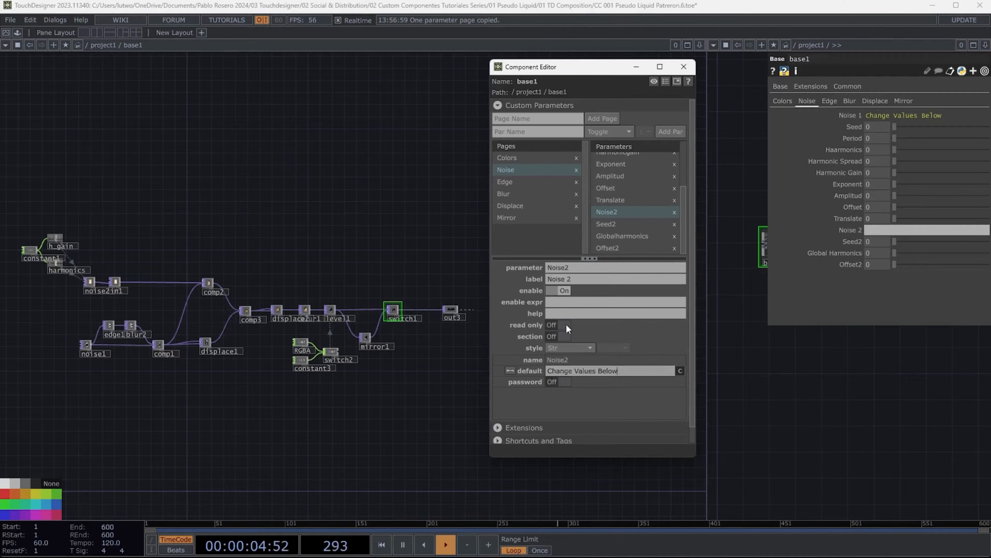
{"action": "left_click", "coordinate": [564, 325]}
{"action": "left_click", "coordinate": [565, 337]}
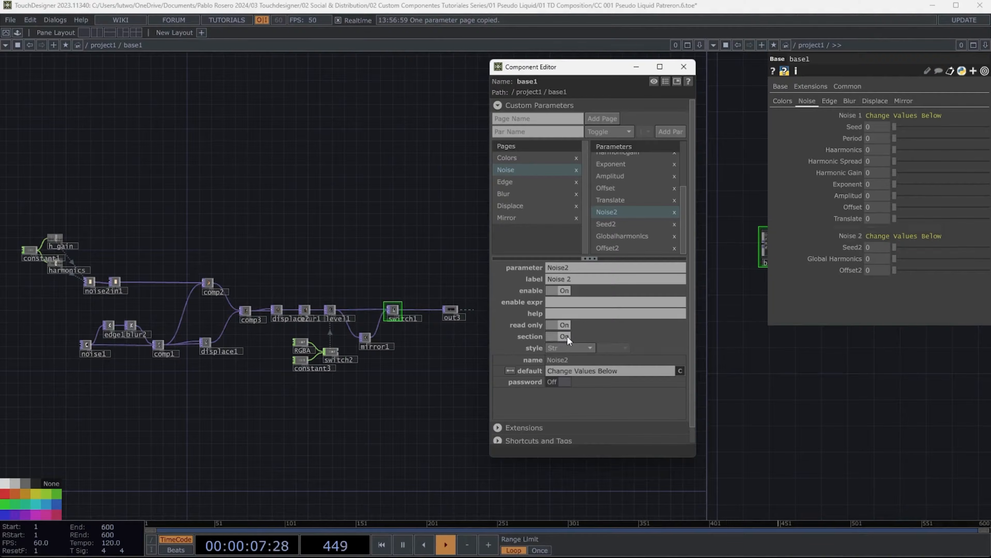
- Open the Seed parameter's default value for editing
{"action": "left_click_drag", "start_coordinate": [682, 205], "coordinate": [678, 148]}
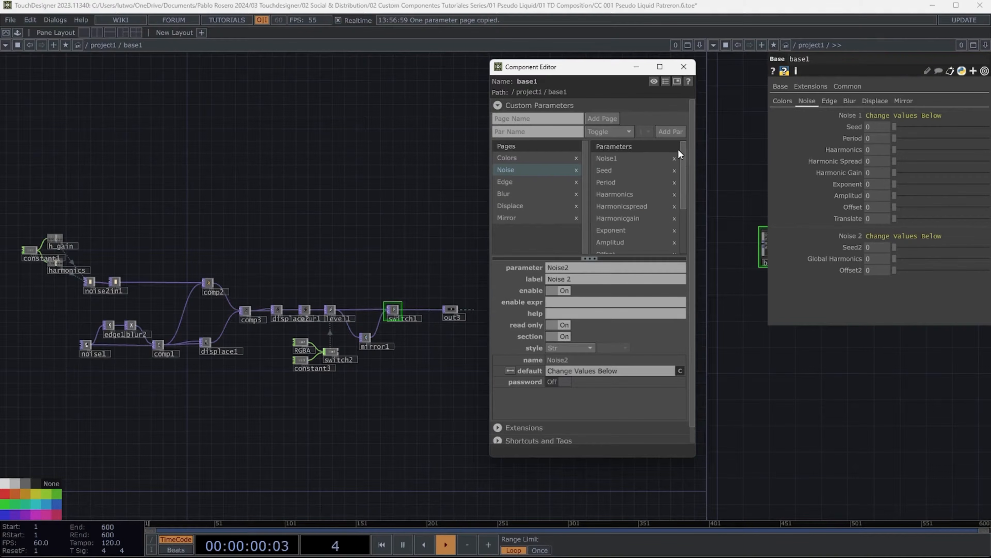
{"action": "left_click", "coordinate": [604, 170]}
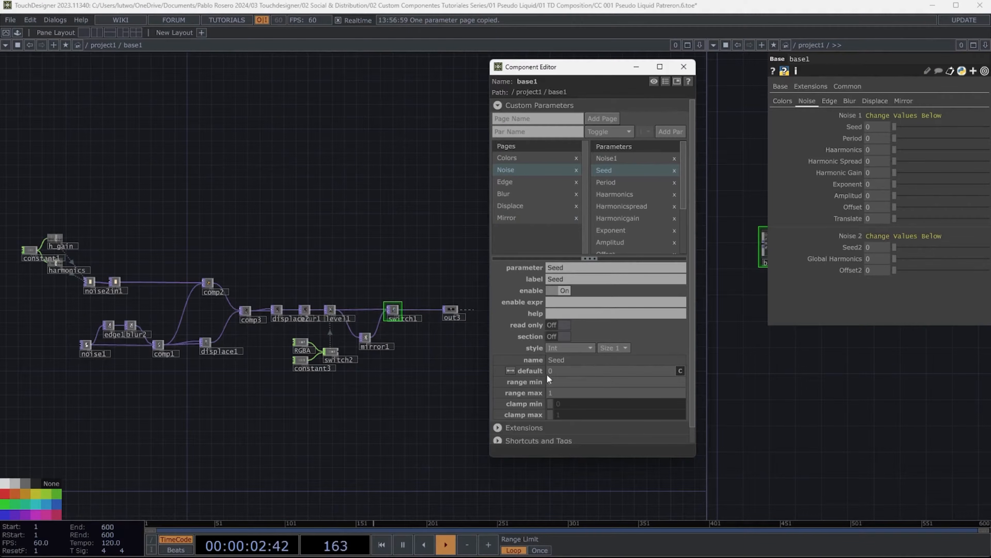
{"action": "left_click_drag", "start_coordinate": [553, 372], "coordinate": [538, 370]}
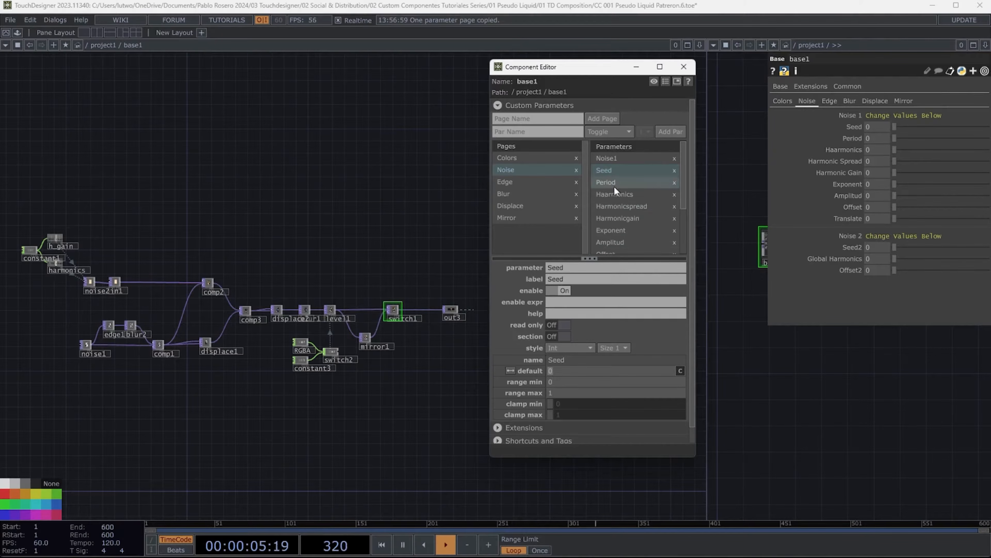
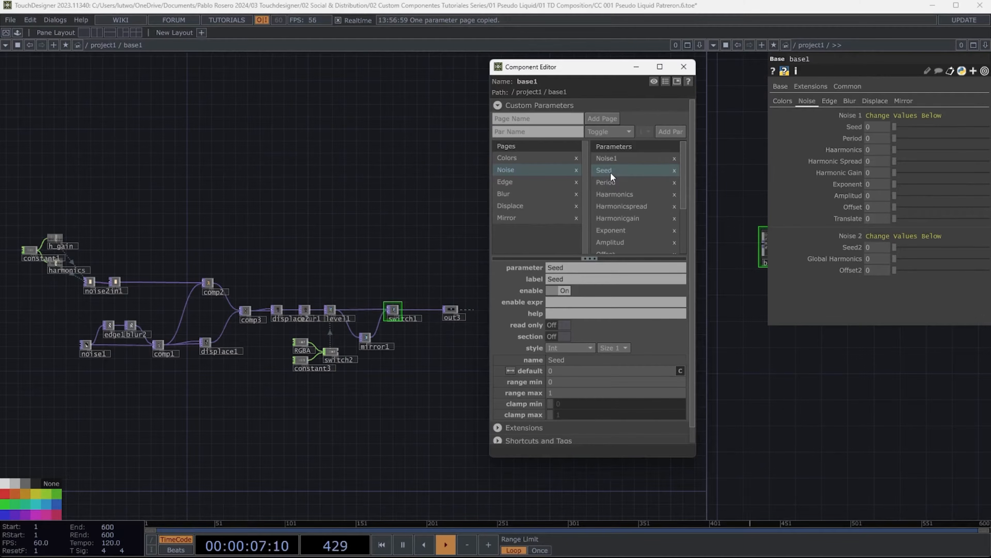
- Set the Seed parameter's range max to 5000
{"action": "left_click", "coordinate": [559, 372]}
{"action": "key", "text": "Tab"}
{"action": "key", "text": "Tab"}
{"action": "type", "text": "50"}
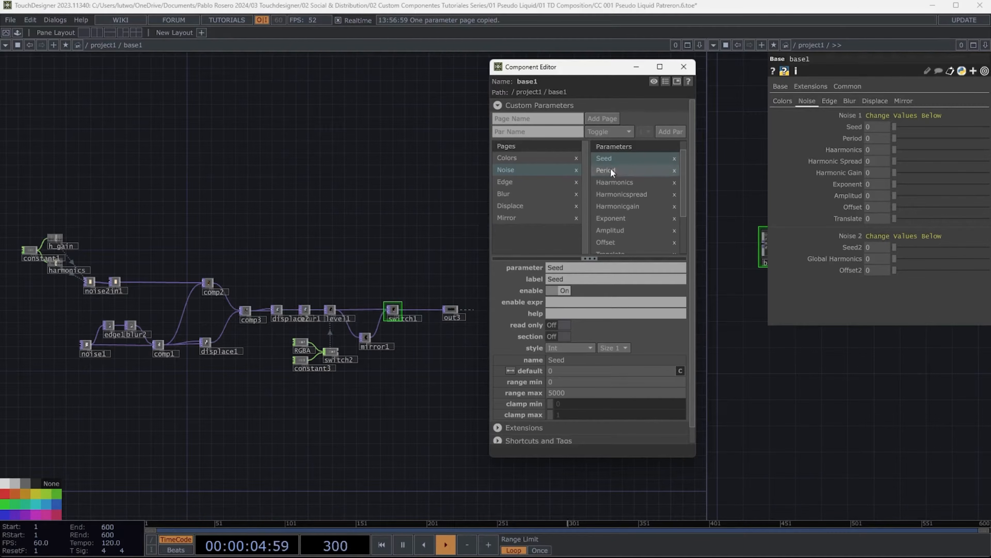
- Give the Period parameter a default of 0.3, a range min of 0.5 and a range max of 2
{"action": "left_click", "coordinate": [610, 169]}
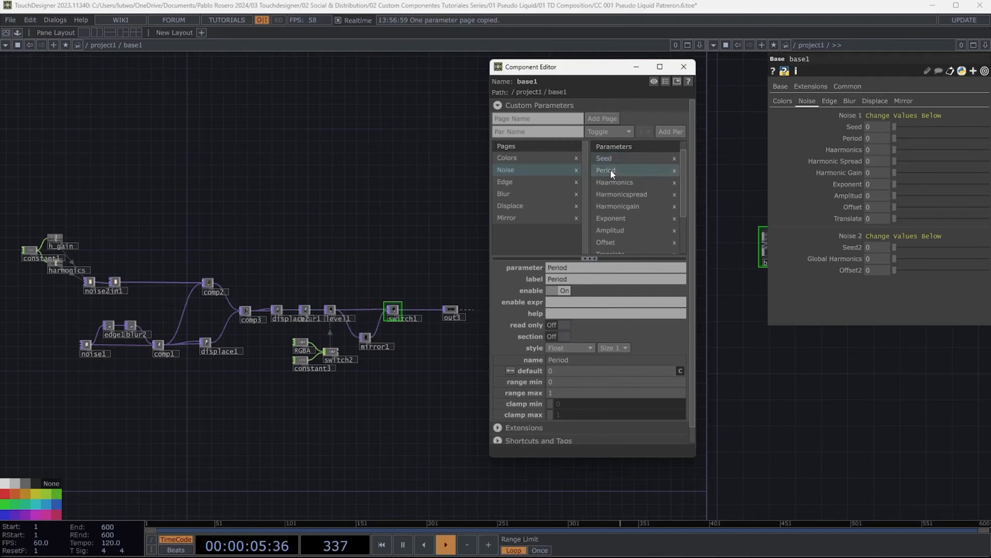
{"action": "left_click", "coordinate": [573, 371]}
{"action": "type", "text": "0.3"}
{"action": "key", "text": "Tab"}
{"action": "type", "text": "0."}
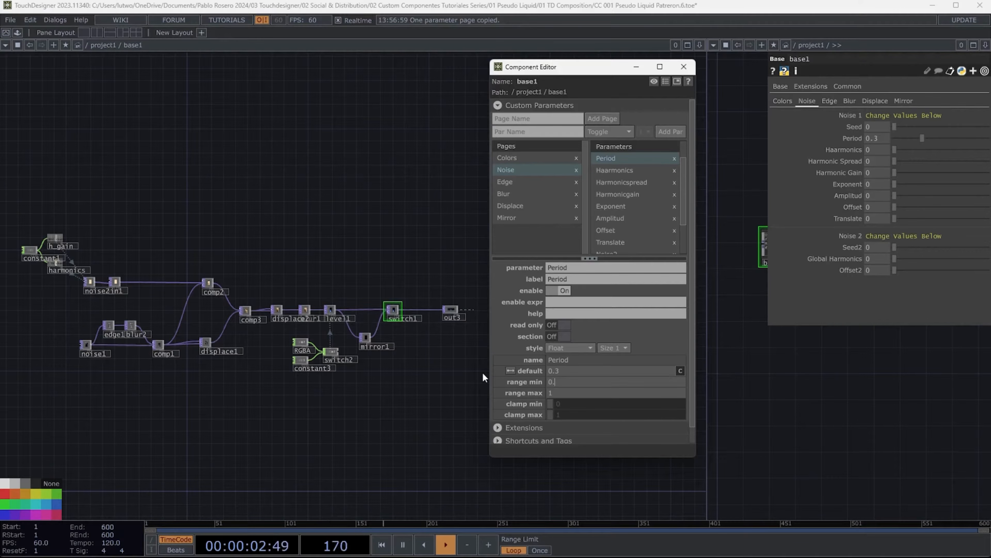
{"action": "type", "text": "5"}
{"action": "key", "text": "Tab"}
{"action": "type", "text": "2"}
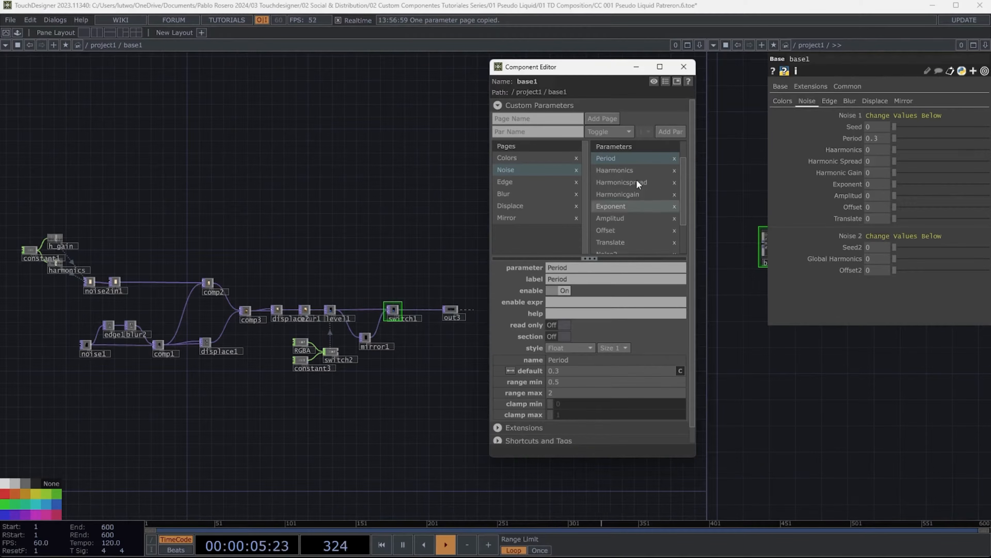
- Set the Haarmonics parameter's range max to 10
{"action": "left_click", "coordinate": [625, 171]}
{"action": "left_click", "coordinate": [602, 388]}
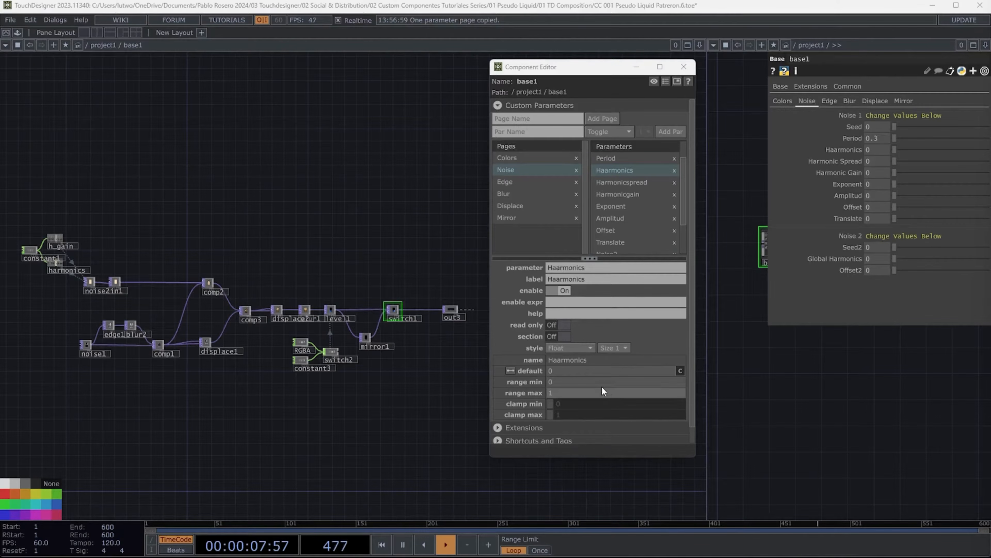
{"action": "type", "text": "10"}
{"action": "key", "text": "Return"}
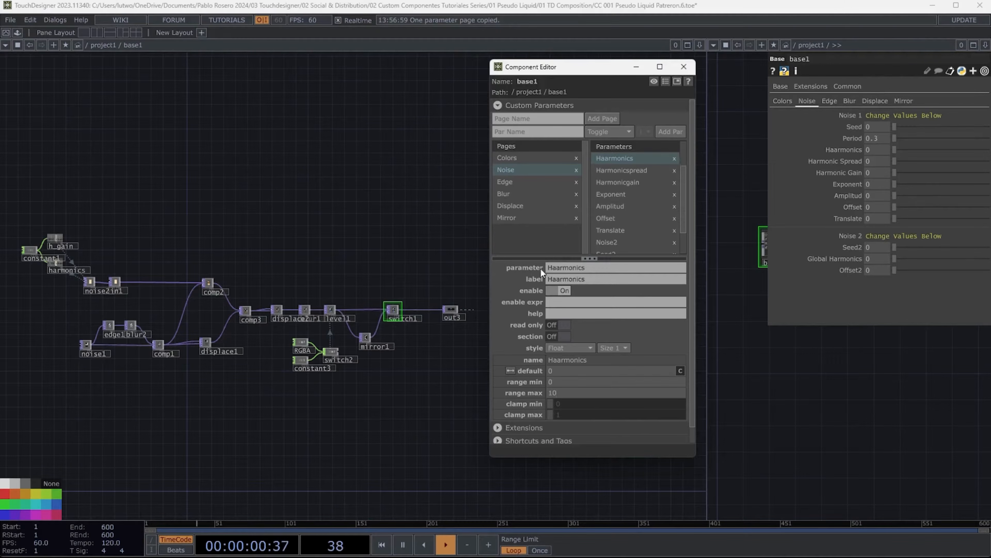
- Set the Harmonicspread parameter's range min to 0 and range max to 20
{"action": "left_click", "coordinate": [624, 170]}
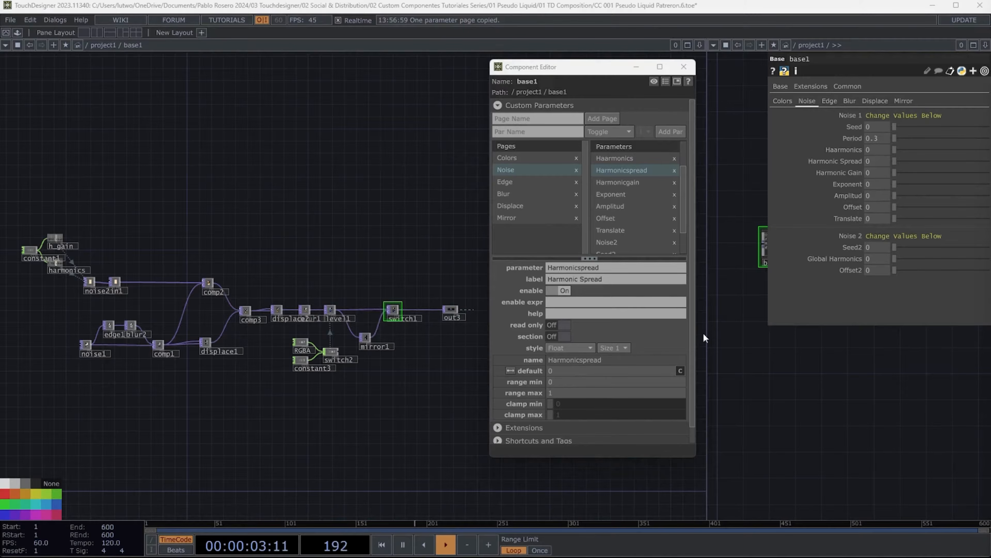
{"action": "left_click_drag", "start_coordinate": [558, 374], "coordinate": [507, 375]}
{"action": "key", "text": "Tab"}
{"action": "type", "text": "0"}
{"action": "key", "text": "Tab"}
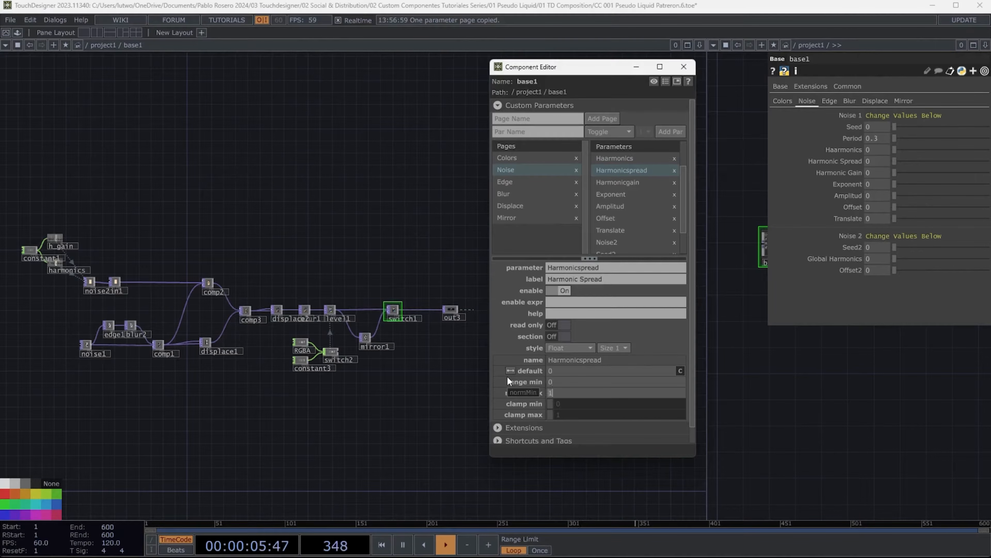
{"action": "type", "text": "20"}
{"action": "key", "text": "Return"}
- Set the Harmonicgain parameter's range max to 2
{"action": "left_click", "coordinate": [623, 171]}
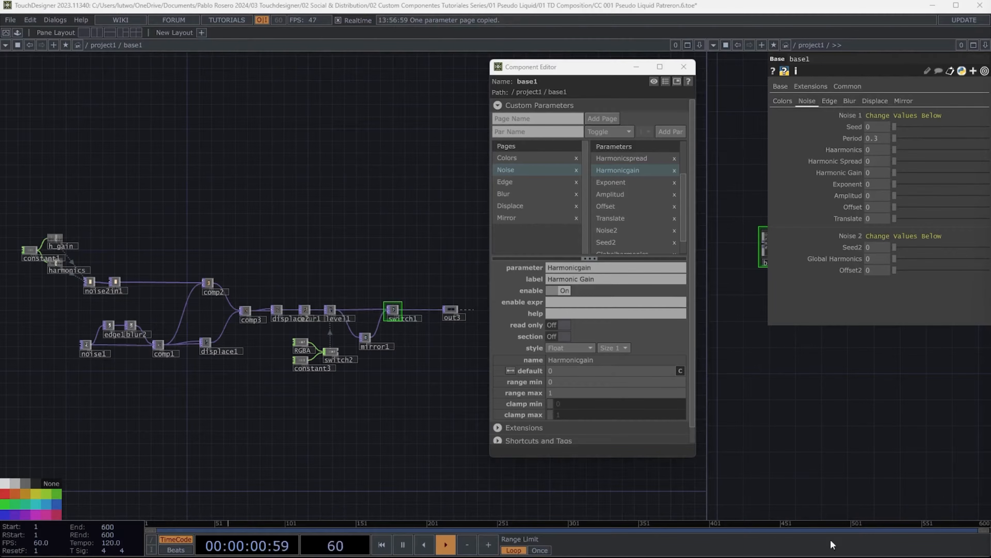
{"action": "left_click_drag", "start_coordinate": [563, 372], "coordinate": [492, 375]}
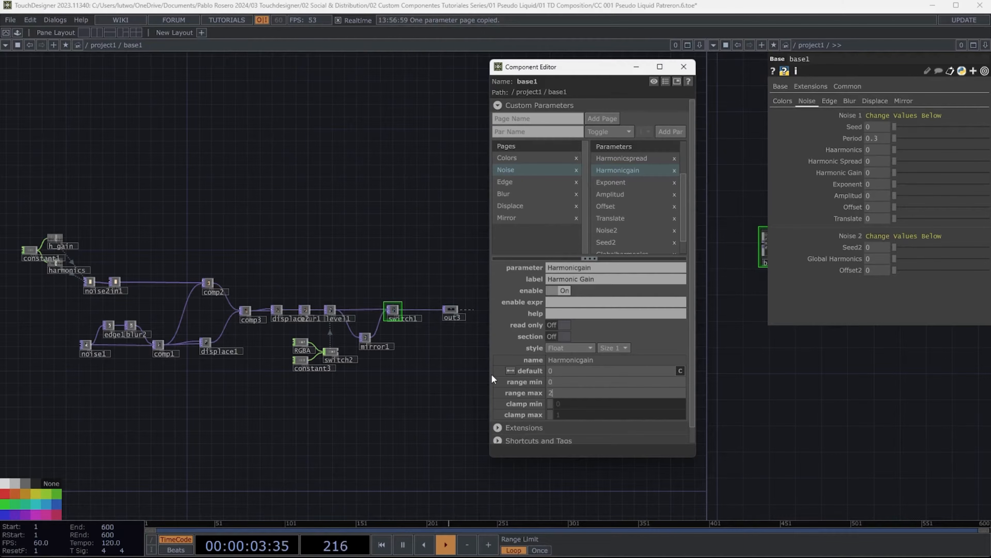
- Set the Exponent parameter's range max to 4
{"action": "scroll", "coordinate": [644, 215], "scroll_direction": "down", "scroll_amount": 1}
{"action": "left_click", "coordinate": [611, 171]}
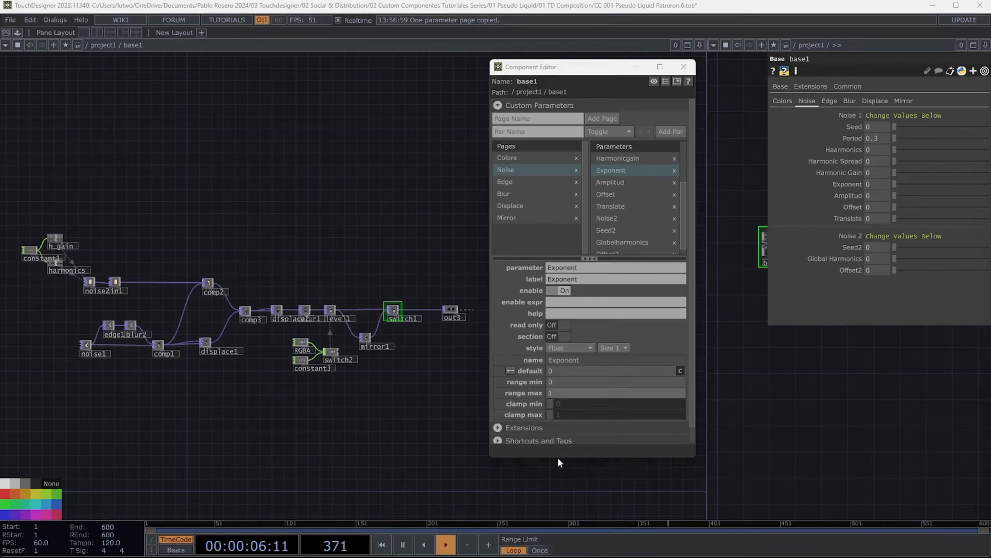
{"action": "left_click_drag", "start_coordinate": [568, 371], "coordinate": [464, 372]}
{"action": "key", "text": "Tab"}
{"action": "key", "text": "Tab"}
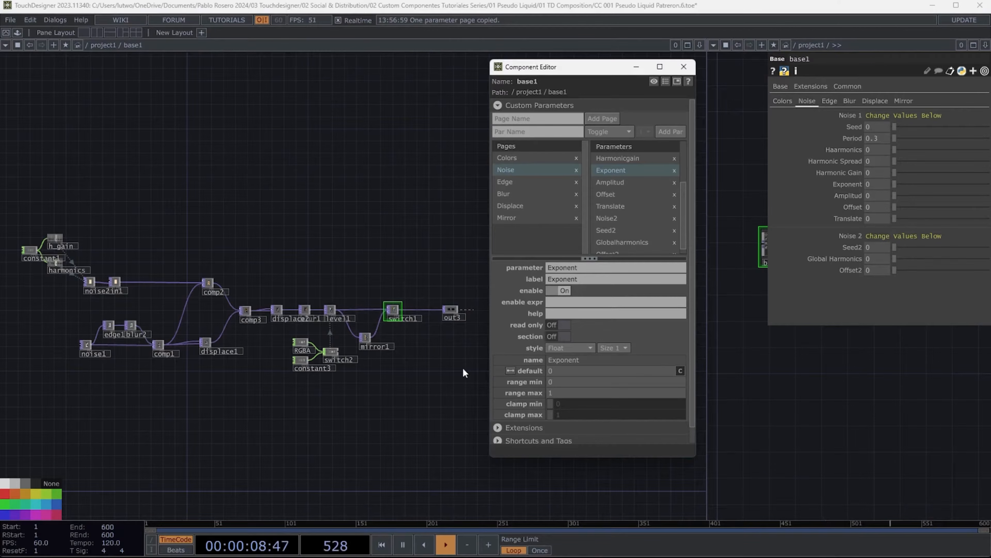
{"action": "type", "text": "4"}
{"action": "key", "text": "Return"}
- Give the Amplitud parameter a default of 1 and a range max of 2
{"action": "left_click", "coordinate": [617, 177]}
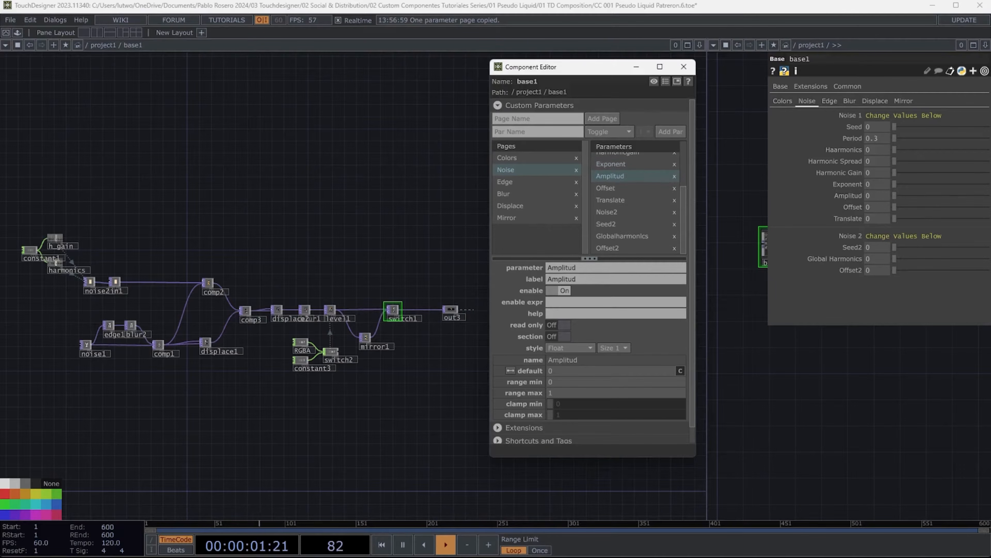
{"action": "left_click_drag", "start_coordinate": [565, 371], "coordinate": [455, 375]}
{"action": "key", "text": "Tab"}
{"action": "left_click_drag", "start_coordinate": [560, 372], "coordinate": [495, 372]}
{"action": "type", "text": "1"}
{"action": "key", "text": "Tab"}
{"action": "key", "text": "Tab"}
{"action": "type", "text": "21"}
{"action": "key", "text": "Tab"}
- Inspect the Offset, Translate and Noise2 parameter settings on the Noise page
{"action": "left_click", "coordinate": [610, 188]}
{"action": "left_click", "coordinate": [898, 338]}
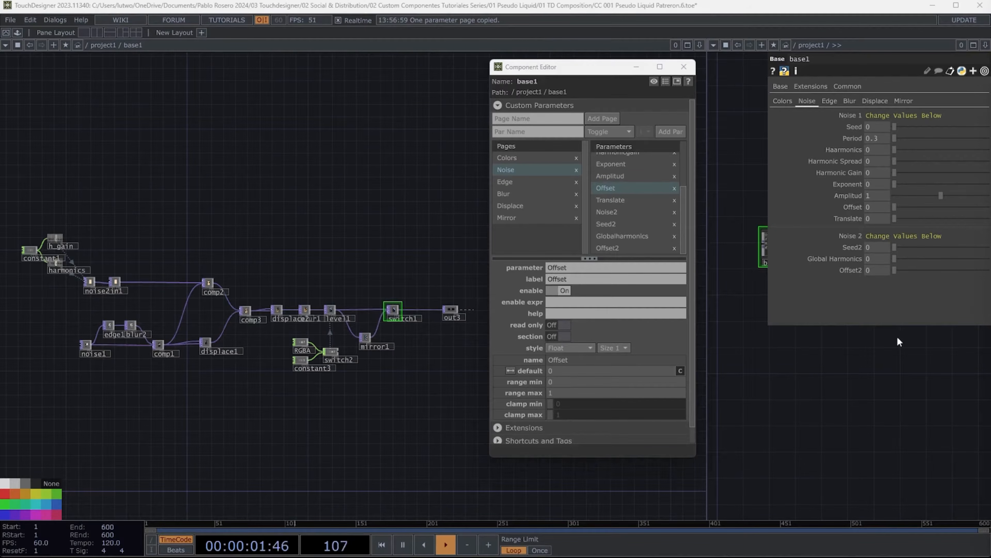
{"action": "left_click_drag", "start_coordinate": [562, 371], "coordinate": [510, 371]}
{"action": "key", "text": "Tab"}
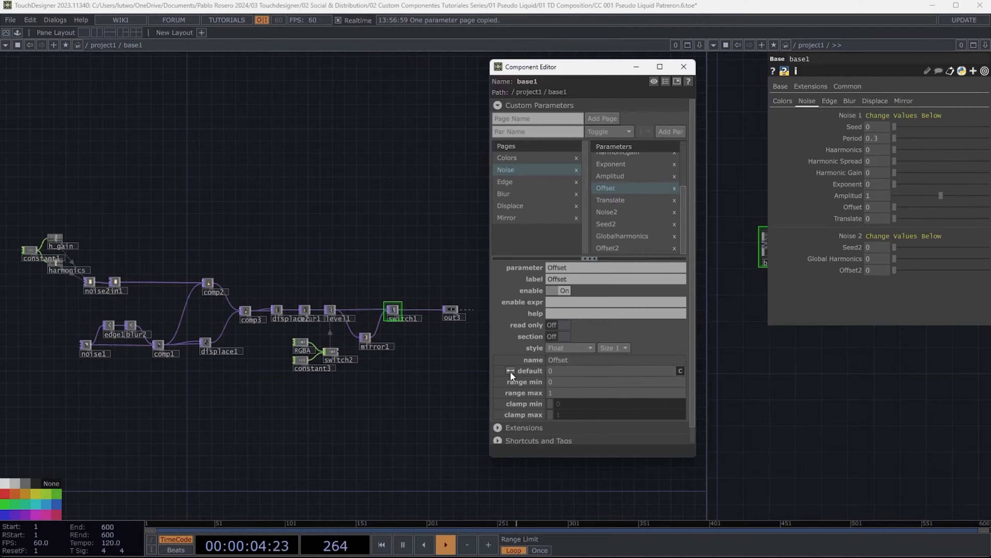
{"action": "left_click", "coordinate": [613, 200]}
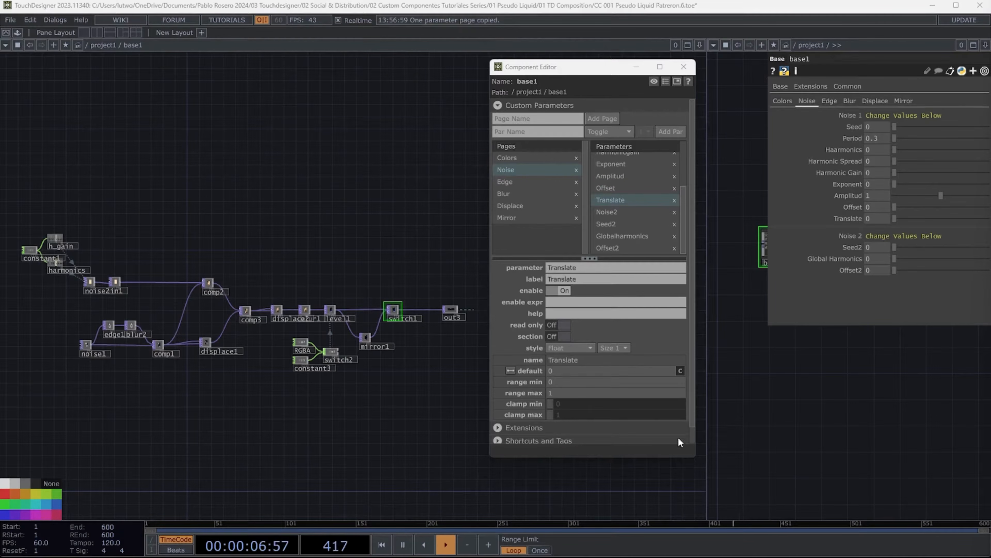
{"action": "left_click_drag", "start_coordinate": [570, 371], "coordinate": [510, 372]}
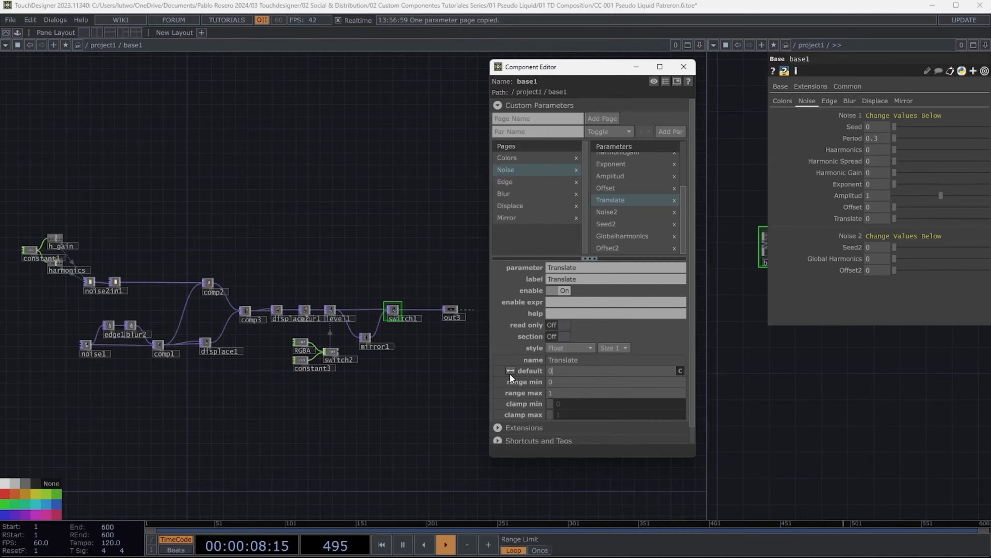
{"action": "left_click", "coordinate": [634, 211]}
- Set the Seed2 parameter's range max to 9999
{"action": "left_click", "coordinate": [620, 226]}
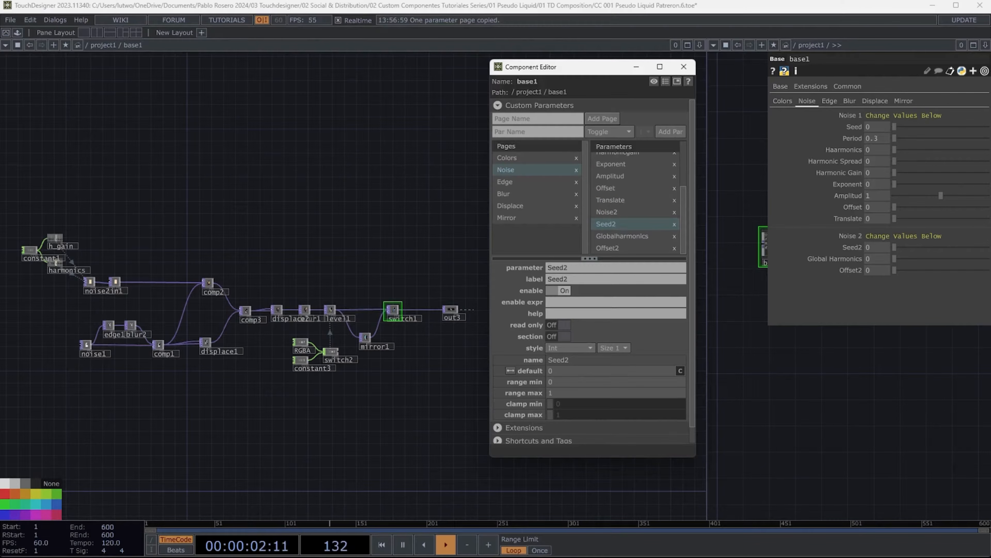
{"action": "left_click", "coordinate": [559, 369]}
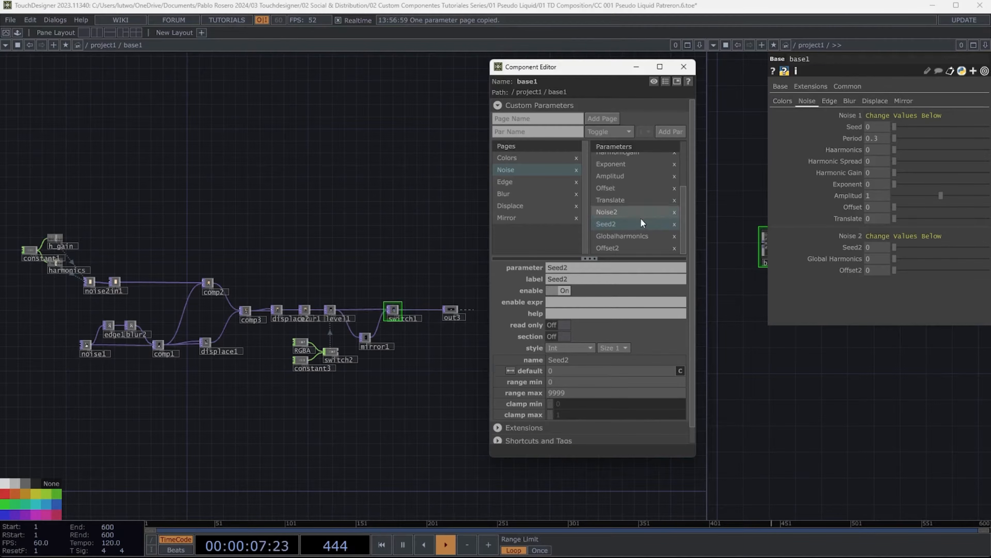
- Review Globalharmonics and Offset2, then open the Edge page in both the editor and the component's parameters
{"action": "left_click", "coordinate": [641, 236]}
{"action": "left_click", "coordinate": [822, 379]}
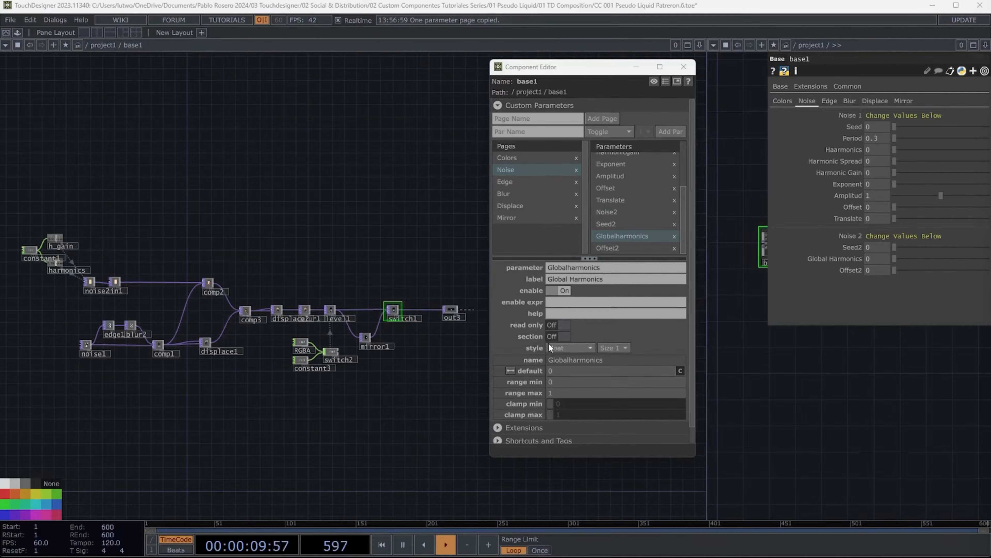
{"action": "left_click", "coordinate": [563, 371]}
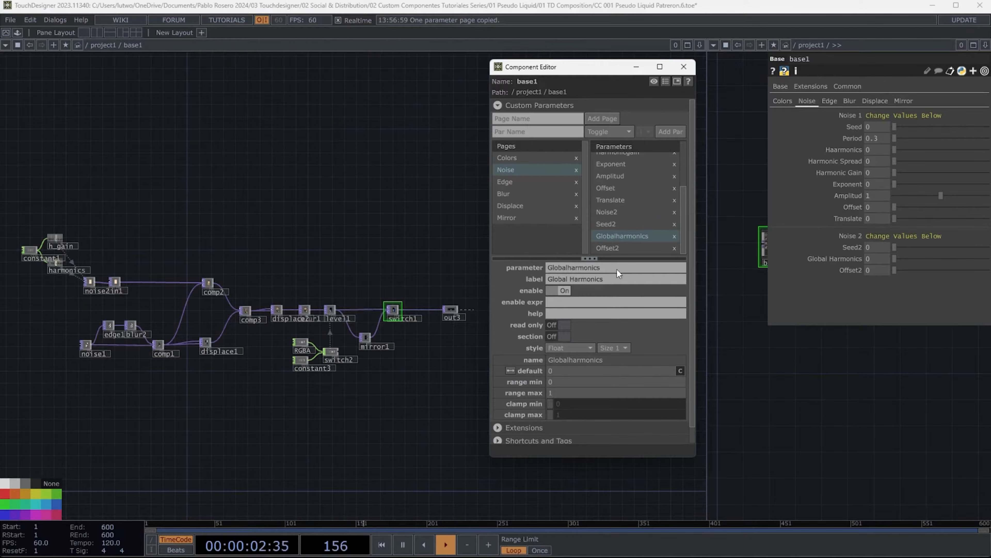
{"action": "left_click", "coordinate": [611, 249]}
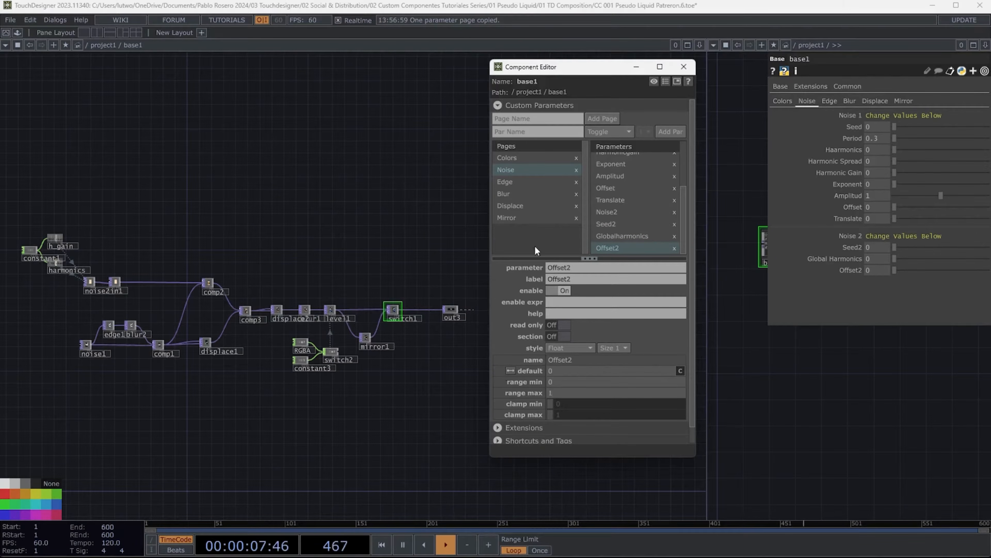
{"action": "left_click", "coordinate": [508, 181]}
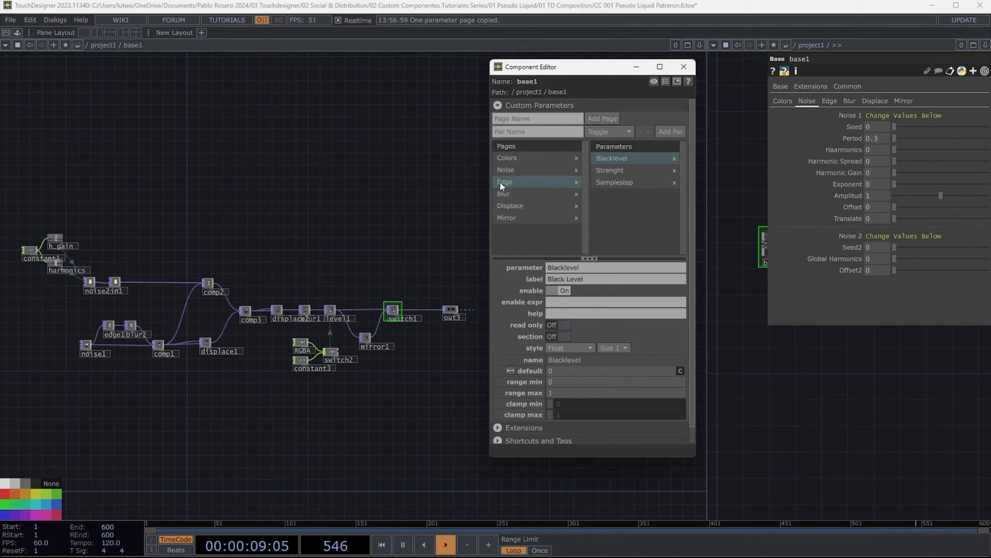
{"action": "left_click", "coordinate": [830, 101]}
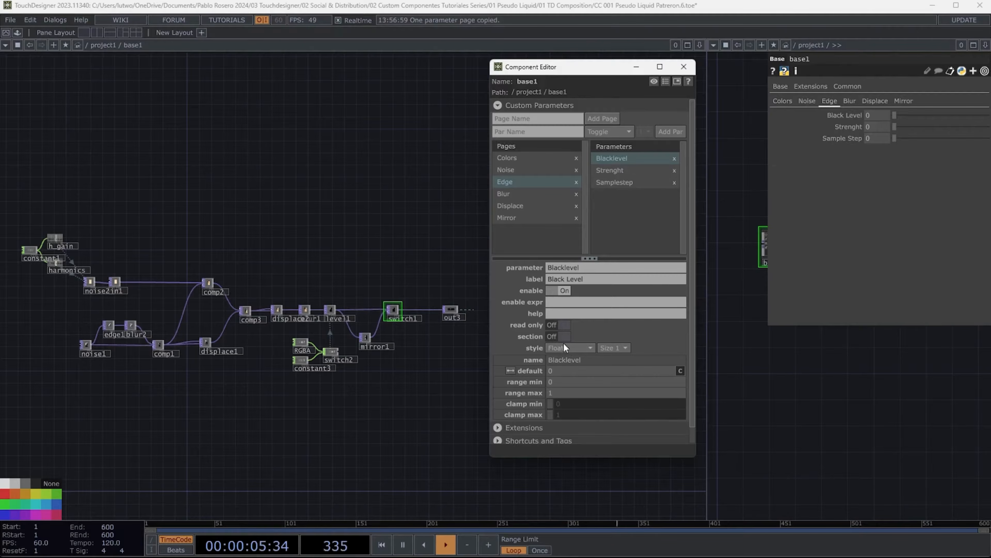
- Set the Strenght parameter's range max to 10000 on the Edge page
{"action": "left_click", "coordinate": [623, 169]}
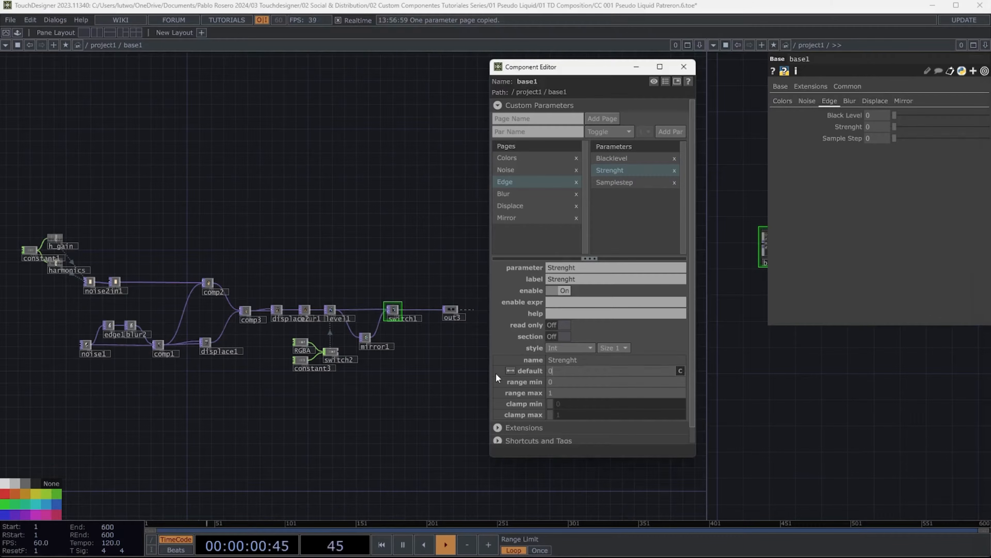
{"action": "key", "text": "Tab"}
{"action": "key", "text": "Tab"}
{"action": "type", "text": "10000"}
{"action": "left_click", "coordinate": [615, 183]}
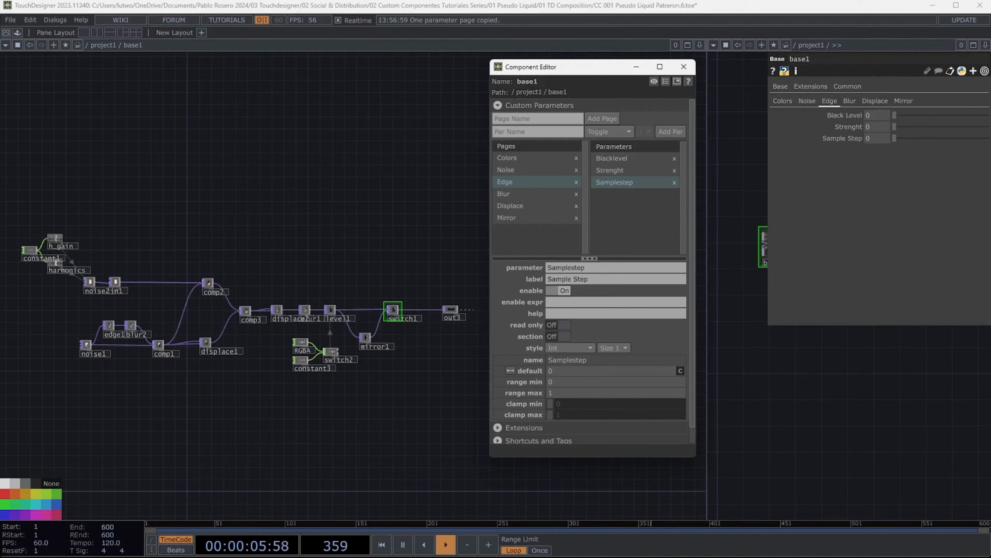
- On the Blur page, set the Filtersize1 parameter's range max to 128
{"action": "left_click", "coordinate": [572, 372]}
{"action": "left_click", "coordinate": [521, 195]}
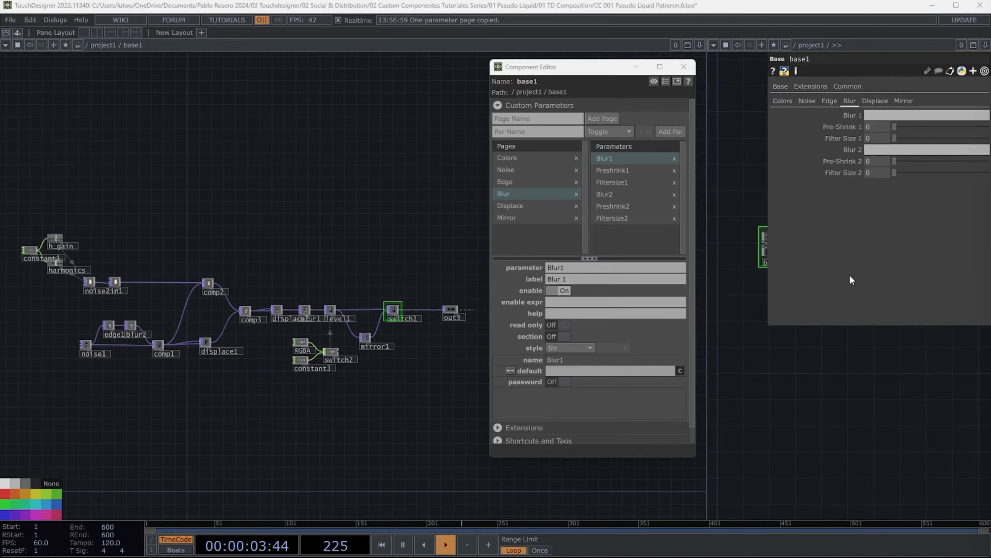
{"action": "left_click", "coordinate": [611, 171]}
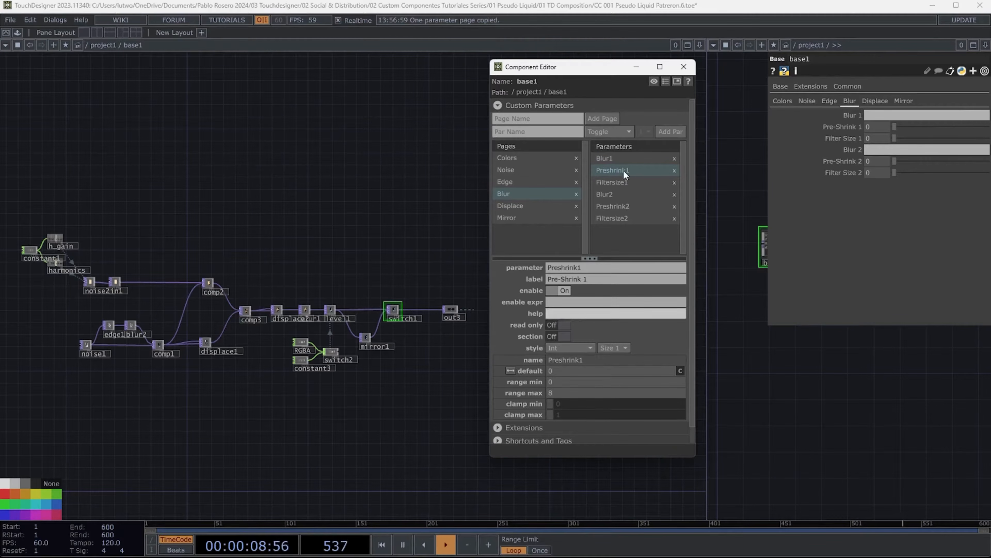
{"action": "left_click", "coordinate": [625, 182]}
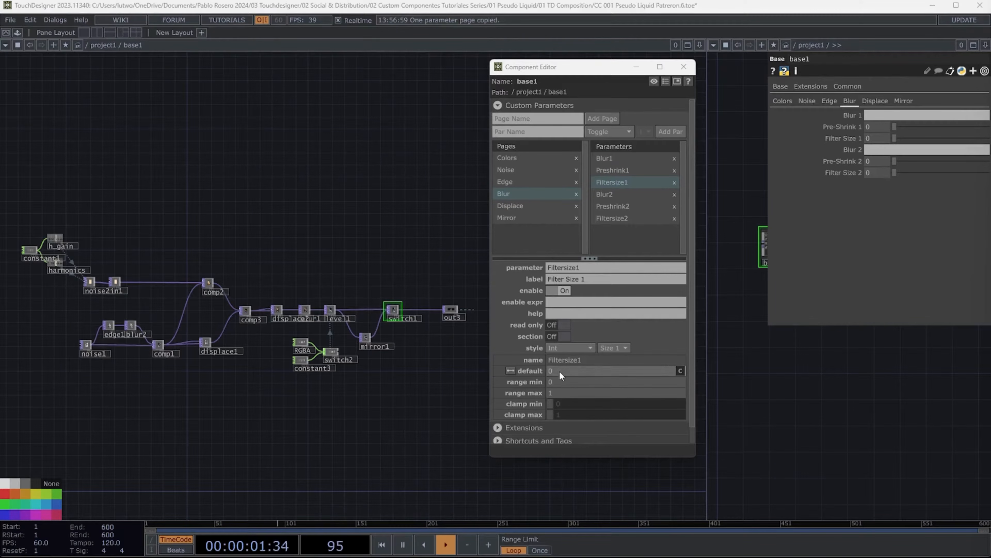
{"action": "left_click", "coordinate": [501, 382]}
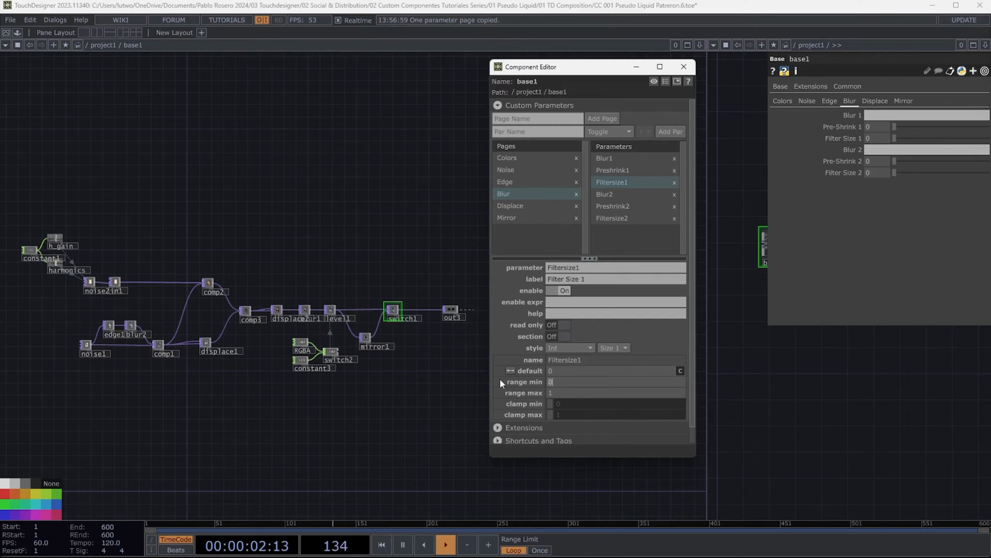
- Set the Filtersize2 parameter's range max to 64
{"action": "left_click", "coordinate": [622, 207]}
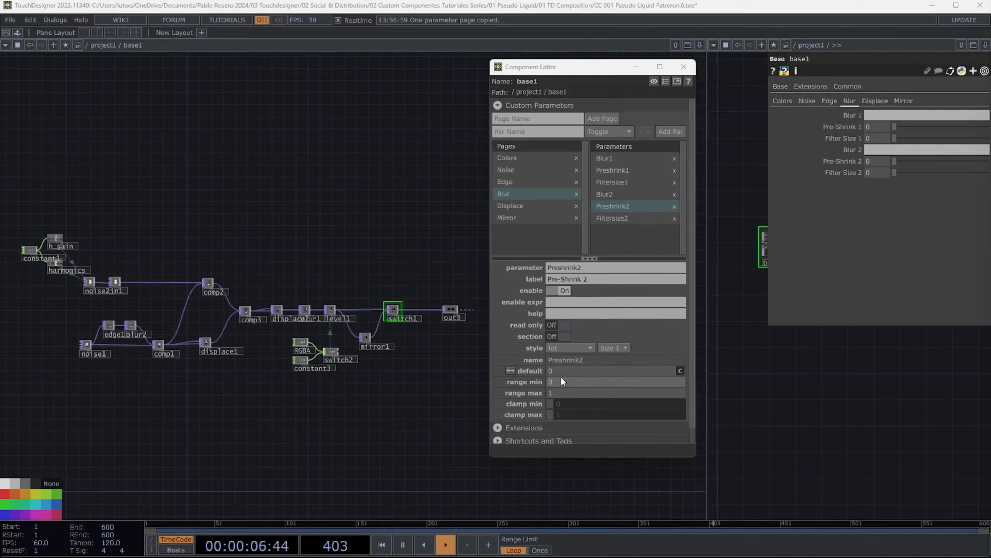
{"action": "left_click_drag", "start_coordinate": [559, 372], "coordinate": [508, 374]}
{"action": "left_click", "coordinate": [625, 218]}
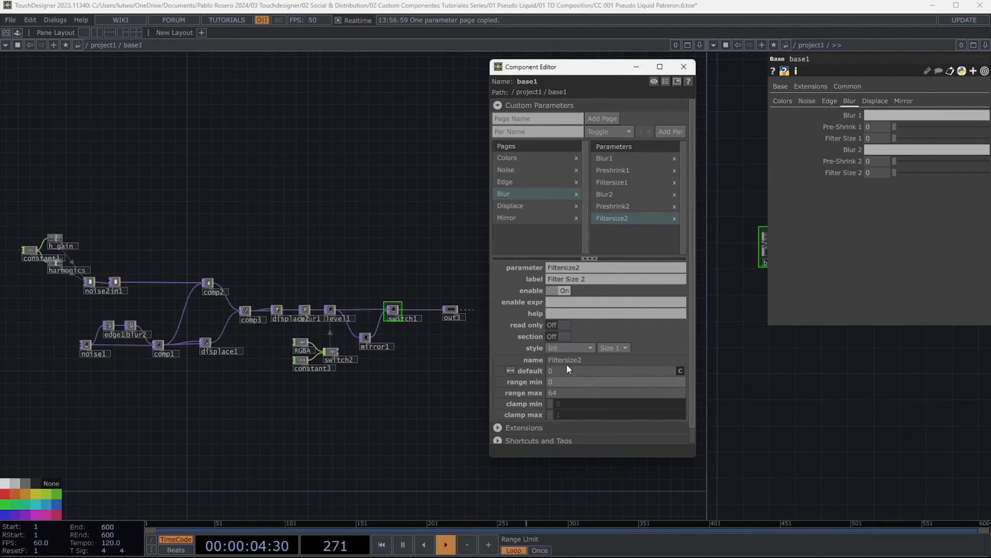
- On the Displace page, set the Uvweight1 parameter's range max to 5
{"action": "left_click", "coordinate": [521, 207]}
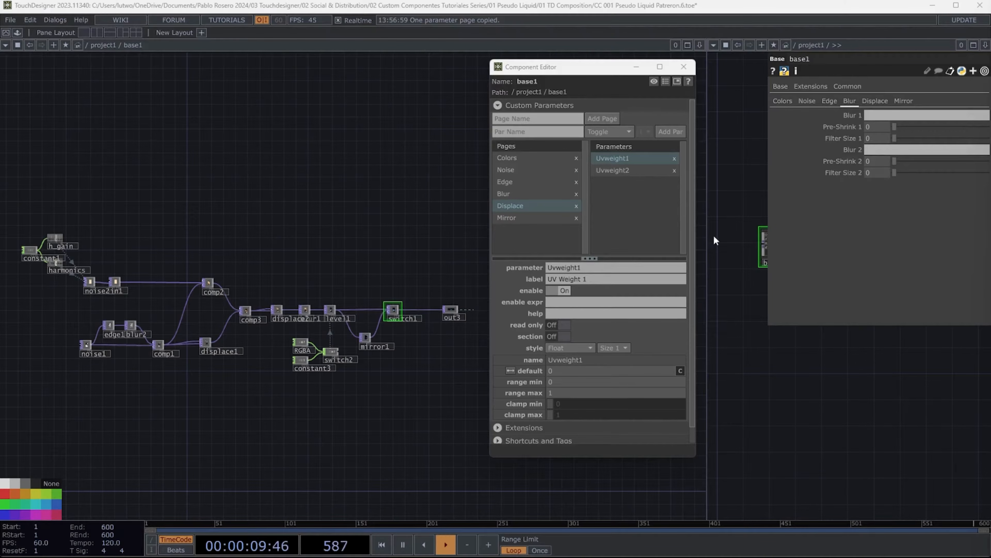
{"action": "left_click_drag", "start_coordinate": [605, 370], "coordinate": [444, 375]}
{"action": "key", "text": "Tab"}
{"action": "key", "text": "Tab"}
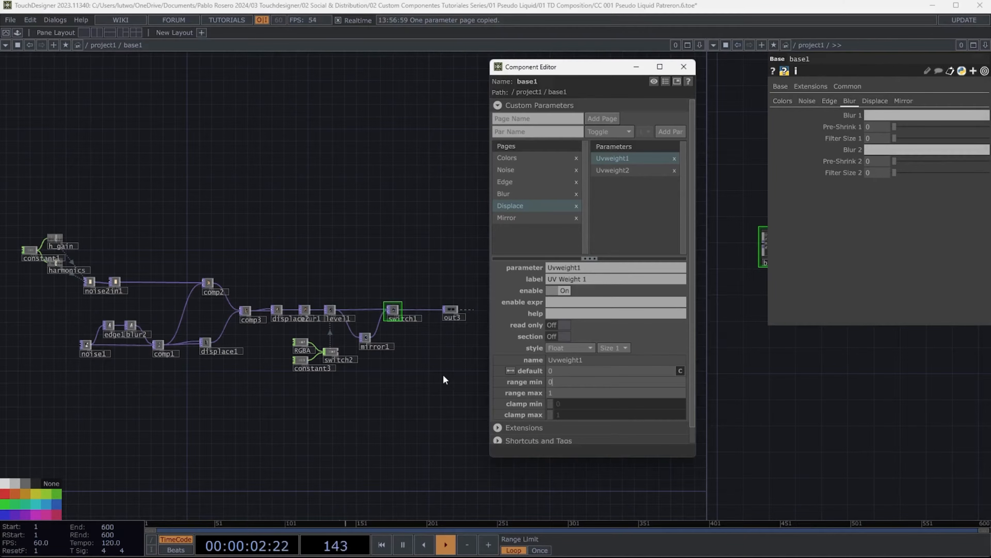
{"action": "type", "text": "5"}
{"action": "left_click", "coordinate": [635, 171]}
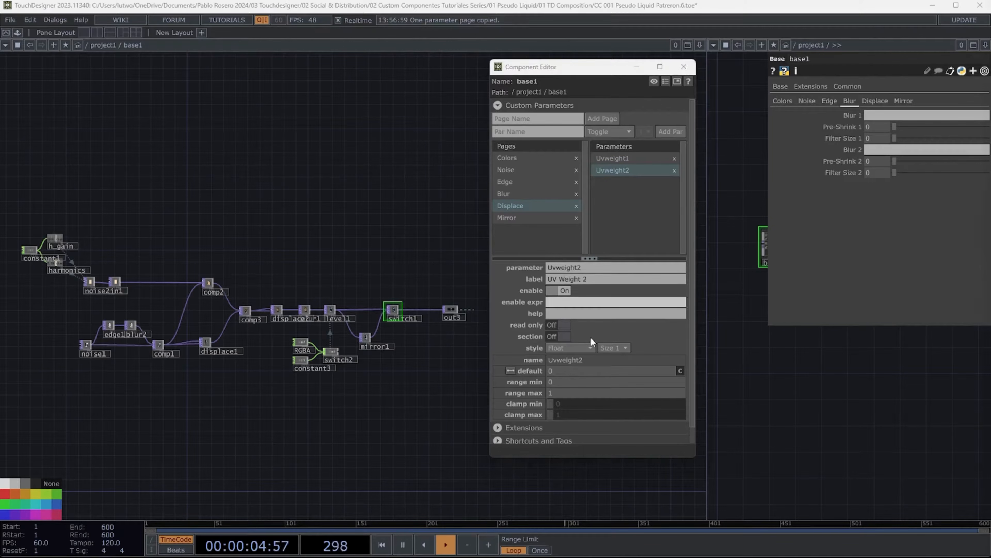
{"action": "left_click_drag", "start_coordinate": [564, 372], "coordinate": [408, 371]}
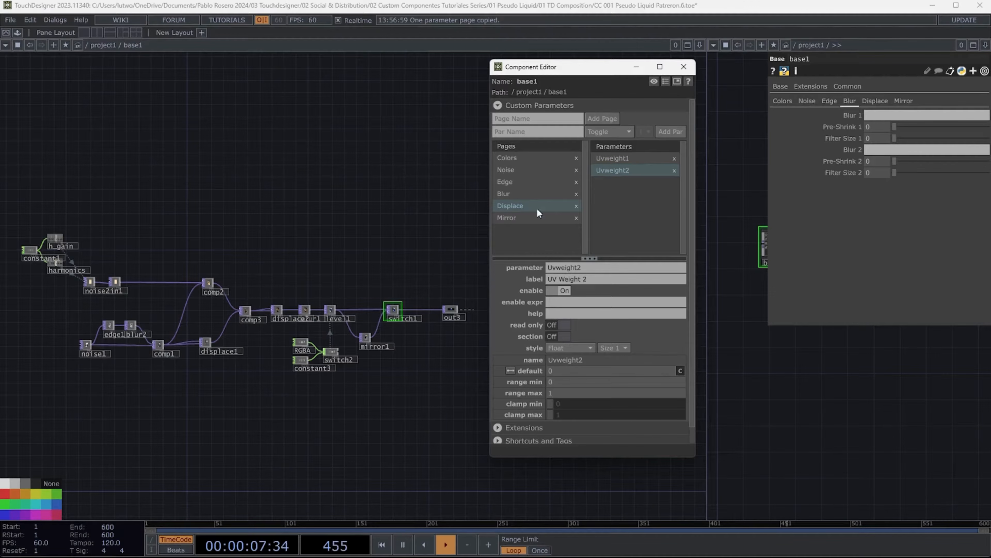
- On the Mirror page, set the Rotate parameter's range max to 360
{"action": "left_click", "coordinate": [511, 218]}
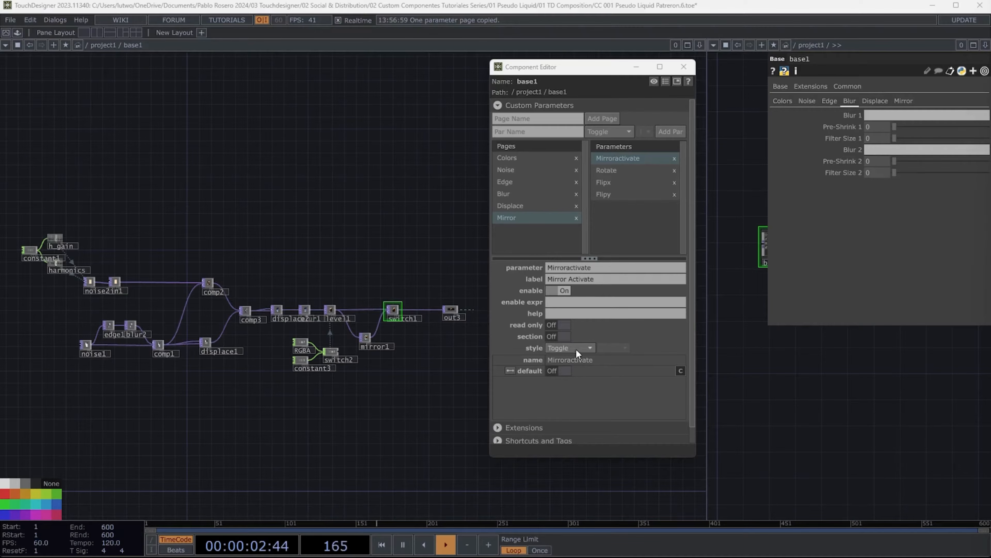
{"action": "left_click", "coordinate": [904, 101]}
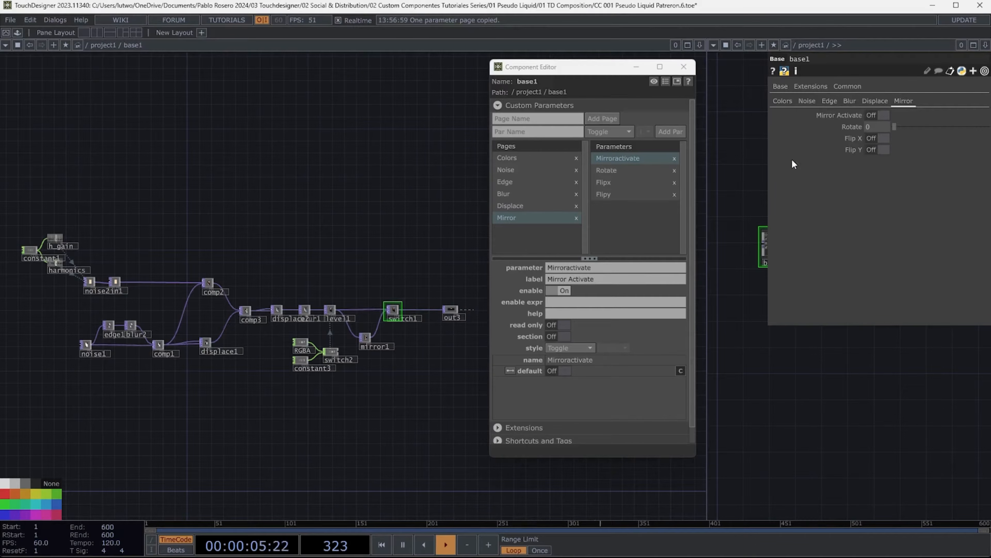
{"action": "left_click", "coordinate": [611, 170]}
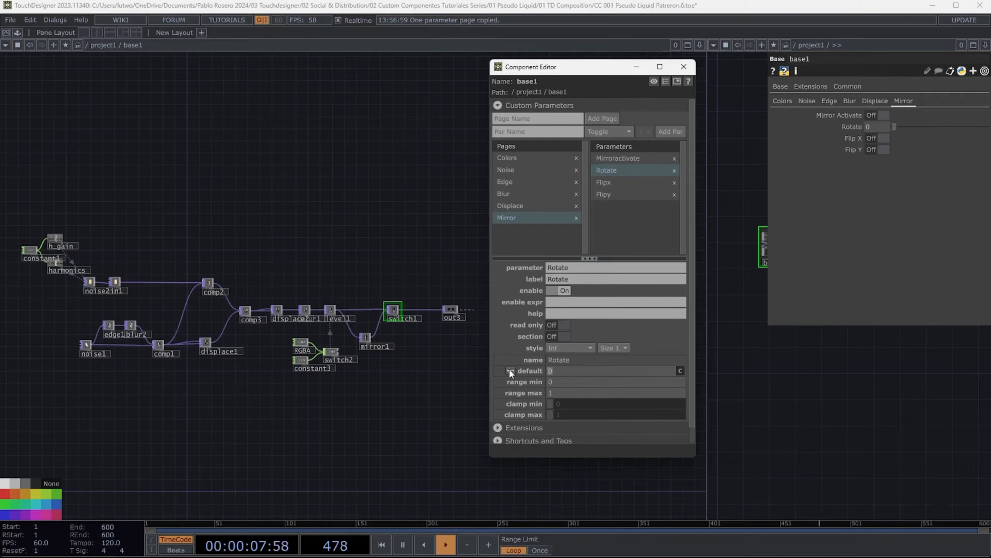
{"action": "key", "text": "Tab"}
{"action": "key", "text": "Tab"}
{"action": "type", "text": "360"}
{"action": "left_click", "coordinate": [903, 101]}
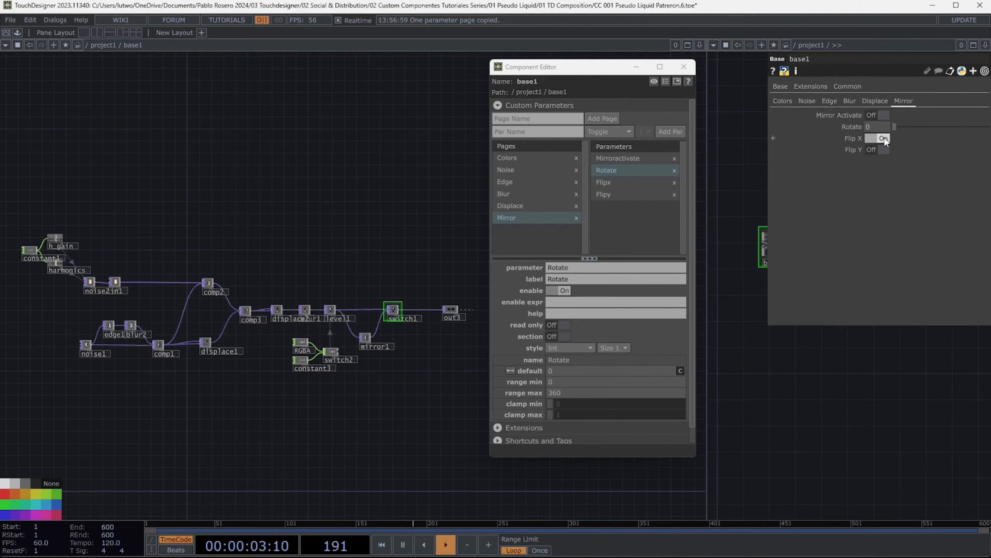
- Review each of the component's custom parameter pages in its parameter window
{"action": "left_click", "coordinate": [807, 101]}
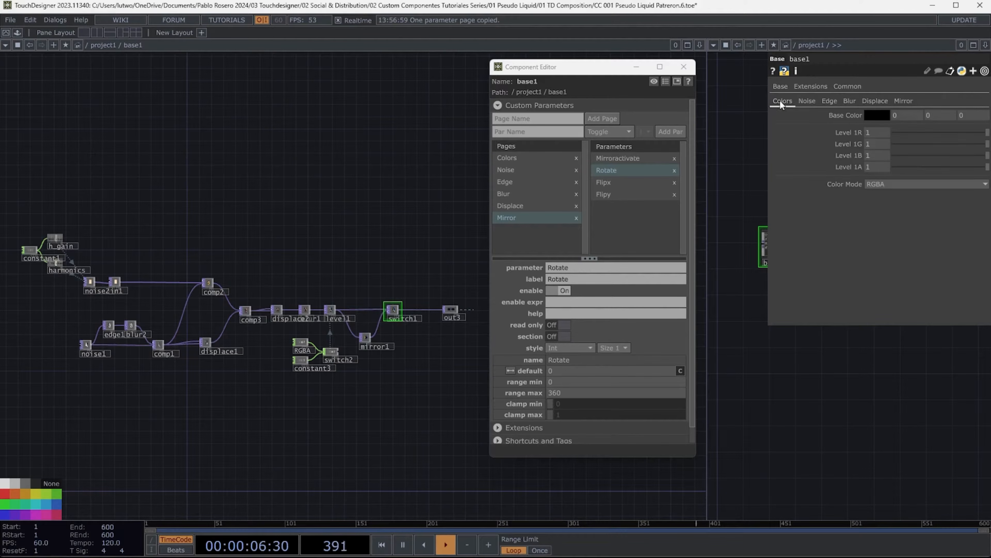
{"action": "left_click", "coordinate": [830, 101]}
{"action": "left_click", "coordinate": [875, 101]}
{"action": "mouse_move", "coordinate": [894, 116]}
{"action": "left_mouse_down"}
{"action": "mouse_move", "coordinate": [932, 119]}
{"action": "mouse_move", "coordinate": [894, 119]}
{"action": "left_mouse_up"}
{"action": "left_click", "coordinate": [849, 101]}
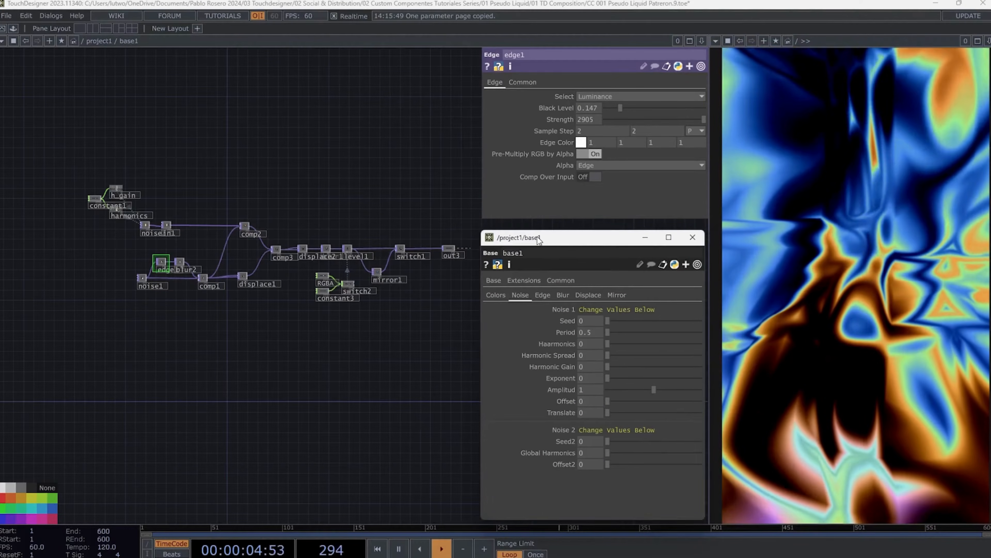
{"action": "left_click_drag", "start_coordinate": [539, 241], "coordinate": [541, 242]}
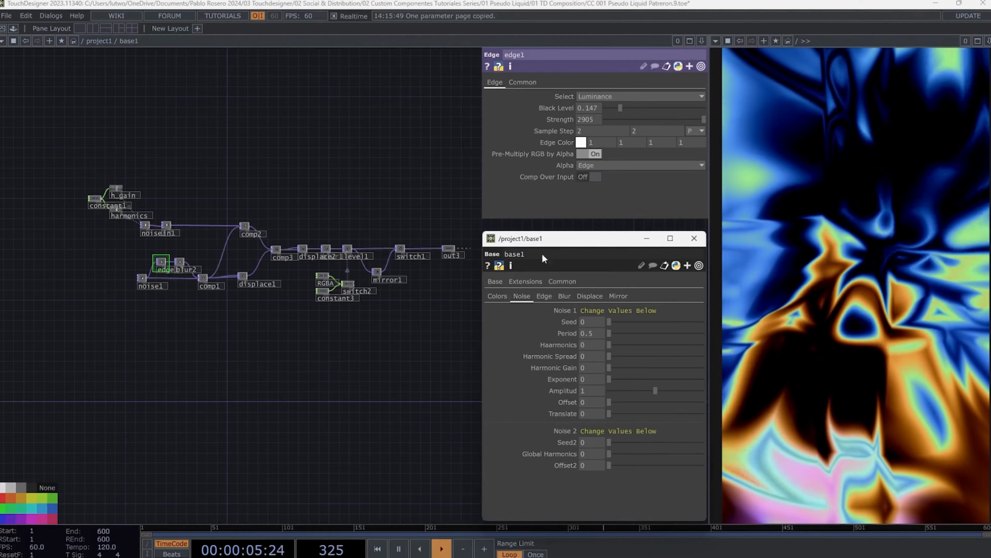
- Bind edge1's Edge Color to the component's Base Color parameter
{"action": "left_click", "coordinate": [495, 294]}
{"action": "scroll", "coordinate": [222, 291], "scroll_direction": "up", "scroll_amount": 5}
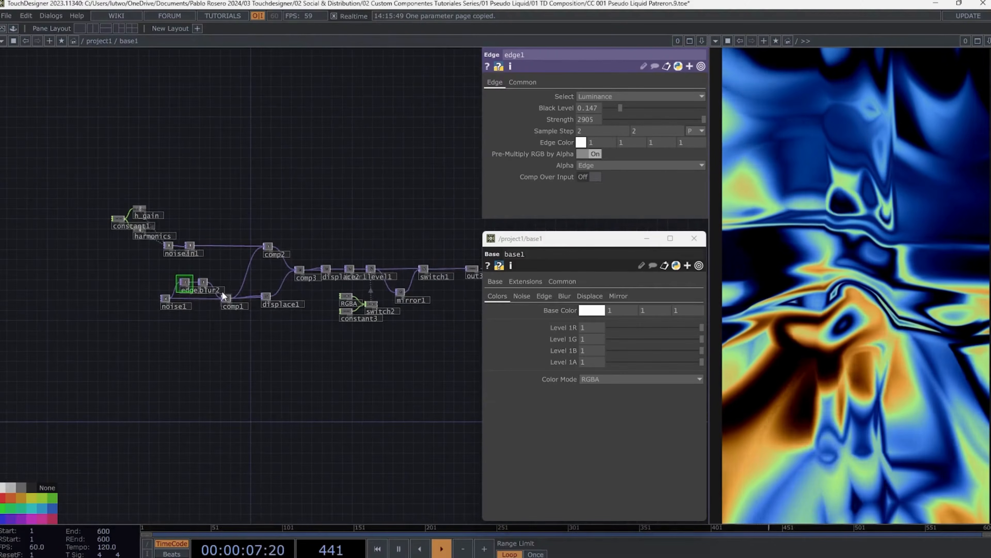
{"action": "scroll", "coordinate": [268, 303], "scroll_direction": "down", "scroll_amount": 5}
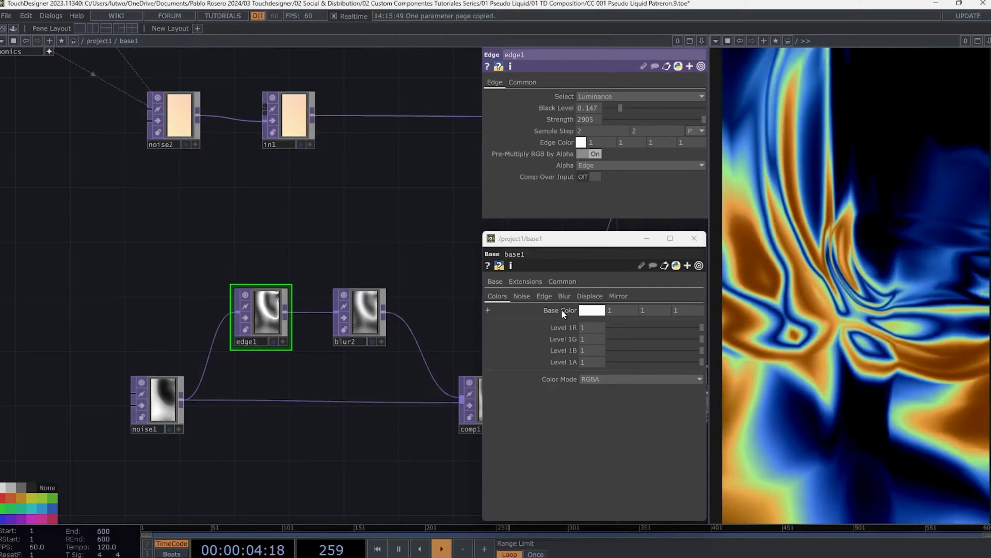
{"action": "right_click", "coordinate": [561, 309]}
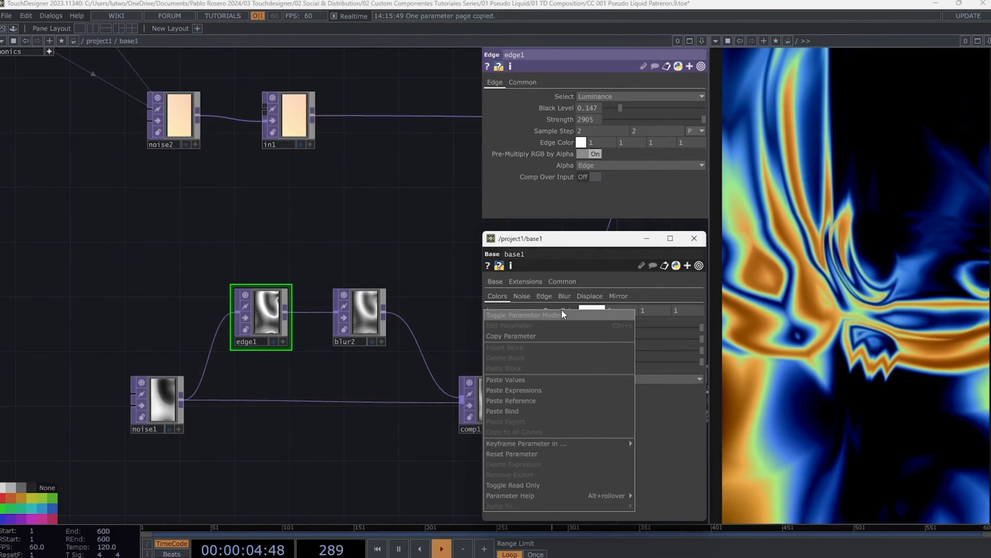
{"action": "left_click", "coordinate": [522, 333]}
{"action": "right_click", "coordinate": [551, 147]}
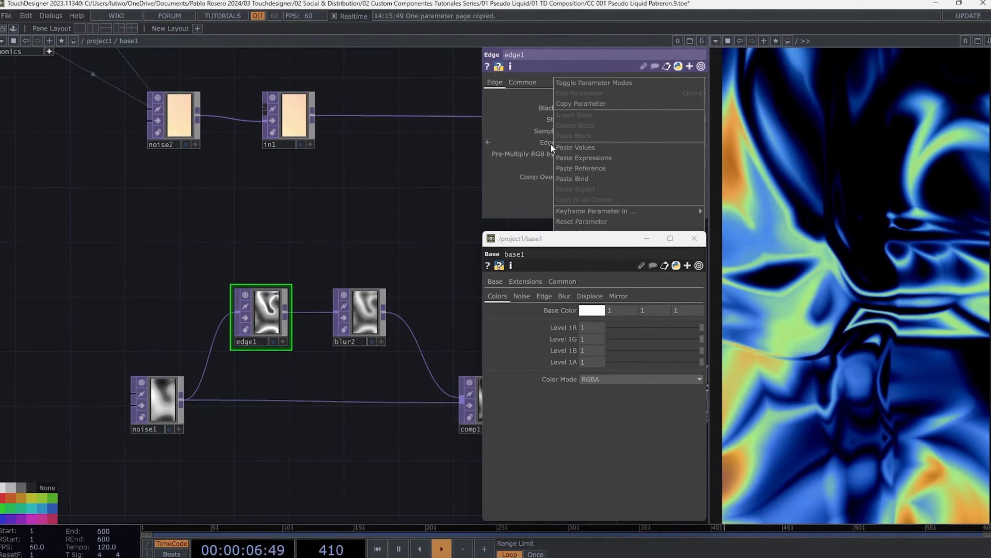
{"action": "left_click", "coordinate": [573, 177]}
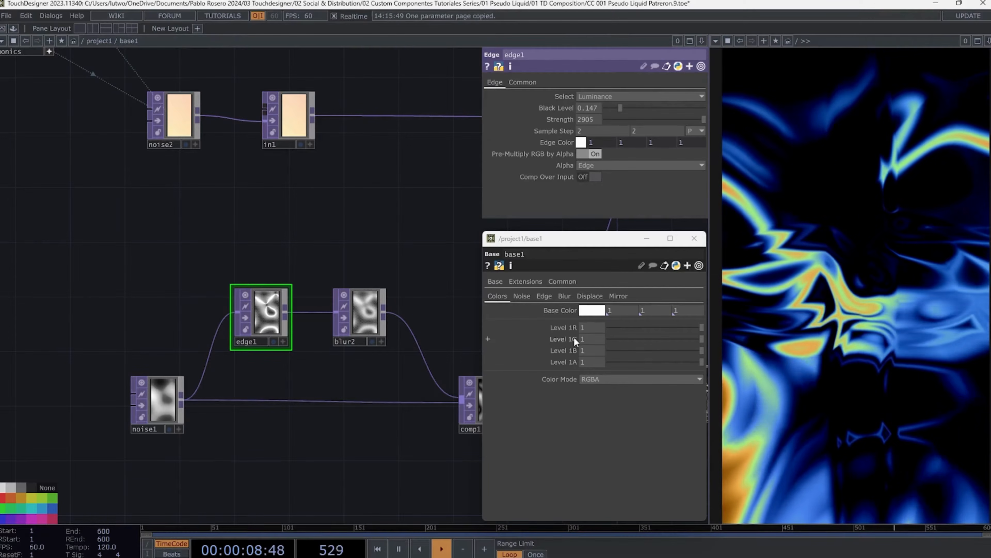
- Bind level1's High R to the component's Level 1R parameter
{"action": "scroll", "coordinate": [403, 281], "scroll_direction": "down", "scroll_amount": 5}
{"action": "left_click_drag", "start_coordinate": [313, 271], "coordinate": [16, 312]}
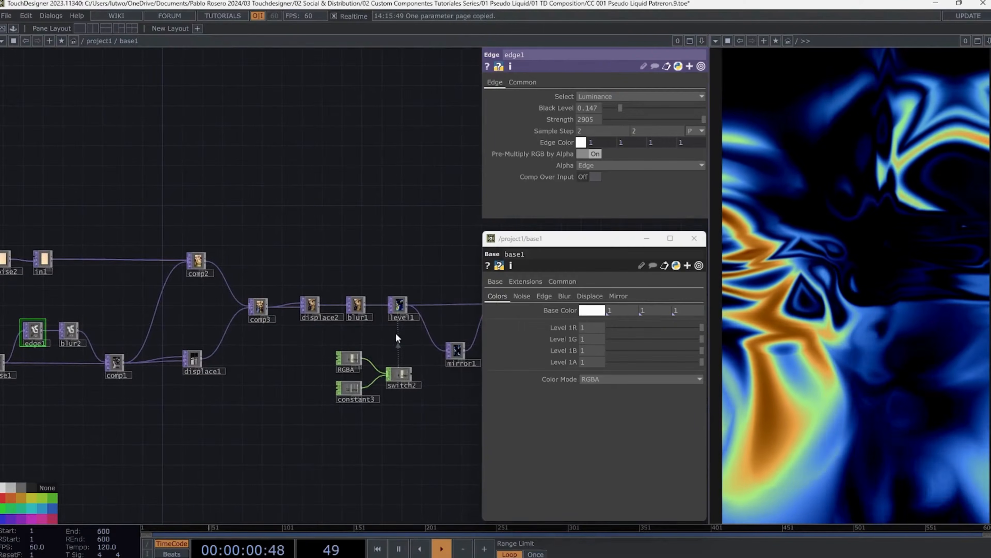
{"action": "left_click_drag", "start_coordinate": [357, 245], "coordinate": [259, 229]}
{"action": "scroll", "coordinate": [320, 294], "scroll_direction": "up", "scroll_amount": 5}
{"action": "left_click", "coordinate": [263, 294]}
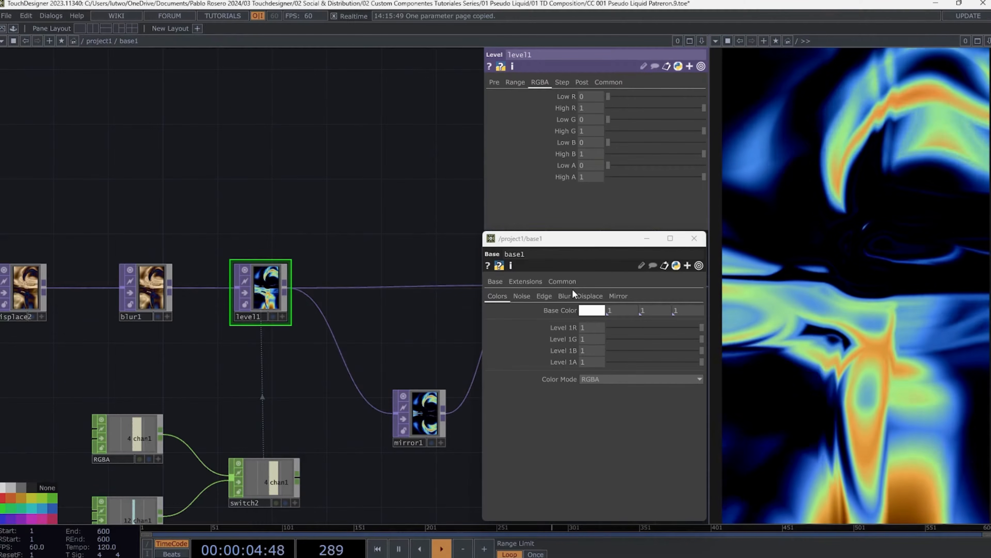
{"action": "right_click", "coordinate": [561, 326]}
{"action": "left_click", "coordinate": [519, 345]}
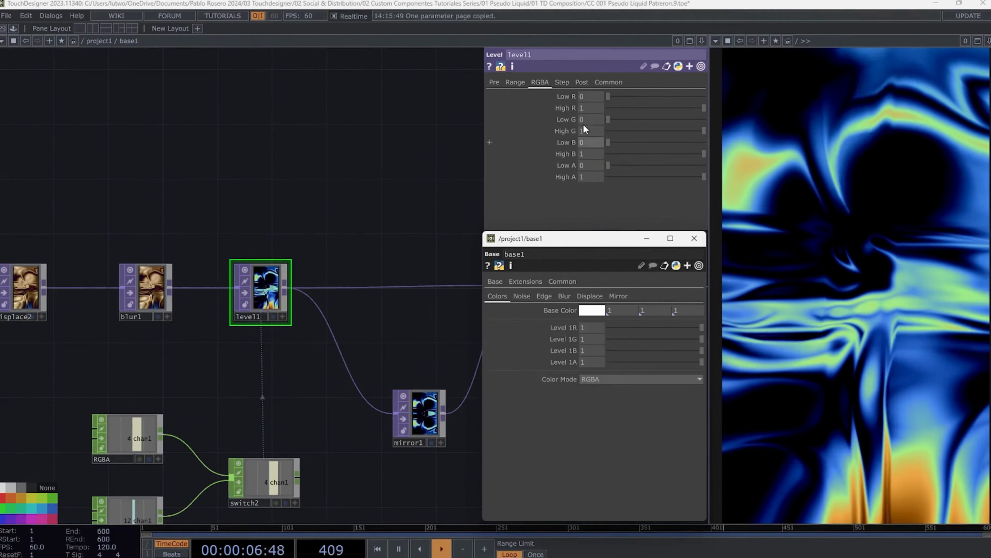
{"action": "right_click", "coordinate": [562, 105]}
{"action": "left_click", "coordinate": [587, 138]}
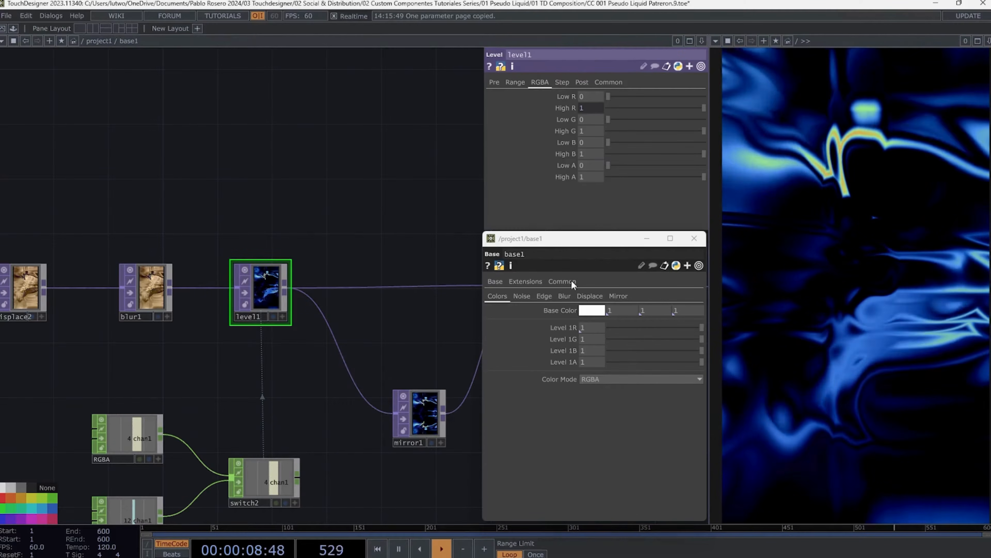
- Bind level1's High G to the component's Level 1G parameter
{"action": "right_click", "coordinate": [562, 339]}
{"action": "left_click", "coordinate": [545, 344]}
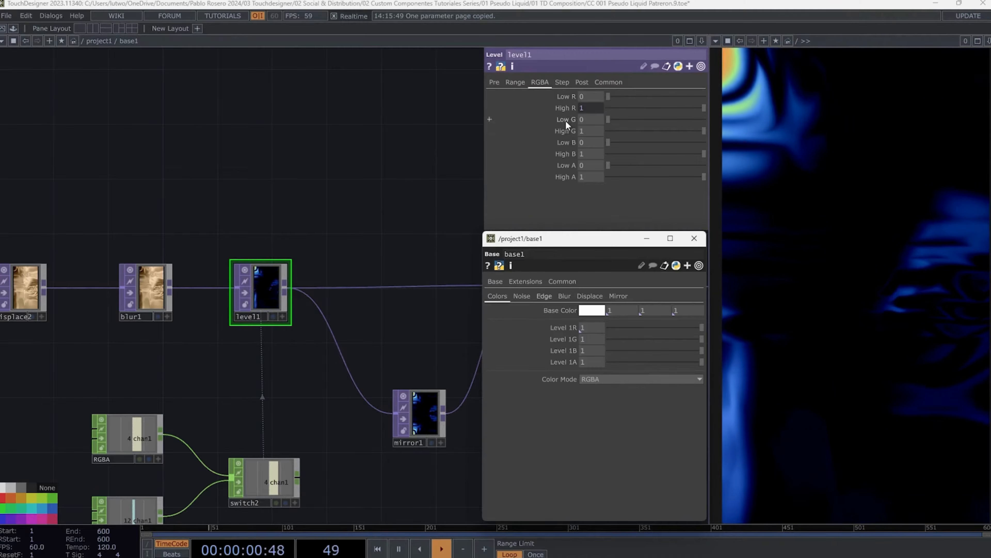
{"action": "right_click", "coordinate": [565, 133]}
{"action": "left_click", "coordinate": [591, 169]}
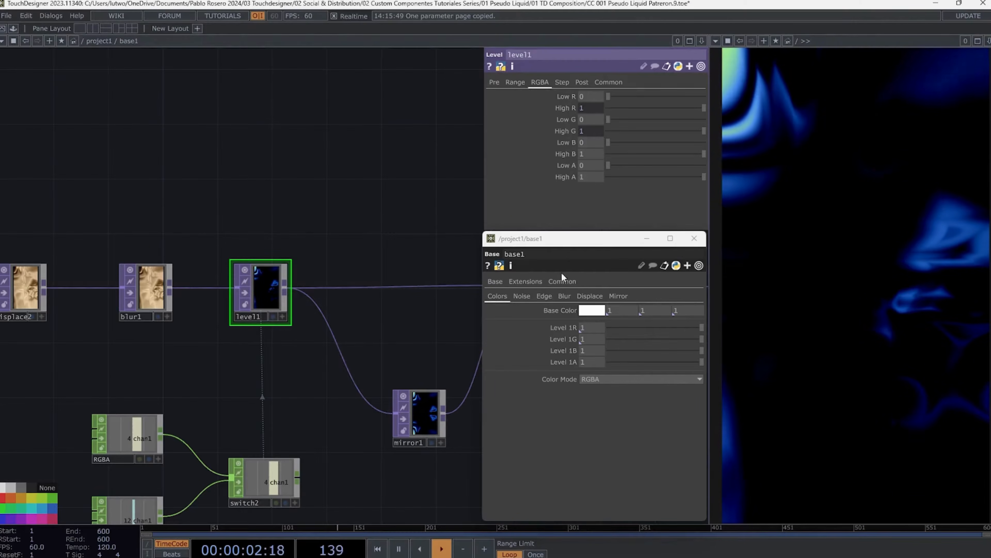
- Bind level1's High B to the component's Level 1B parameter
{"action": "right_click", "coordinate": [565, 348]}
{"action": "left_click", "coordinate": [530, 345]}
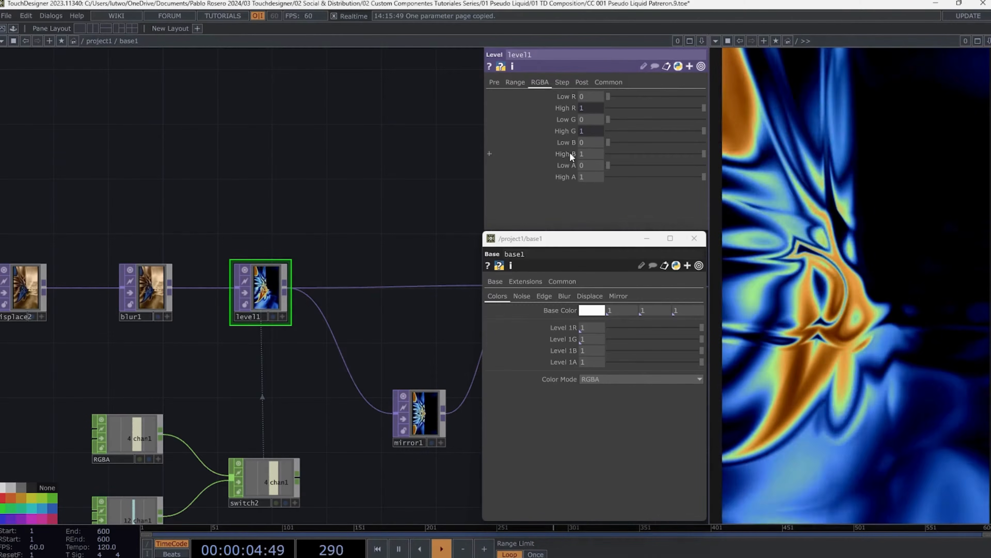
{"action": "right_click", "coordinate": [570, 152]}
{"action": "left_click", "coordinate": [588, 187]}
- Bind level1's High A to the component's Level 1A parameter
{"action": "right_click", "coordinate": [567, 362]}
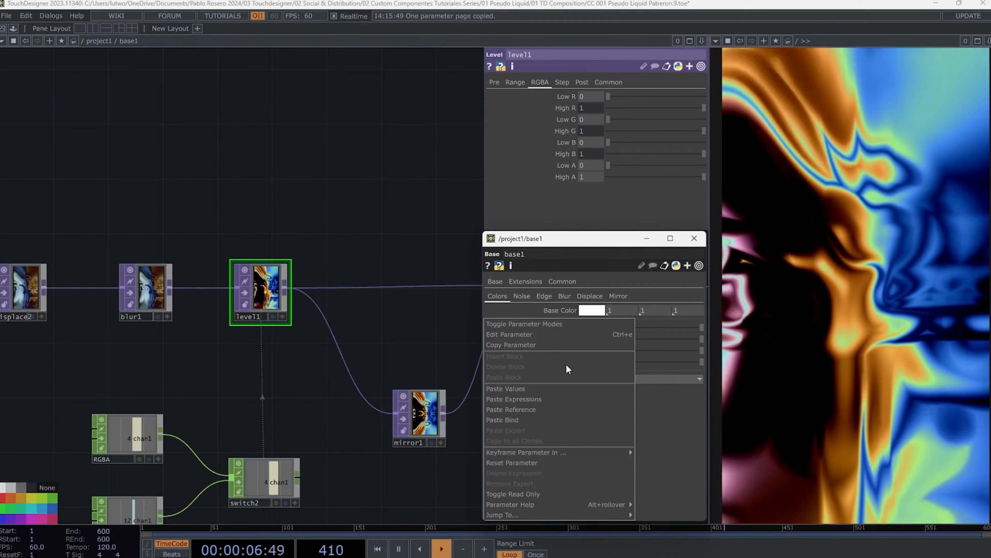
{"action": "left_click", "coordinate": [521, 345]}
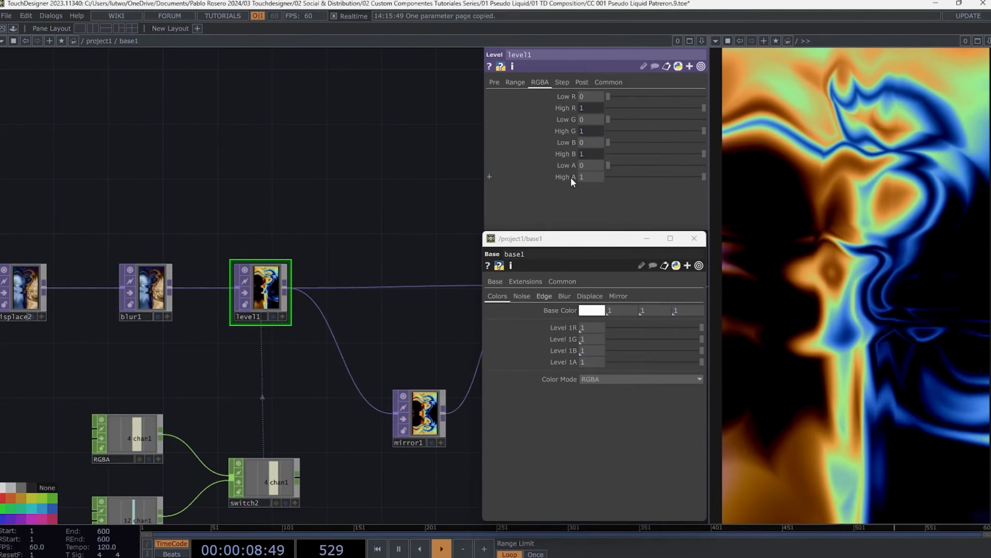
{"action": "right_click", "coordinate": [572, 182]}
{"action": "left_click", "coordinate": [592, 208]}
{"action": "left_click_drag", "start_coordinate": [701, 328], "coordinate": [702, 358]}
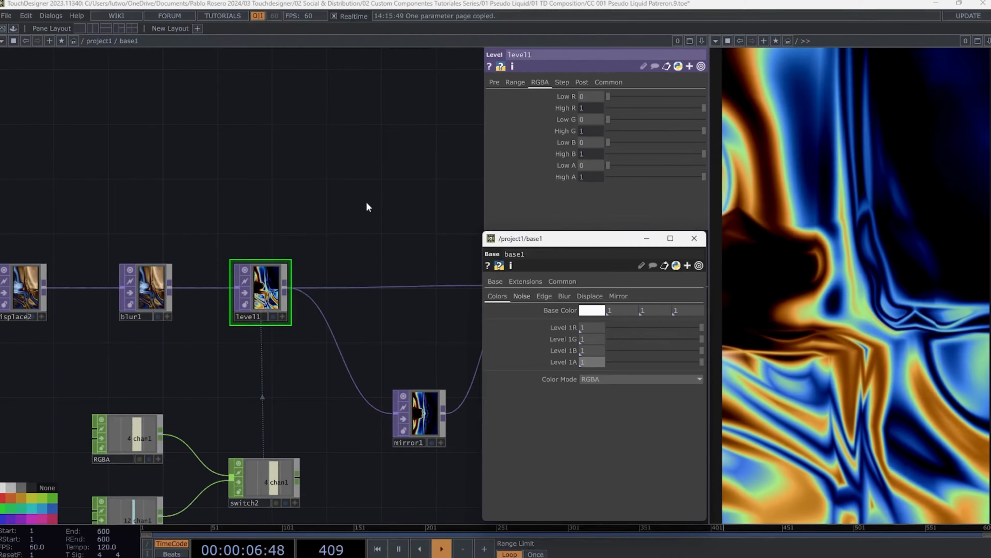
- Bind noise1's Seed to the component's Noise page Seed parameter
{"action": "left_click", "coordinate": [521, 295]}
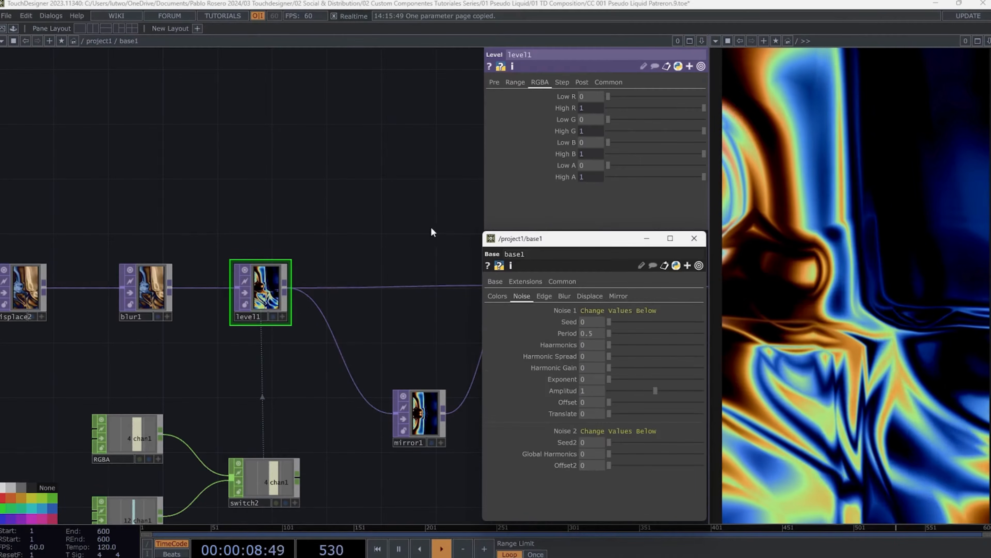
{"action": "scroll", "coordinate": [410, 205], "scroll_direction": "down", "scroll_amount": 5}
{"action": "left_click_drag", "start_coordinate": [286, 173], "coordinate": [436, 170]}
{"action": "scroll", "coordinate": [437, 170], "scroll_direction": "down", "scroll_amount": 5}
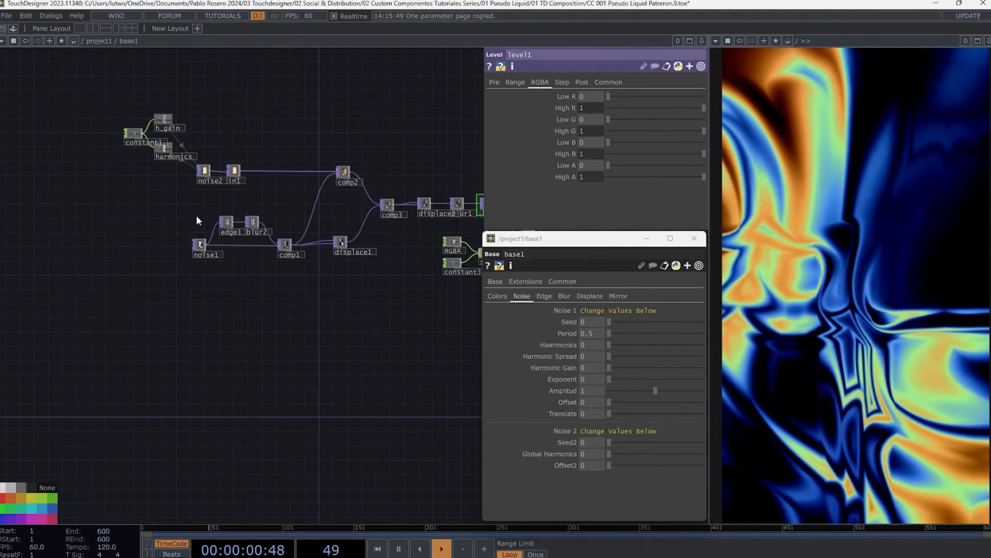
{"action": "scroll", "coordinate": [197, 221], "scroll_direction": "up", "scroll_amount": 5}
{"action": "left_click_drag", "start_coordinate": [288, 182], "coordinate": [215, 274]}
{"action": "left_click", "coordinate": [246, 392]}
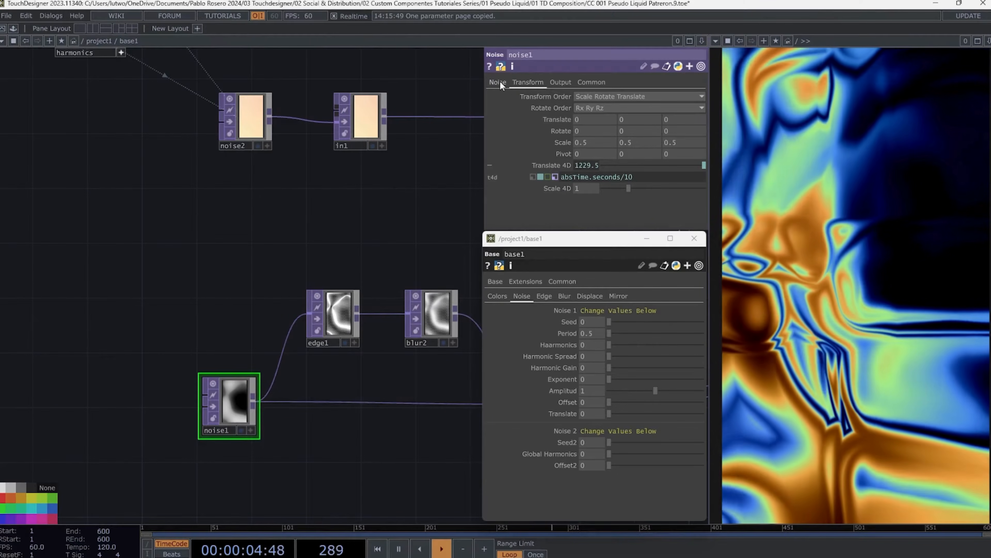
{"action": "left_click", "coordinate": [498, 83]}
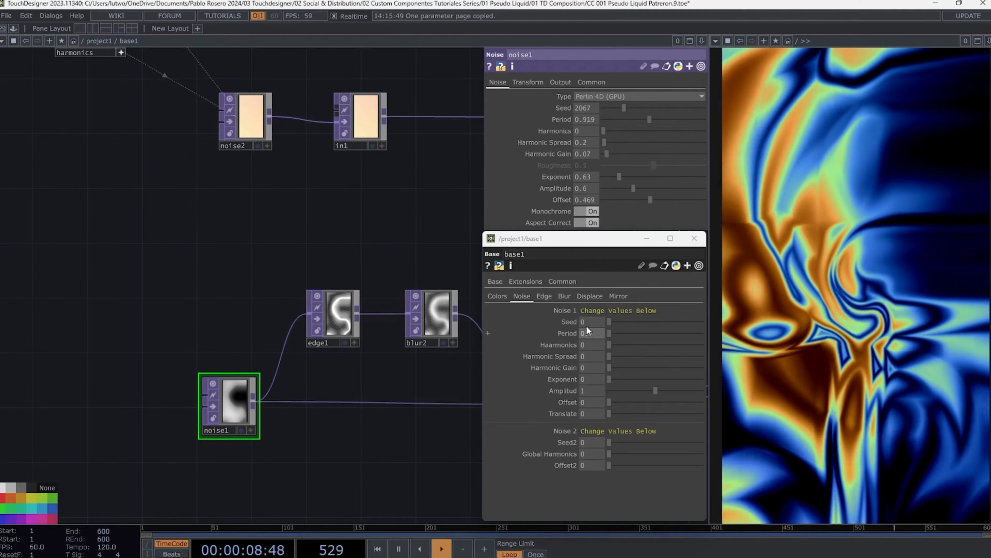
{"action": "mouse_move", "coordinate": [562, 237]}
{"action": "left_mouse_down"}
{"action": "mouse_move", "coordinate": [559, 270]}
{"action": "mouse_move", "coordinate": [559, 244]}
{"action": "left_mouse_up"}
{"action": "right_click", "coordinate": [569, 325]}
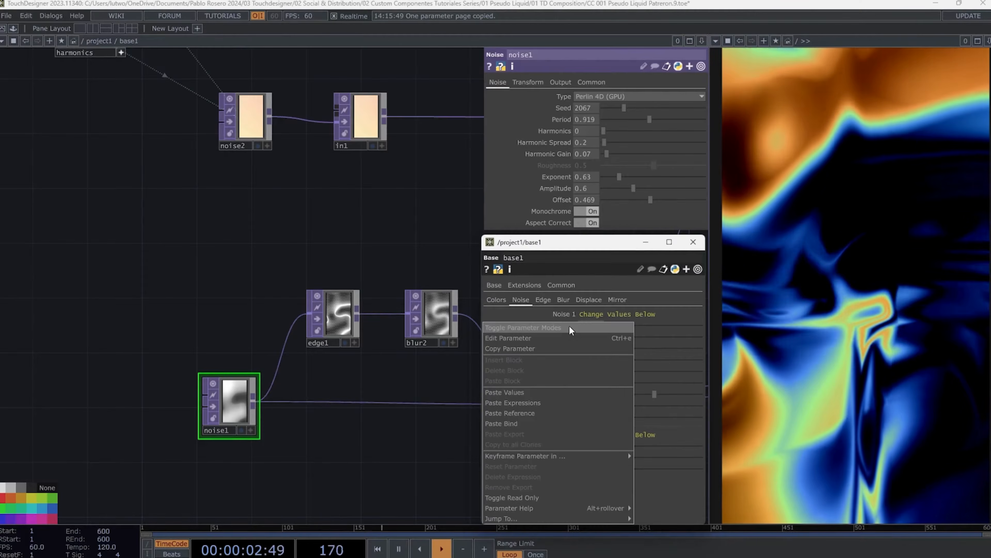
{"action": "left_click", "coordinate": [594, 348]}
{"action": "right_click", "coordinate": [563, 108]}
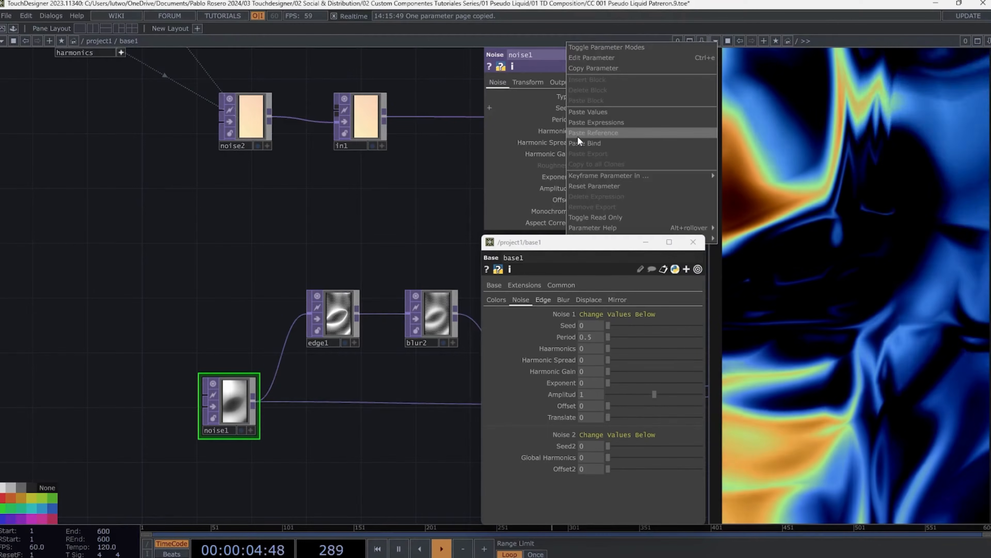
{"action": "left_click", "coordinate": [581, 141]}
- Bind noise1's Period to the component's Period parameter
{"action": "right_click", "coordinate": [568, 337]}
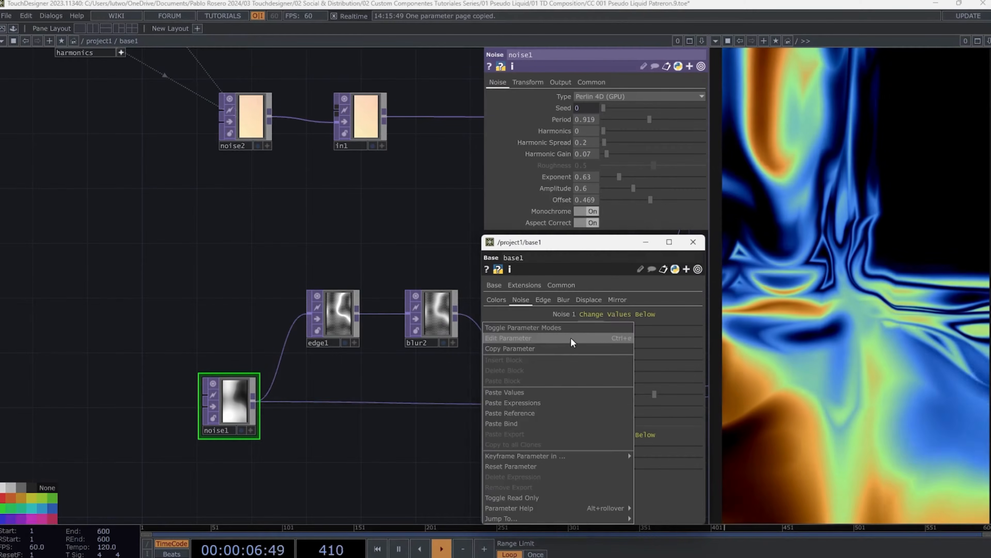
{"action": "left_click", "coordinate": [525, 348]}
{"action": "right_click", "coordinate": [562, 122]}
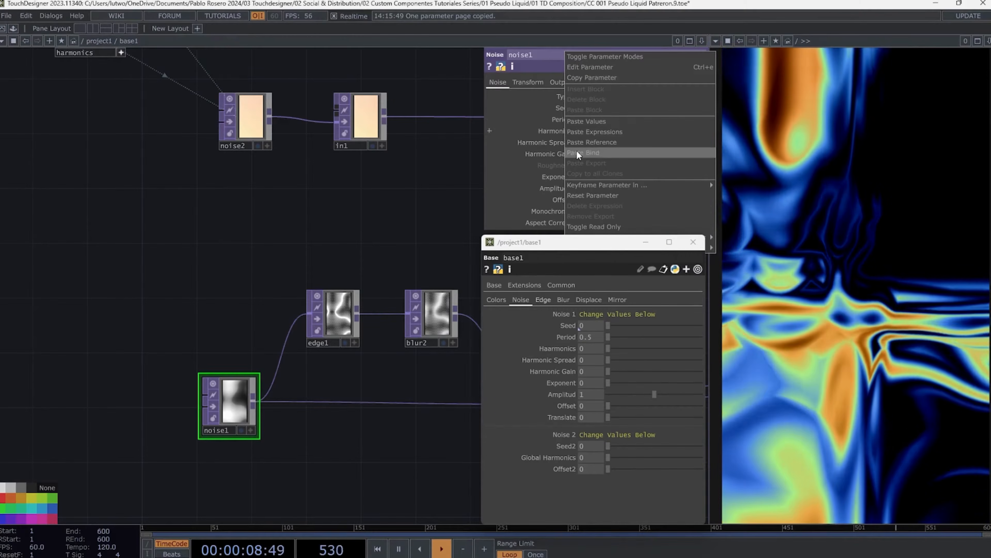
{"action": "left_click", "coordinate": [576, 151]}
- Bind noise1's Harmonics to the component's Haarmonics parameter on the Noise page
{"action": "right_click", "coordinate": [565, 349]}
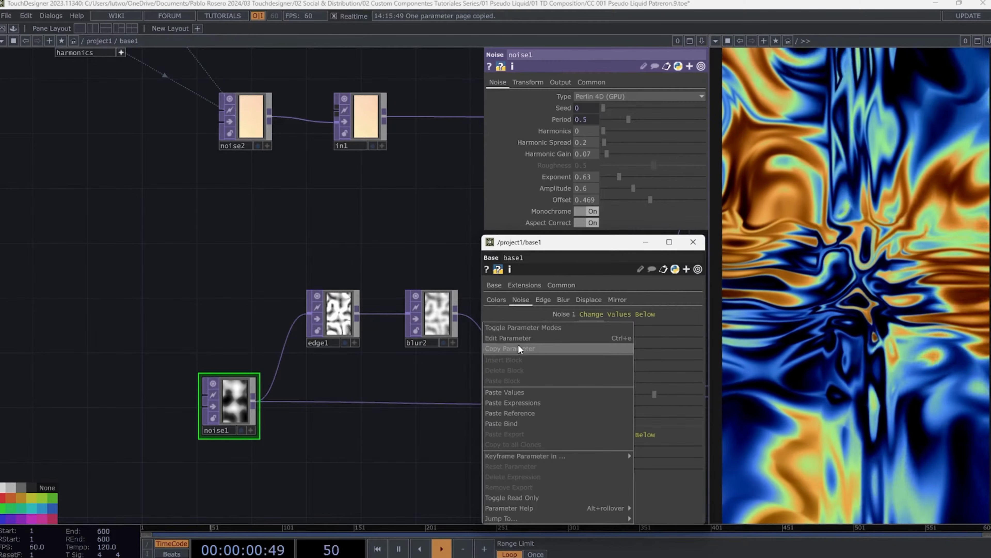
{"action": "left_click", "coordinate": [517, 345]}
{"action": "right_click", "coordinate": [562, 133]}
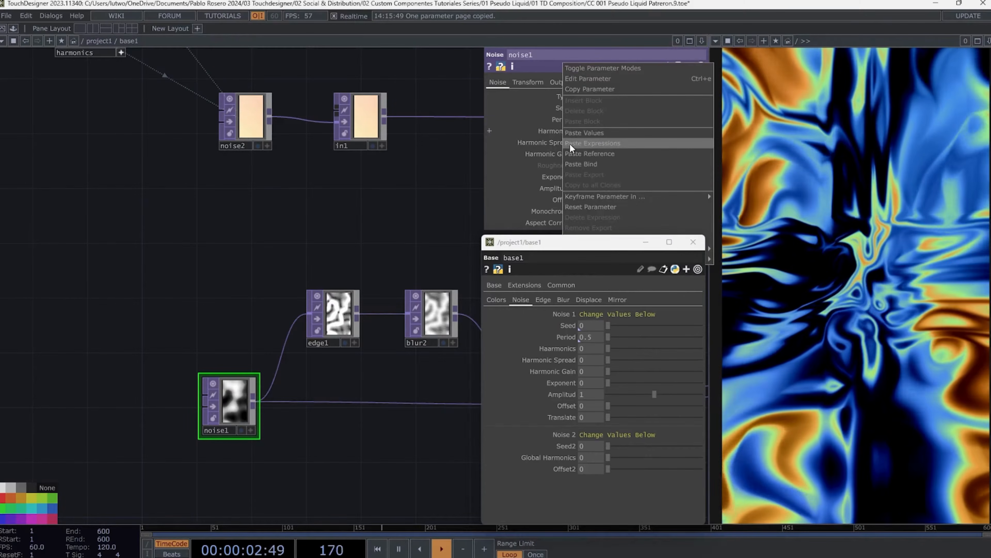
{"action": "left_click", "coordinate": [579, 162]}
- Bind noise1's Harmonic Spread to the component's Harmonic Spread parameter
{"action": "right_click", "coordinate": [553, 356]}
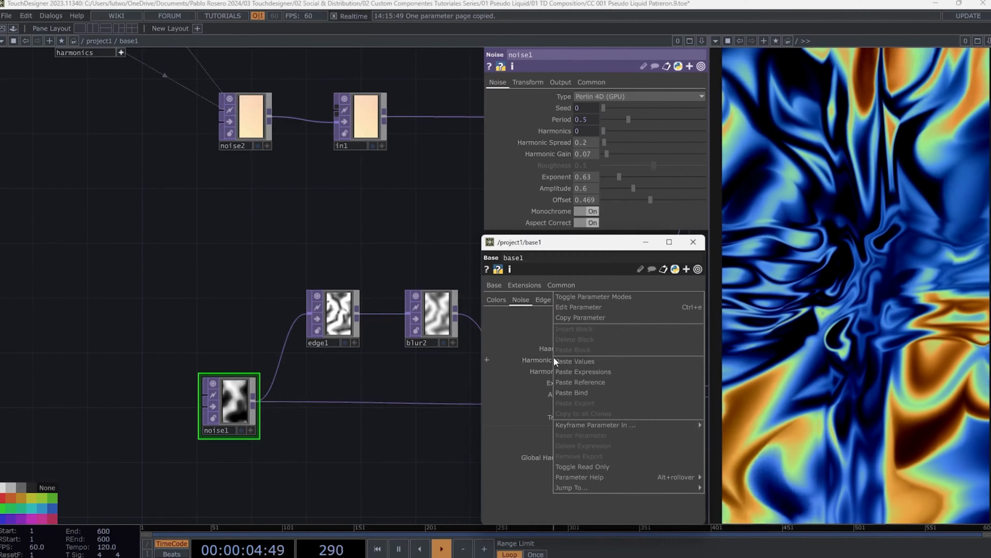
{"action": "left_click", "coordinate": [571, 314]}
{"action": "right_click", "coordinate": [556, 143]}
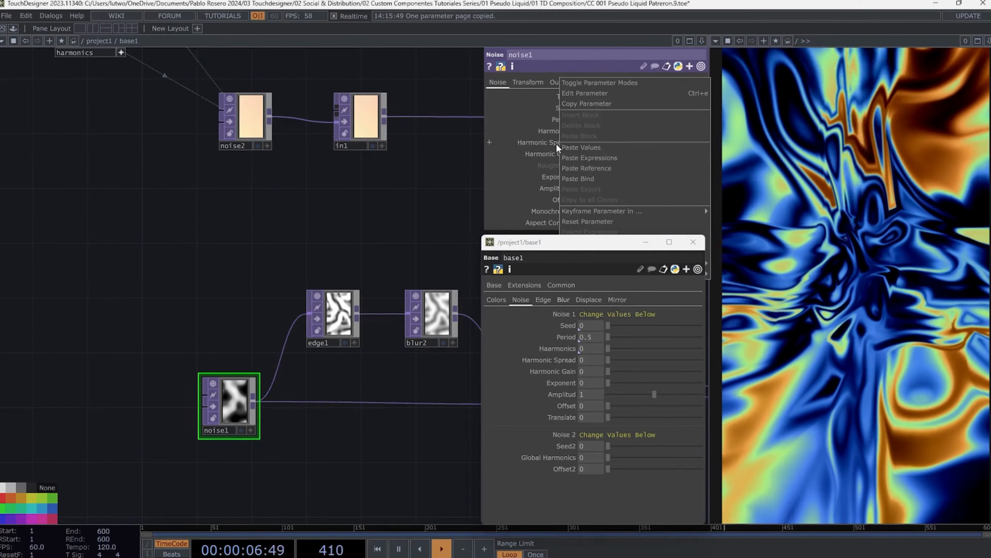
{"action": "left_click", "coordinate": [571, 173]}
- Bind noise1's Harmonic Gain to the component's Harmonic Gain parameter
{"action": "right_click", "coordinate": [556, 371]}
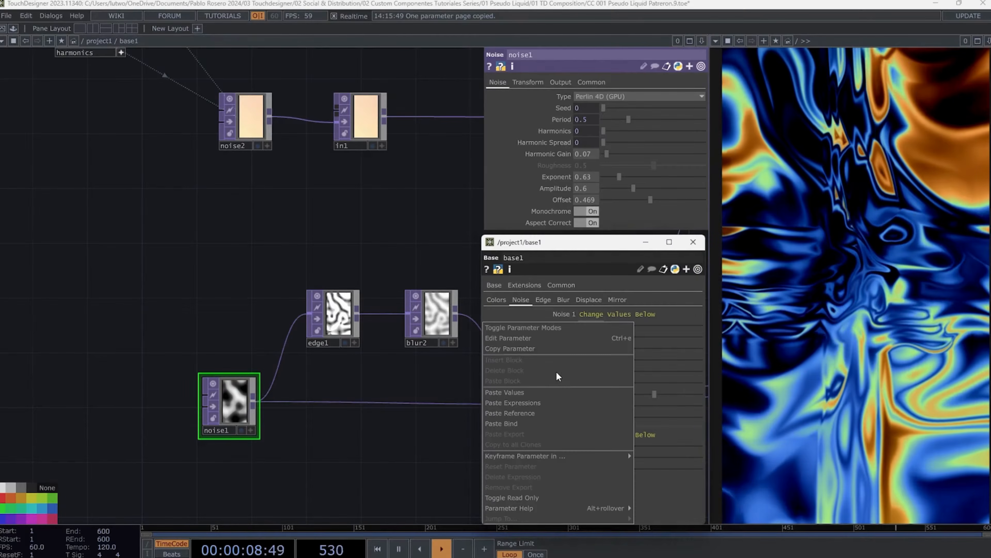
{"action": "left_click", "coordinate": [509, 346]}
{"action": "right_click", "coordinate": [561, 156]}
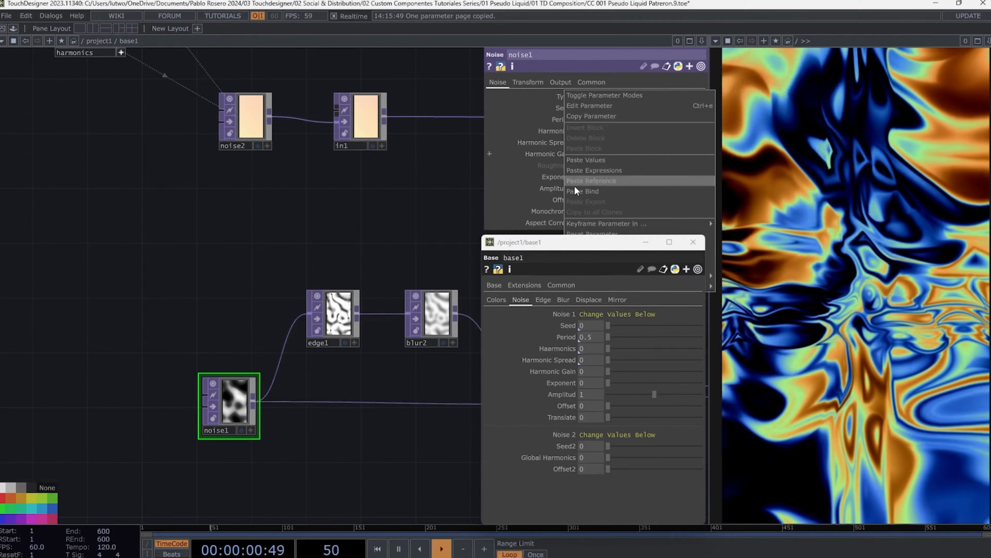
{"action": "left_click", "coordinate": [575, 191]}
- Bind noise1's Exponent to the component's Exponent parameter
{"action": "right_click", "coordinate": [564, 382]}
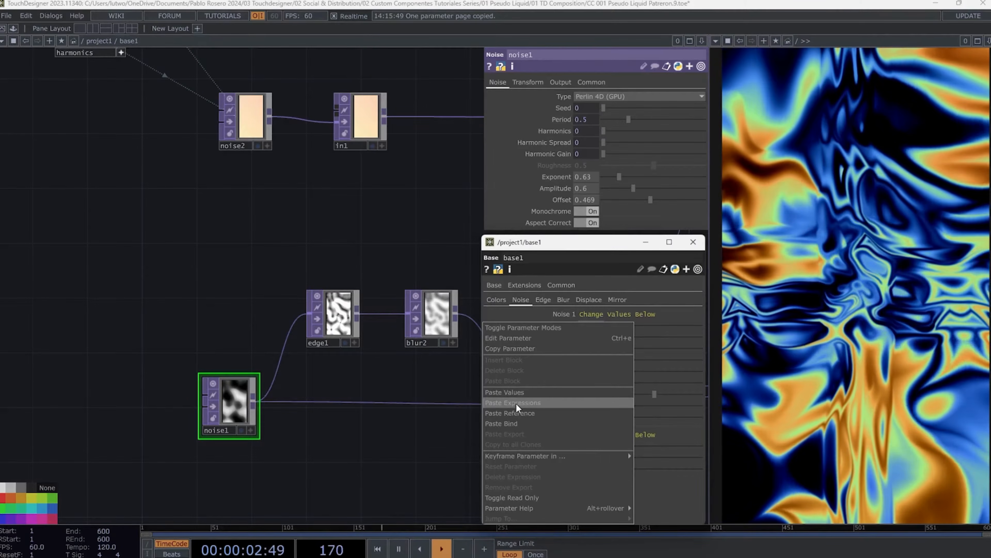
{"action": "left_click", "coordinate": [517, 347]}
{"action": "right_click", "coordinate": [562, 176]}
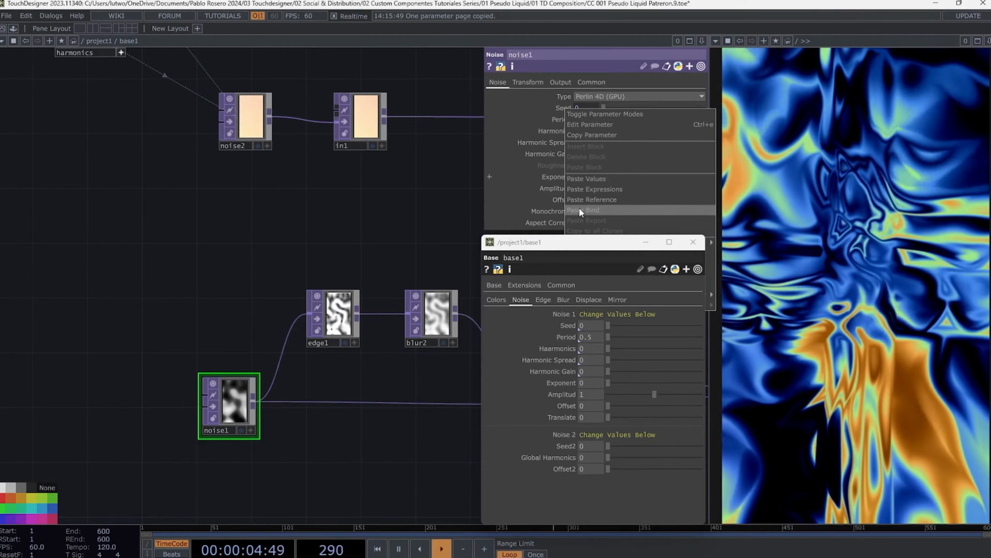
{"action": "left_click", "coordinate": [580, 209]}
- Bind noise1's Amplitude to the component's Amplitud parameter
{"action": "right_click", "coordinate": [563, 394]}
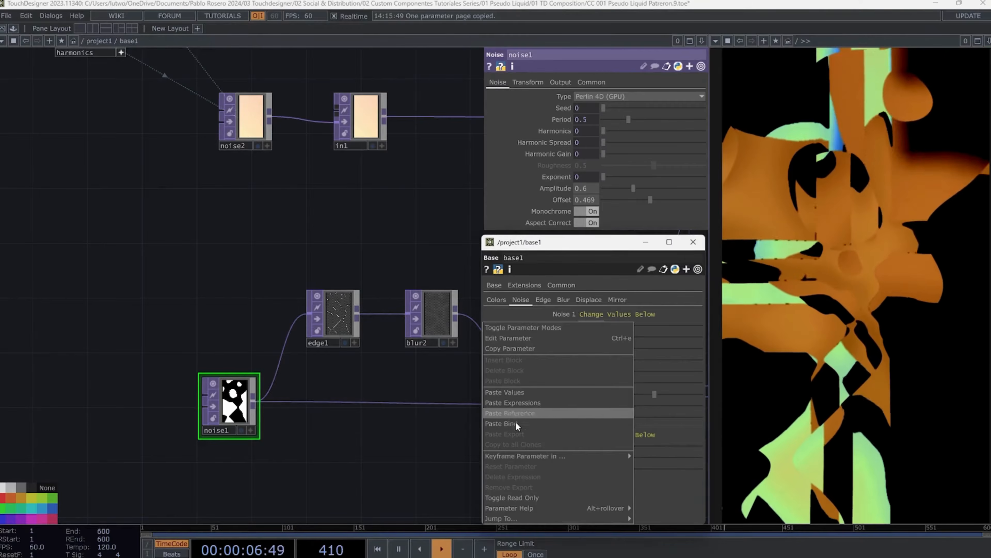
{"action": "left_click", "coordinate": [519, 347]}
{"action": "right_click", "coordinate": [559, 186]}
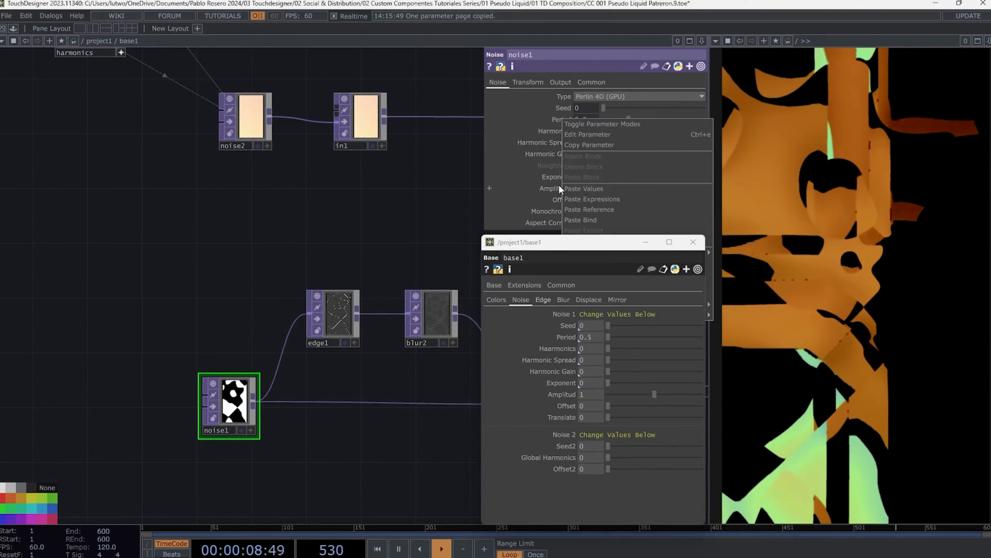
{"action": "left_click", "coordinate": [581, 220]}
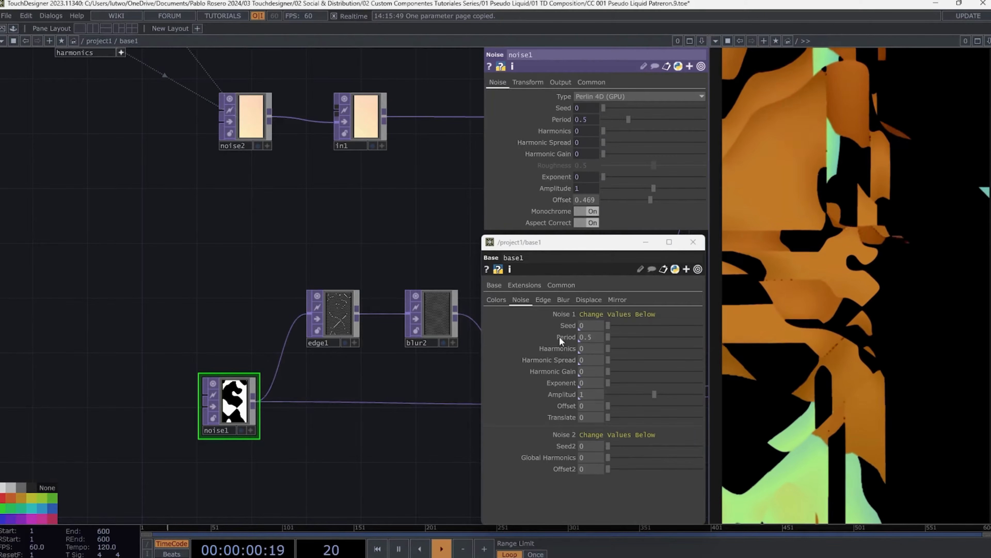
- Bind noise1's Offset to the component's Offset parameter
{"action": "right_click", "coordinate": [566, 406]}
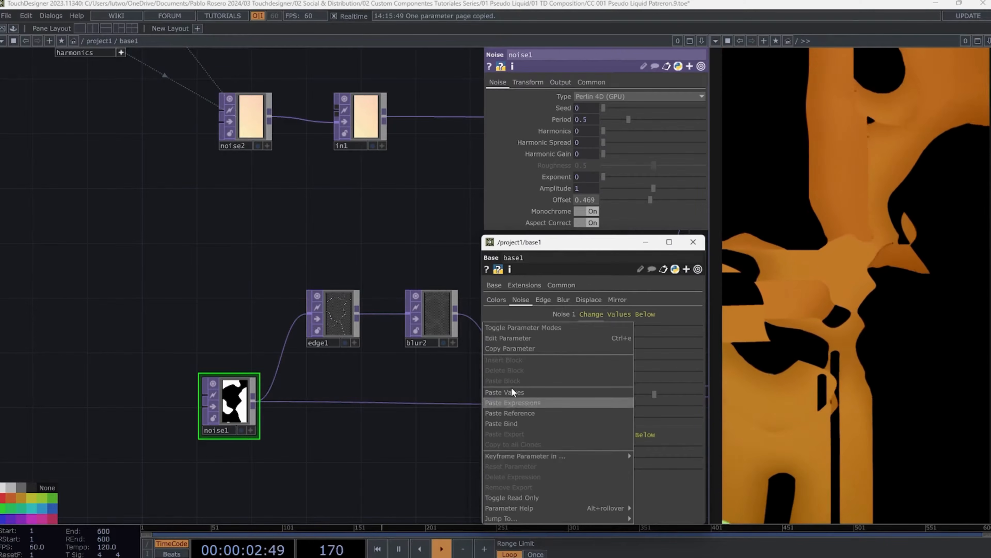
{"action": "left_click", "coordinate": [518, 348]}
{"action": "right_click", "coordinate": [567, 204]}
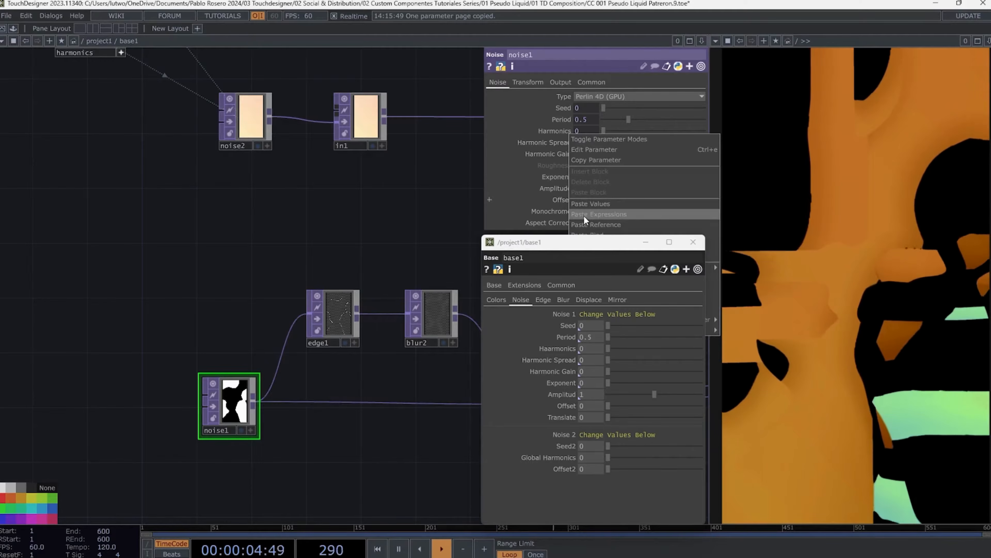
{"action": "left_click", "coordinate": [594, 233]}
{"action": "mouse_move", "coordinate": [581, 249]}
{"action": "left_mouse_down"}
{"action": "mouse_move", "coordinate": [578, 276]}
{"action": "mouse_move", "coordinate": [567, 252]}
{"action": "left_mouse_up"}
{"action": "right_click", "coordinate": [565, 203]}
{"action": "left_click", "coordinate": [578, 222]}
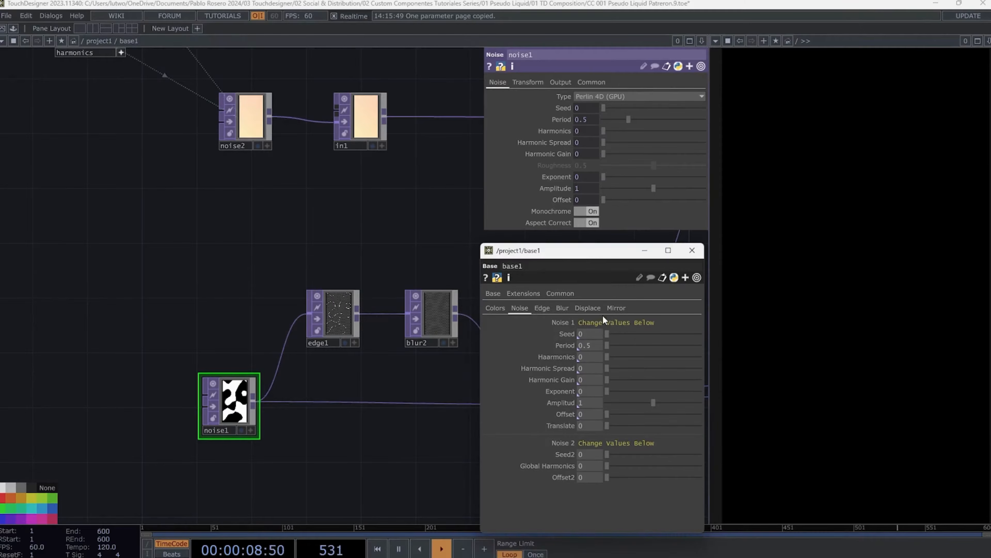
- Test the Noise 1 bindings by setting Seed 506, Harmonic Gain 0.38, Exponent 0.76, Offset 0.202 and Haarmonics about 1.57
{"action": "left_click", "coordinate": [616, 334]}
{"action": "left_click", "coordinate": [633, 345]}
{"action": "left_click", "coordinate": [620, 356]}
{"action": "left_click", "coordinate": [625, 379]}
{"action": "left_click", "coordinate": [625, 392]}
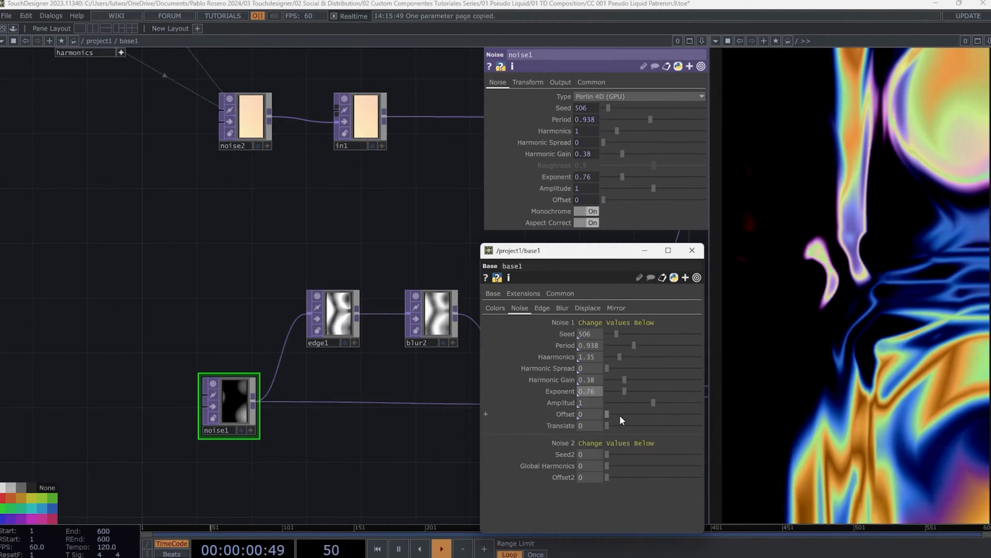
{"action": "mouse_move", "coordinate": [620, 415]}
{"action": "left_mouse_down"}
{"action": "mouse_move", "coordinate": [653, 422]}
{"action": "mouse_move", "coordinate": [629, 425]}
{"action": "left_mouse_up"}
{"action": "left_click_drag", "start_coordinate": [620, 357], "coordinate": [637, 342]}
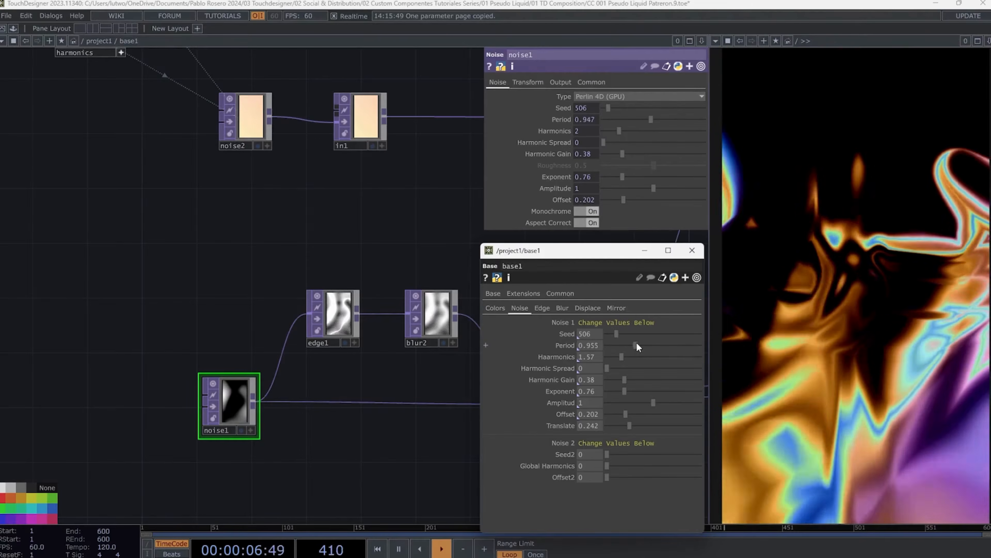
- Bind noise2's Seed to the component's Seed2 parameter
{"action": "left_click", "coordinate": [259, 126]}
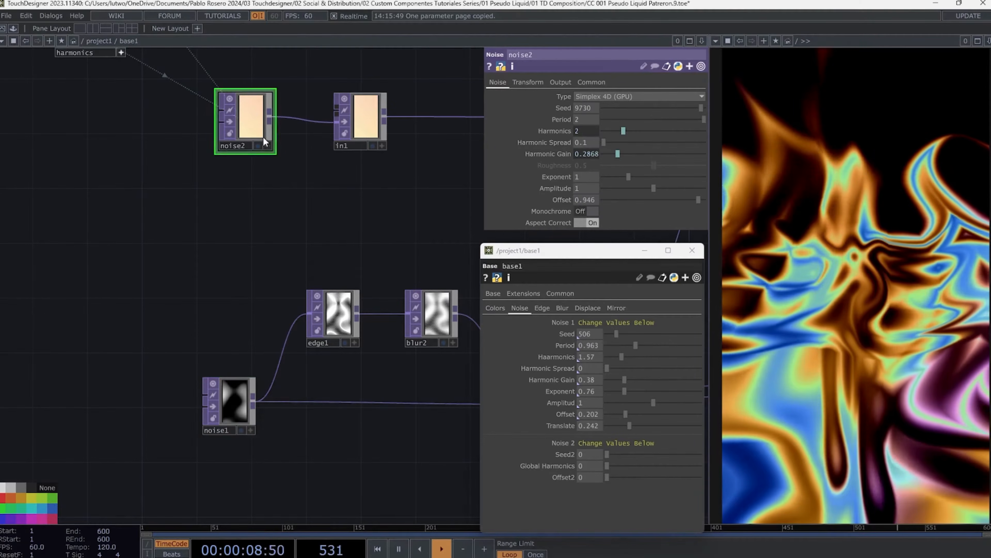
{"action": "left_click_drag", "start_coordinate": [297, 186], "coordinate": [288, 240]}
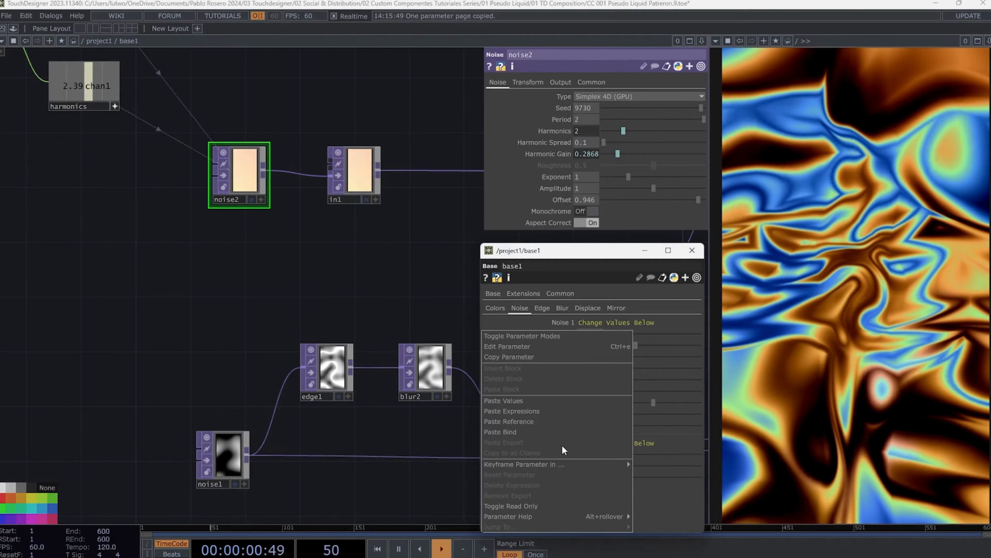
{"action": "right_click", "coordinate": [565, 109]}
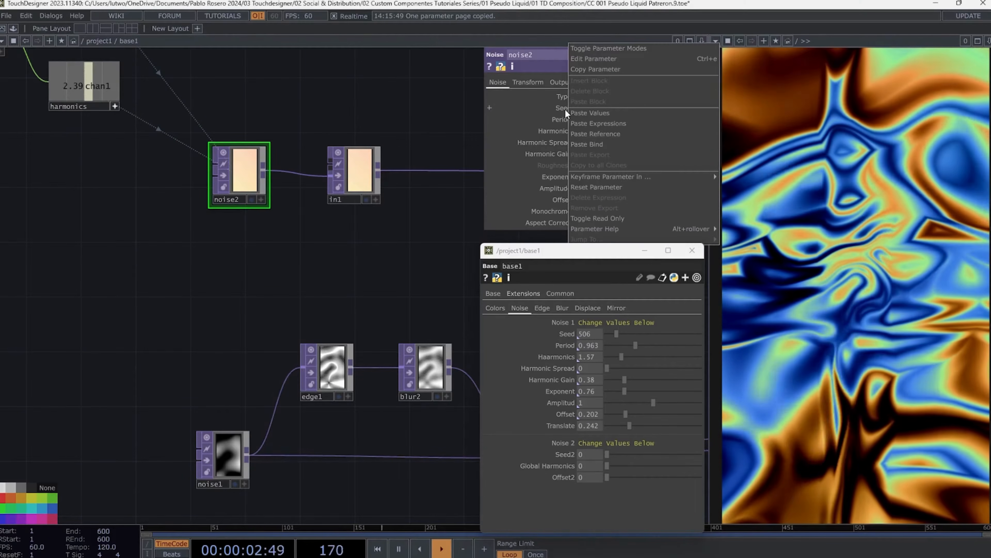
{"action": "left_click", "coordinate": [590, 140]}
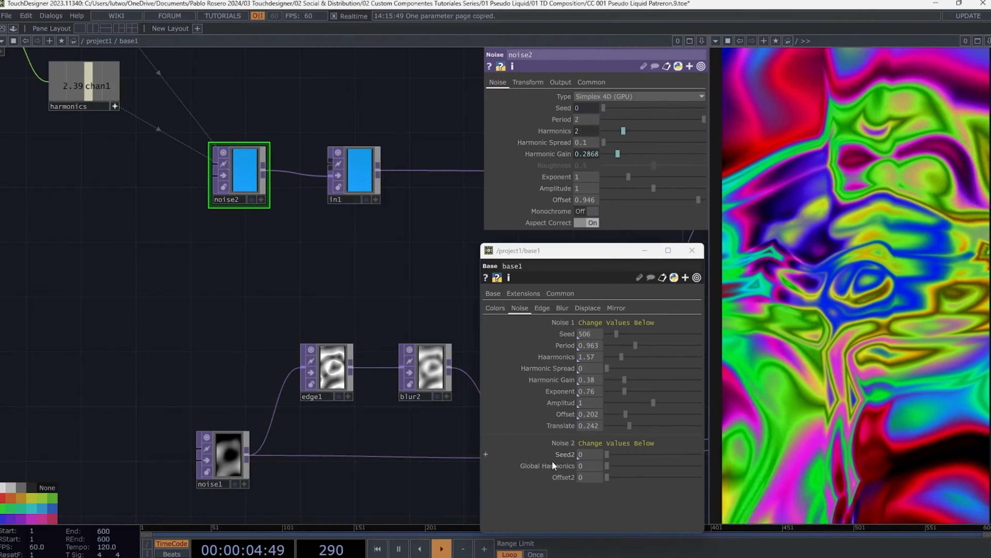
- Bind constant1's channel value to the component's Global Harmonics parameter
{"action": "right_click", "coordinate": [552, 465]}
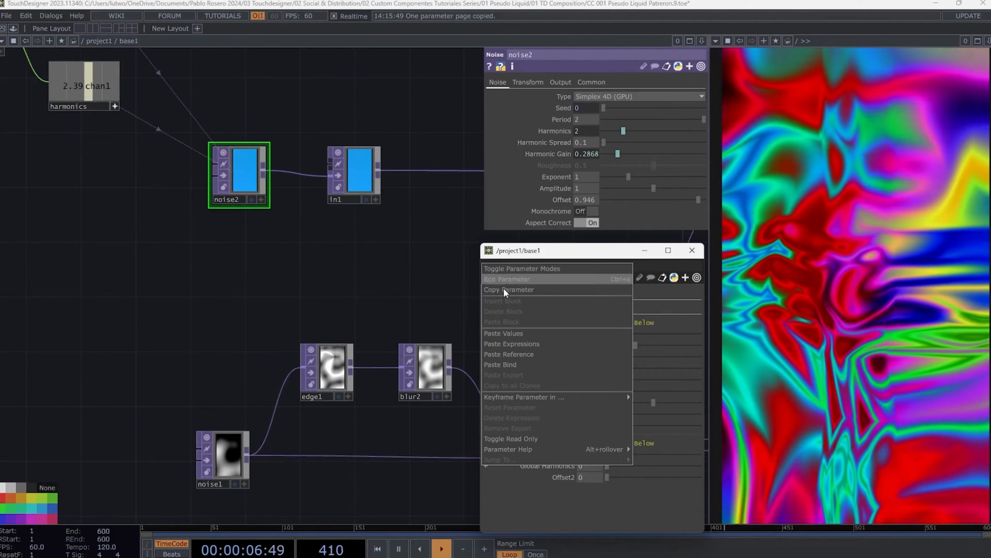
{"action": "left_click", "coordinate": [510, 291]}
{"action": "left_click_drag", "start_coordinate": [240, 251], "coordinate": [384, 382]}
{"action": "left_click", "coordinate": [115, 160]}
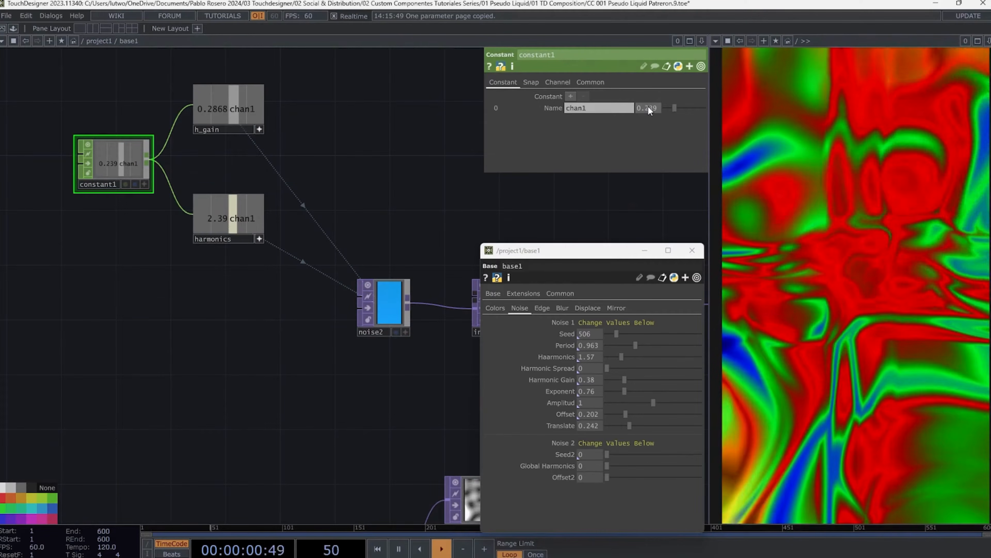
{"action": "right_click", "coordinate": [649, 106]}
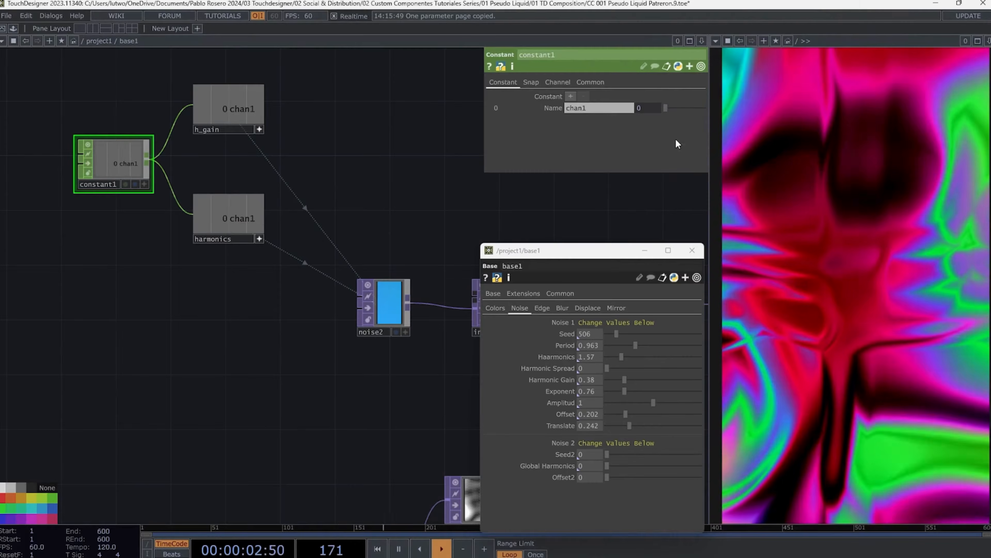
{"action": "left_click", "coordinate": [675, 141]}
- Test the Noise 2 bindings by setting Seed2 to 9999 and Global Harmonics to 0.32
{"action": "scroll", "coordinate": [304, 363], "scroll_direction": "down", "scroll_amount": 2}
{"action": "left_click_drag", "start_coordinate": [304, 363], "coordinate": [249, 353]}
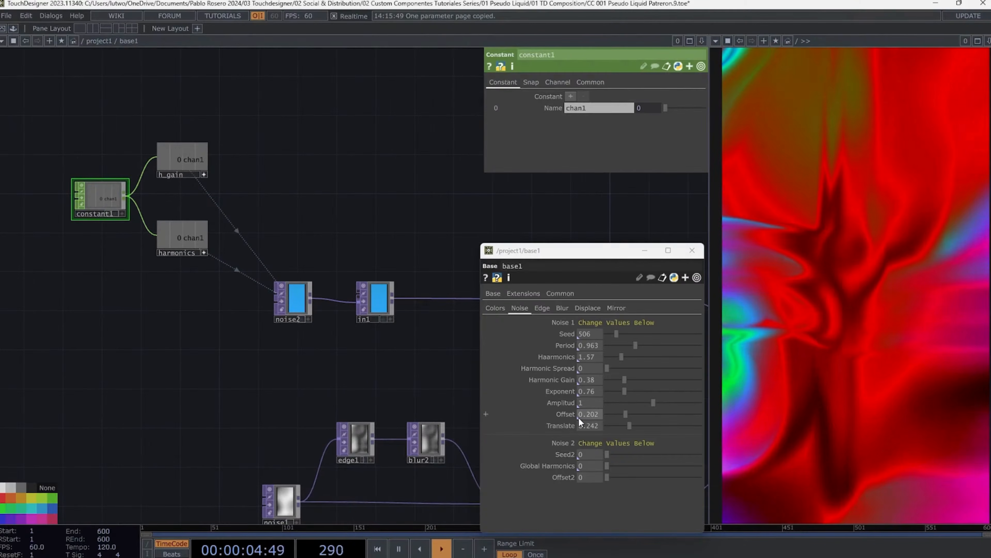
{"action": "left_click_drag", "start_coordinate": [607, 454], "coordinate": [749, 454]}
{"action": "left_click_drag", "start_coordinate": [609, 466], "coordinate": [629, 454]}
{"action": "left_click", "coordinate": [293, 294]}
- Bind noise2's Offset to the component's Offset2 parameter and set Offset2 to about 0.1
{"action": "right_click", "coordinate": [544, 461]}
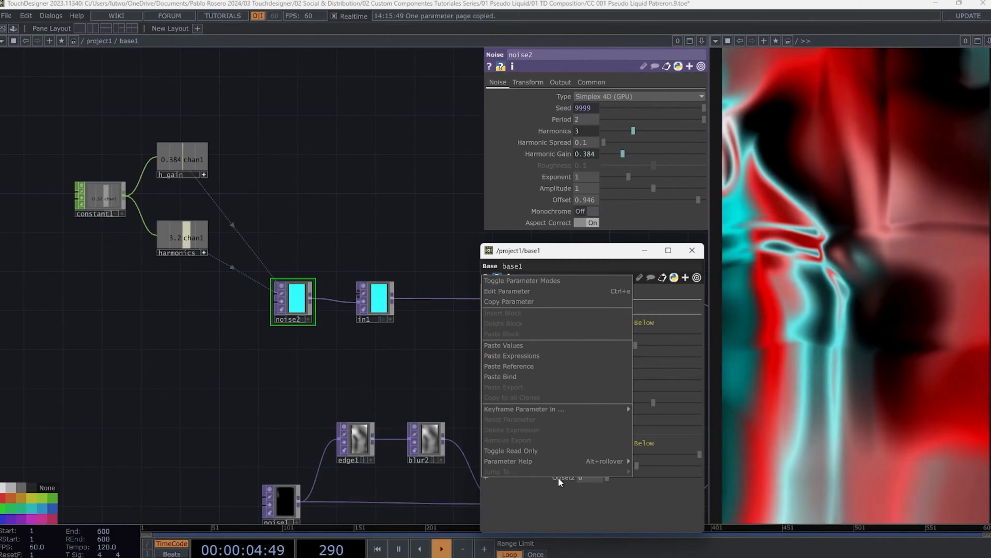
{"action": "left_click", "coordinate": [517, 303]}
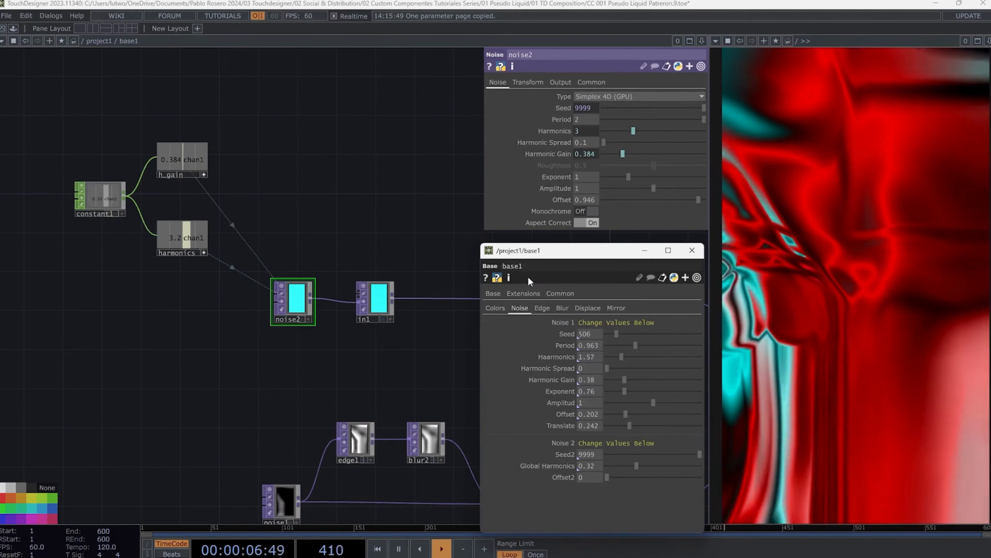
{"action": "right_click", "coordinate": [567, 131]}
{"action": "left_click", "coordinate": [592, 231]}
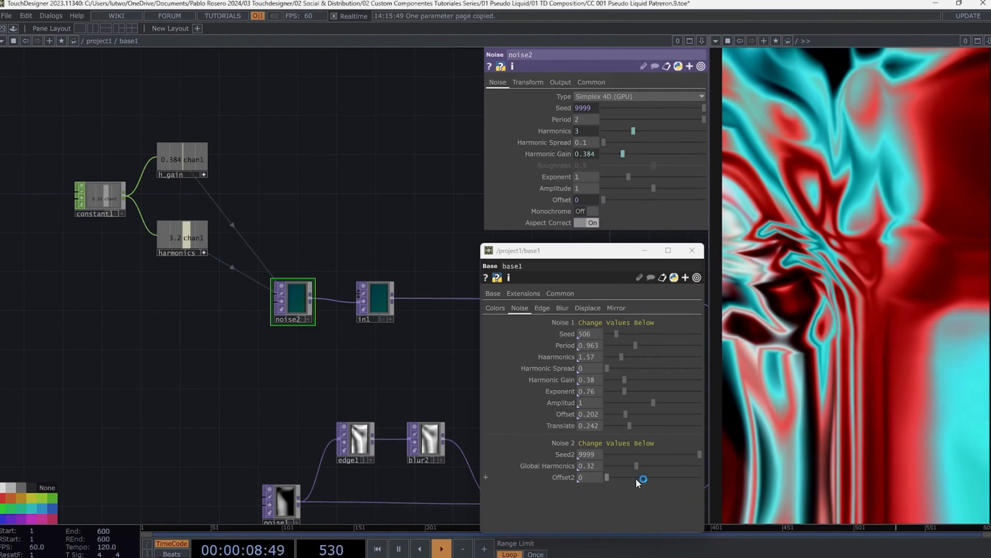
{"action": "mouse_move", "coordinate": [636, 475]}
{"action": "left_mouse_down"}
{"action": "mouse_move", "coordinate": [677, 474]}
{"action": "mouse_move", "coordinate": [609, 468]}
{"action": "mouse_move", "coordinate": [666, 468]}
{"action": "mouse_move", "coordinate": [637, 468]}
{"action": "mouse_move", "coordinate": [656, 455]}
{"action": "mouse_move", "coordinate": [609, 453]}
{"action": "mouse_move", "coordinate": [695, 476]}
{"action": "mouse_move", "coordinate": [605, 472]}
{"action": "mouse_move", "coordinate": [690, 468]}
{"action": "mouse_move", "coordinate": [643, 467]}
{"action": "left_mouse_up"}
- Bind edge1's Black Level to the Black Level parameter on the component's Edge page
{"action": "scroll", "coordinate": [431, 316], "scroll_direction": "down", "scroll_amount": 5}
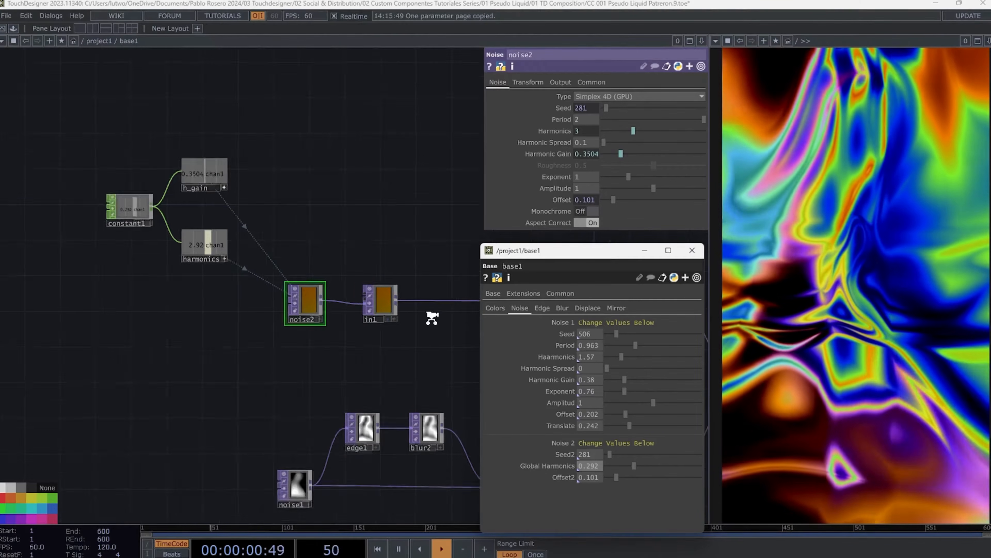
{"action": "left_click", "coordinate": [542, 308]}
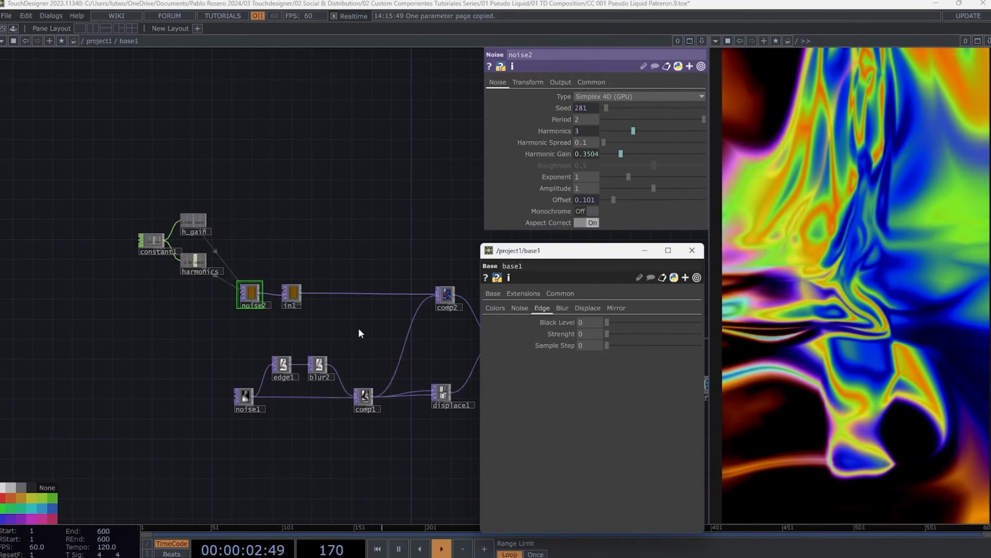
{"action": "scroll", "coordinate": [394, 309], "scroll_direction": "up", "scroll_amount": 4}
{"action": "left_click", "coordinate": [175, 329]}
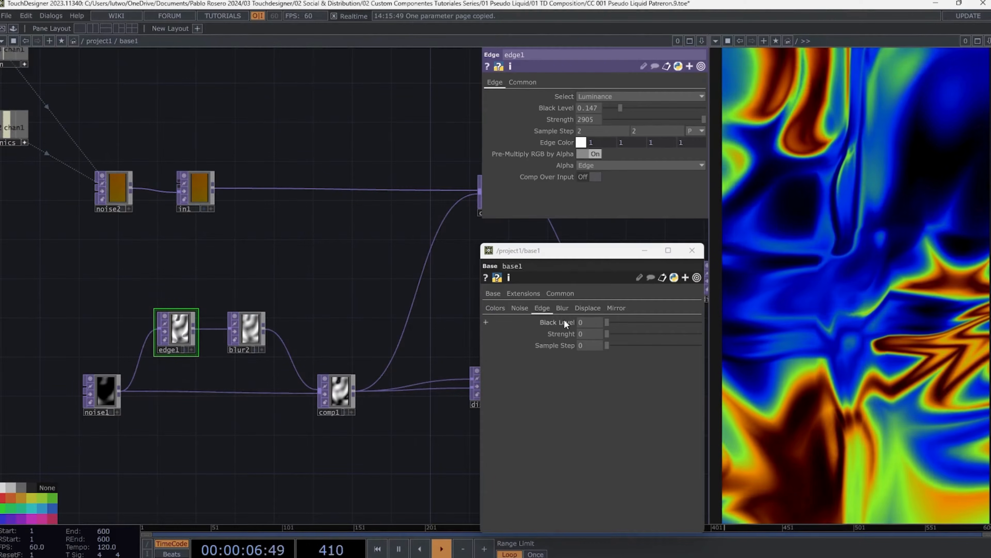
{"action": "right_click", "coordinate": [564, 320]}
{"action": "left_click", "coordinate": [543, 345]}
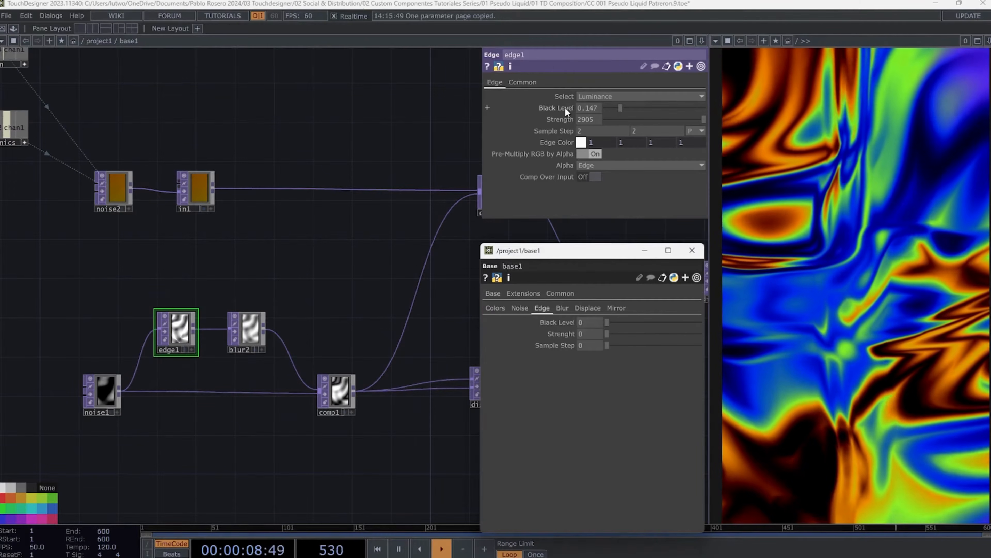
{"action": "right_click", "coordinate": [564, 107]}
{"action": "left_click", "coordinate": [582, 143]}
- Bind edge1's Strength to the component's Strenght parameter
{"action": "right_click", "coordinate": [560, 338]}
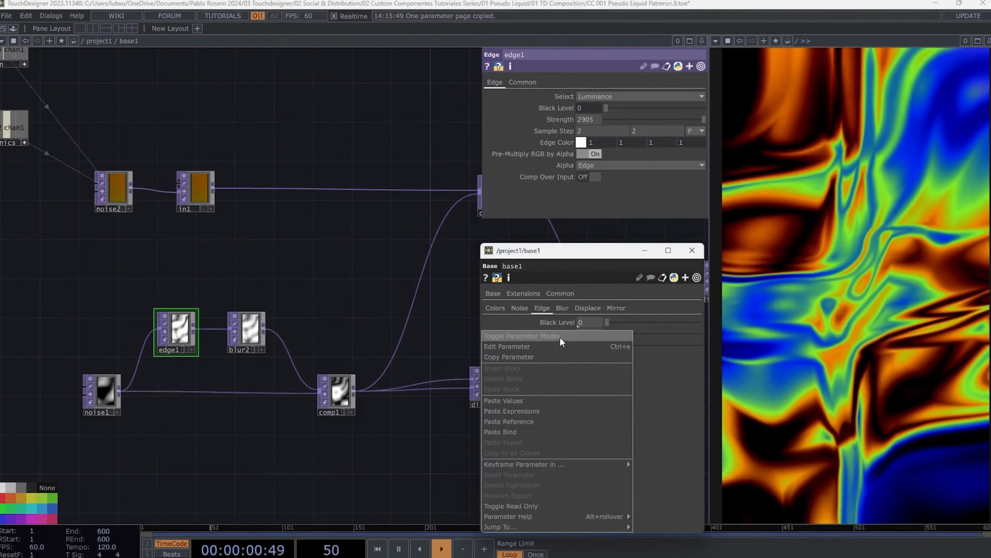
{"action": "left_click", "coordinate": [526, 355]}
{"action": "right_click", "coordinate": [564, 116]}
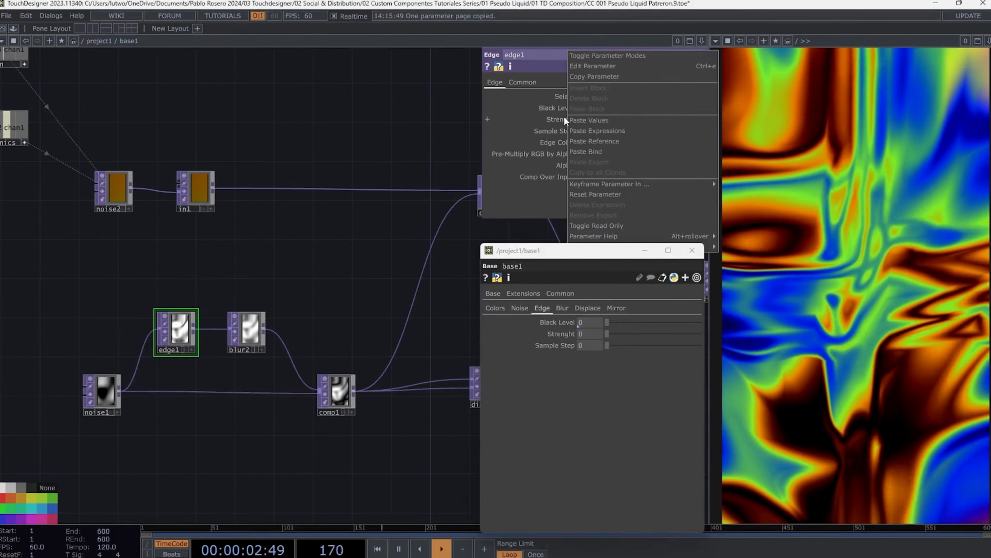
{"action": "left_click", "coordinate": [592, 148]}
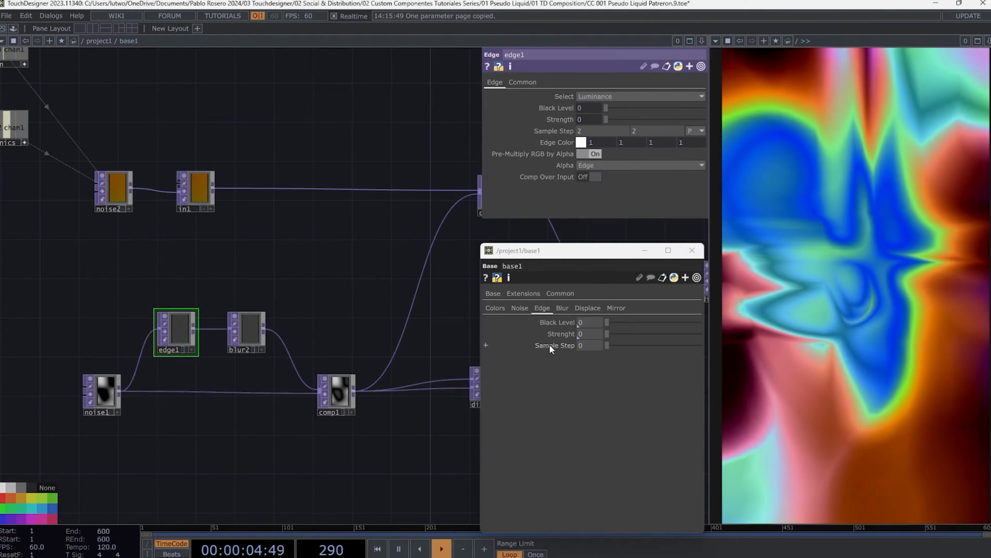
- Bind edge1's Sample Step to the component's Sample Step parameter on the Edge page
{"action": "right_click", "coordinate": [549, 345]}
{"action": "left_click", "coordinate": [516, 364]}
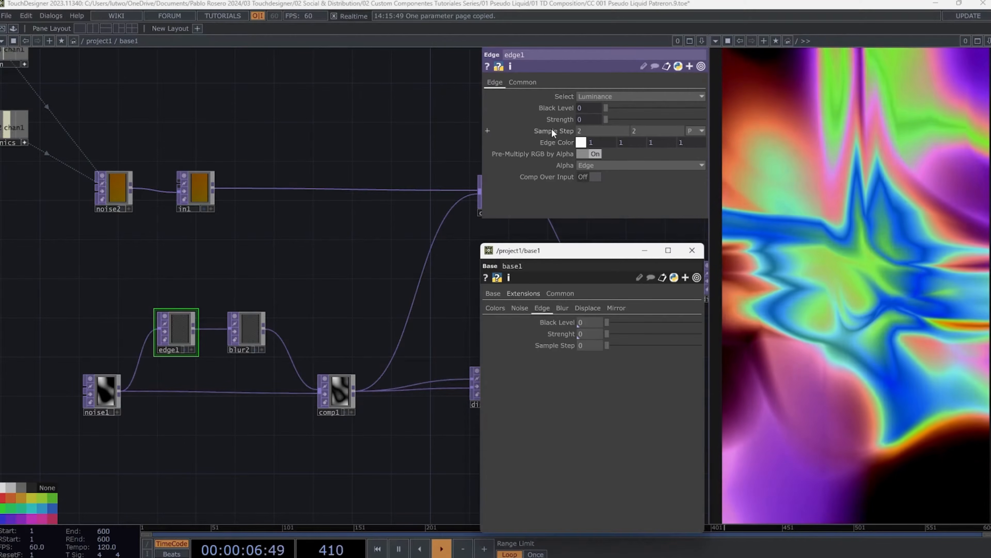
{"action": "right_click", "coordinate": [552, 130]}
{"action": "left_click", "coordinate": [573, 162]}
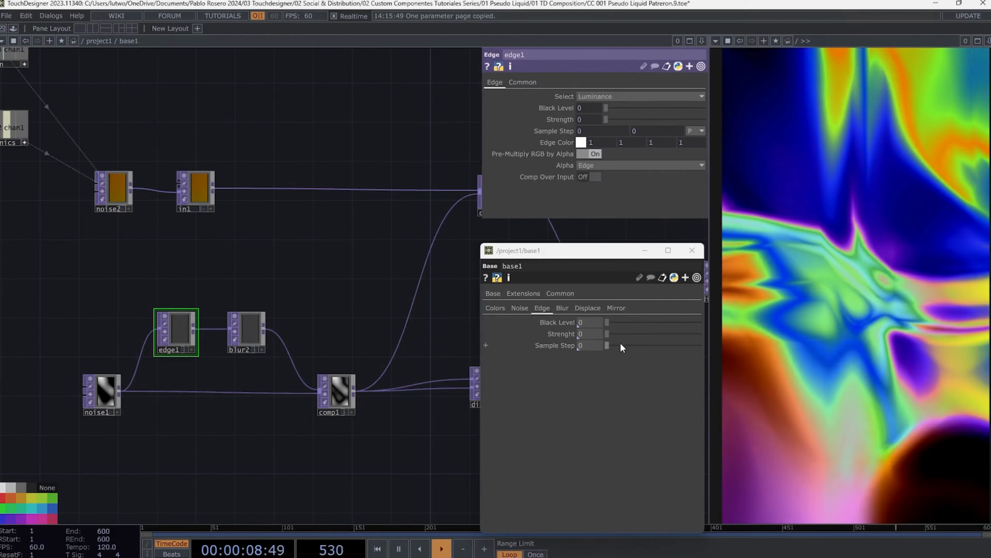
- Test the Edge bindings by setting Black Level to 0.466, Strenght to 4438 and Sample Step to 12
{"action": "left_click_drag", "start_coordinate": [620, 345], "coordinate": [650, 323]}
{"action": "left_click", "coordinate": [629, 334]}
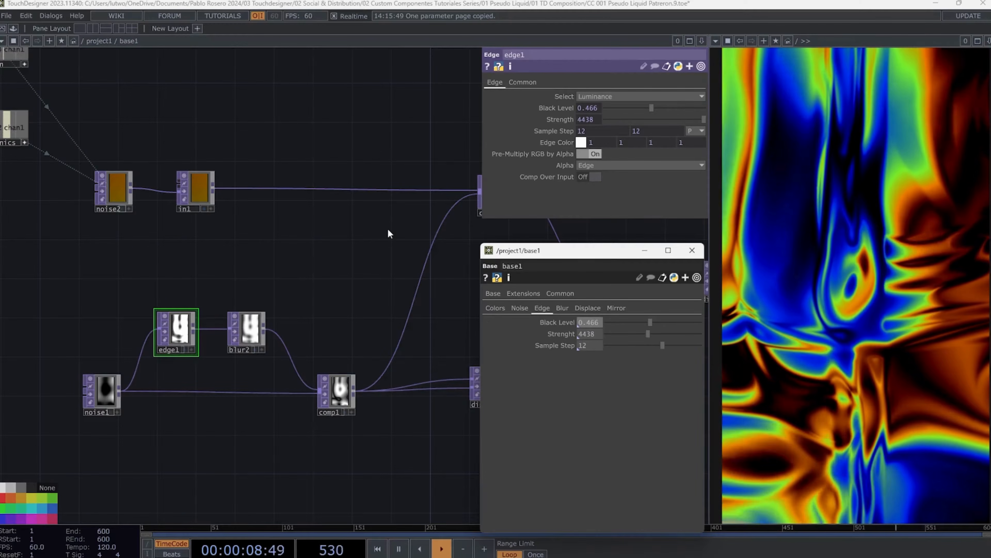
- Bind blur2's Pre-Shrink to the component's Pre-Shrink 1 parameter on the Blur page
{"action": "scroll", "coordinate": [388, 230], "scroll_direction": "down", "scroll_amount": 2}
{"action": "left_click", "coordinate": [562, 309]}
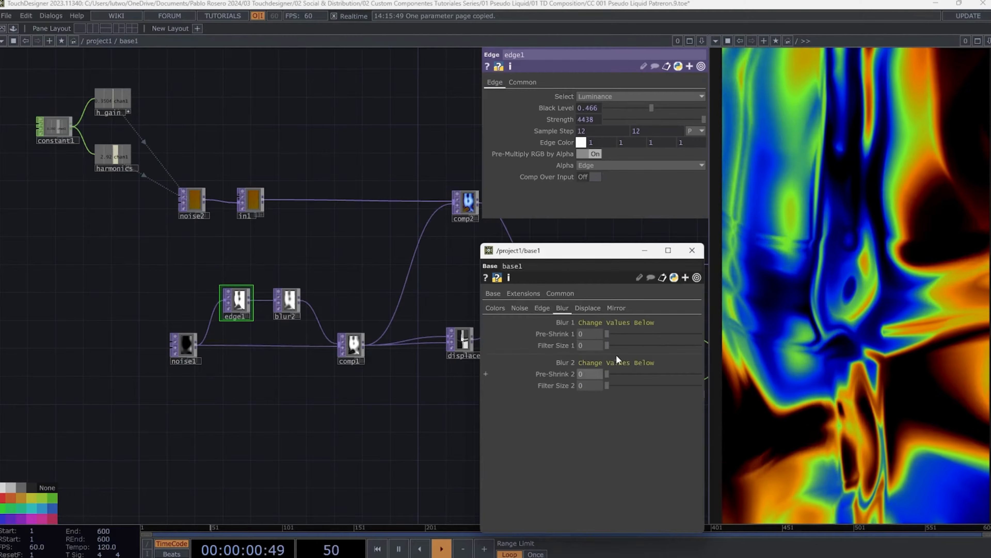
{"action": "left_click_drag", "start_coordinate": [367, 256], "coordinate": [267, 244]}
{"action": "left_click", "coordinate": [215, 283]}
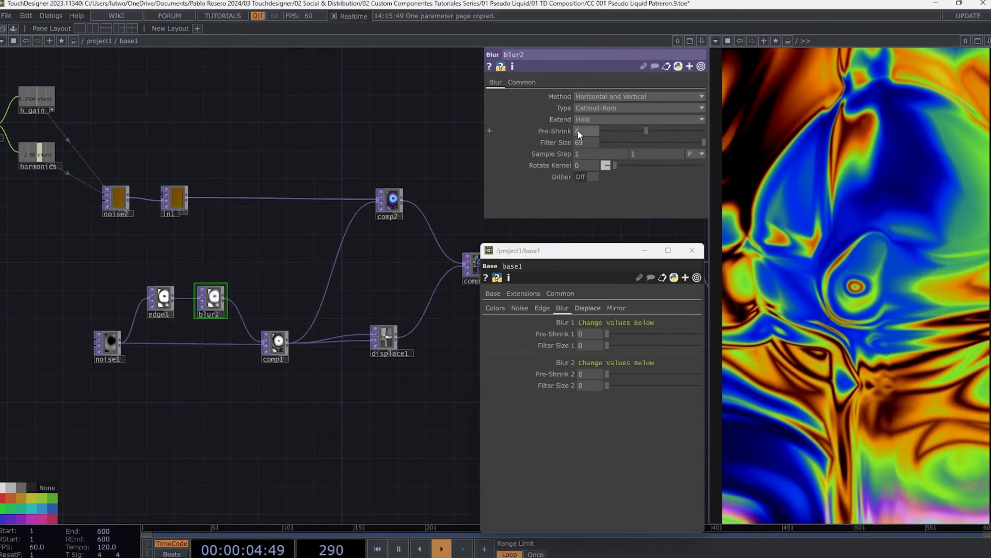
{"action": "right_click", "coordinate": [558, 335]}
{"action": "left_click", "coordinate": [516, 358]}
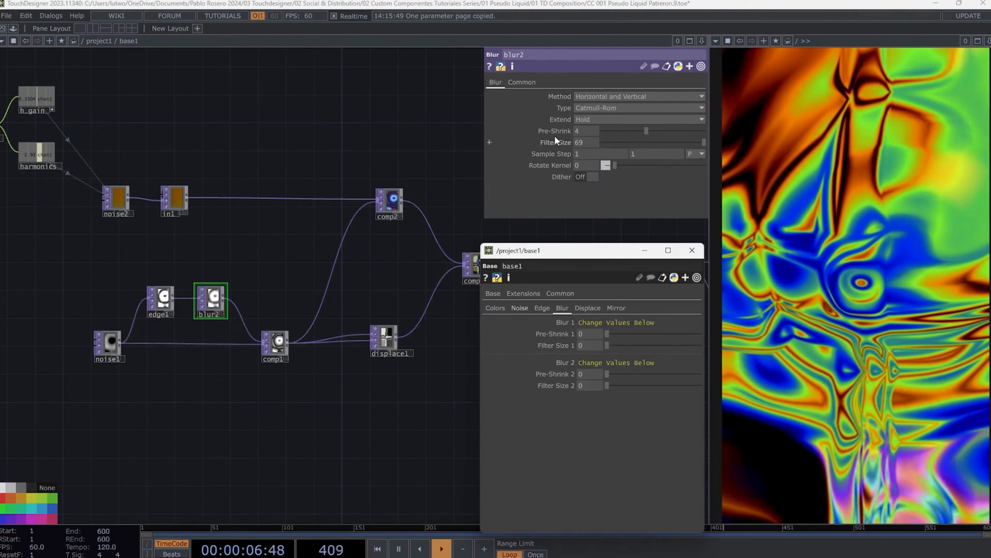
{"action": "right_click", "coordinate": [555, 134]}
{"action": "left_click", "coordinate": [551, 130]}
{"action": "right_click", "coordinate": [550, 129]}
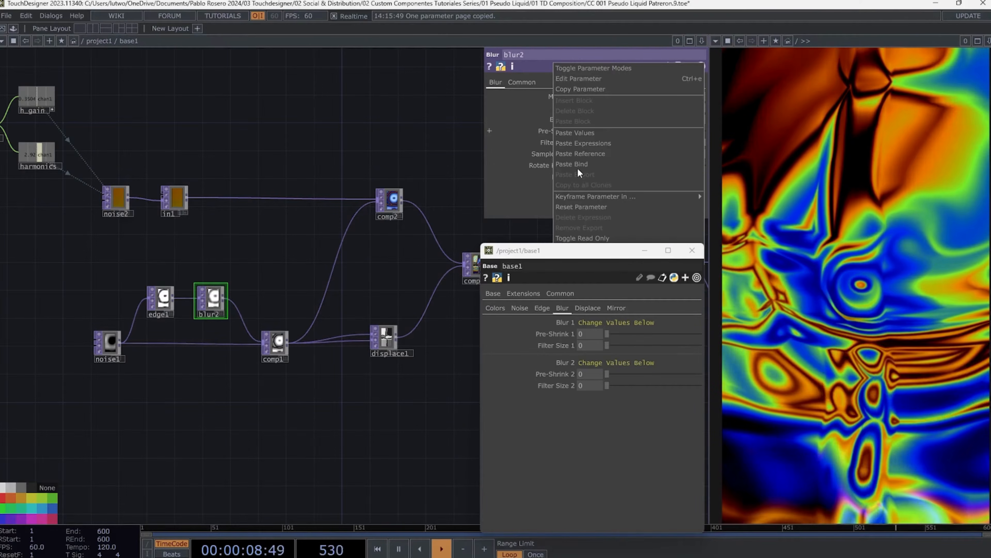
{"action": "left_click", "coordinate": [577, 165]}
- Bind blur2's Filter Size to the component's Filter Size 1 parameter
{"action": "right_click", "coordinate": [567, 335]}
{"action": "left_click", "coordinate": [530, 357]}
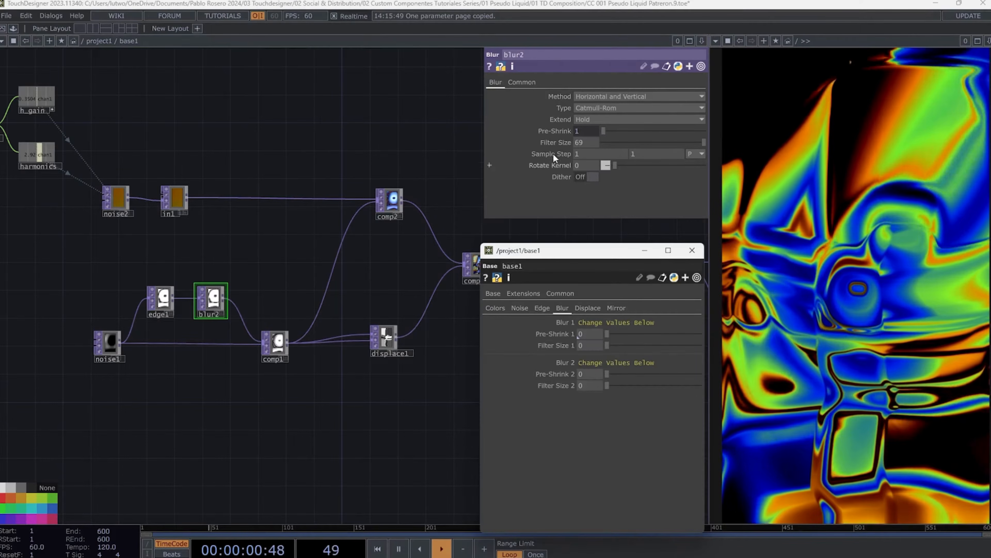
{"action": "right_click", "coordinate": [554, 143]}
{"action": "left_click", "coordinate": [575, 180]}
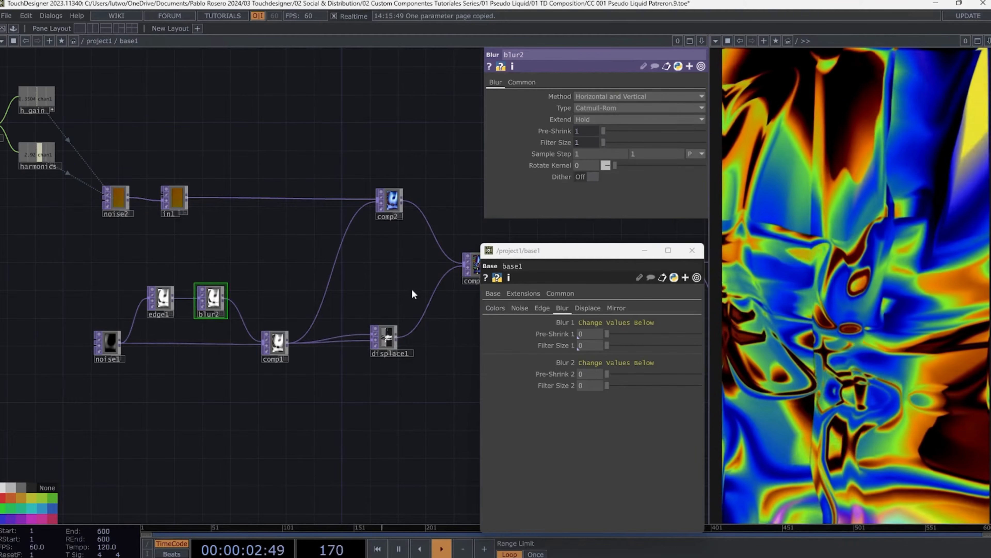
- Bind blur1's Pre-Shrink to the component's Pre-Shrink 2 parameter
{"action": "left_click_drag", "start_coordinate": [246, 285], "coordinate": [43, 300]}
{"action": "left_click_drag", "start_coordinate": [453, 310], "coordinate": [373, 311]}
{"action": "left_click", "coordinate": [328, 277]}
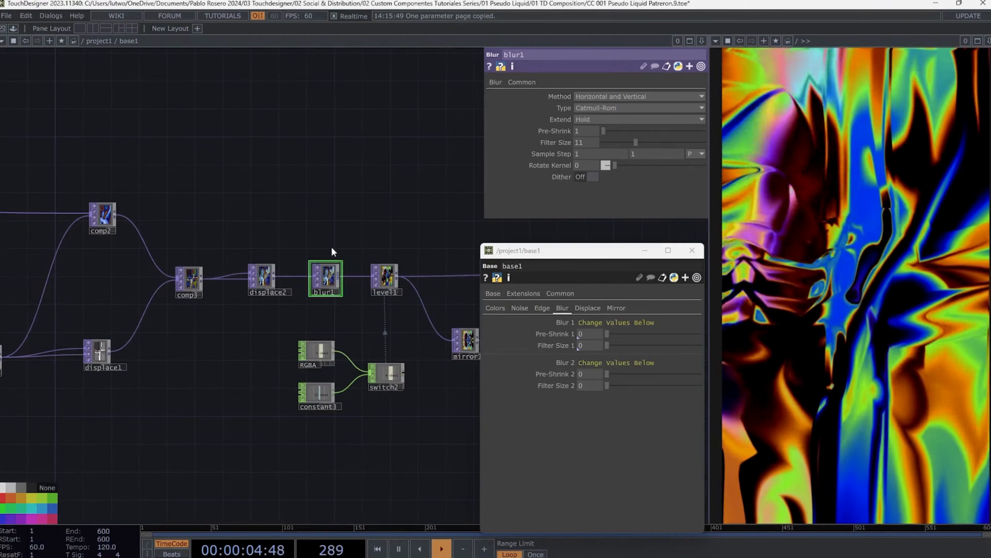
{"action": "right_click", "coordinate": [566, 372]}
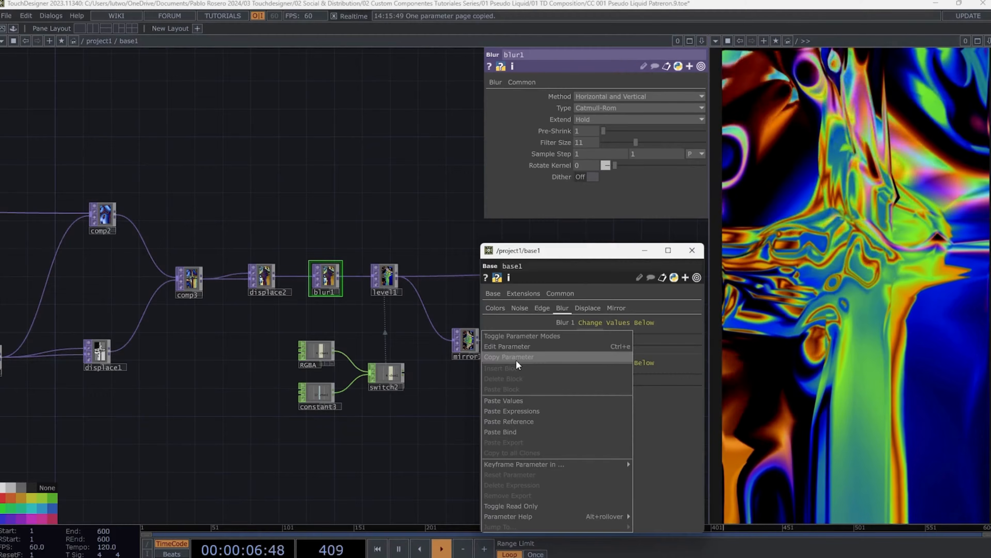
{"action": "left_click", "coordinate": [518, 357]}
{"action": "right_click", "coordinate": [555, 132]}
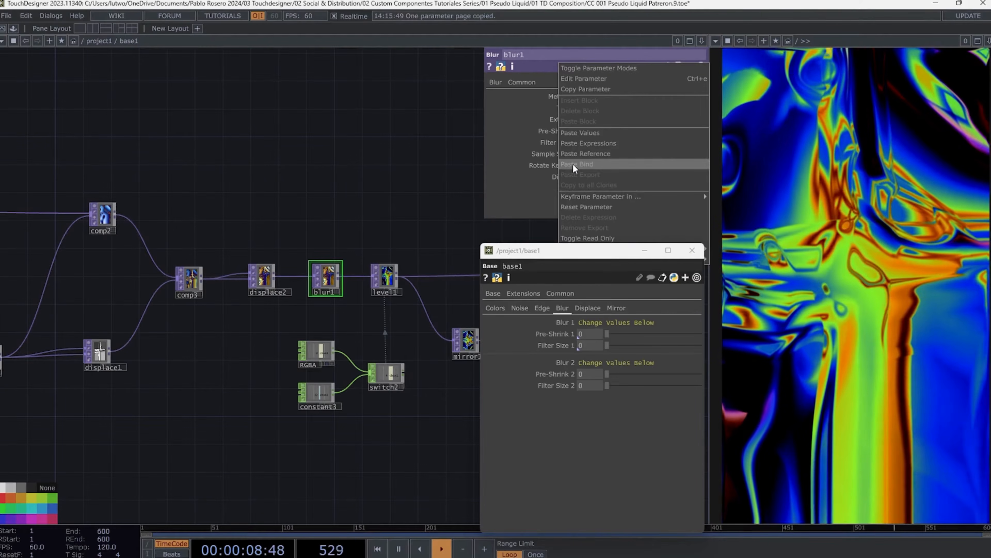
{"action": "left_click", "coordinate": [576, 163]}
- Bind blur1's Filter Size to the component's Filter Size 2 parameter
{"action": "right_click", "coordinate": [554, 387]}
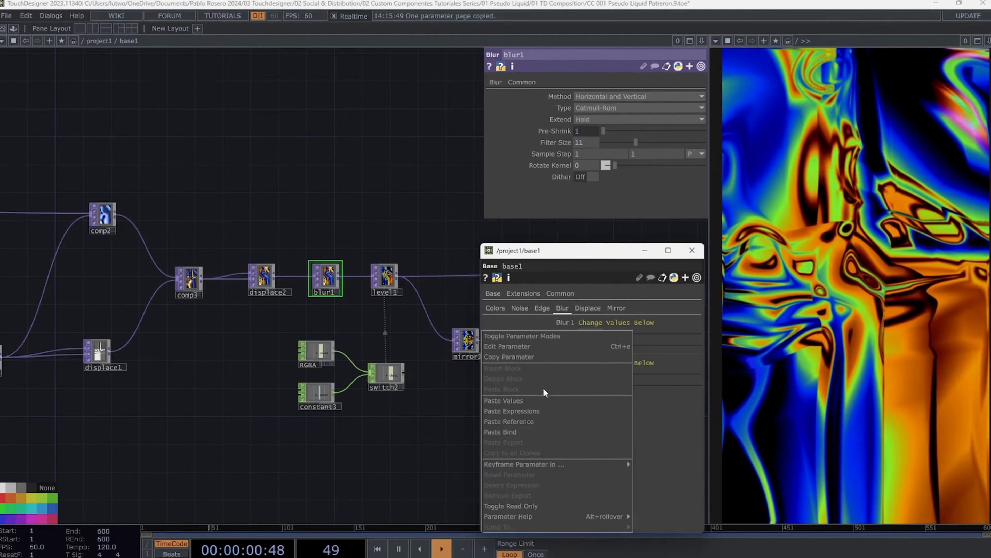
{"action": "left_click", "coordinate": [520, 358]}
{"action": "right_click", "coordinate": [558, 142]}
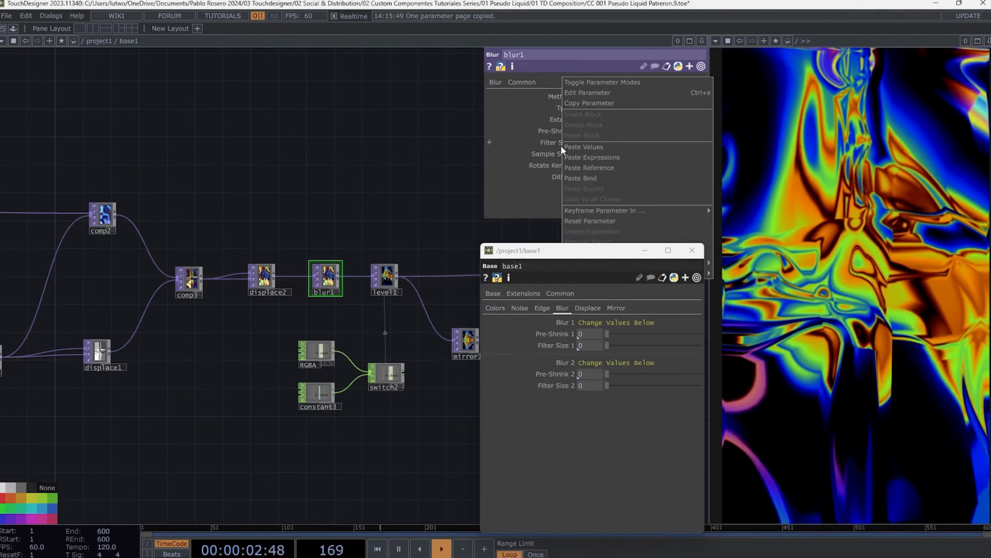
{"action": "left_click", "coordinate": [576, 177]}
- Test the Blur bindings by setting Pre-Shrink 1 to 3, Filter Size 1 to 52, Pre-Shrink 2 to 2 and Filter Size 2 to 14
{"action": "left_click", "coordinate": [622, 333]}
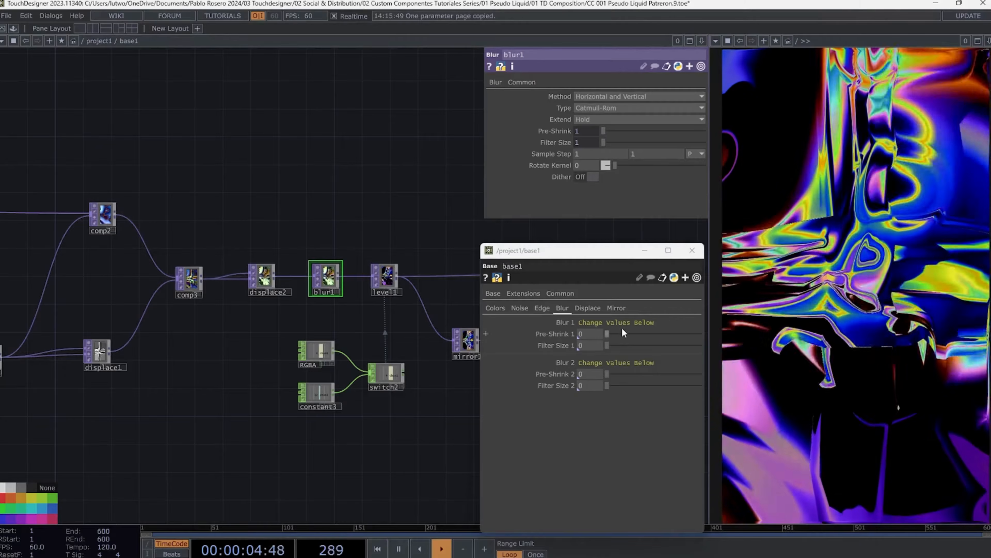
{"action": "mouse_move", "coordinate": [620, 345]}
{"action": "left_mouse_down"}
{"action": "mouse_move", "coordinate": [683, 345]}
{"action": "mouse_move", "coordinate": [662, 343]}
{"action": "mouse_move", "coordinate": [681, 332]}
{"action": "mouse_move", "coordinate": [626, 331]}
{"action": "left_mouse_up"}
{"action": "left_click_drag", "start_coordinate": [607, 374], "coordinate": [701, 340]}
{"action": "mouse_move", "coordinate": [630, 332]}
{"action": "left_mouse_down"}
{"action": "mouse_move", "coordinate": [692, 333]}
{"action": "mouse_move", "coordinate": [611, 342]}
{"action": "mouse_move", "coordinate": [630, 336]}
{"action": "left_mouse_up"}
{"action": "mouse_move", "coordinate": [618, 385]}
{"action": "left_mouse_down"}
{"action": "mouse_move", "coordinate": [655, 389]}
{"action": "mouse_move", "coordinate": [618, 388]}
{"action": "left_mouse_up"}
{"action": "left_click", "coordinate": [629, 375]}
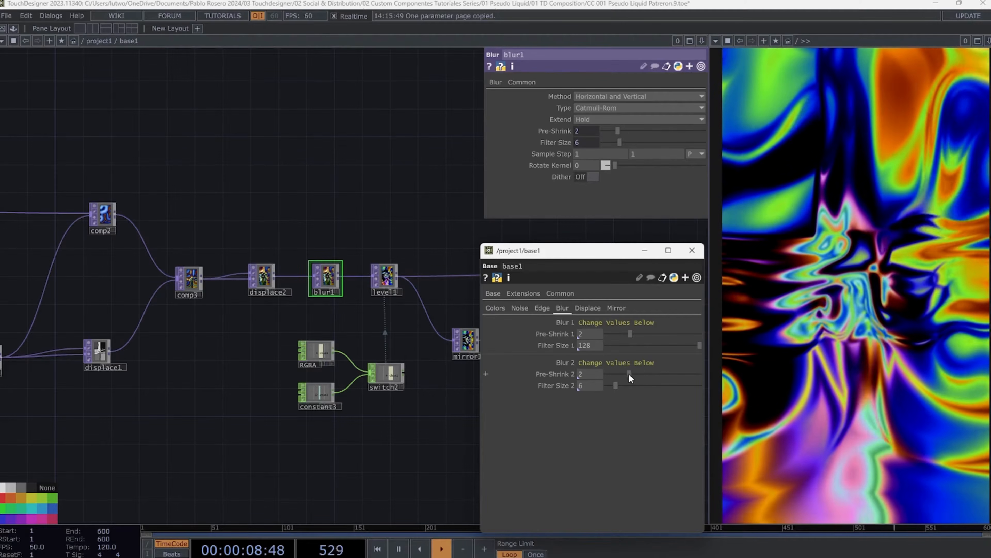
{"action": "left_click", "coordinate": [644, 345]}
{"action": "left_click", "coordinate": [624, 335]}
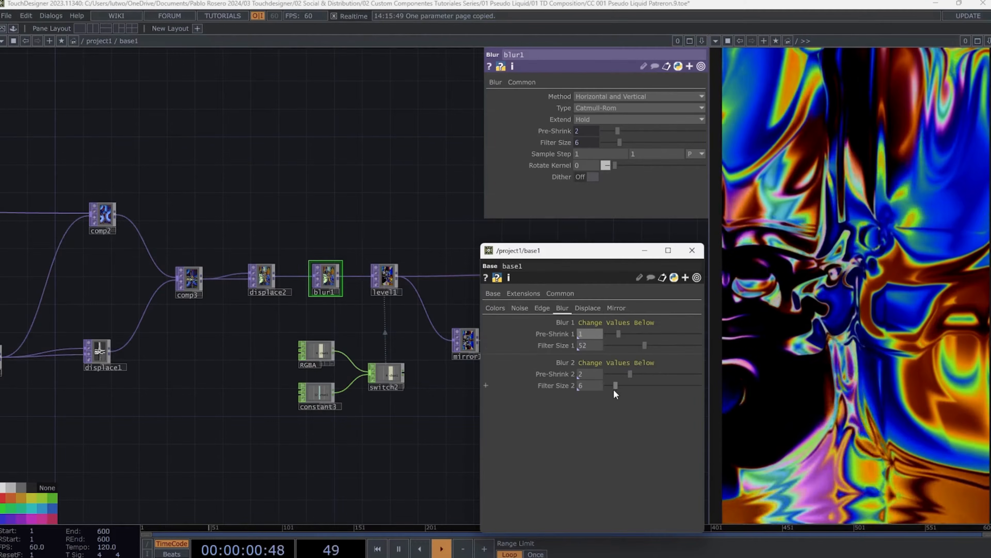
{"action": "mouse_move", "coordinate": [614, 389]}
{"action": "left_mouse_down"}
{"action": "mouse_move", "coordinate": [638, 379]}
{"action": "mouse_move", "coordinate": [628, 385]}
{"action": "left_mouse_up"}
- Bind displace1's UV Weight to the component's UV Weight 1 on the Displace page and set it to 2.53
{"action": "left_click", "coordinate": [587, 307]}
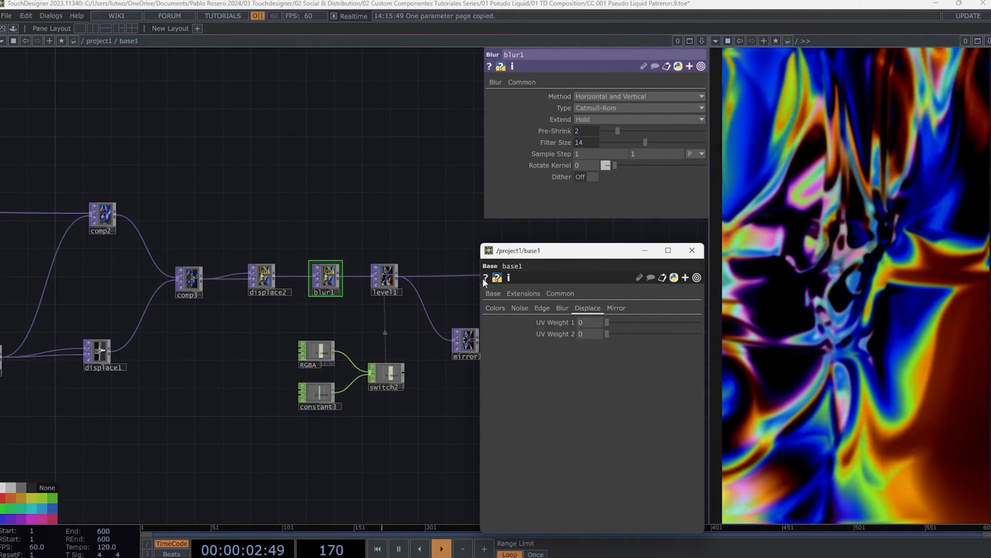
{"action": "scroll", "coordinate": [252, 335], "scroll_direction": "up", "scroll_amount": 6}
{"action": "left_click", "coordinate": [201, 322]}
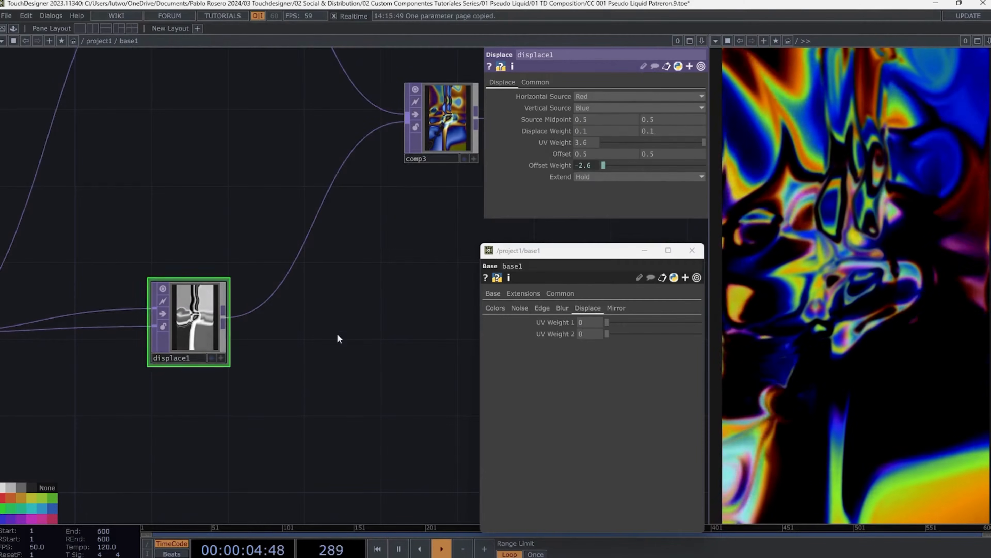
{"action": "right_click", "coordinate": [561, 322]}
{"action": "left_click", "coordinate": [514, 348]}
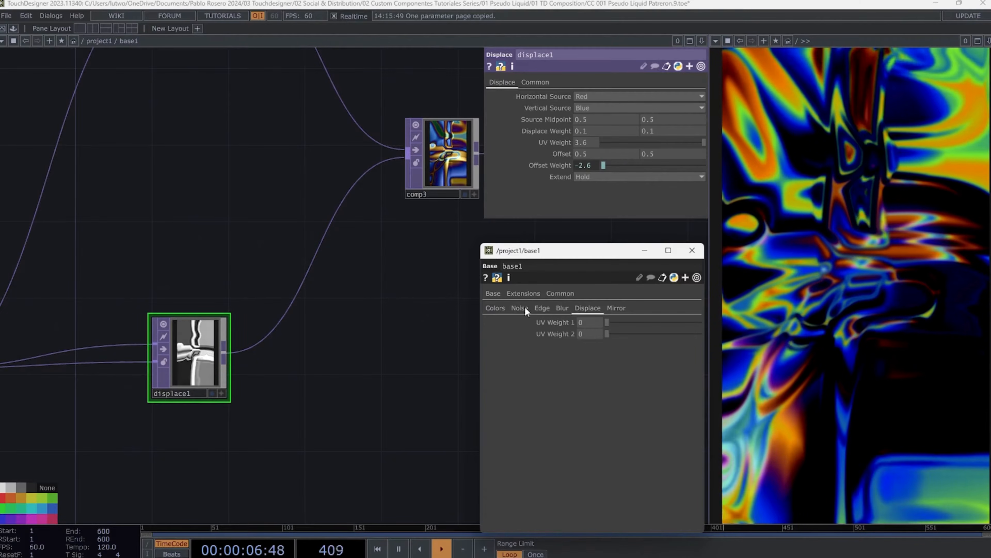
{"action": "right_click", "coordinate": [554, 143]}
{"action": "left_click", "coordinate": [576, 179]}
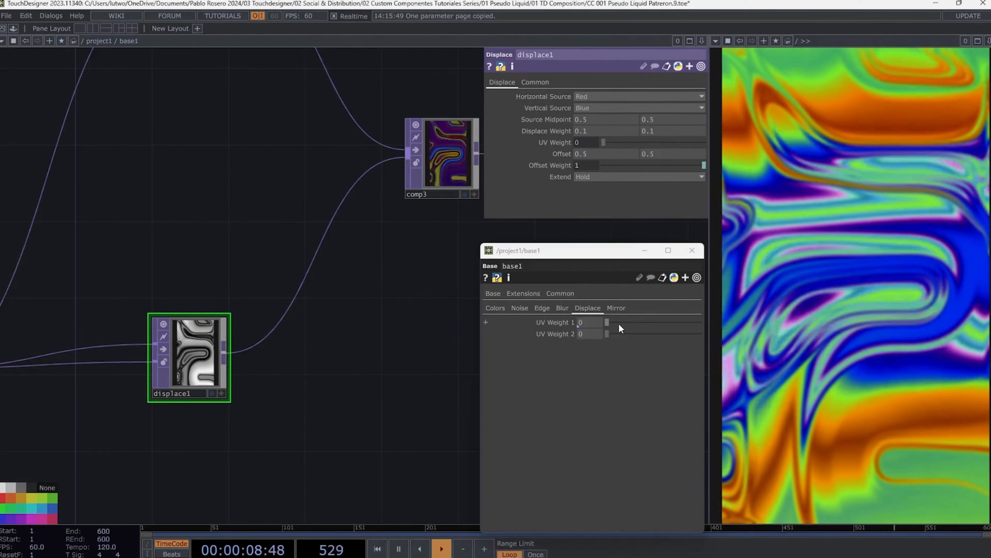
{"action": "left_click_drag", "start_coordinate": [619, 323], "coordinate": [654, 320]}
- Bind displace2's UV Weight to the component's UV Weight 2 and set it to about 0.2
{"action": "scroll", "coordinate": [367, 324], "scroll_direction": "down", "scroll_amount": 5}
{"action": "left_click_drag", "start_coordinate": [365, 324], "coordinate": [282, 330]}
{"action": "scroll", "coordinate": [286, 282], "scroll_direction": "up", "scroll_amount": 5}
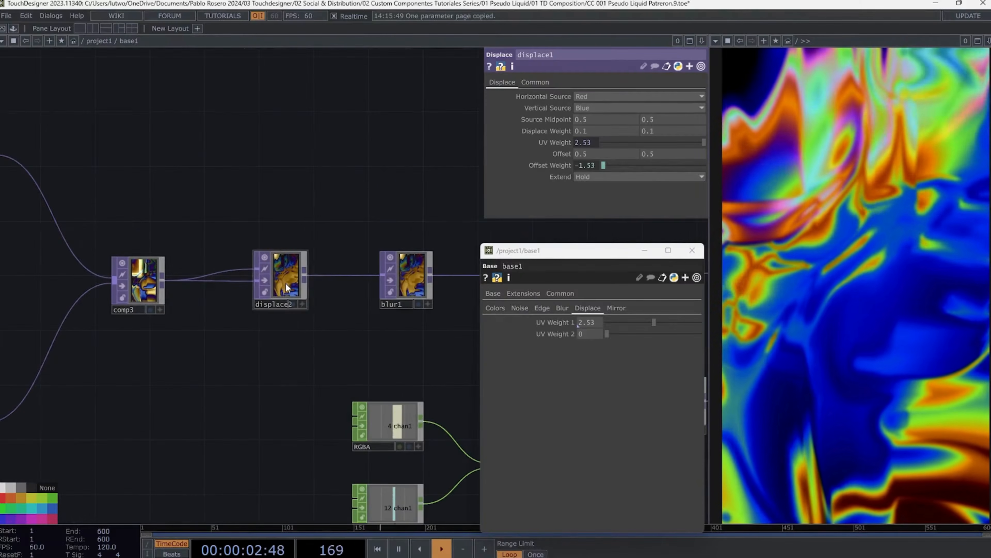
{"action": "left_click", "coordinate": [280, 278]}
{"action": "right_click", "coordinate": [553, 331]}
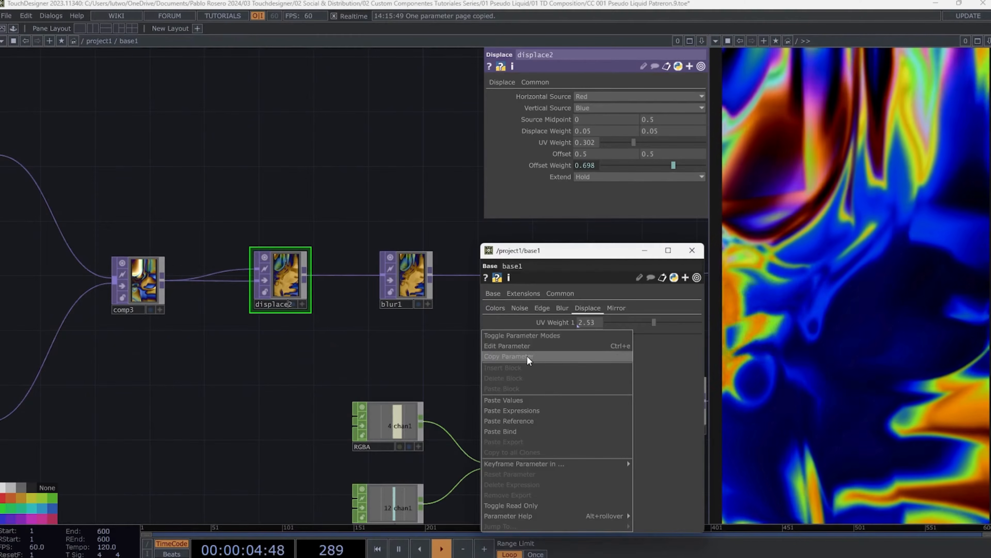
{"action": "left_click", "coordinate": [526, 355]}
{"action": "right_click", "coordinate": [559, 142]}
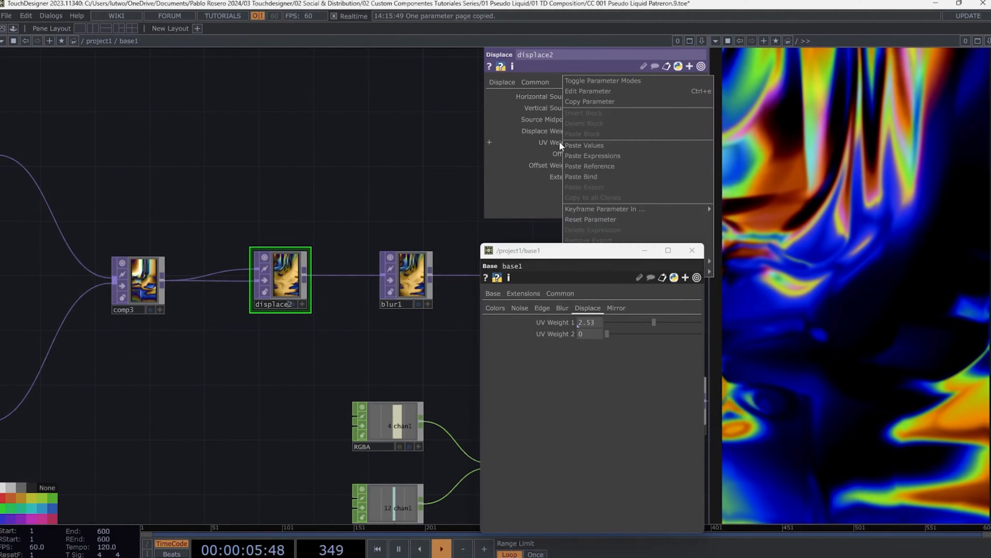
{"action": "left_click", "coordinate": [587, 177]}
{"action": "mouse_move", "coordinate": [611, 336]}
{"action": "left_mouse_down"}
{"action": "mouse_move", "coordinate": [695, 330]}
{"action": "mouse_move", "coordinate": [627, 327]}
{"action": "left_mouse_up"}
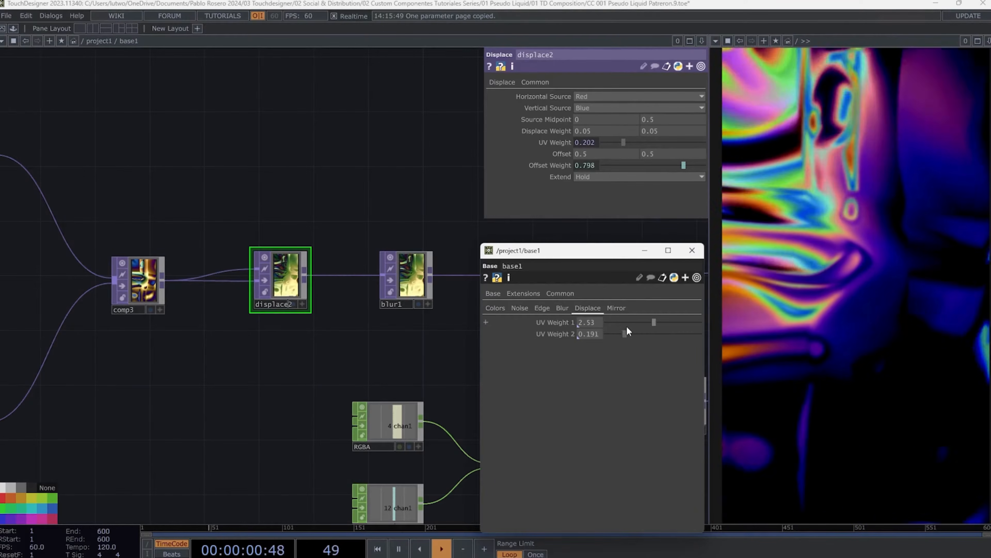
- Bind switch1's Index to the component's Mirror Activate toggle on the Mirror page and turn Mirror Activate on
{"action": "scroll", "coordinate": [380, 182], "scroll_direction": "down", "scroll_amount": 5}
{"action": "left_click", "coordinate": [616, 308]}
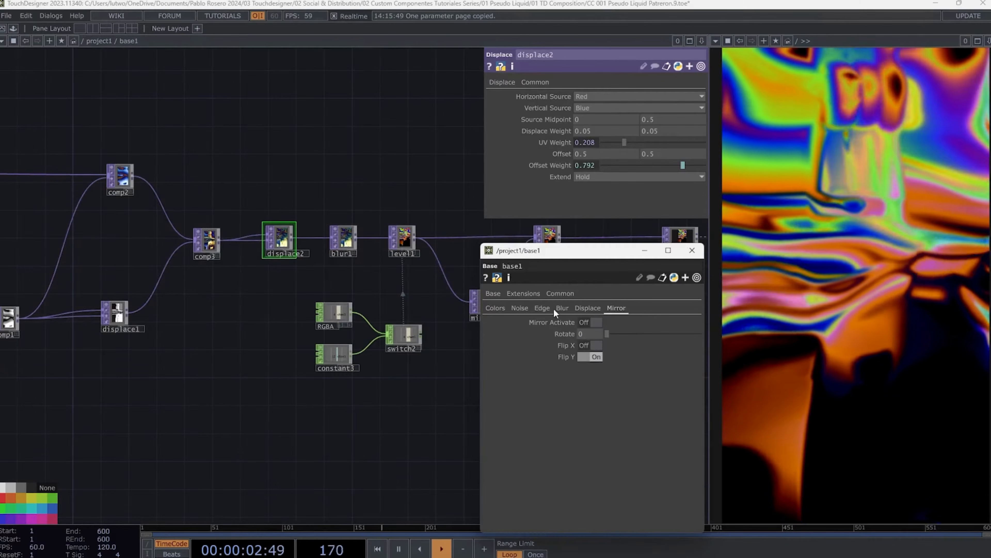
{"action": "scroll", "coordinate": [437, 353], "scroll_direction": "down", "scroll_amount": 1}
{"action": "left_click_drag", "start_coordinate": [446, 356], "coordinate": [301, 367]}
{"action": "scroll", "coordinate": [334, 386], "scroll_direction": "down", "scroll_amount": 2}
{"action": "left_click_drag", "start_coordinate": [449, 333], "coordinate": [310, 340]}
{"action": "scroll", "coordinate": [434, 341], "scroll_direction": "up", "scroll_amount": 4}
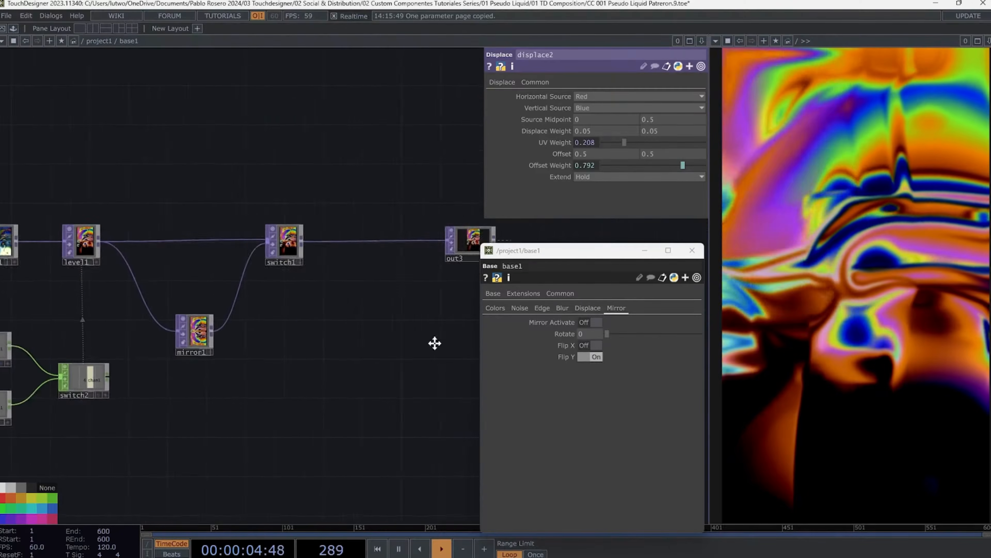
{"action": "left_click", "coordinate": [363, 246]}
{"action": "right_click", "coordinate": [562, 321]}
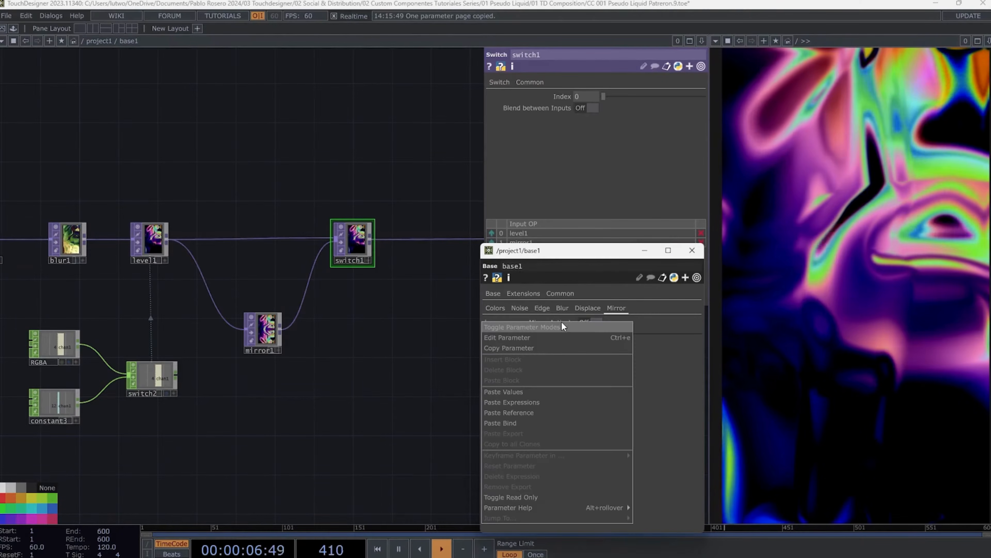
{"action": "left_click", "coordinate": [529, 347]}
{"action": "right_click", "coordinate": [567, 96]}
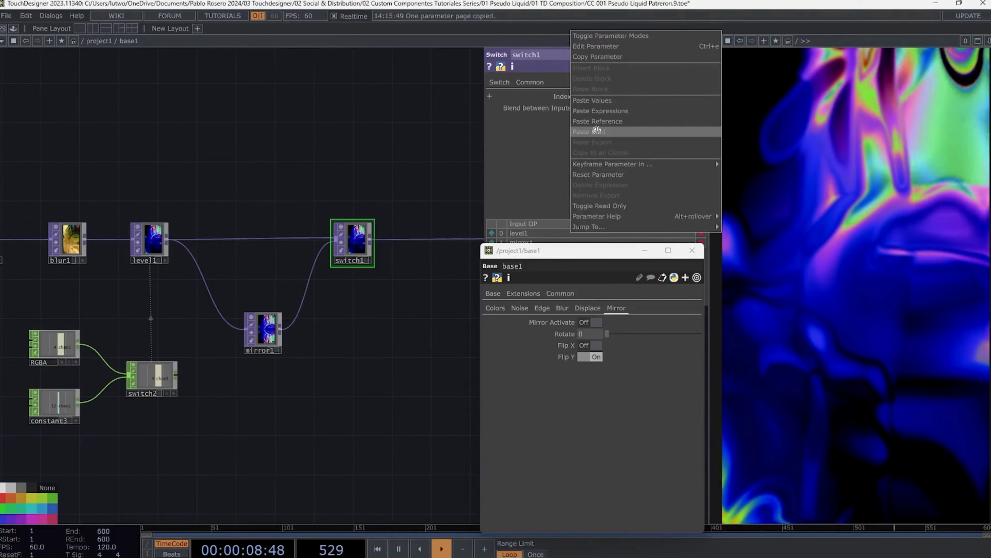
{"action": "left_click", "coordinate": [597, 130]}
{"action": "left_click", "coordinate": [598, 323]}
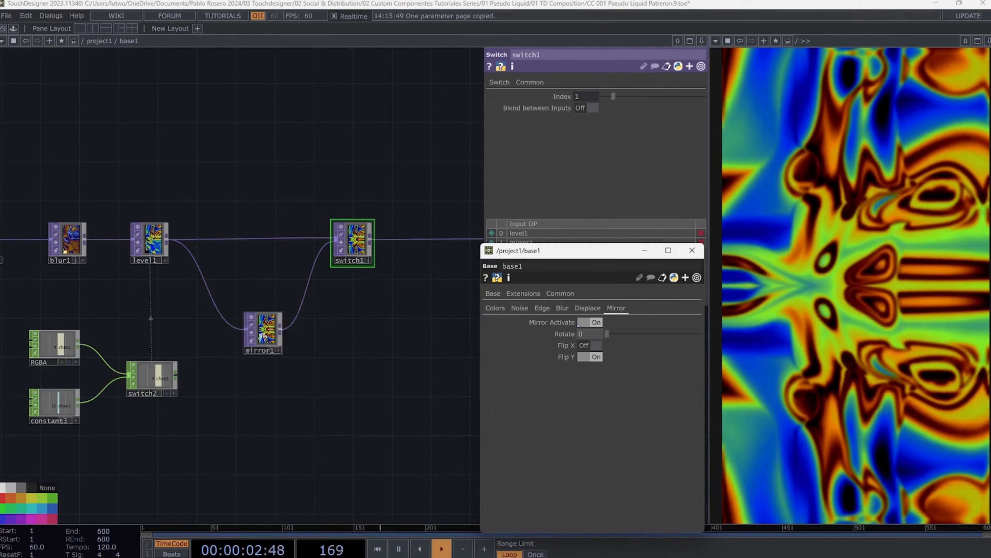
- Bind mirror1's Rotate to the component's Rotate parameter
{"action": "left_click", "coordinate": [263, 330]}
{"action": "right_click", "coordinate": [562, 333]}
{"action": "left_click", "coordinate": [531, 356]}
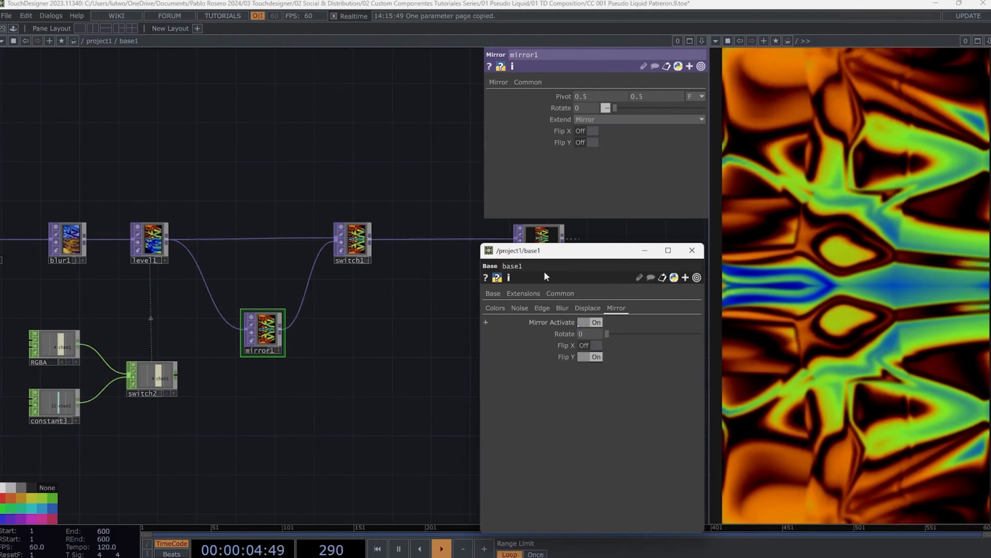
{"action": "right_click", "coordinate": [561, 107]}
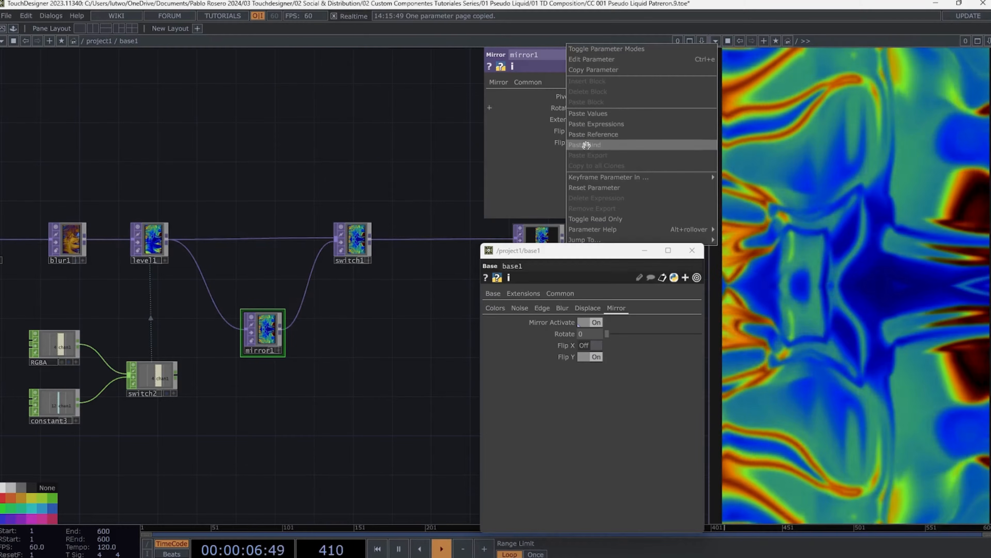
{"action": "left_click", "coordinate": [586, 135]}
- Bind mirror1's Flip X to the component's Flip X toggle
{"action": "right_click", "coordinate": [566, 345]}
{"action": "left_click", "coordinate": [534, 357]}
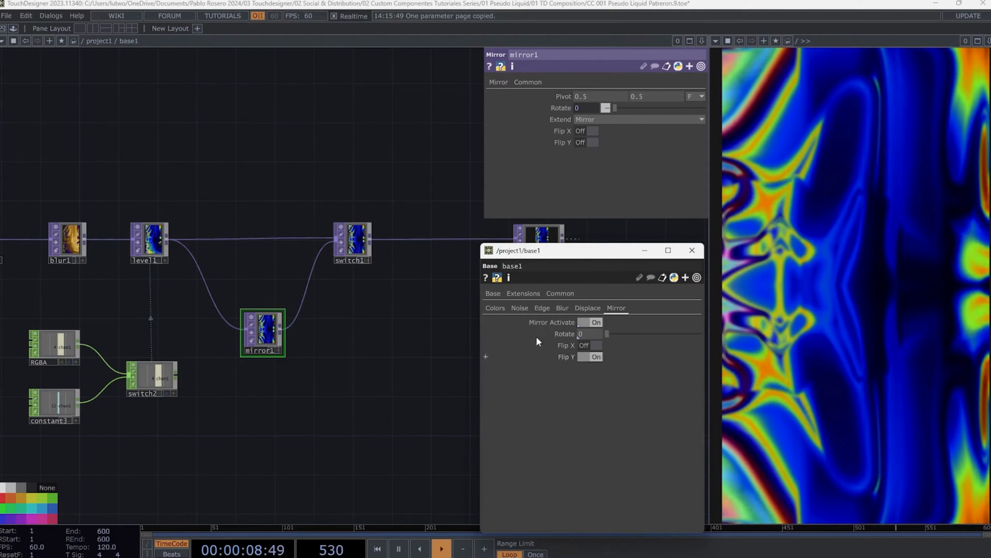
{"action": "right_click", "coordinate": [562, 131]}
{"action": "left_click", "coordinate": [587, 165]}
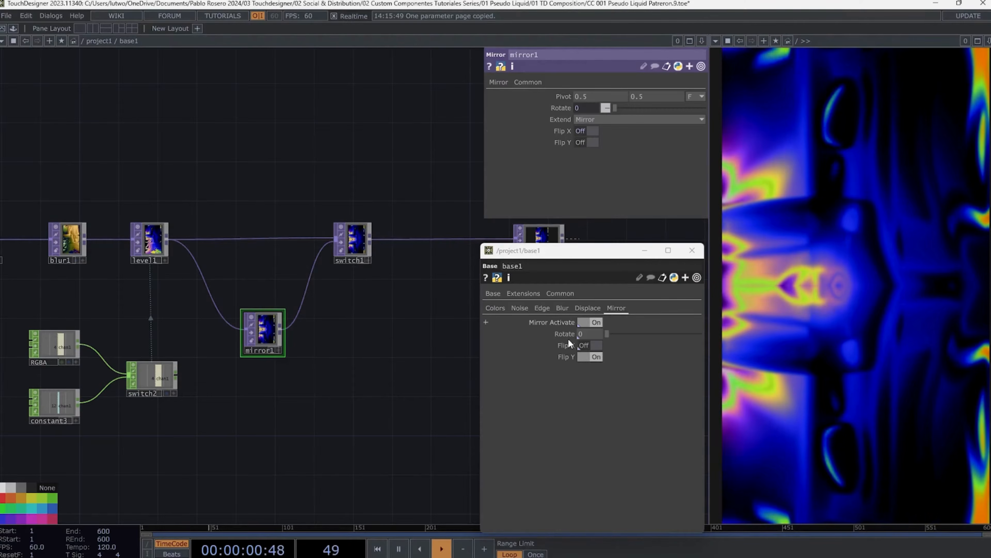
- Bind mirror1's Flip Y to the component's Flip Y toggle on the Mirror page, then switch that toggle off
{"action": "right_click", "coordinate": [565, 356]}
{"action": "left_click", "coordinate": [526, 363]}
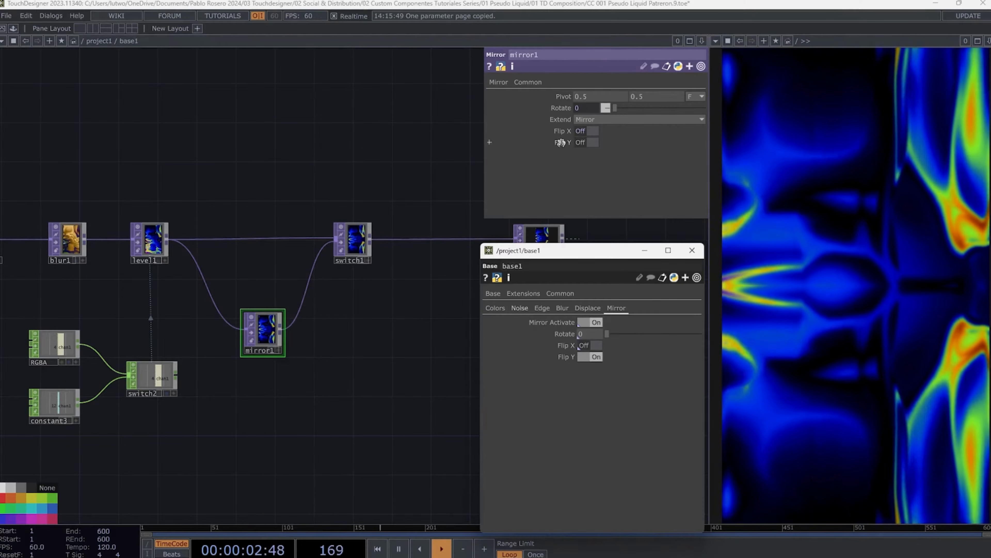
{"action": "right_click", "coordinate": [562, 142]}
{"action": "left_click", "coordinate": [587, 178]}
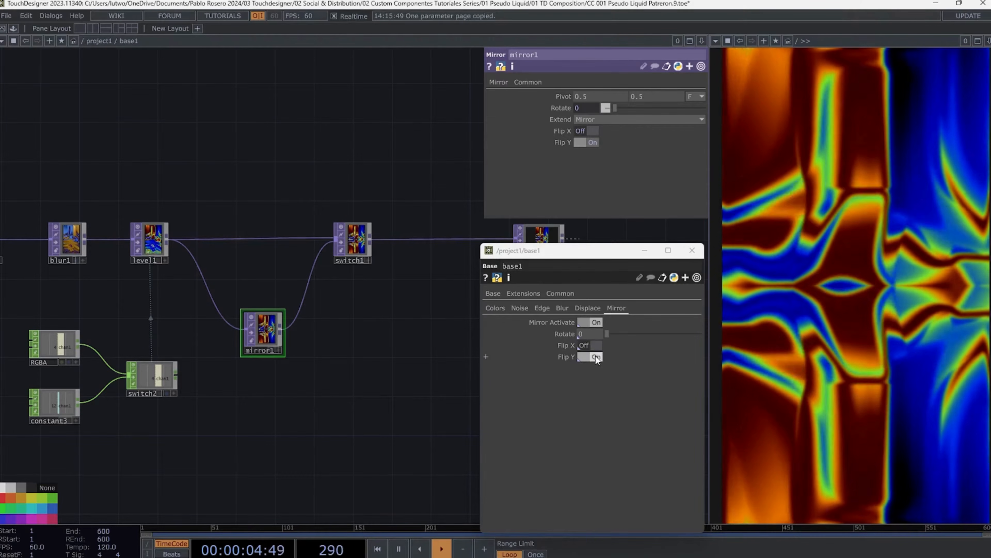
{"action": "left_click", "coordinate": [595, 356]}
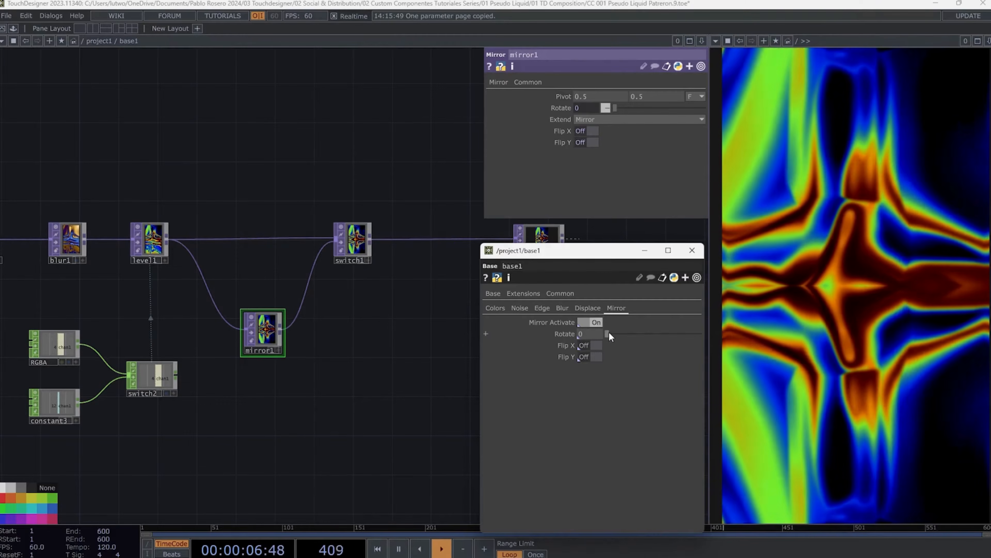
- Set the component's Rotate to 123 and turn Mirror Activate off
{"action": "left_click_drag", "start_coordinate": [608, 333], "coordinate": [638, 333]}
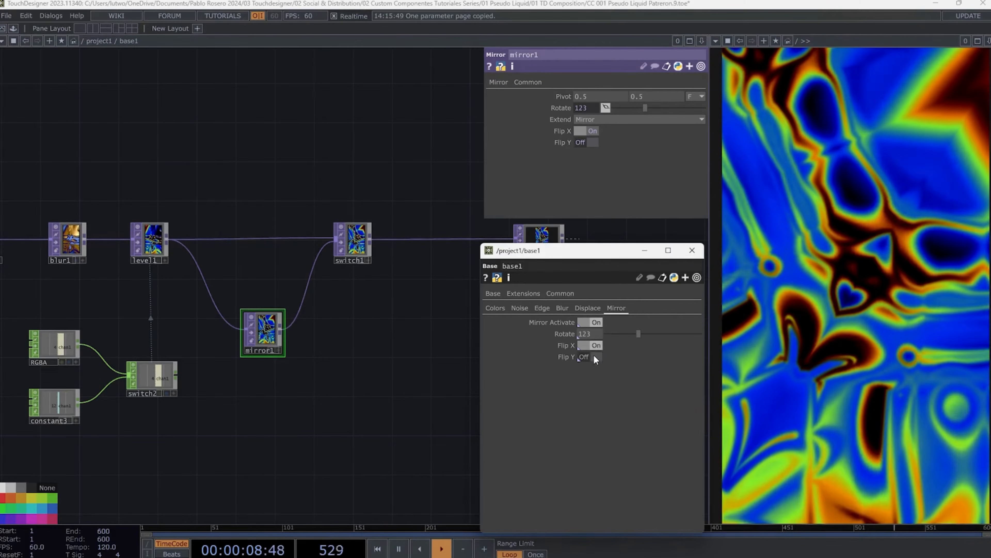
{"action": "left_click", "coordinate": [598, 321]}
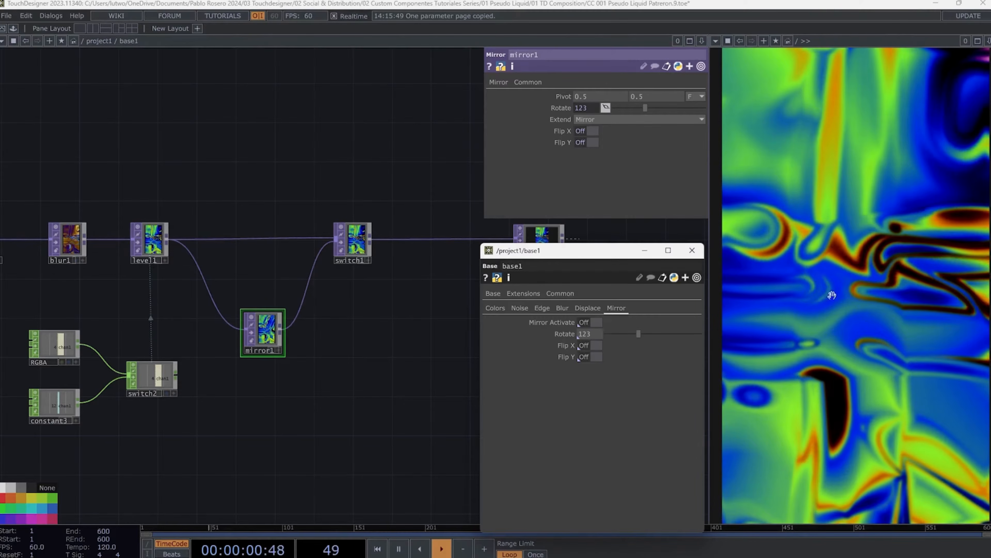
- Close the component's floating parameter window and go up to the parent network
{"action": "scroll", "coordinate": [403, 189], "scroll_direction": "down", "scroll_amount": 10}
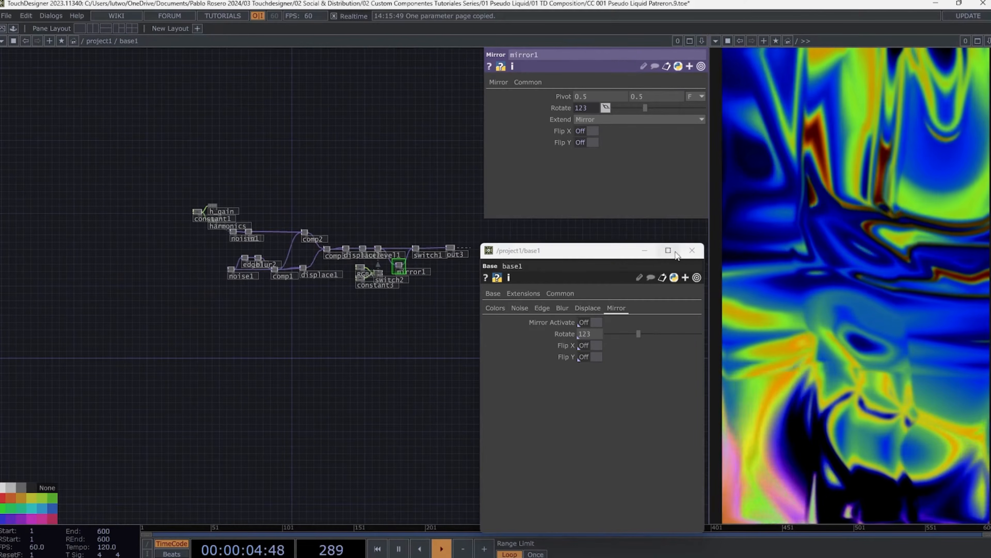
{"action": "left_click", "coordinate": [692, 250]}
{"action": "key", "text": "u"}
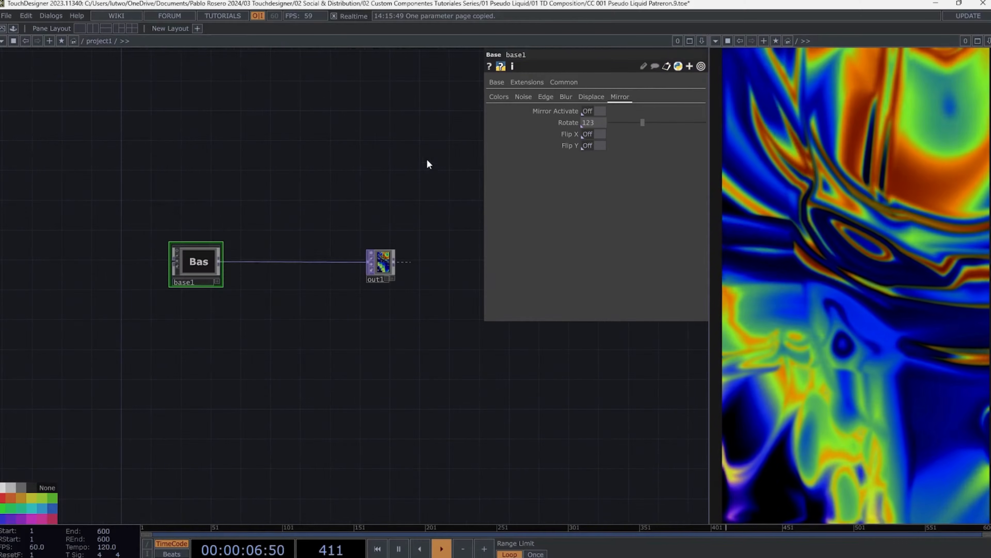
- Browse the component's Colors, Noise, Edge, Blur, Displace and Mirror pages and adjust the Base Color's saturation in its picker
{"action": "left_click", "coordinate": [501, 97]}
{"action": "left_click", "coordinate": [520, 96]}
{"action": "left_click", "coordinate": [547, 97]}
{"action": "left_click", "coordinate": [567, 97]}
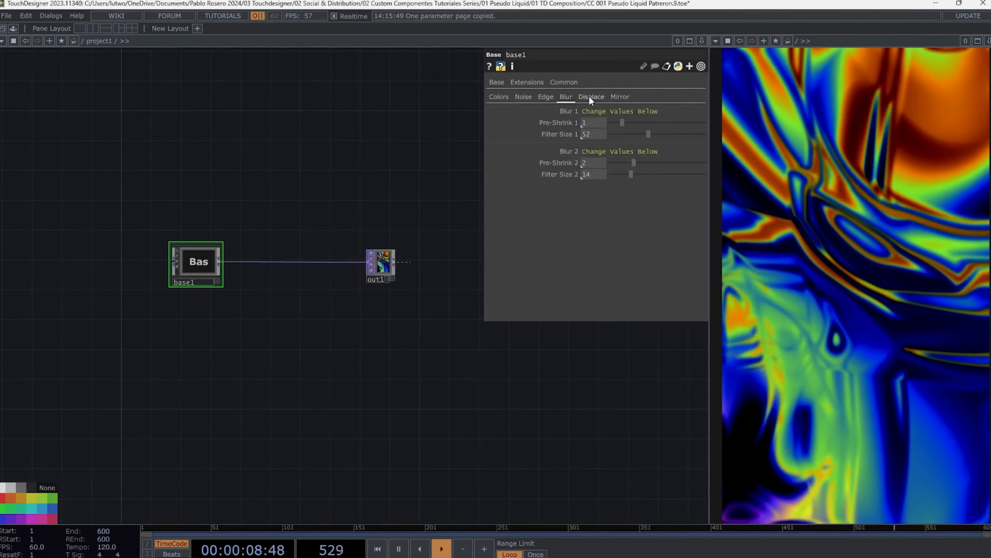
{"action": "left_click", "coordinate": [590, 97]}
{"action": "left_click", "coordinate": [619, 96]}
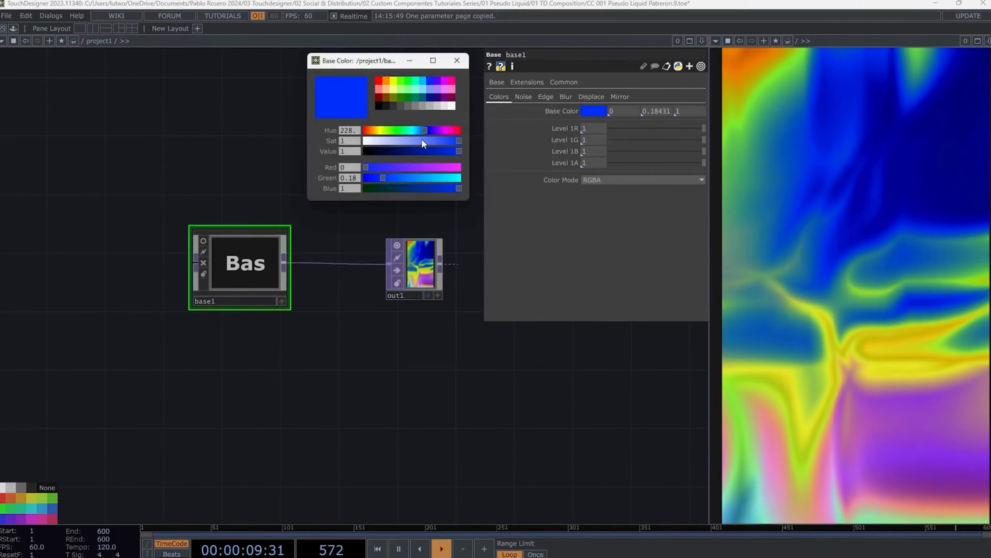
{"action": "mouse_move", "coordinate": [421, 140]}
{"action": "left_mouse_down"}
{"action": "mouse_move", "coordinate": [385, 143]}
{"action": "mouse_move", "coordinate": [461, 144]}
{"action": "mouse_move", "coordinate": [442, 145]}
{"action": "mouse_move", "coordinate": [440, 128]}
{"action": "mouse_move", "coordinate": [402, 128]}
{"action": "mouse_move", "coordinate": [430, 128]}
{"action": "left_mouse_up"}
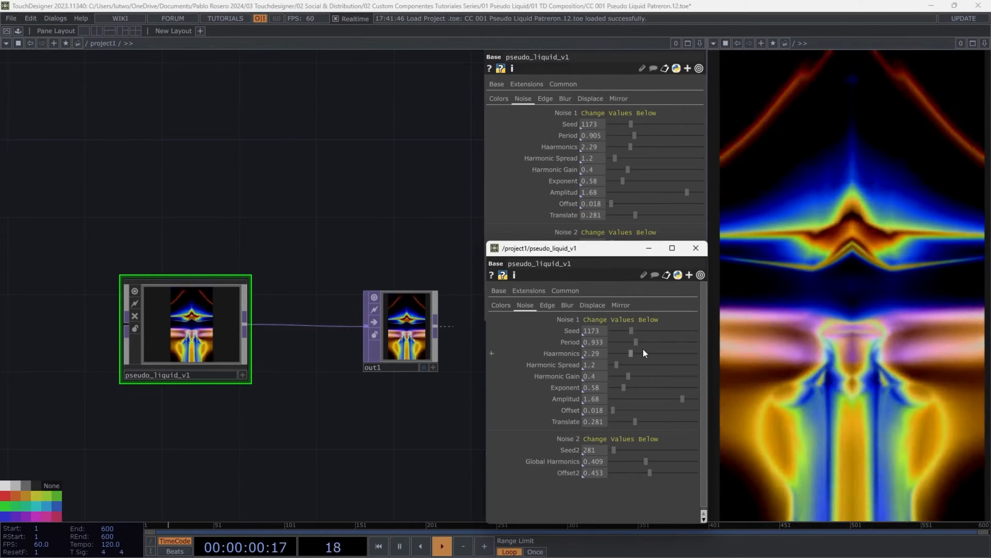
- Lower the component's Noise 1 Period to about 0.832 and check inside it that noise1's Period follows
{"action": "left_click_drag", "start_coordinate": [643, 347], "coordinate": [635, 352]}
{"action": "left_click_drag", "start_coordinate": [589, 246], "coordinate": [588, 251]}
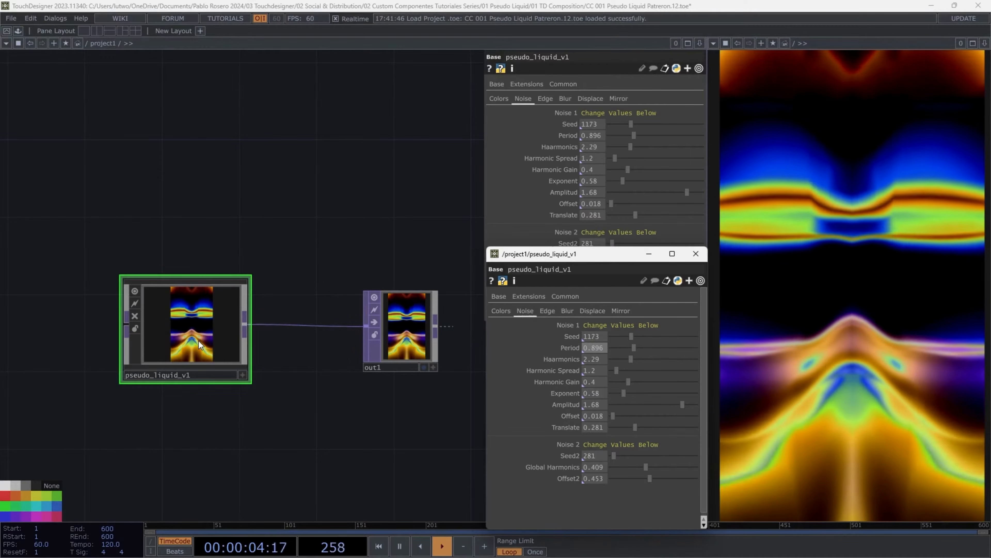
{"action": "double_click", "coordinate": [199, 344]}
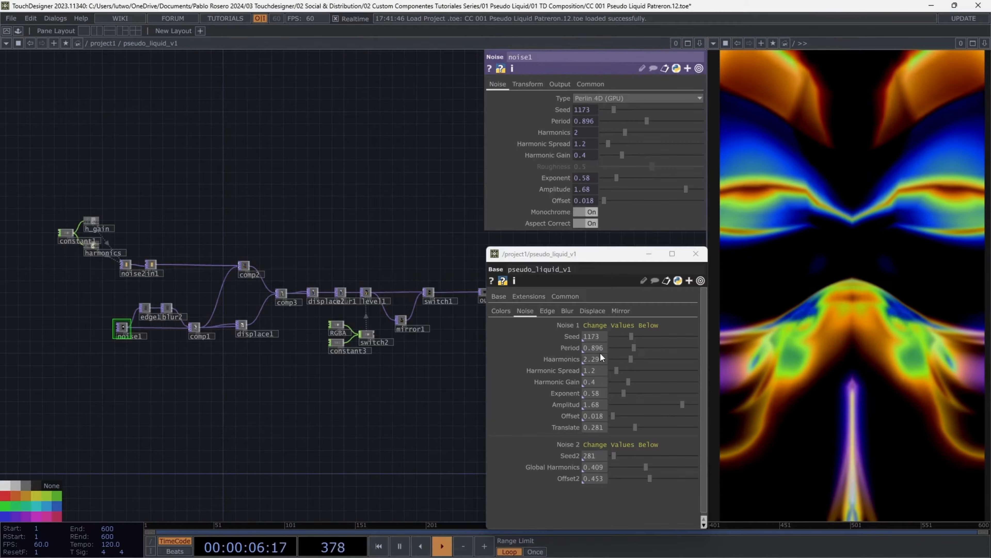
{"action": "scroll", "coordinate": [113, 324], "scroll_direction": "up", "scroll_amount": 5}
{"action": "scroll", "coordinate": [128, 335], "scroll_direction": "up", "scroll_amount": 3}
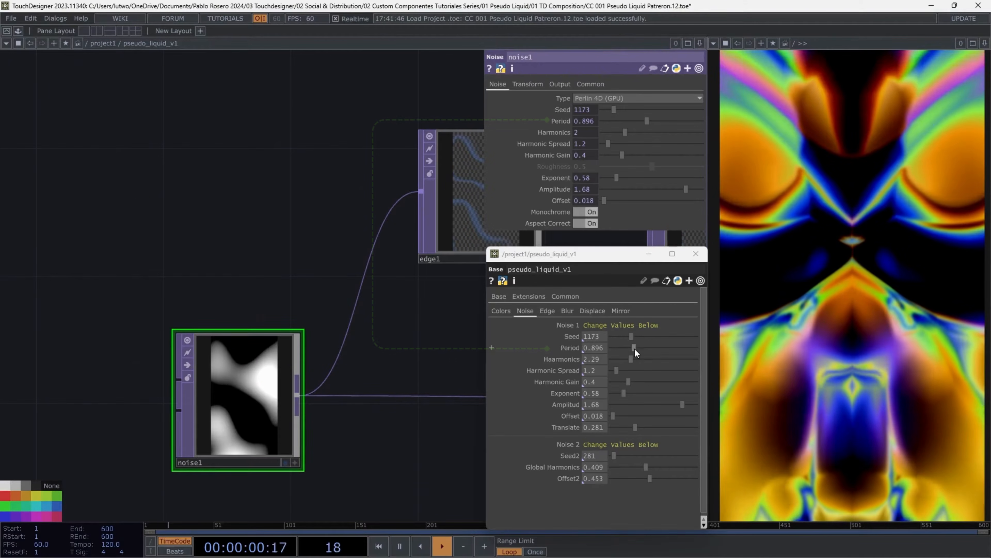
{"action": "mouse_move", "coordinate": [636, 347]}
{"action": "left_mouse_down"}
{"action": "mouse_move", "coordinate": [669, 348]}
{"action": "mouse_move", "coordinate": [632, 351]}
{"action": "left_mouse_up"}
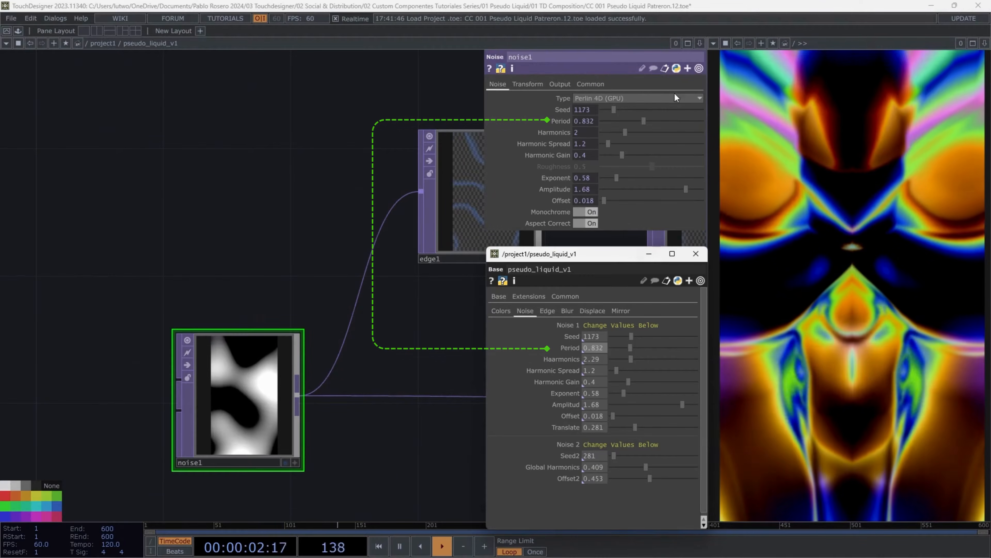
{"action": "mouse_move", "coordinate": [645, 122]}
{"action": "left_mouse_down"}
{"action": "mouse_move", "coordinate": [684, 125]}
{"action": "mouse_move", "coordinate": [631, 127]}
{"action": "left_mouse_up"}
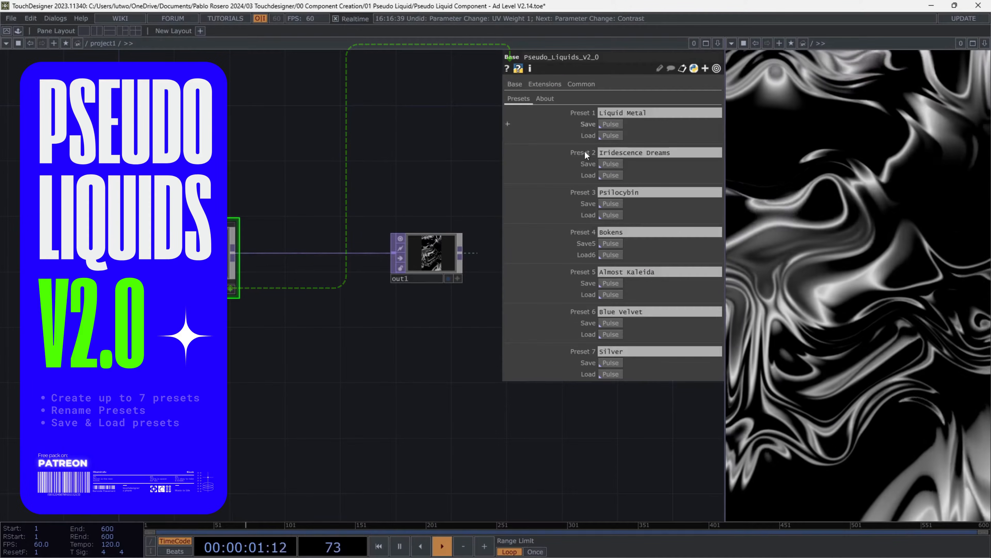
- Load the saved presets of the Pseudo_Liquids_V2_0 component one after another
{"action": "left_click", "coordinate": [610, 175]}
{"action": "left_click", "coordinate": [610, 255]}
{"action": "left_click", "coordinate": [611, 255]}
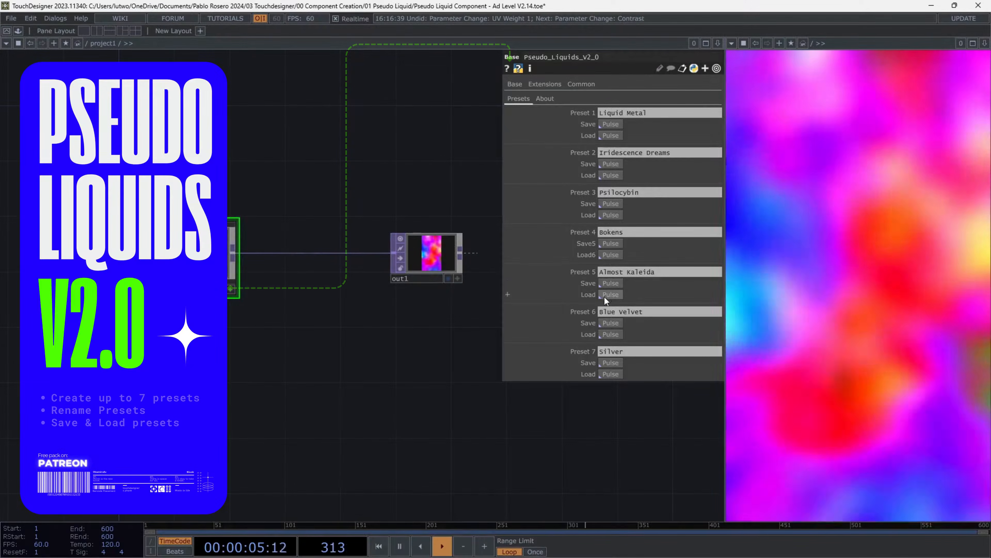
{"action": "left_click", "coordinate": [605, 294]}
{"action": "left_click", "coordinate": [607, 334]}
{"action": "left_click", "coordinate": [610, 374]}
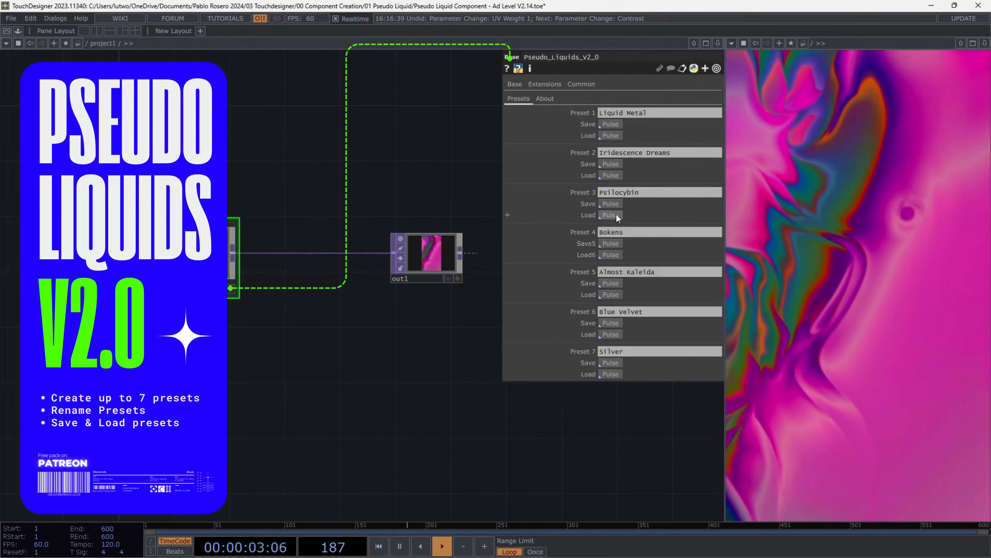
{"action": "left_click", "coordinate": [616, 215]}
{"action": "left_click", "coordinate": [611, 255]}
{"action": "left_click", "coordinate": [603, 334]}
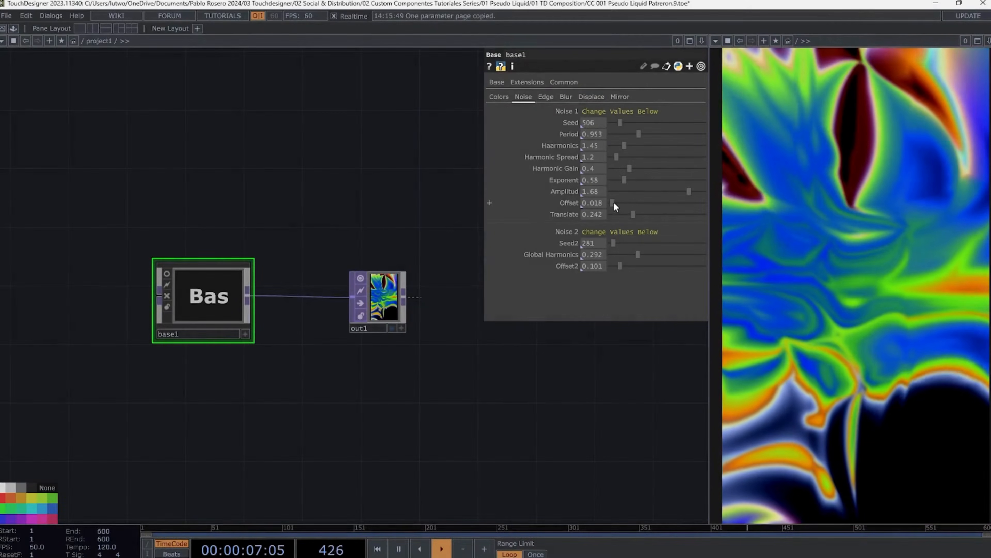
- Tweak the Noise 1 Translate value and place a pseudo_liquid_v2 copy feeding into pseudo_liquid_v1
{"action": "left_click_drag", "start_coordinate": [662, 214], "coordinate": [651, 209]}
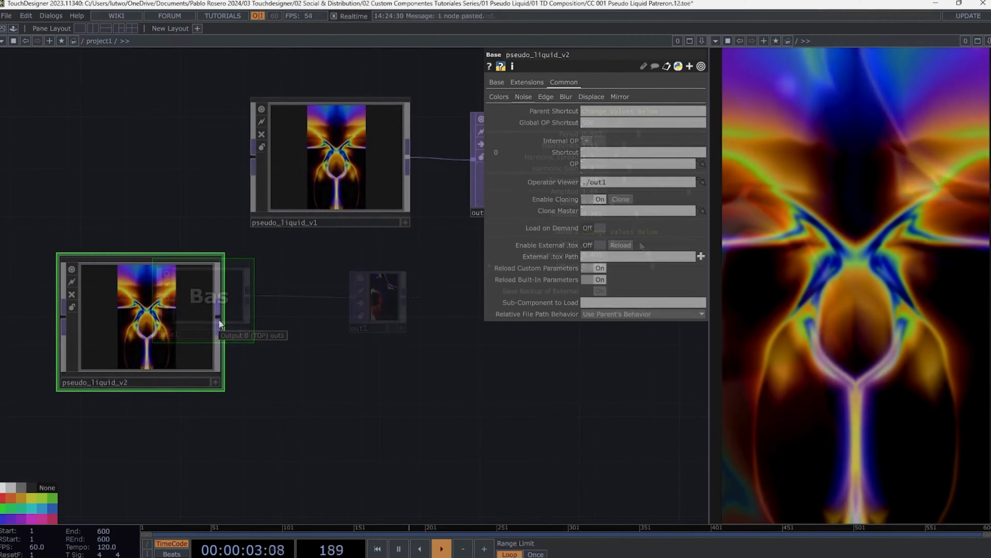
{"action": "left_click_drag", "start_coordinate": [219, 321], "coordinate": [250, 164]}
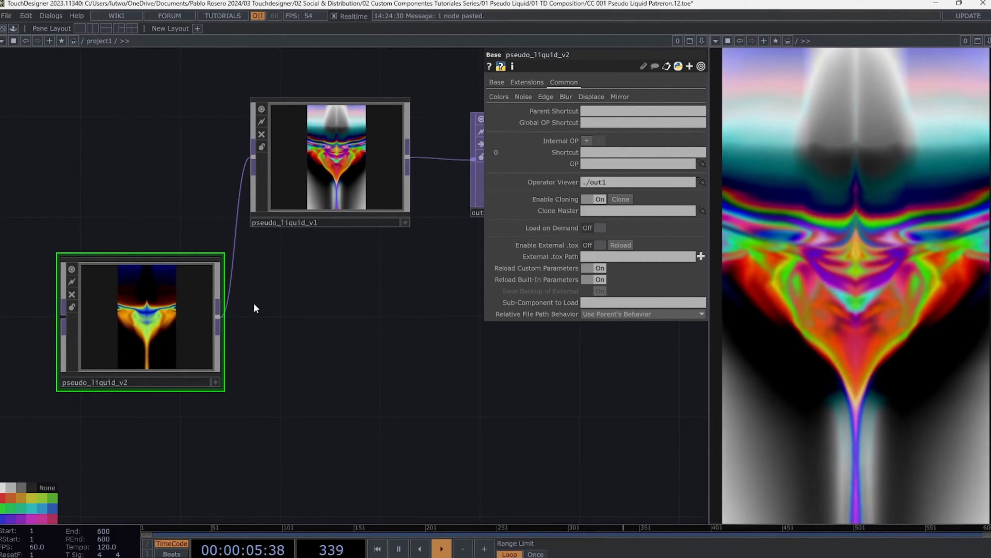
{"action": "scroll", "coordinate": [332, 310], "scroll_direction": "down", "scroll_amount": 3}
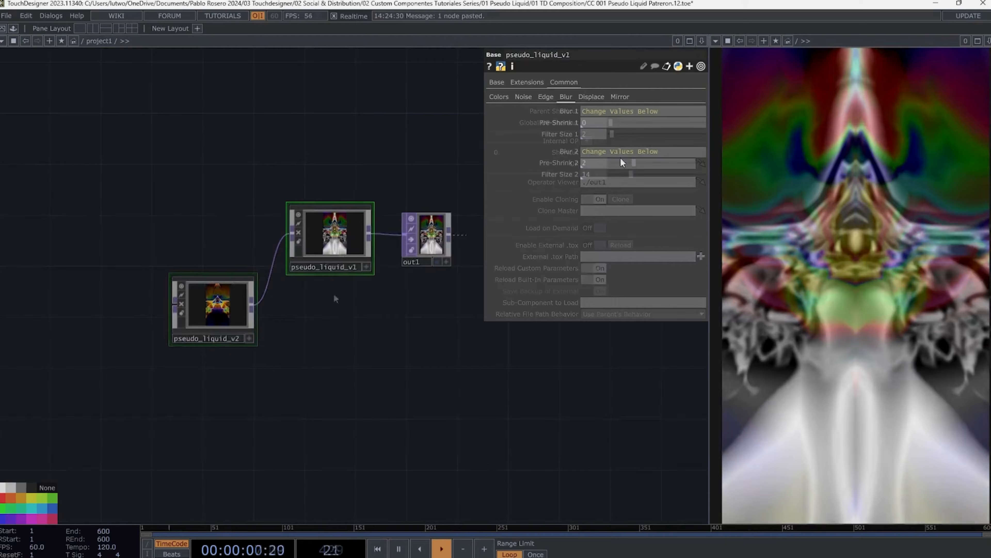
{"action": "left_click", "coordinate": [620, 161]}
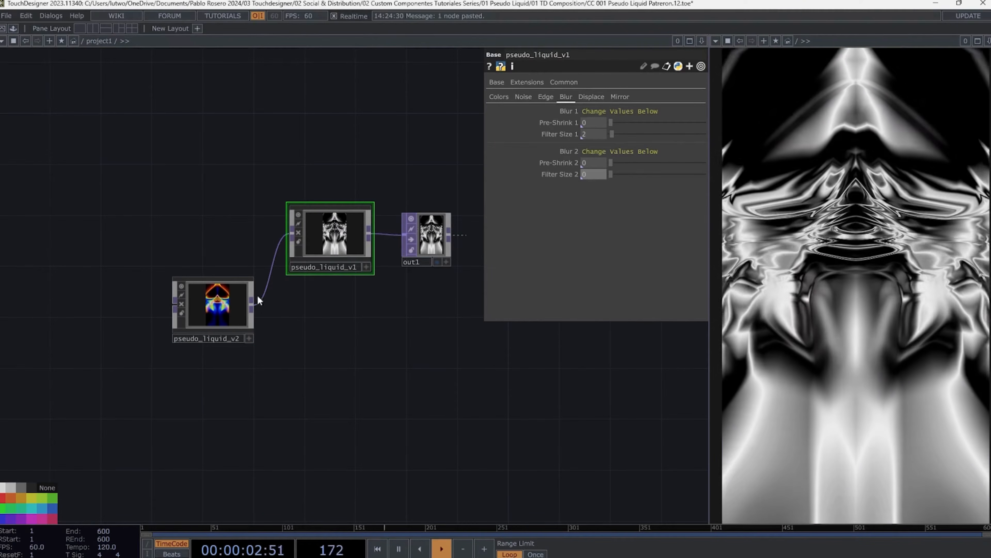
- Wire the movie file image through fit1 into pseudo_liquid_v1's input
{"action": "left_click", "coordinate": [246, 301]}
{"action": "left_click", "coordinate": [619, 96]}
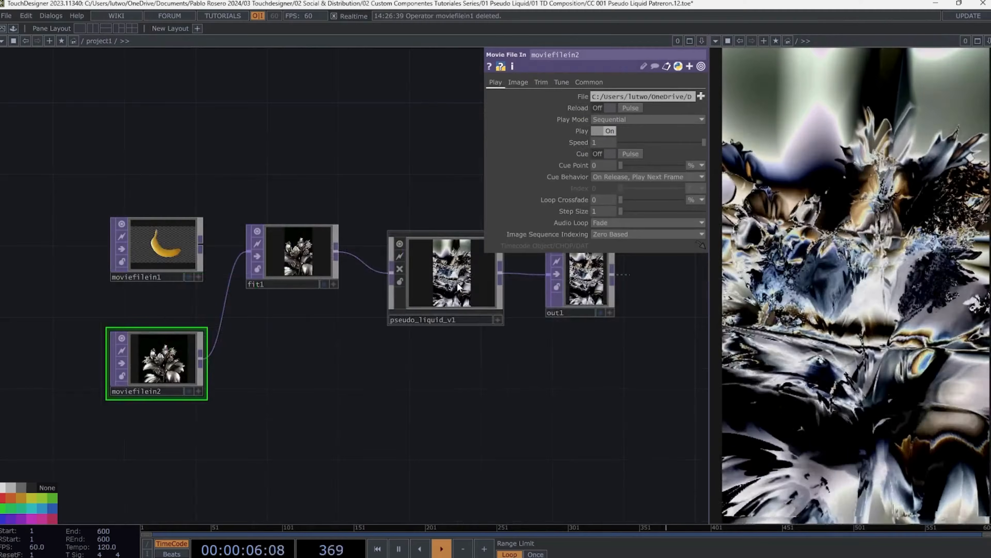
{"action": "left_click", "coordinate": [495, 318]}
{"action": "left_click_drag", "start_coordinate": [486, 341], "coordinate": [377, 369]}
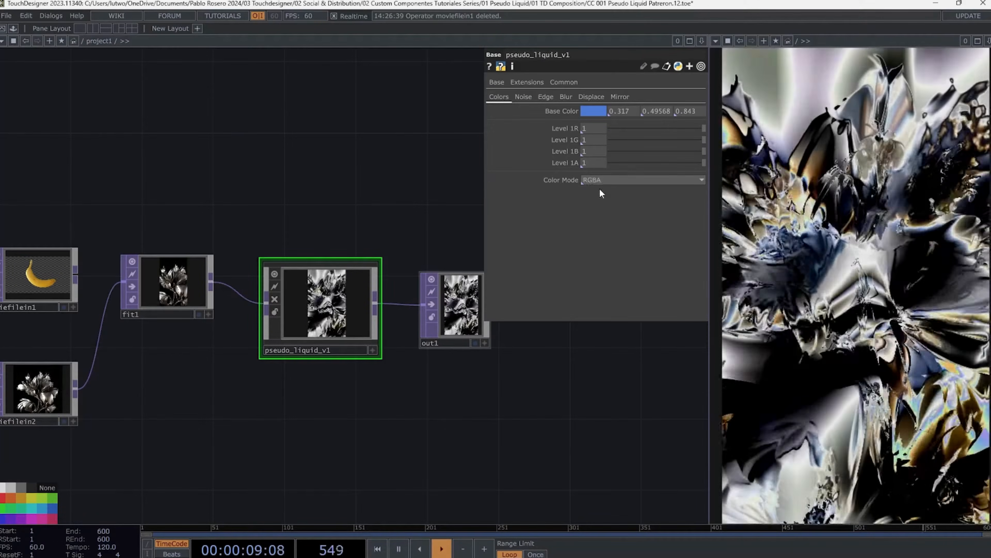
{"action": "left_click_drag", "start_coordinate": [254, 338], "coordinate": [334, 321]}
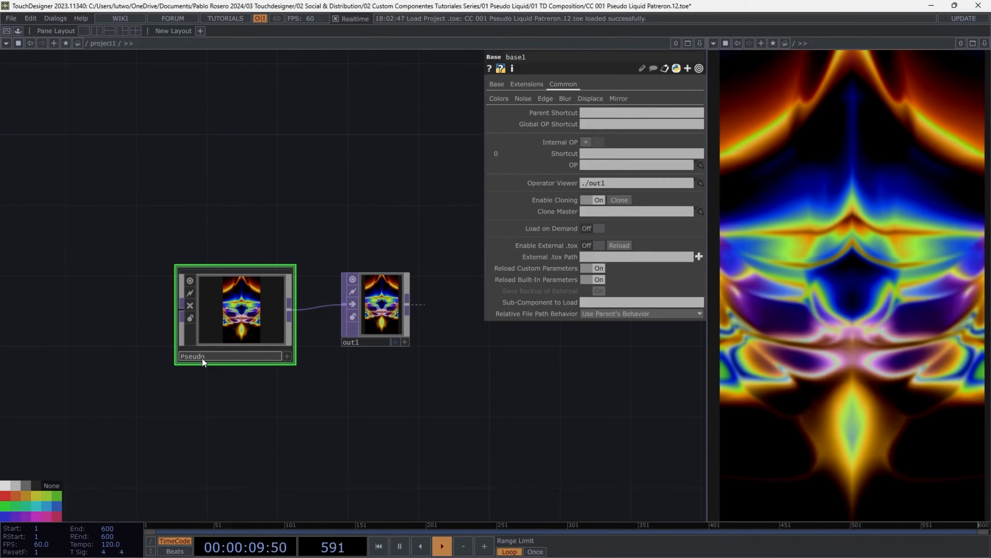
- Rename the component Pseudo_Liquides_Tutorial
{"action": "type", "text": "_Liquides_T"}
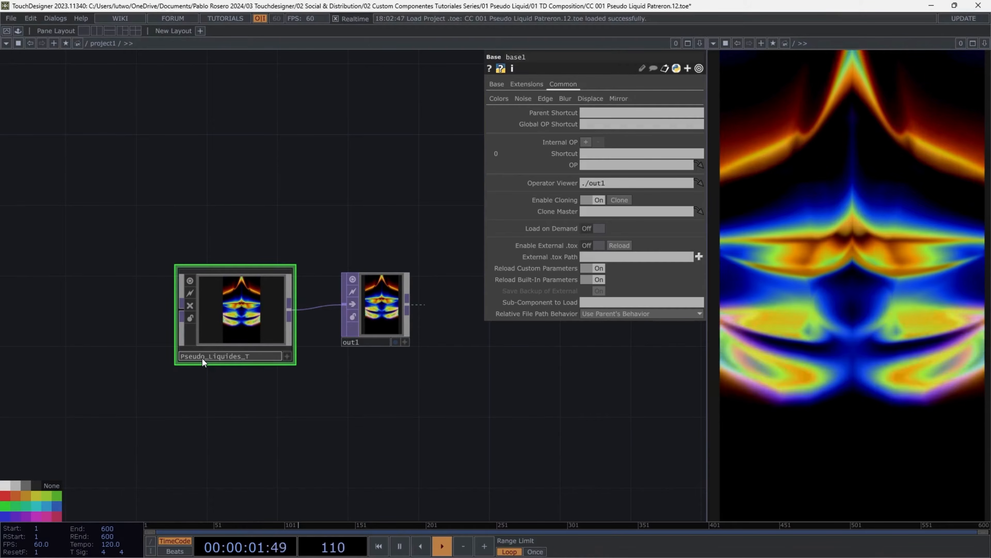
{"action": "type", "text": "utorial"}
{"action": "key", "text": "Return"}
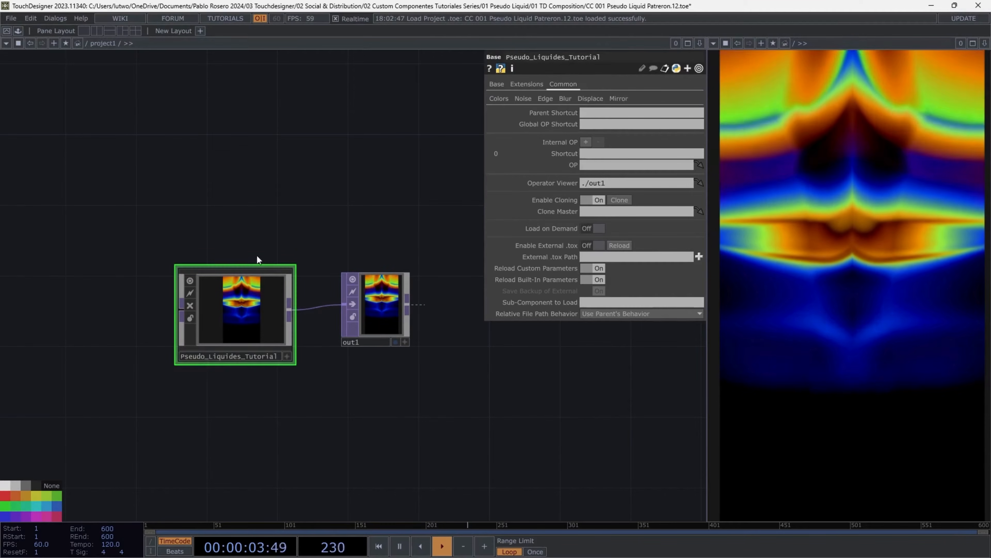
- Add a folder named Tutorial Components under My Components in the Palette and save the component into it
{"action": "left_click", "coordinate": [18, 31]}
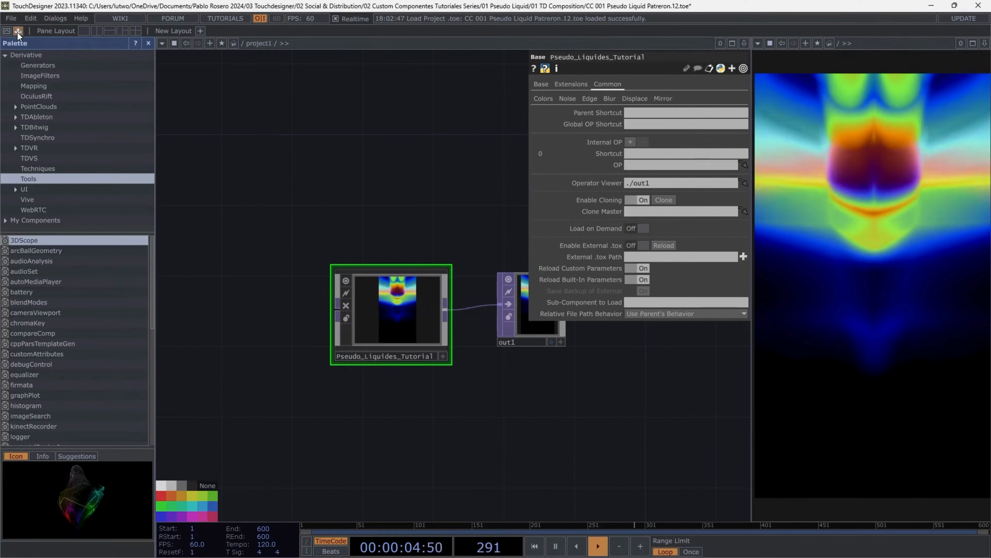
{"action": "left_click", "coordinate": [34, 220]}
{"action": "right_click", "coordinate": [44, 220]}
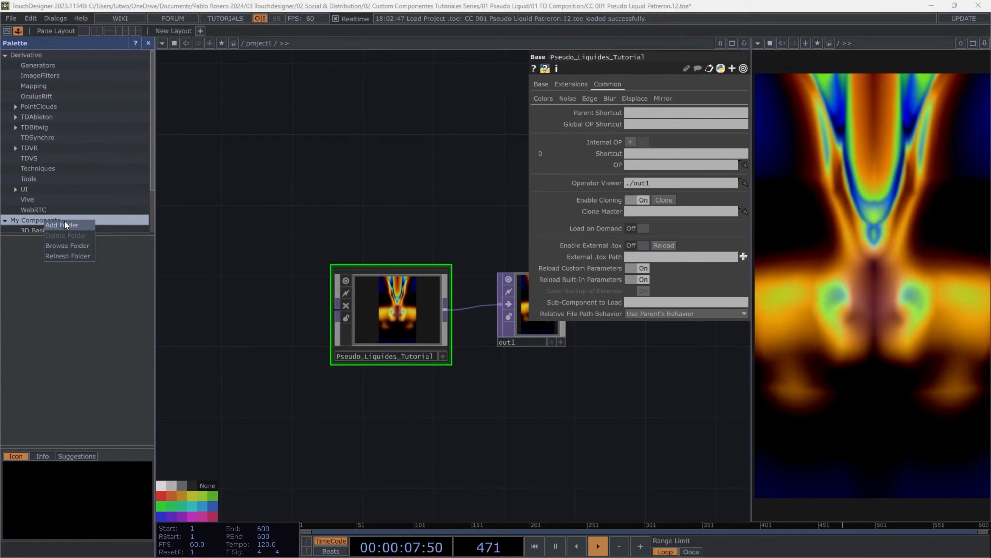
{"action": "left_click", "coordinate": [62, 224]}
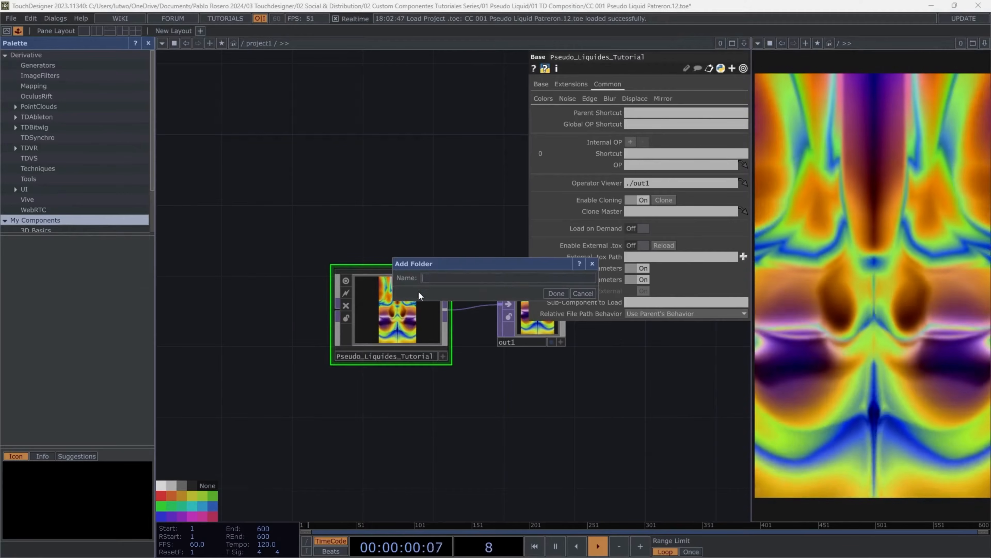
{"action": "type", "text": "Tutorial Compo"}
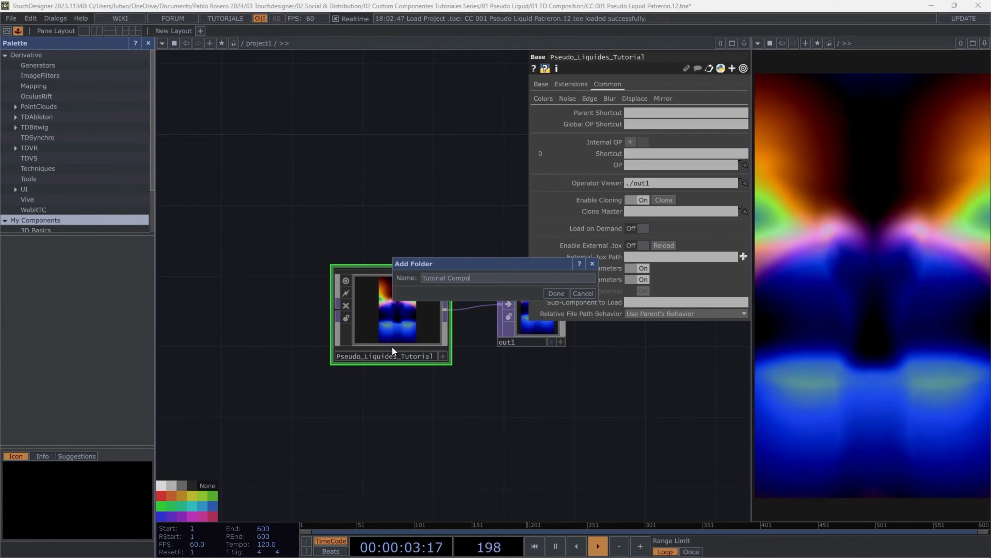
{"action": "type", "text": "nents"}
{"action": "key", "text": "Return"}
{"action": "mouse_move", "coordinate": [405, 313]}
{"action": "left_mouse_down"}
{"action": "mouse_move", "coordinate": [61, 290]}
{"action": "mouse_move", "coordinate": [73, 266]}
{"action": "left_mouse_up"}
- Delete the component and out1 from the network and place Pseudo_Liquides_Tutorial back from the palette
{"action": "right_click_drag", "start_coordinate": [295, 196], "coordinate": [551, 357]}
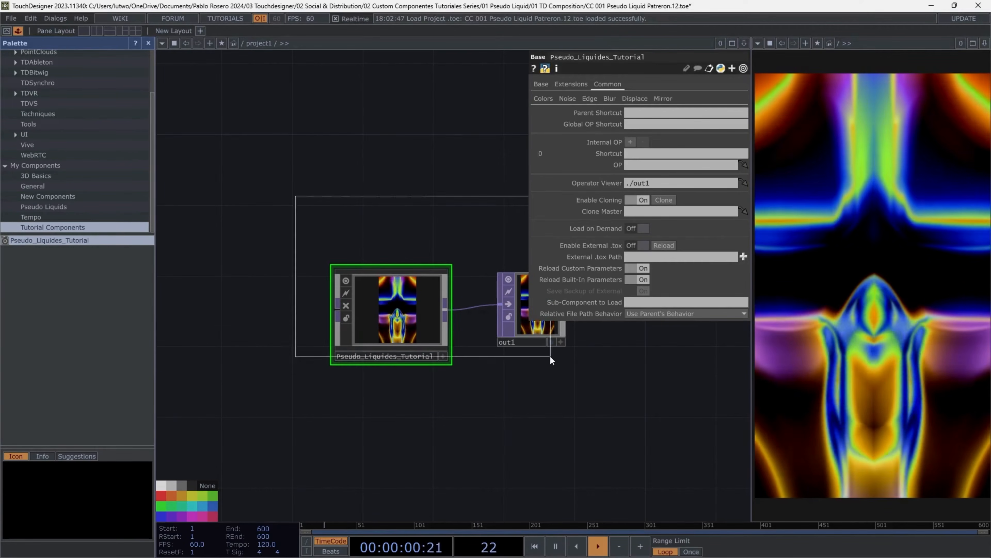
{"action": "key", "text": "Delete"}
{"action": "left_click_drag", "start_coordinate": [43, 248], "coordinate": [409, 156]}
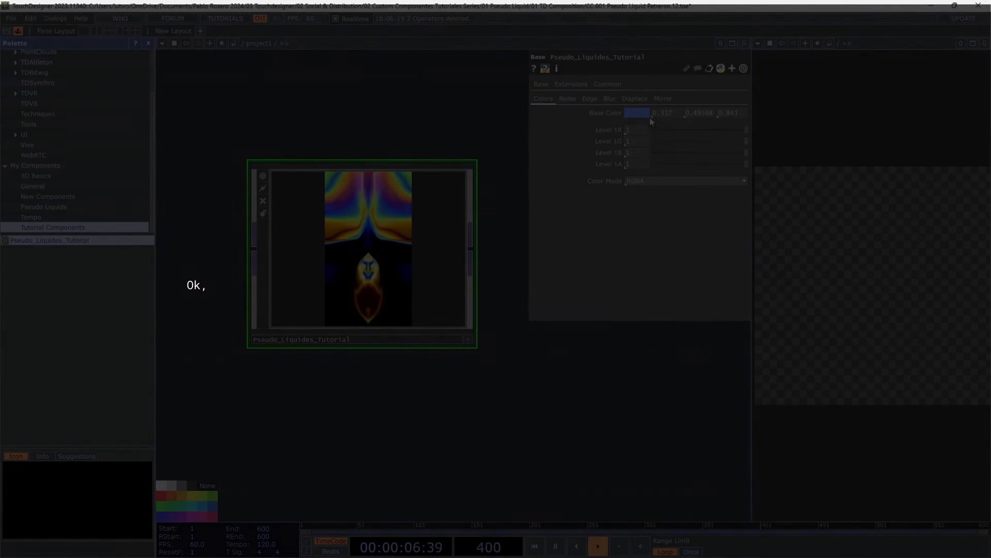
- Adjust the placed component's Noise page values such as Harmonics, Harmonic Gain and Exponent
{"action": "left_click_drag", "start_coordinate": [664, 129], "coordinate": [749, 129]}
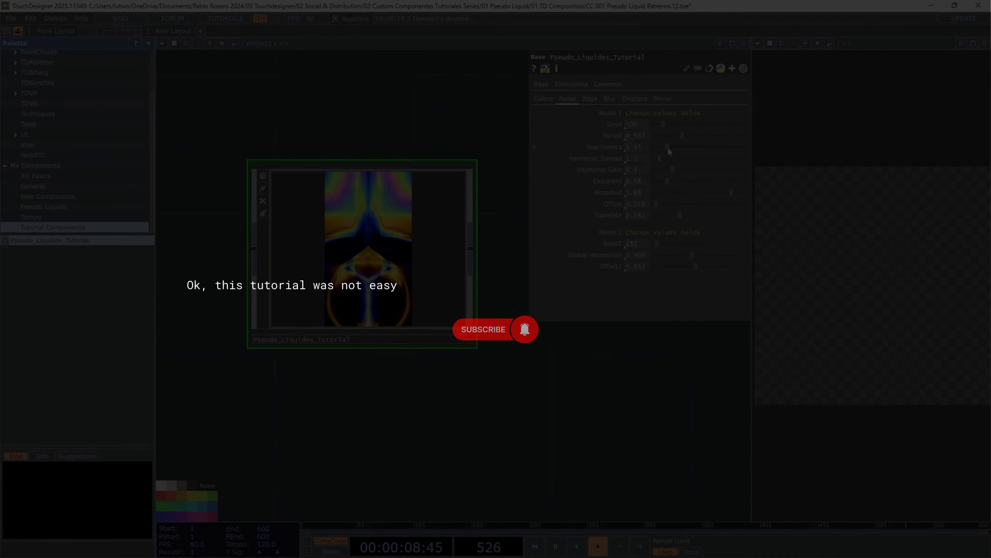
{"action": "left_click_drag", "start_coordinate": [667, 148], "coordinate": [695, 148]}
{"action": "left_click_drag", "start_coordinate": [660, 159], "coordinate": [681, 170]}
{"action": "left_click_drag", "start_coordinate": [667, 182], "coordinate": [703, 182]}
{"action": "left_click_drag", "start_coordinate": [669, 158], "coordinate": [654, 157]}
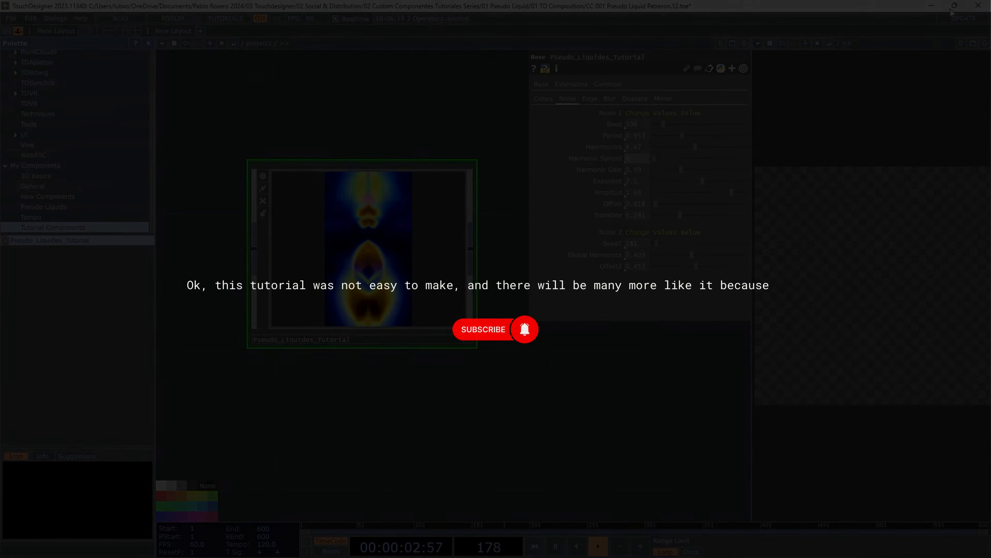